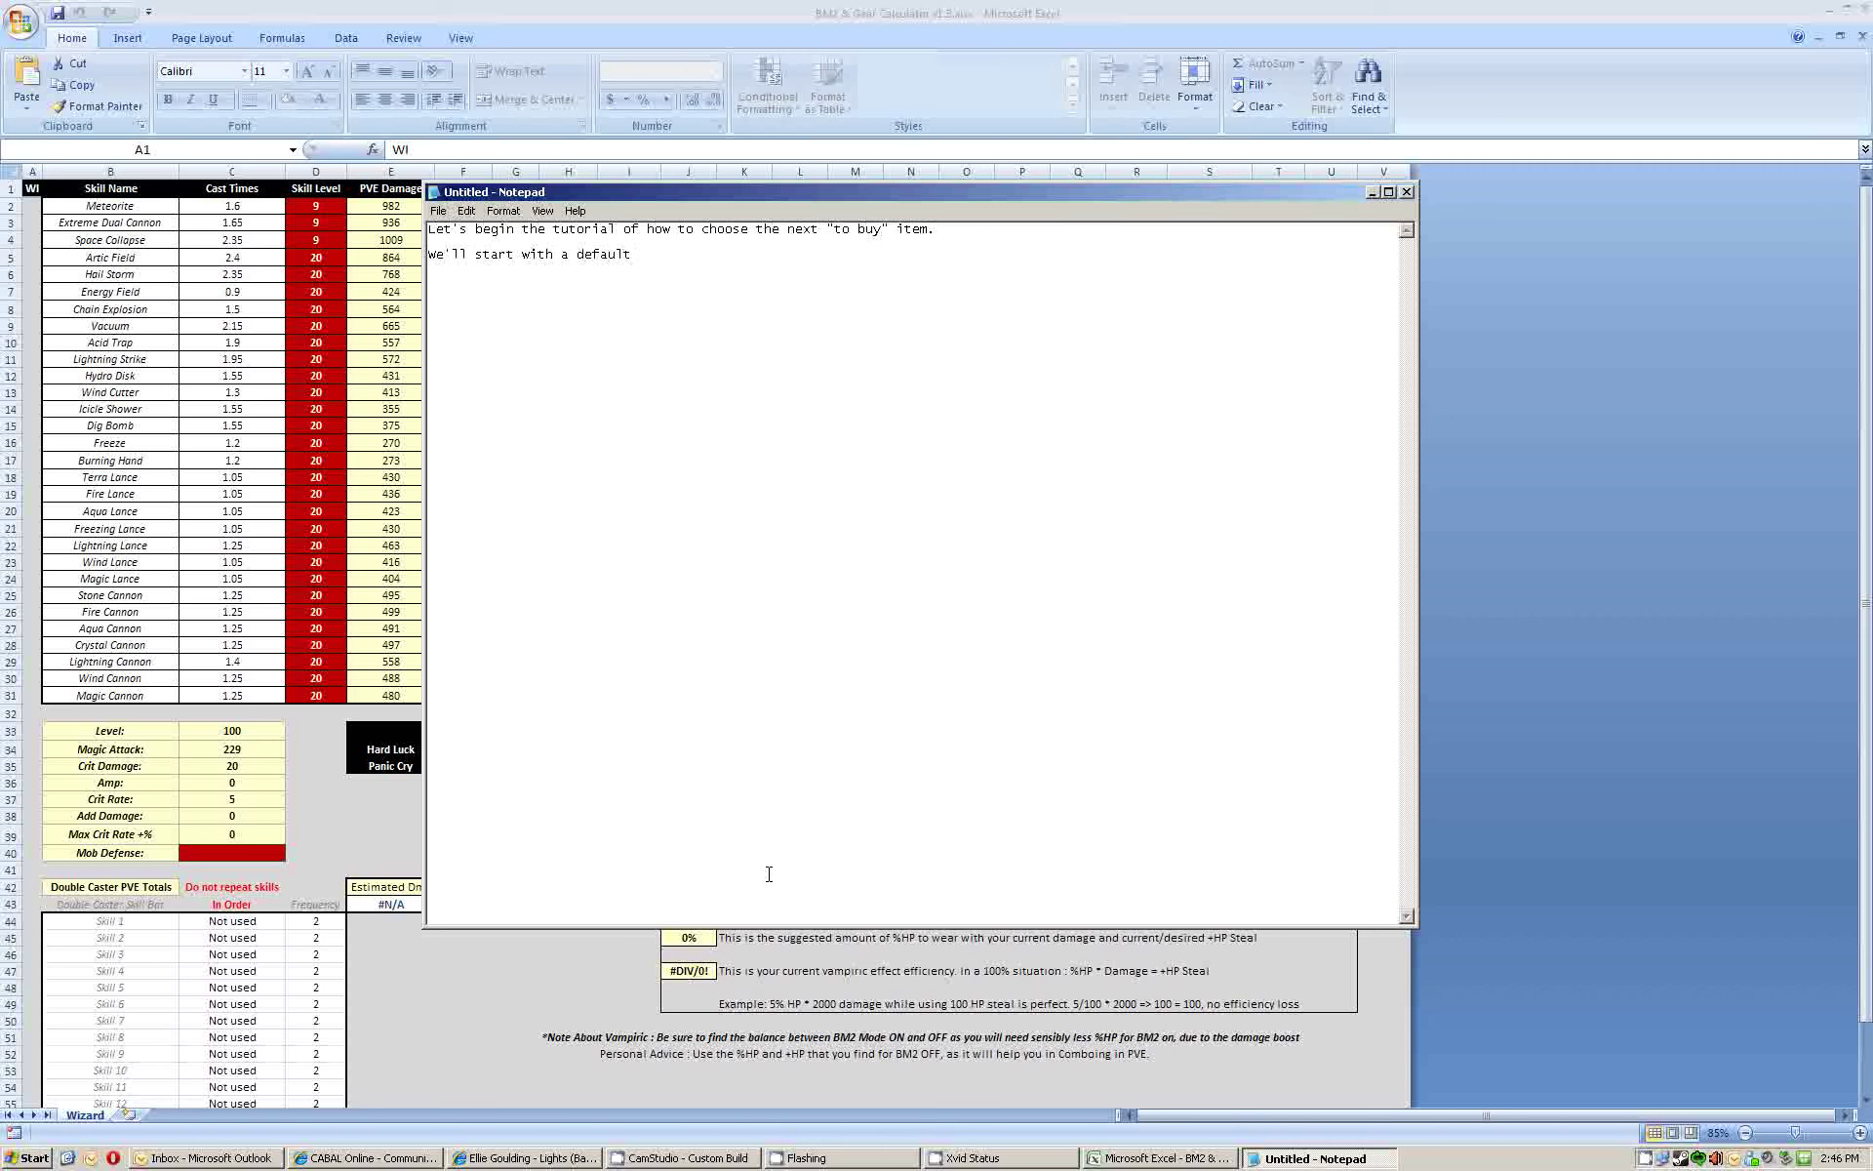
- Complete the Notepad intro: 'gear for a random character, and then use the following items as "to be bought"'
type("gear for a random character, and then use the followin")
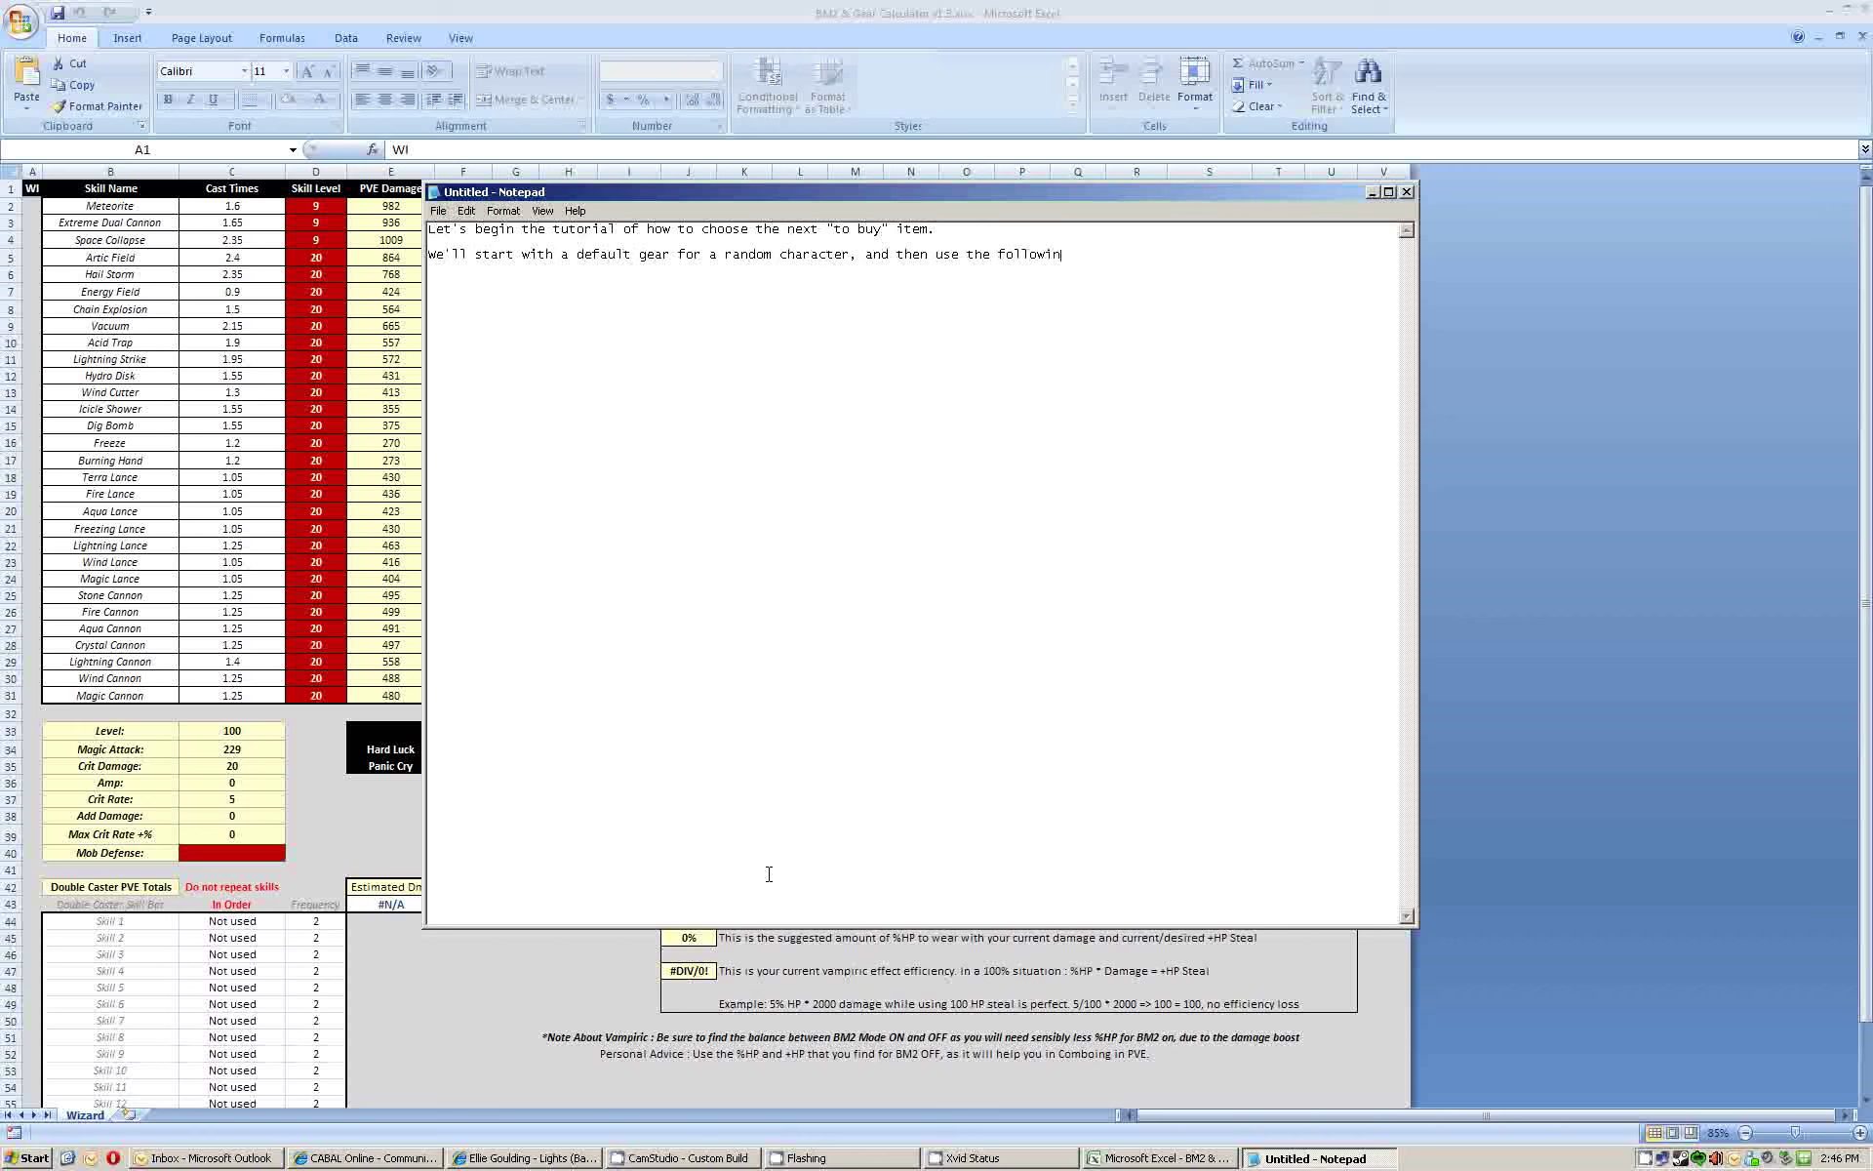
type("g items as \"to be bought\"")
key("Return")
key("Return")
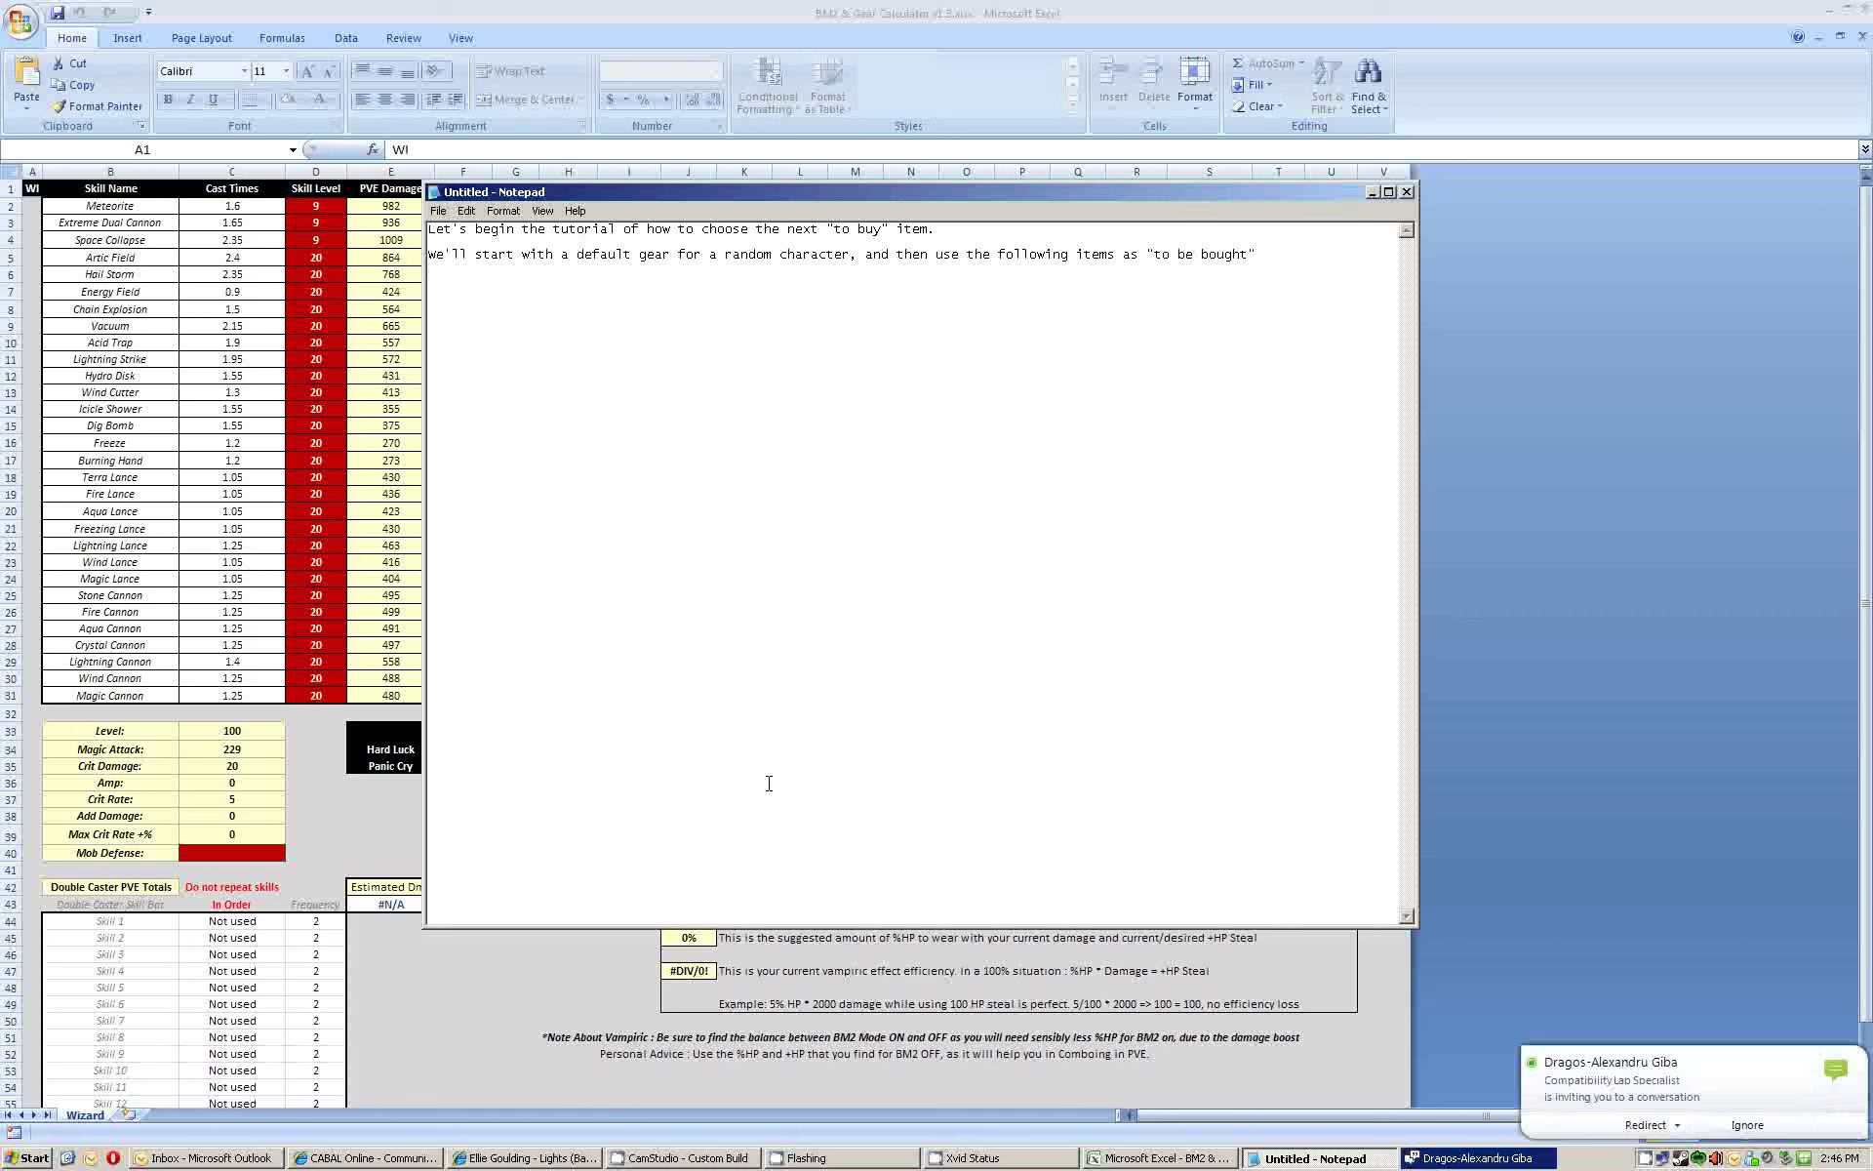
- List the first two items to buy: '1) Bracelet of Sage +6' and '2) 2 x BoS6'
type("1)")
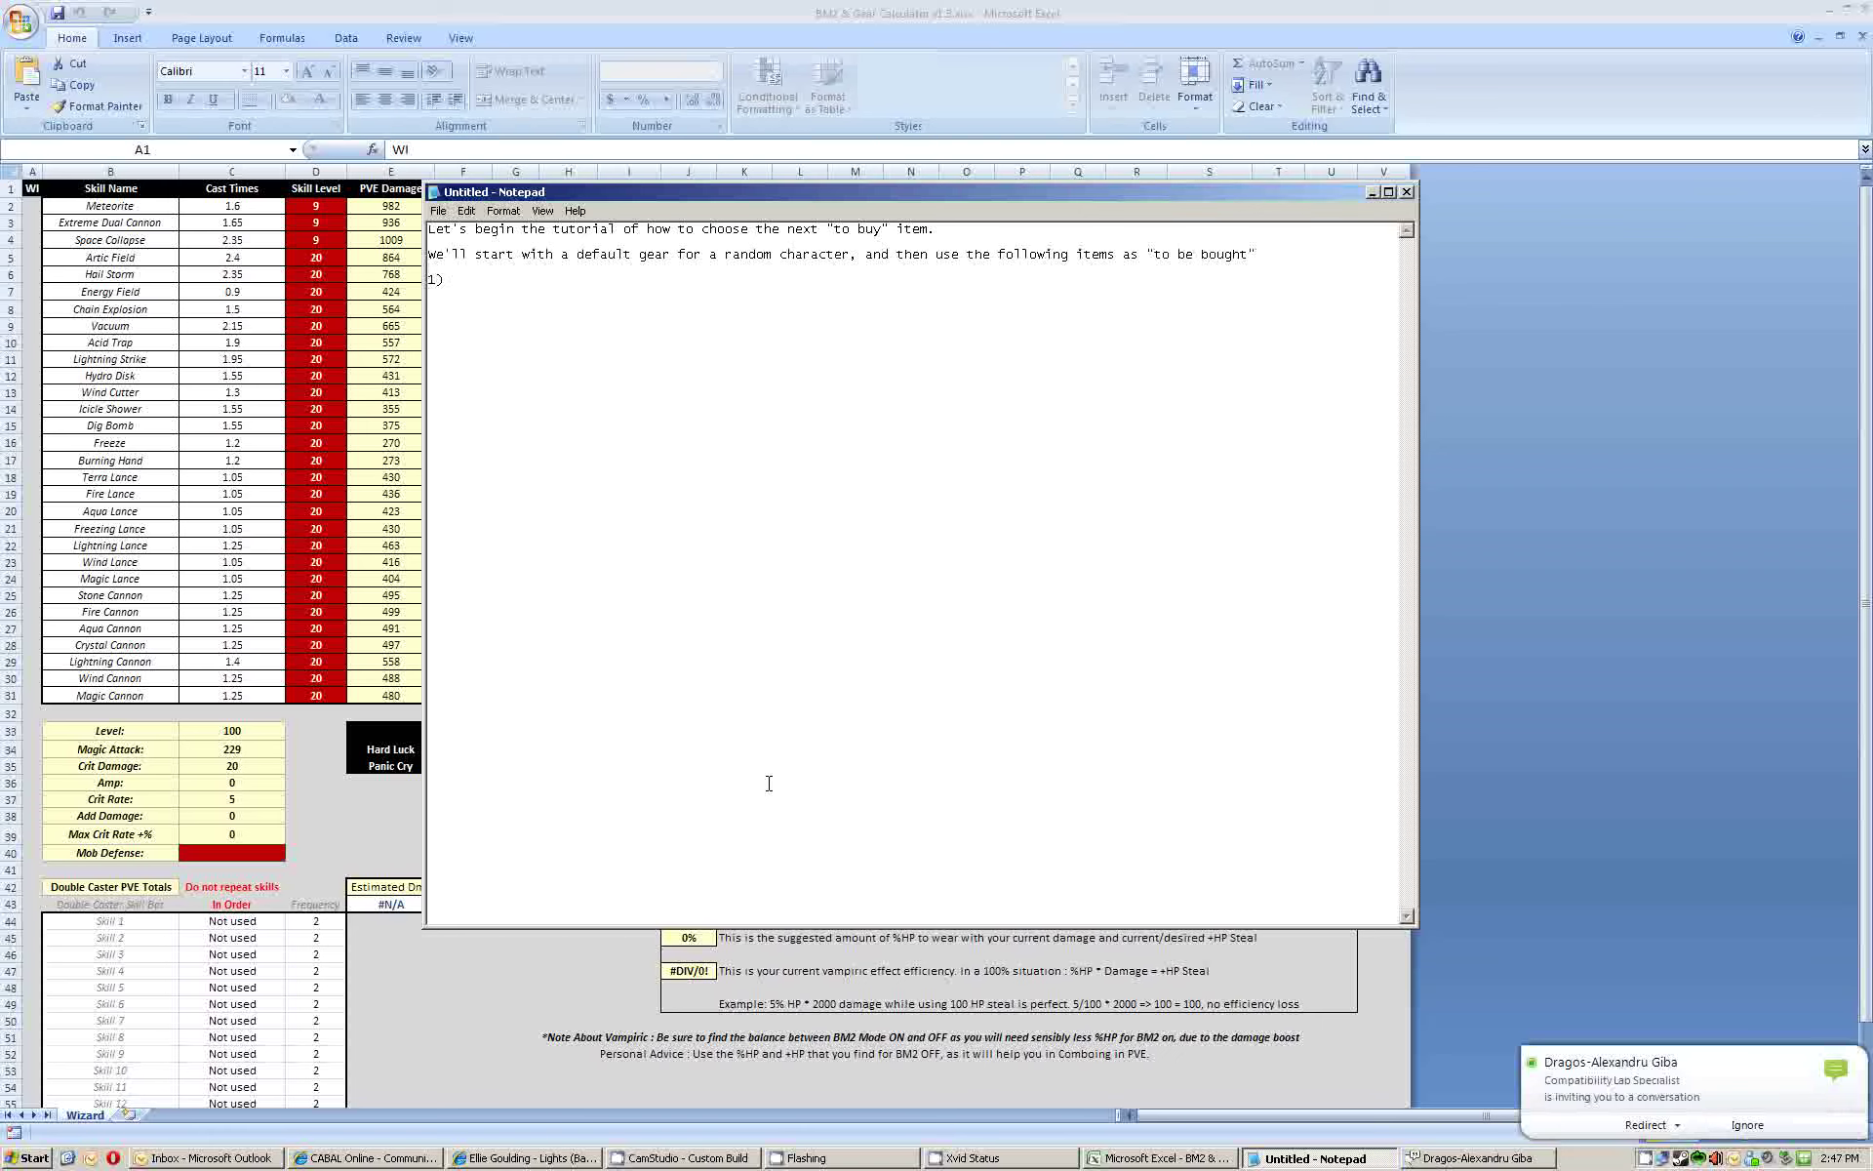
type(" Bracel")
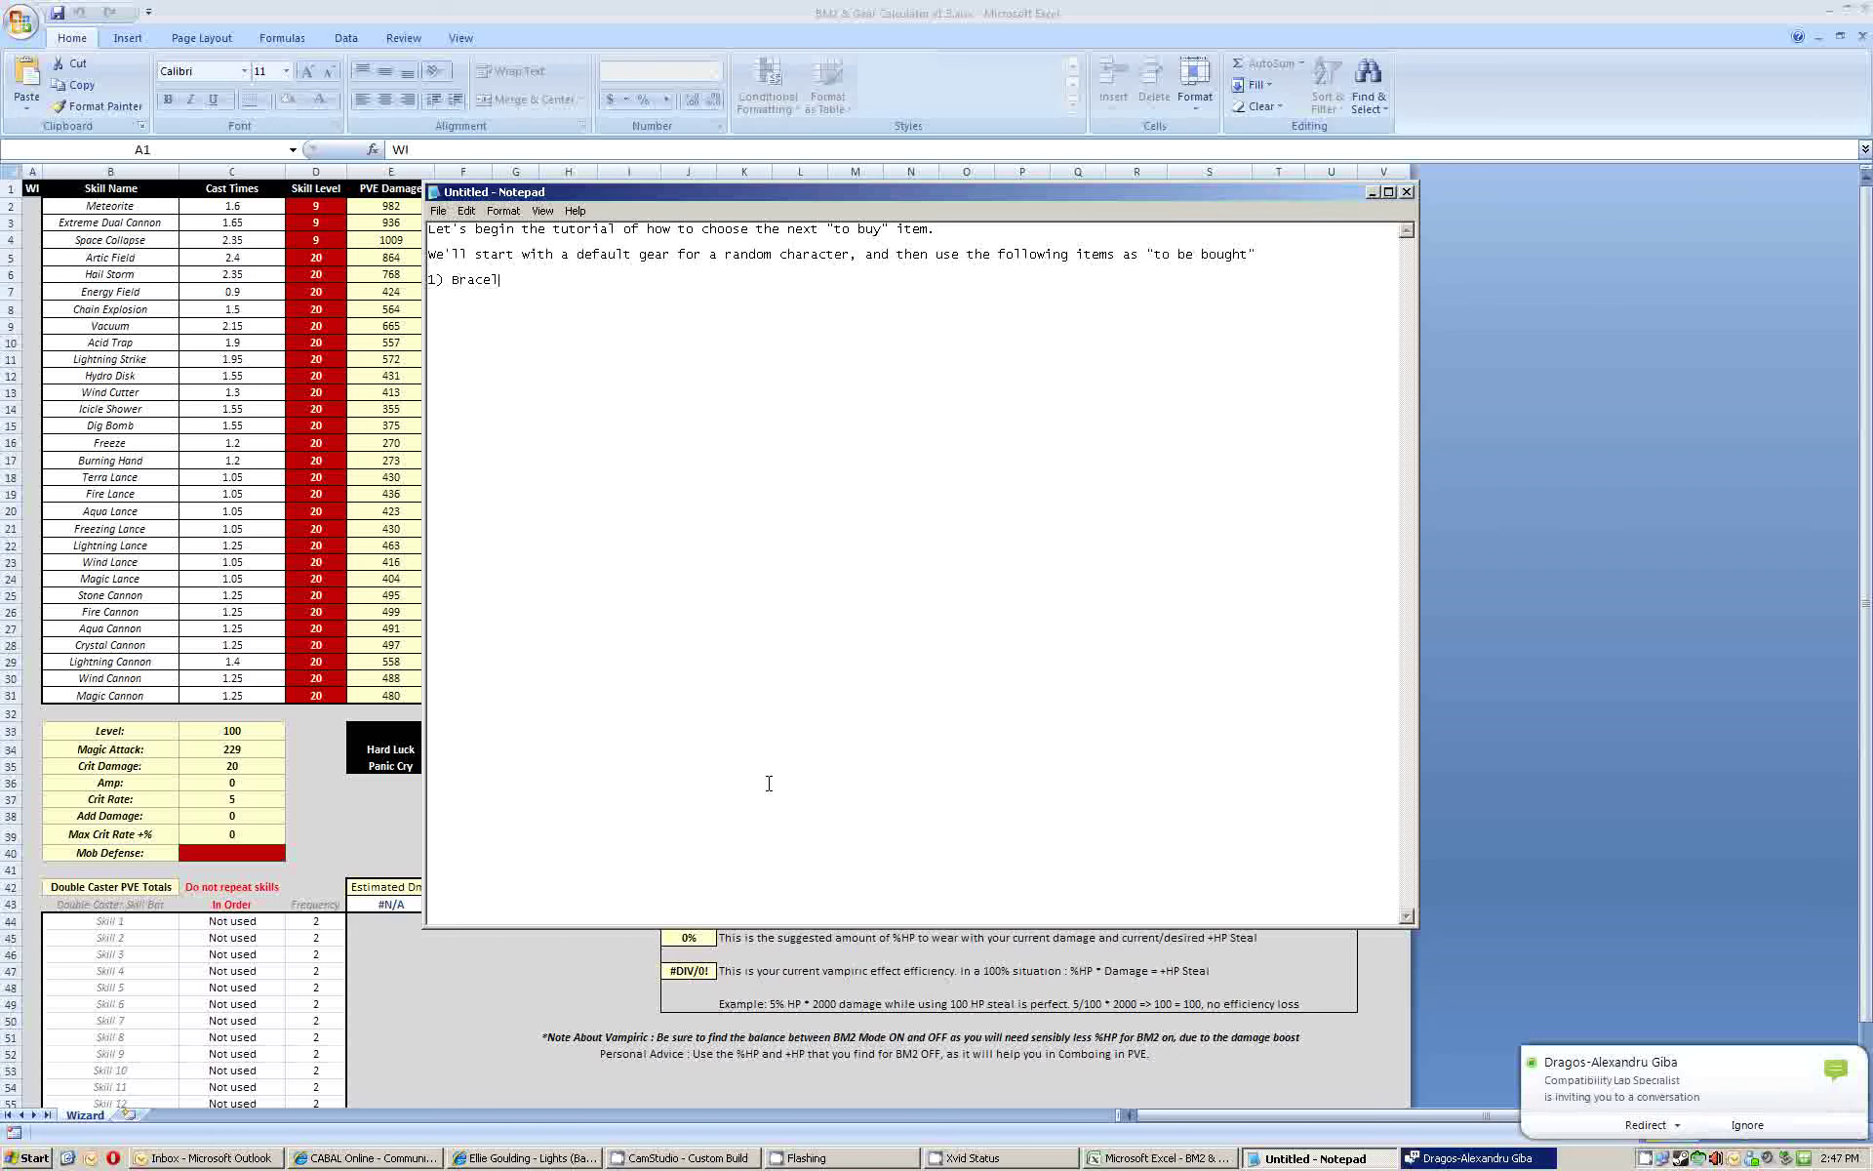
type("et of Sage +6")
key("Return")
type("2) 2 x BoS6")
key("Return")
- Add items 3 to 5 to the list: EoS7, EoS8 and Topaz 40% +11
type("3) EoS")
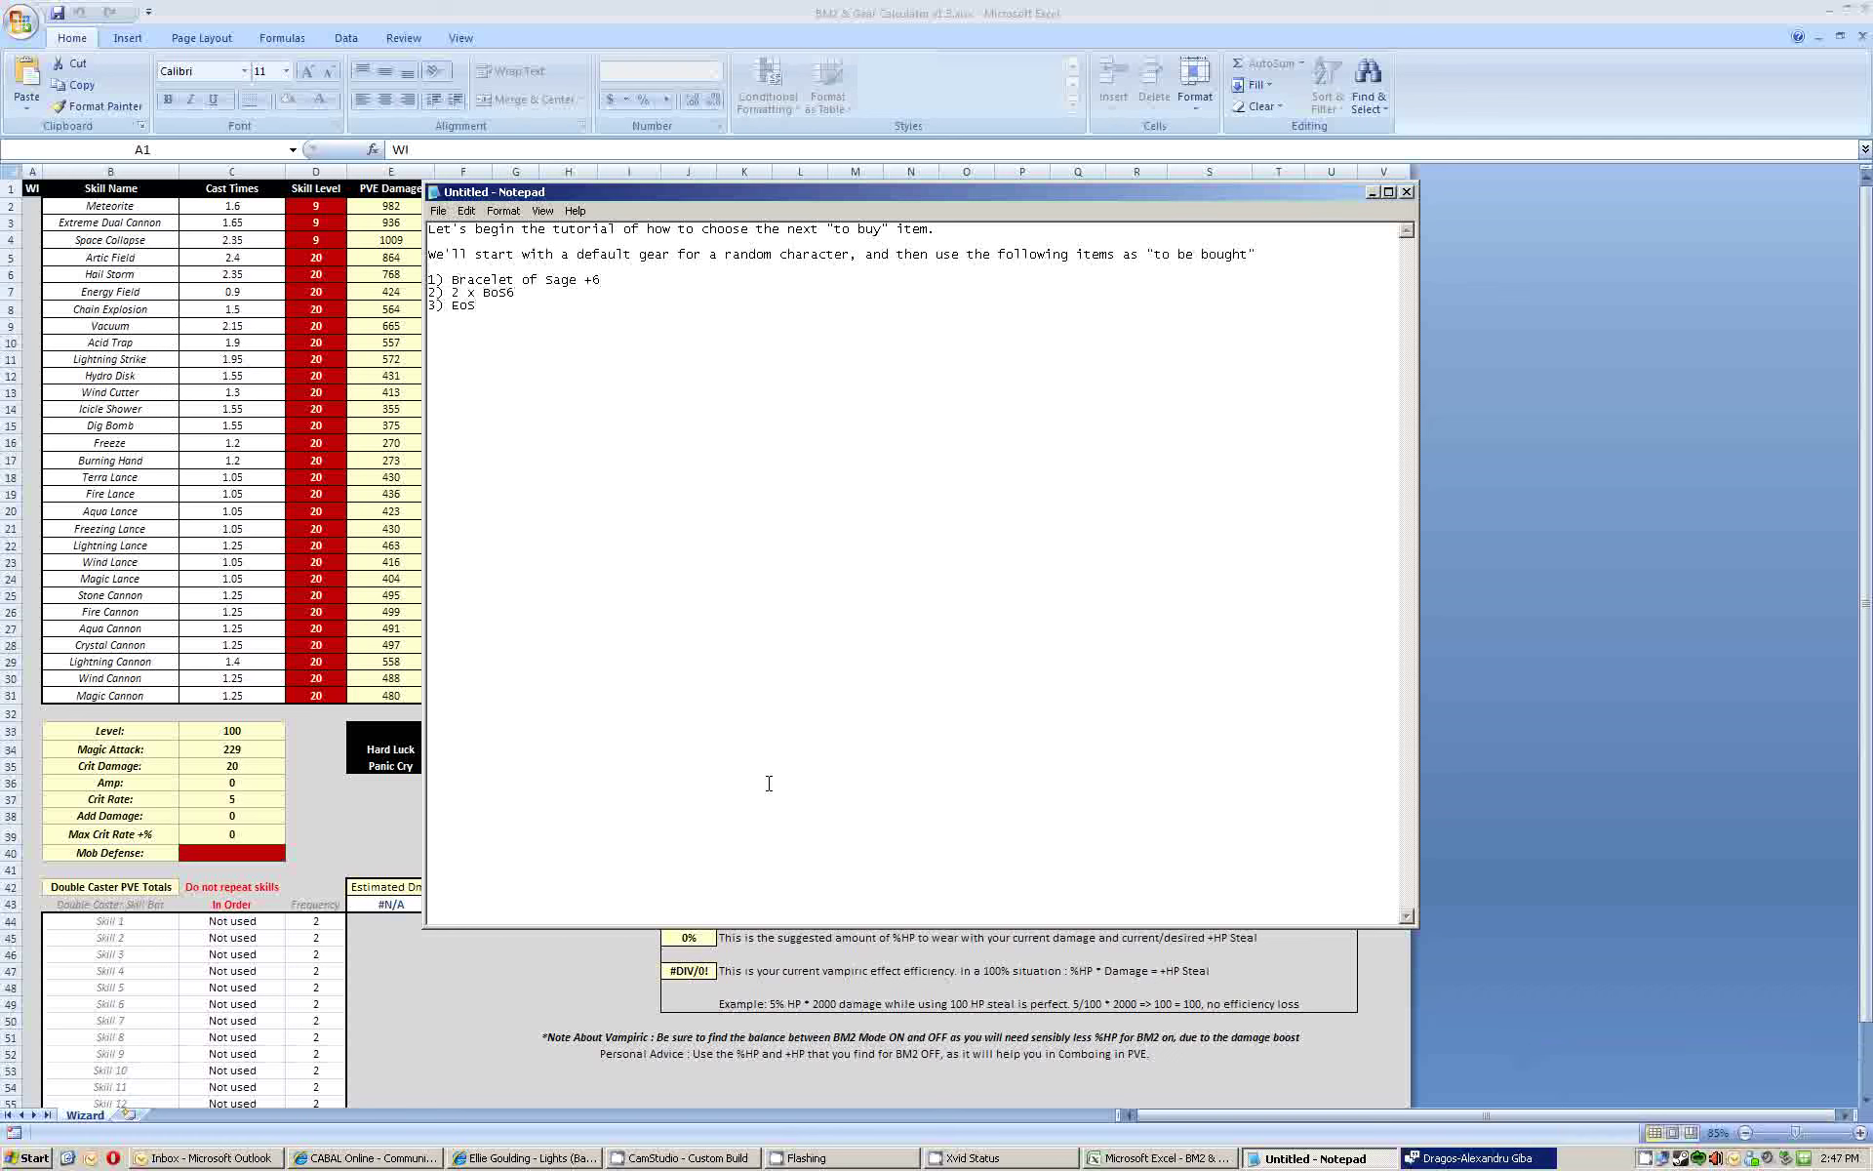
type("7")
key("Return")
type("4")
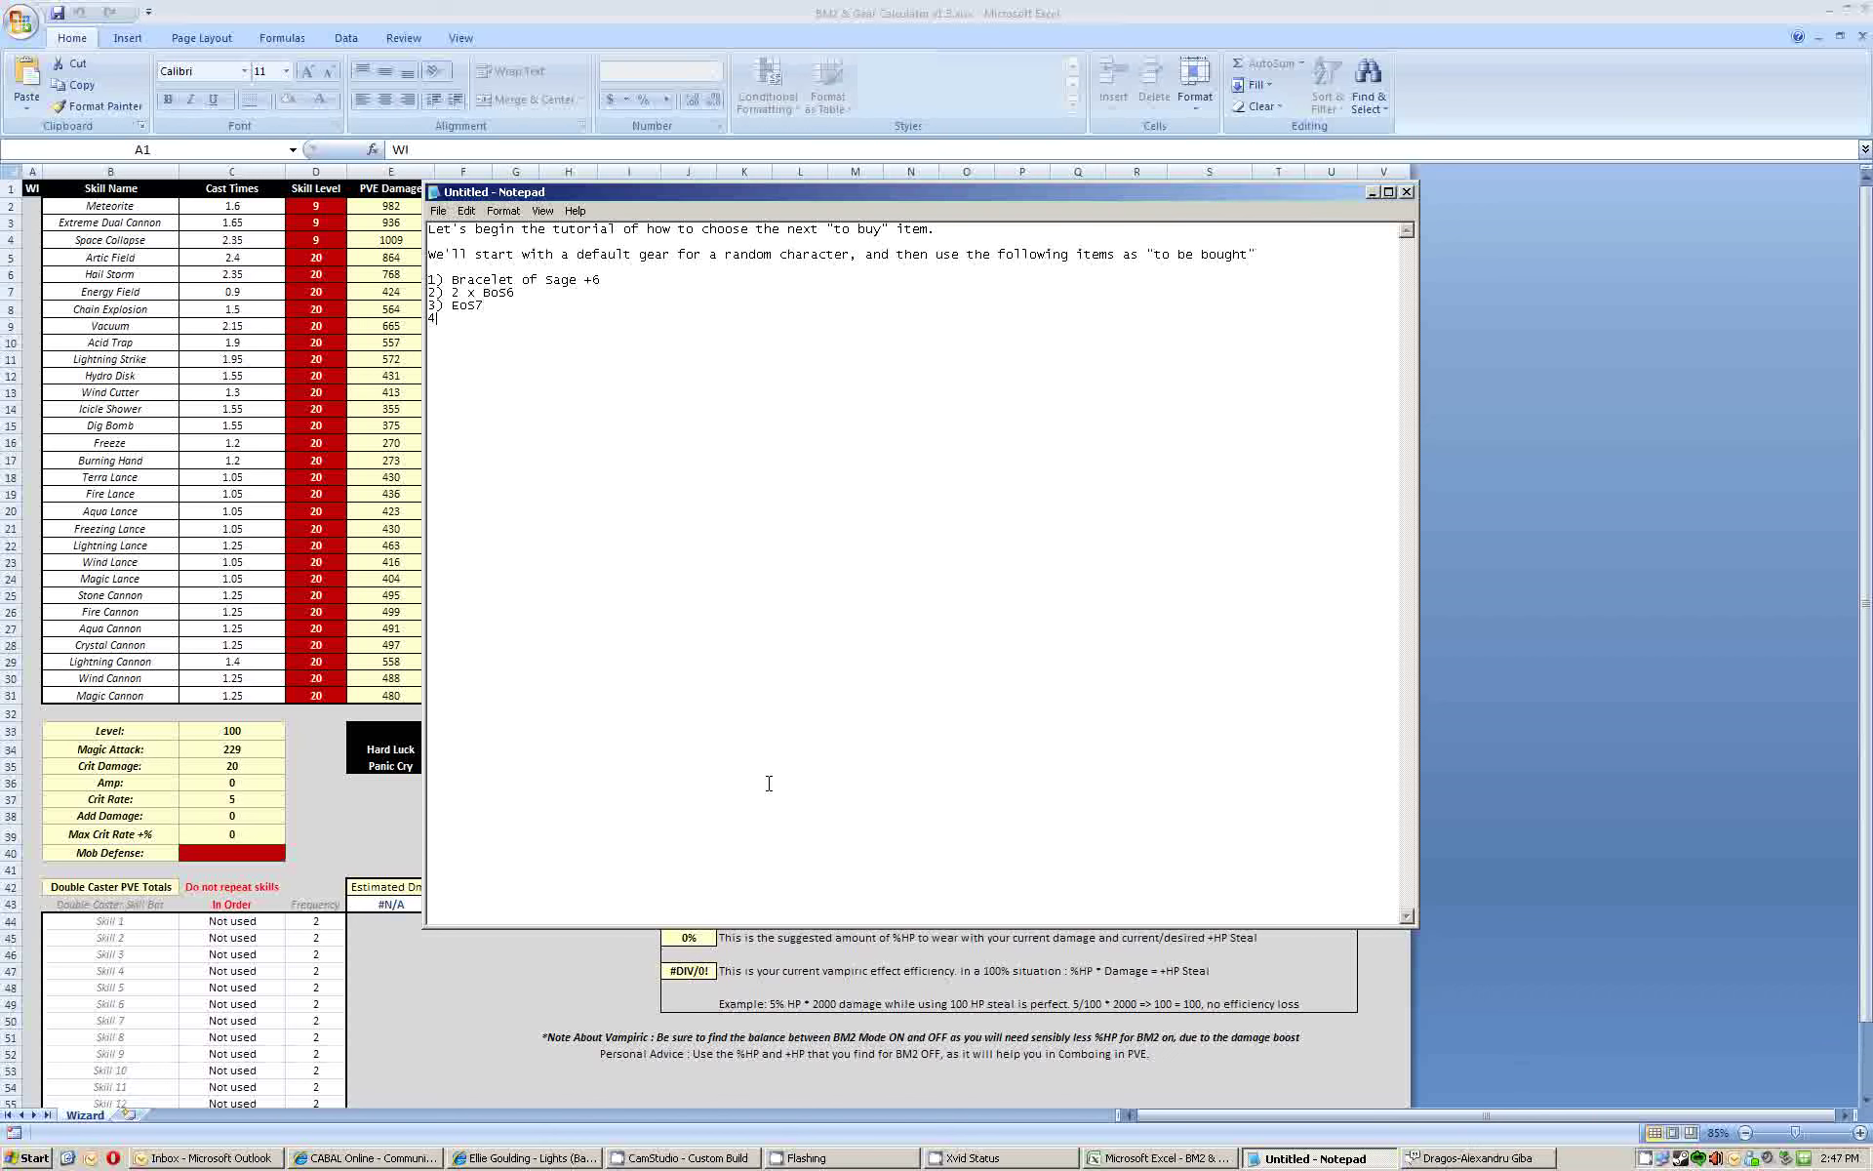
type(") EoS8 ")
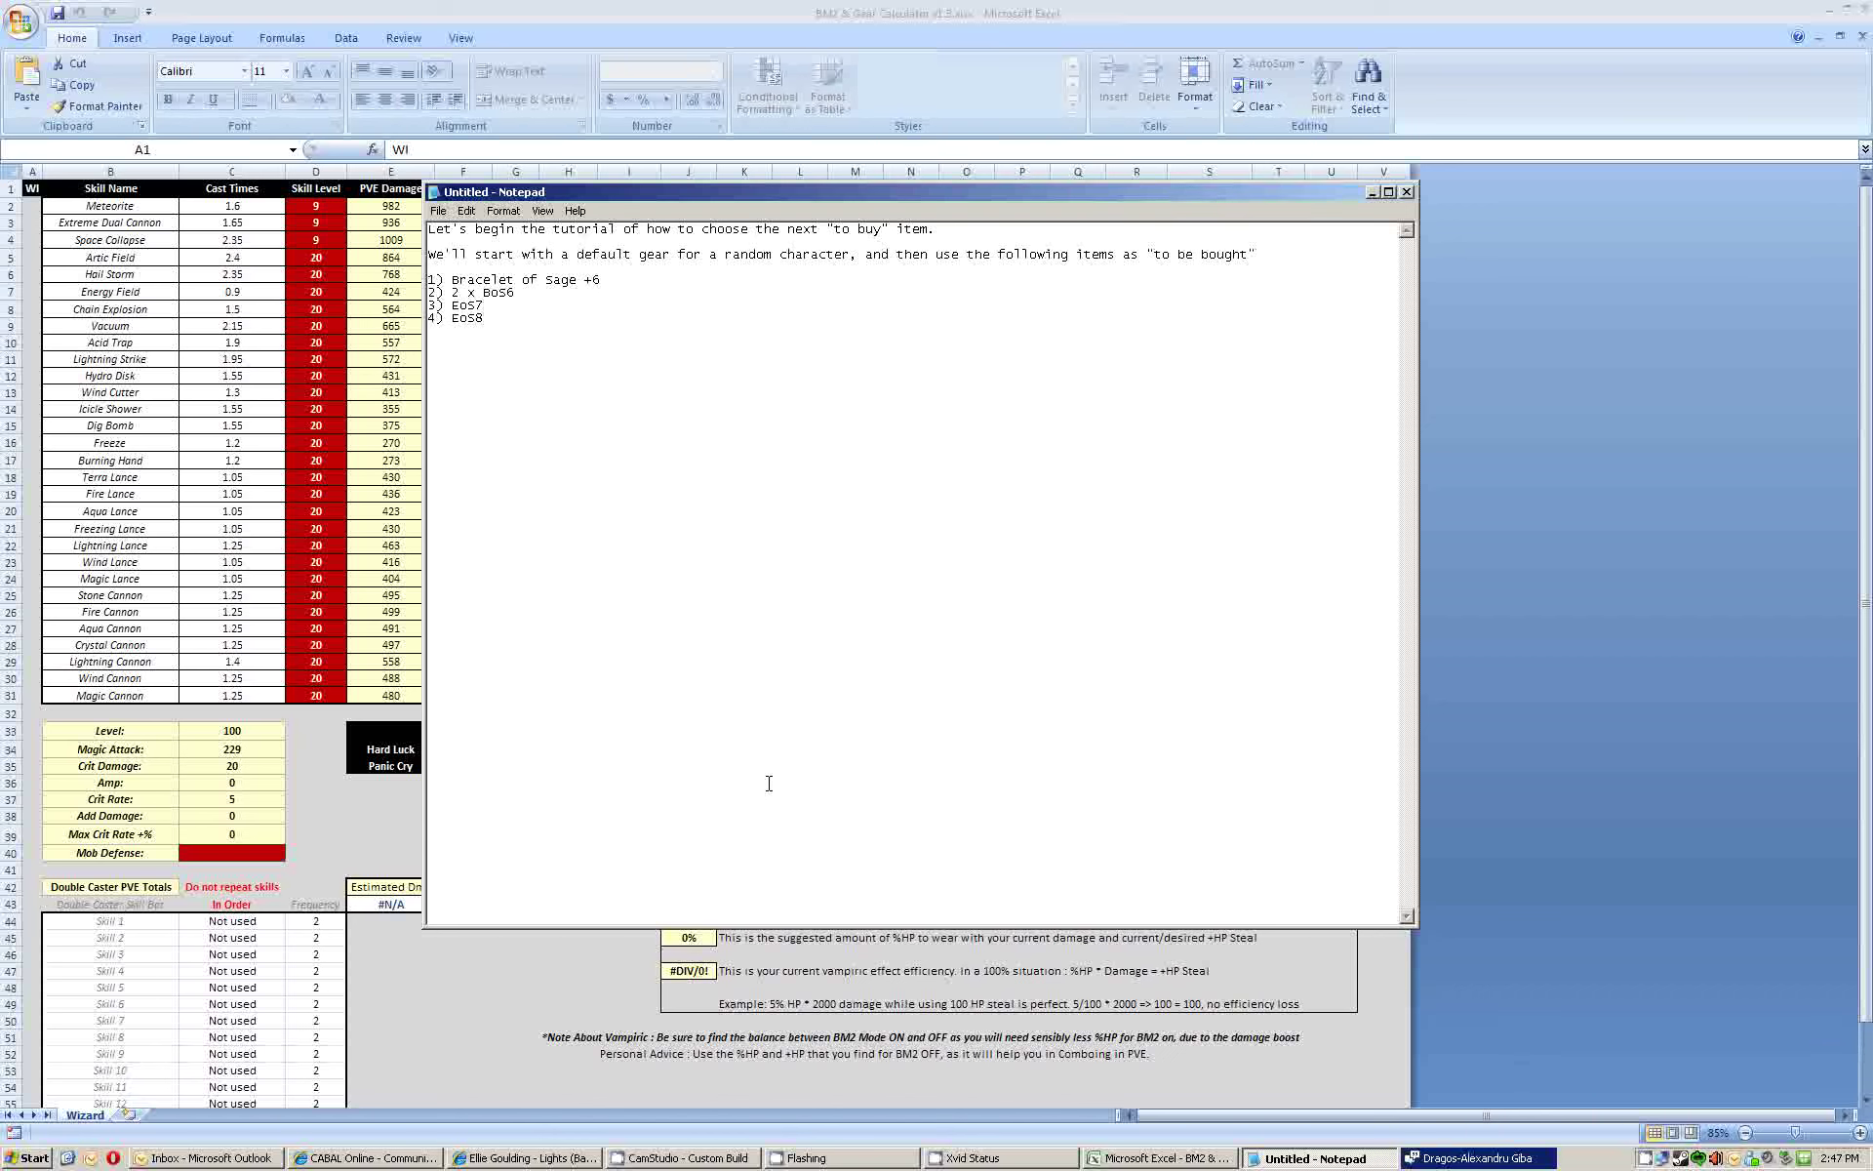
type("5) Topaz 40% +")
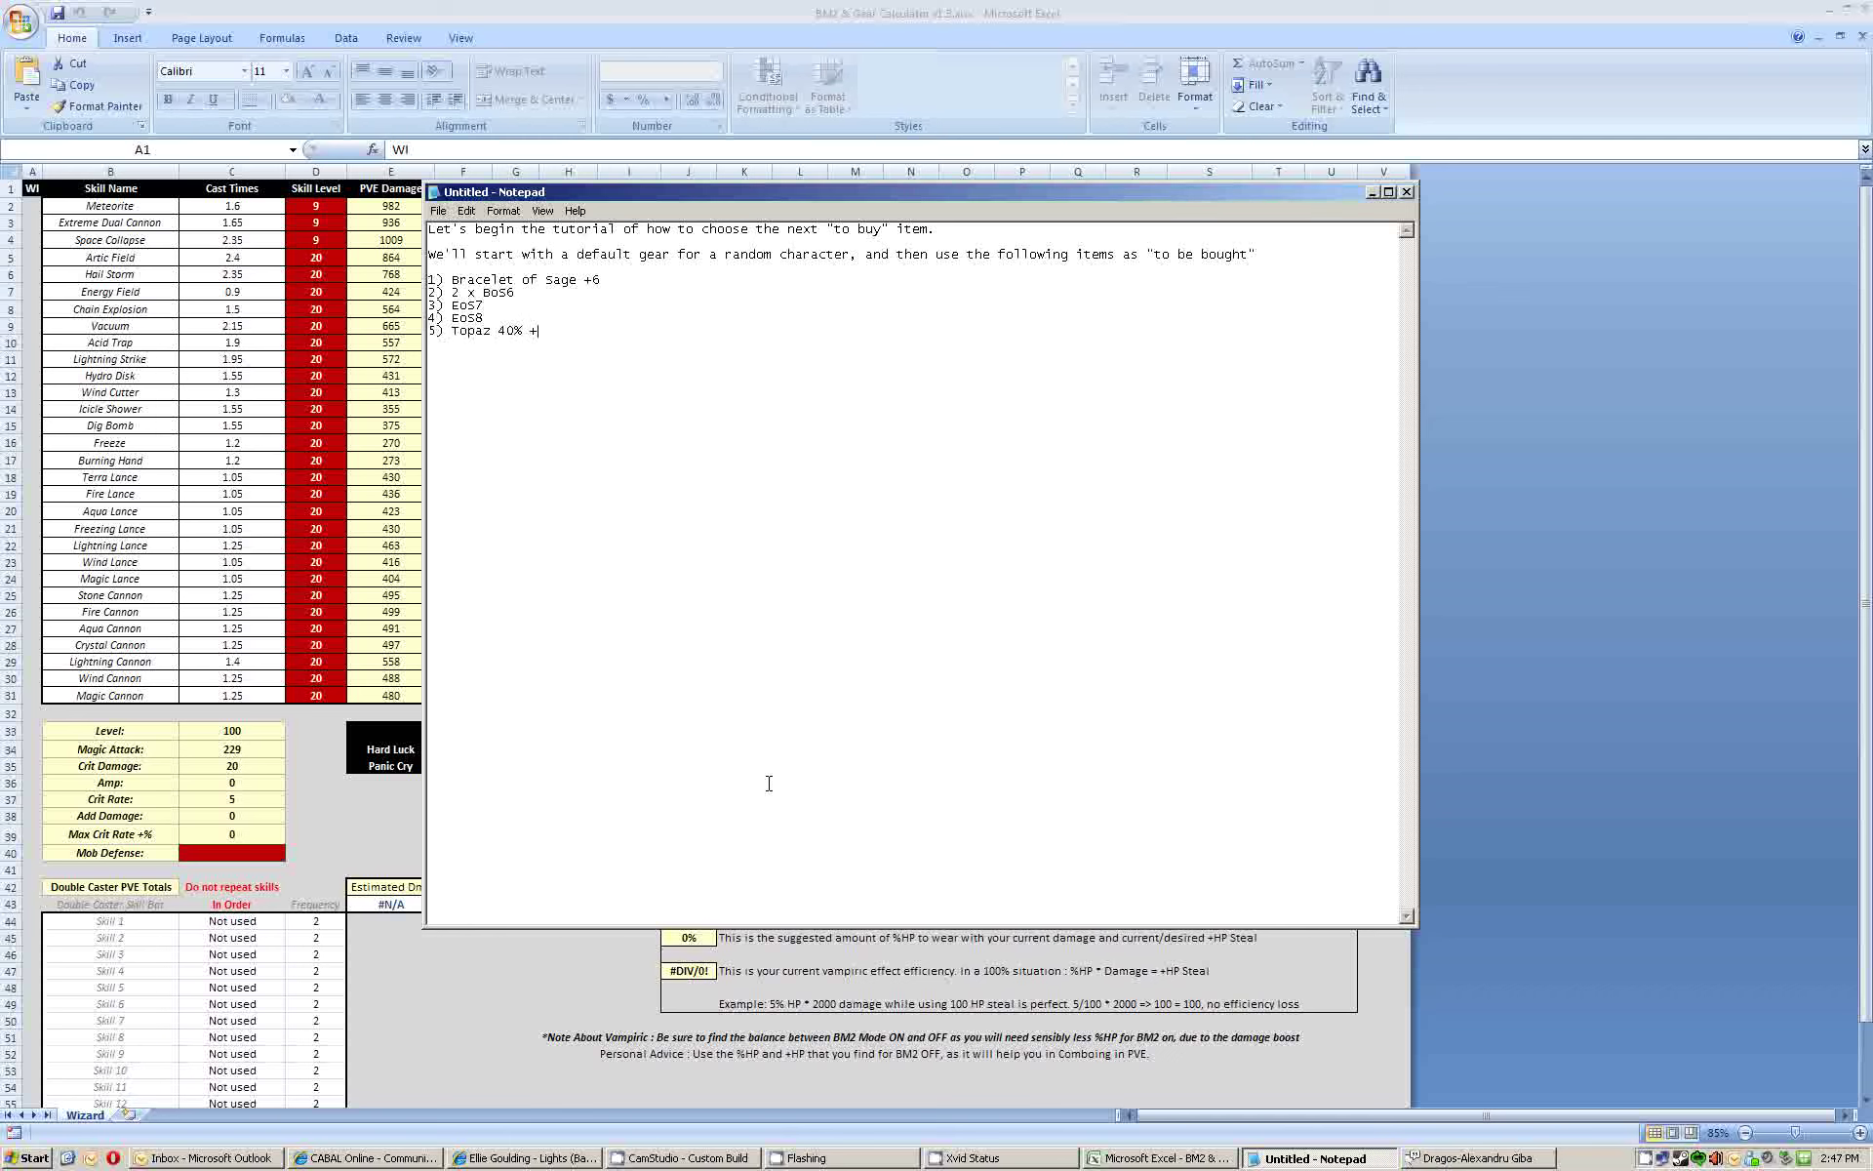
type("11")
key("Return")
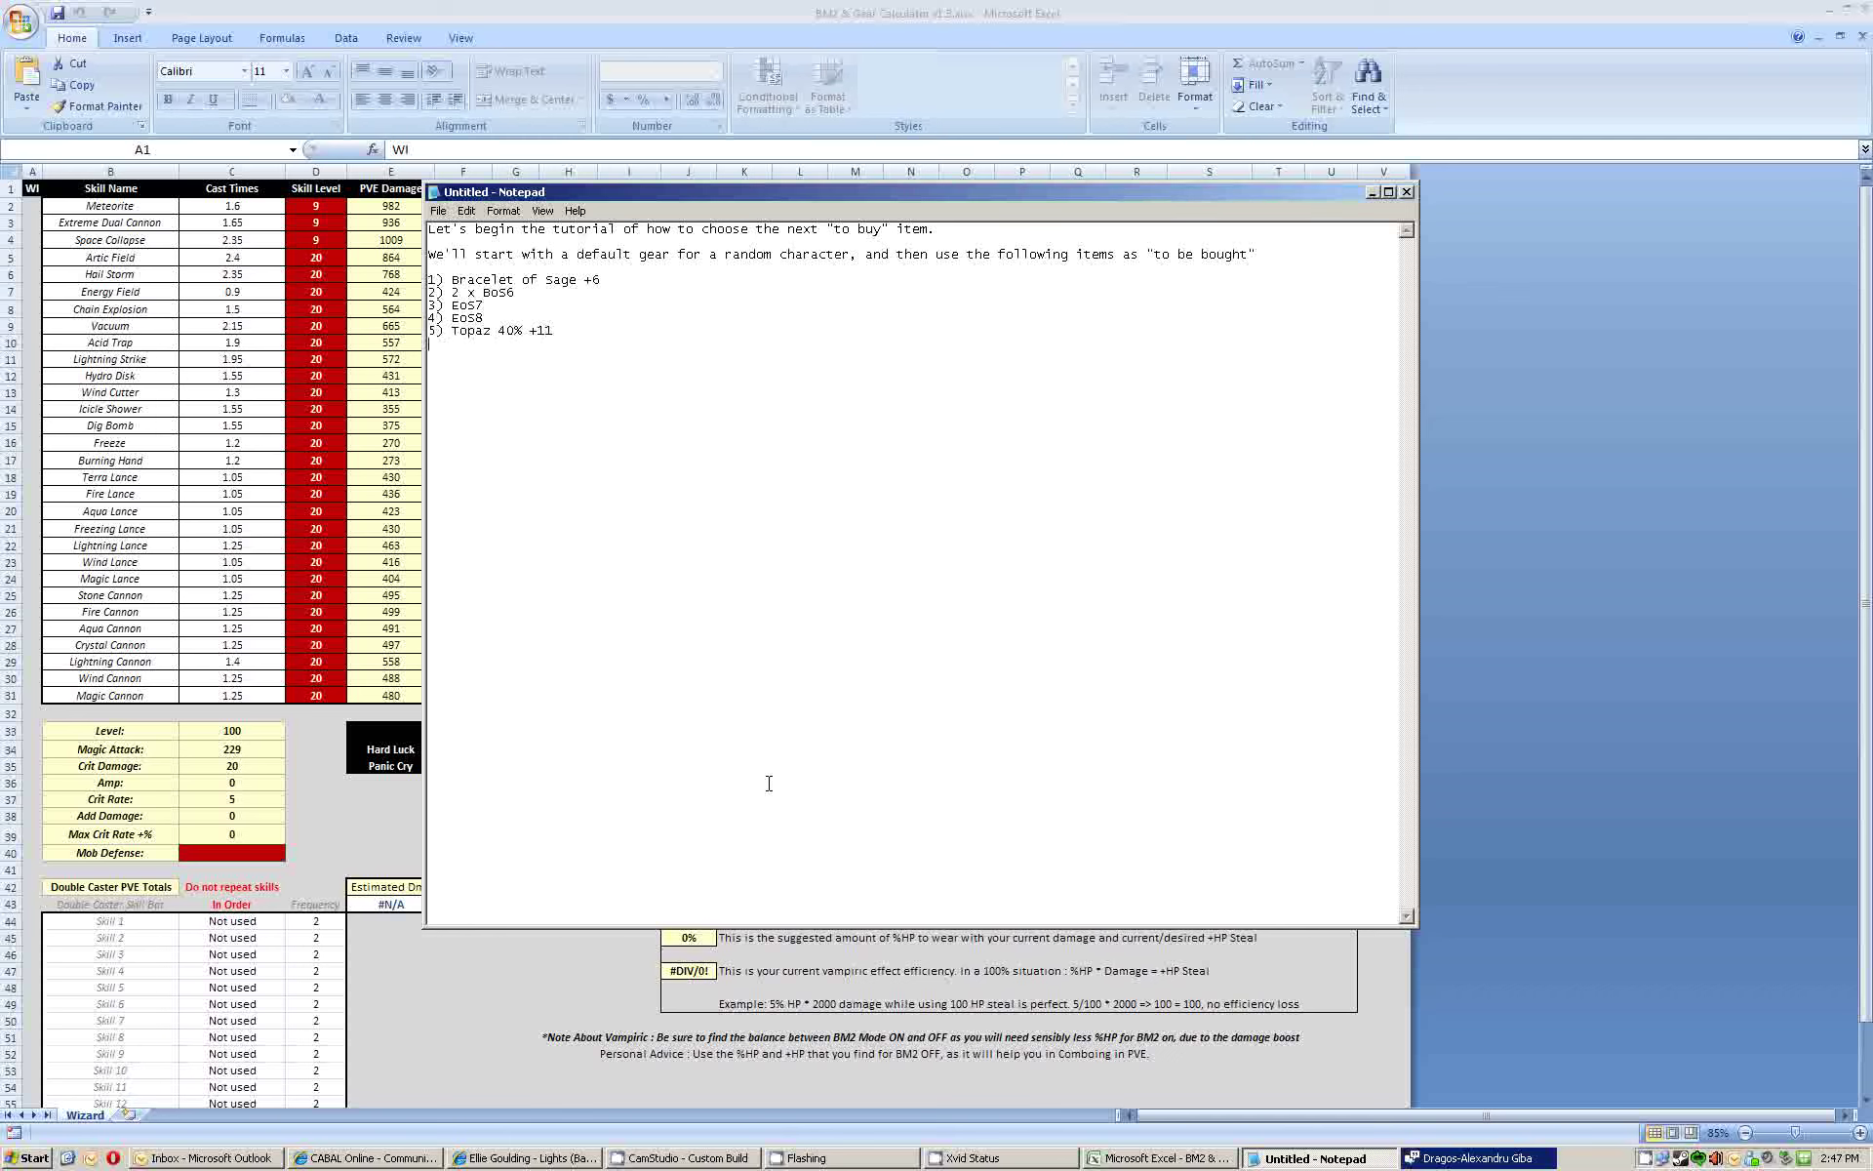
- Add items 6 and 7 to the list: 'Topaz 40% +15' and '2 x Topaz 40% +15'
type("6) ")
type("Topaz ")
type("40% +1")
type("5 7) ")
type("2 x Topaz ")
type("40% +15")
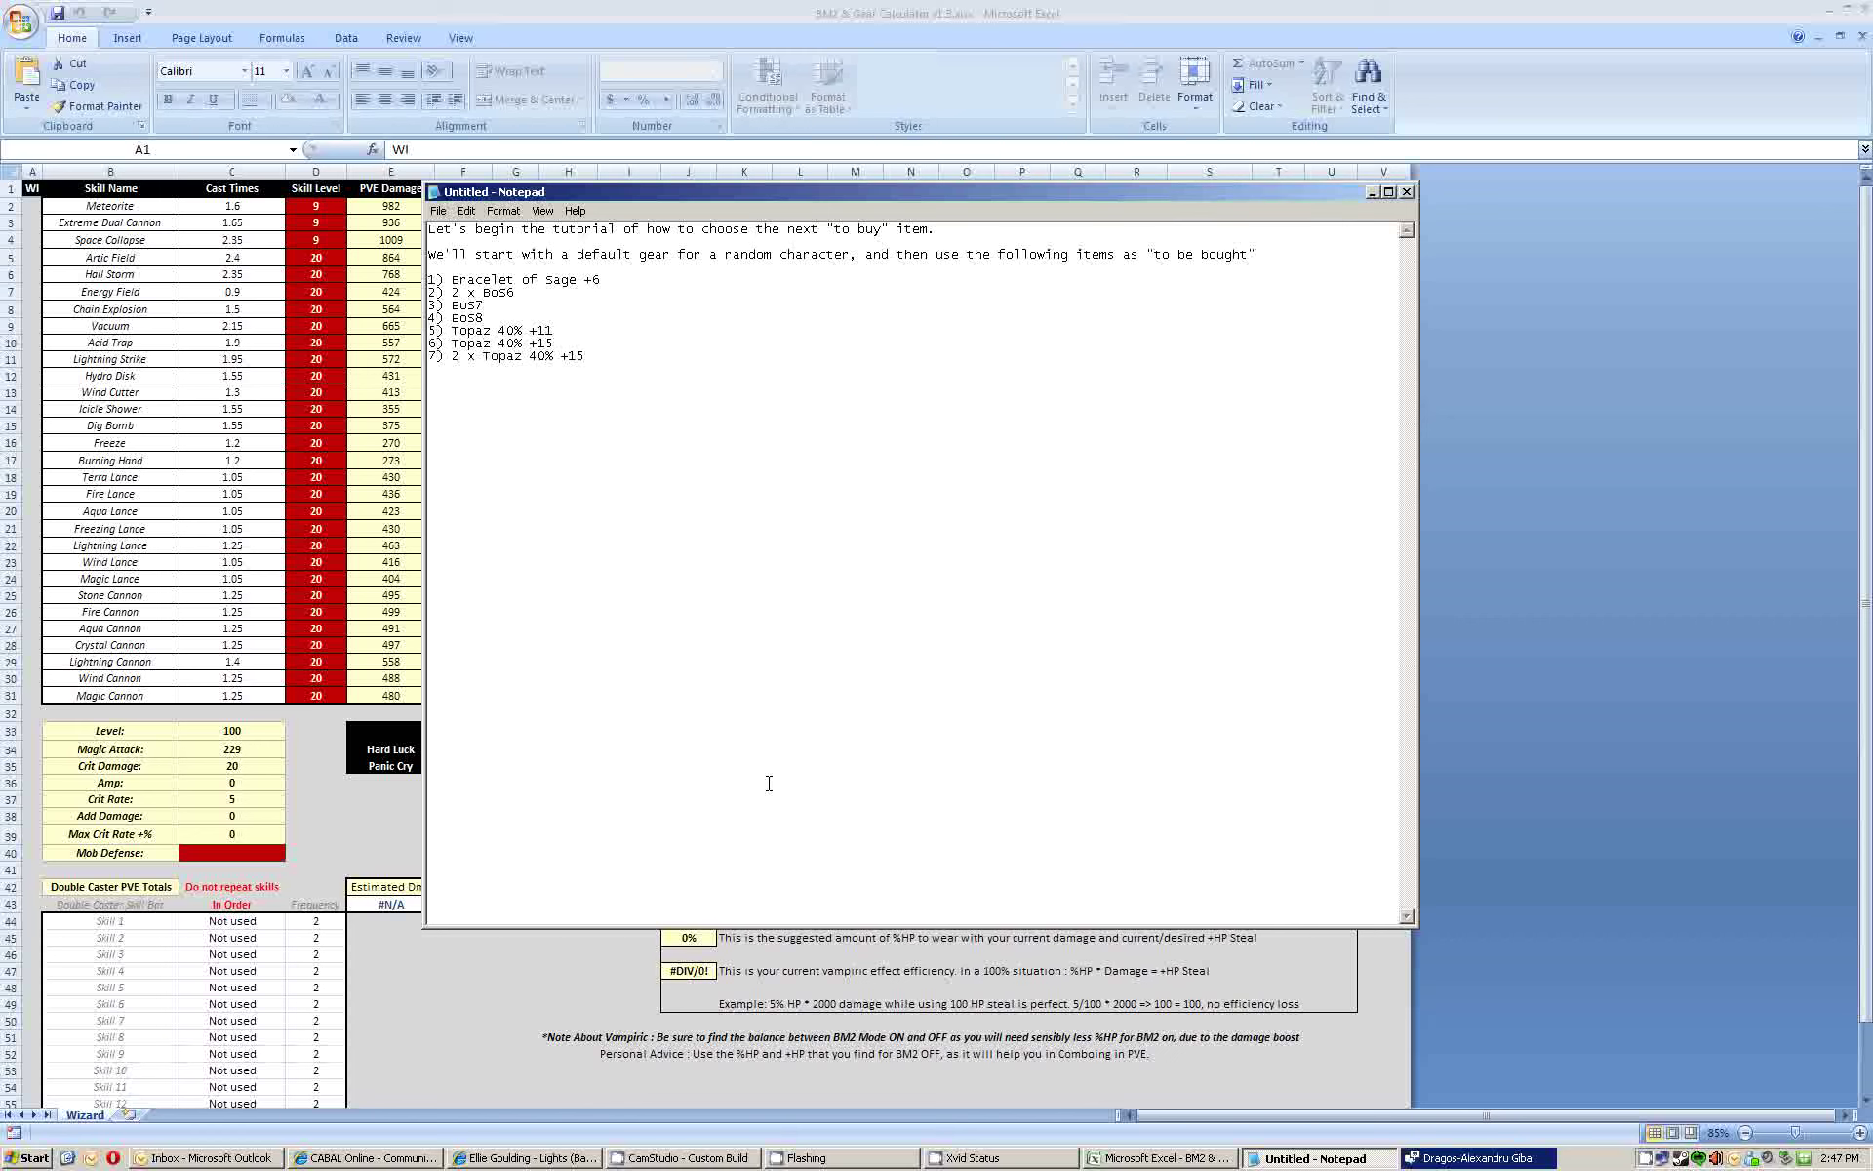
key("Return")
- Finish the list with items 8 to 10: Amp Rune, CD Rune and 15/24 helm
type("8")
type(") Amp Run")
type("8")
type(") 1")
type("D Rune")
type("10) 15")
type("/24 helm  ")
- Below the list write 'Here we go :' and 'Step 1: Enter your current stats in the table'
type("Here we g")
type("o :")
key("Return")
key("Return")
type("Step")
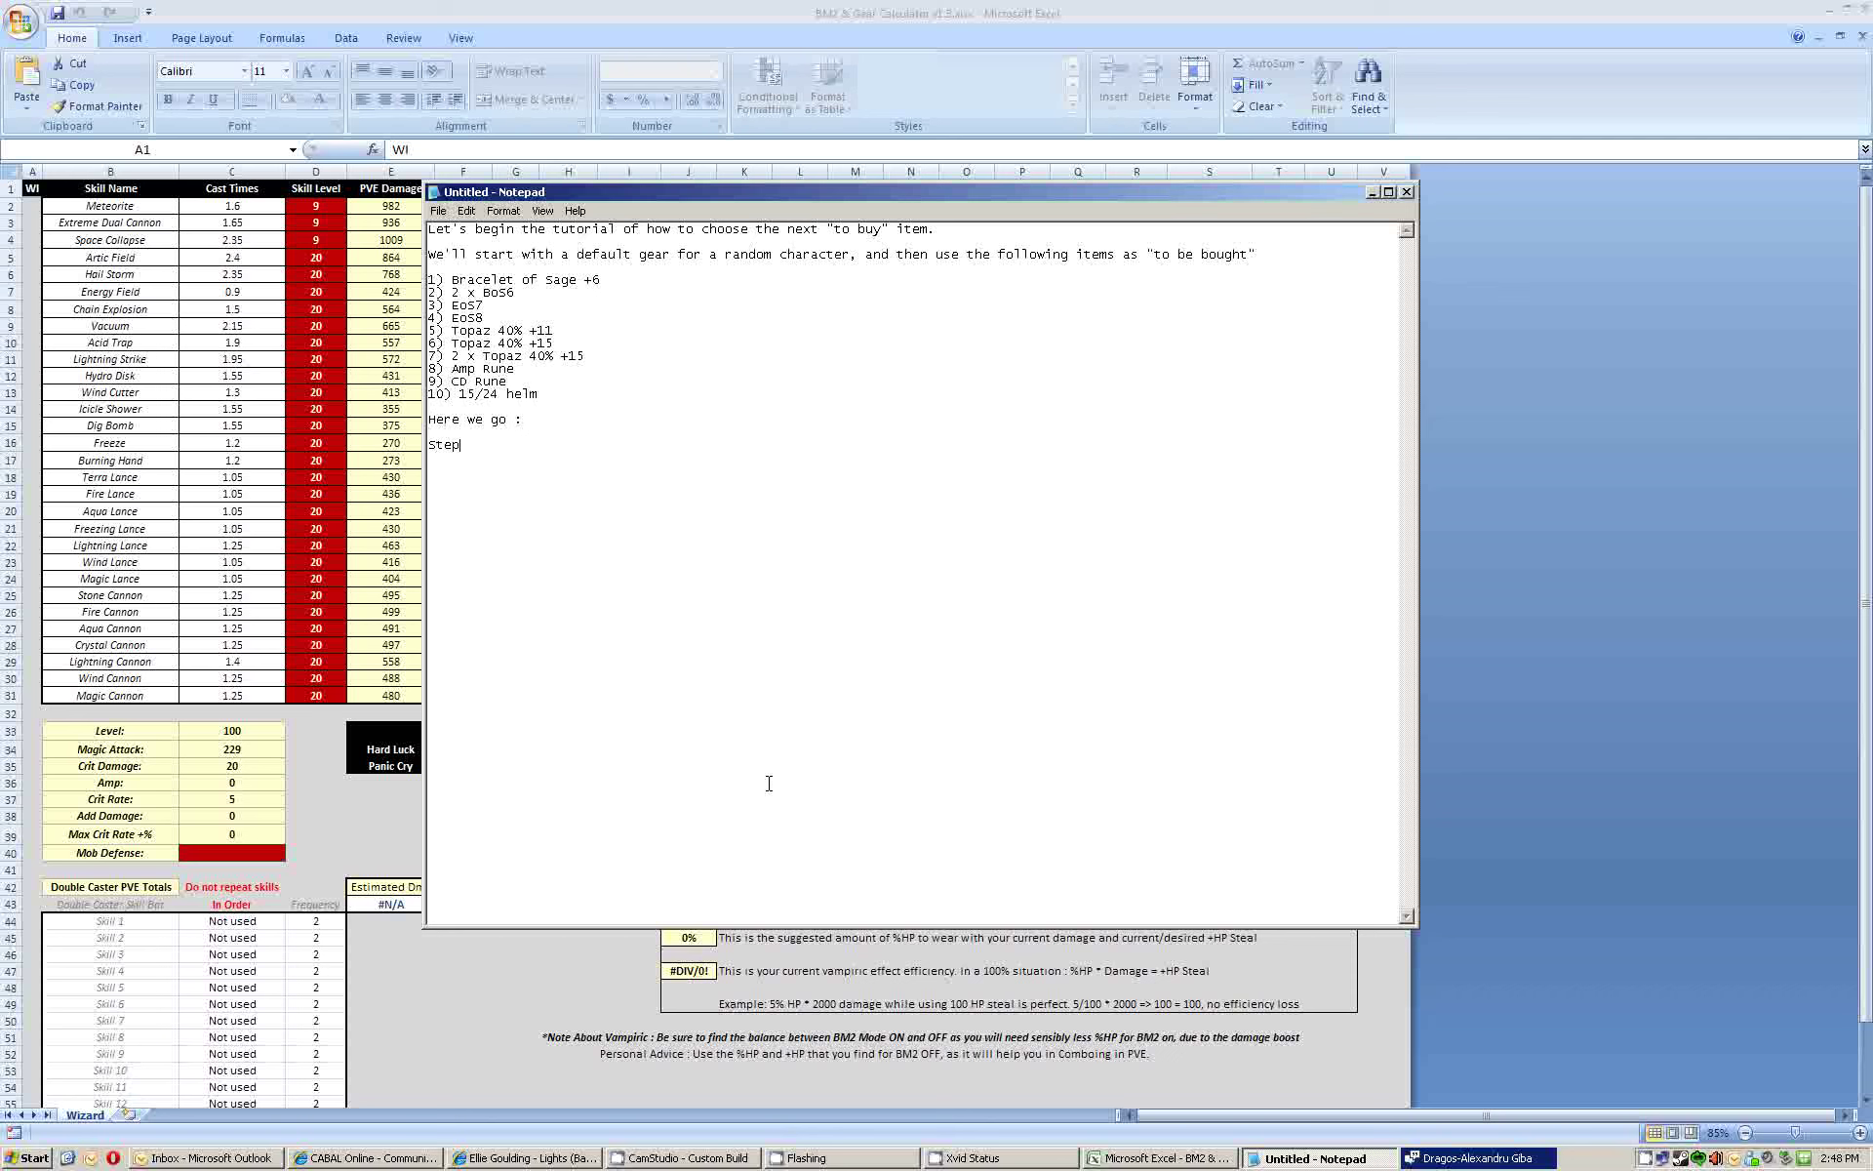
type(" 1: Enter your current stats in the table")
- Switch to the Excel gear calculator and set the character's Level to 180
key("alt+Tab")
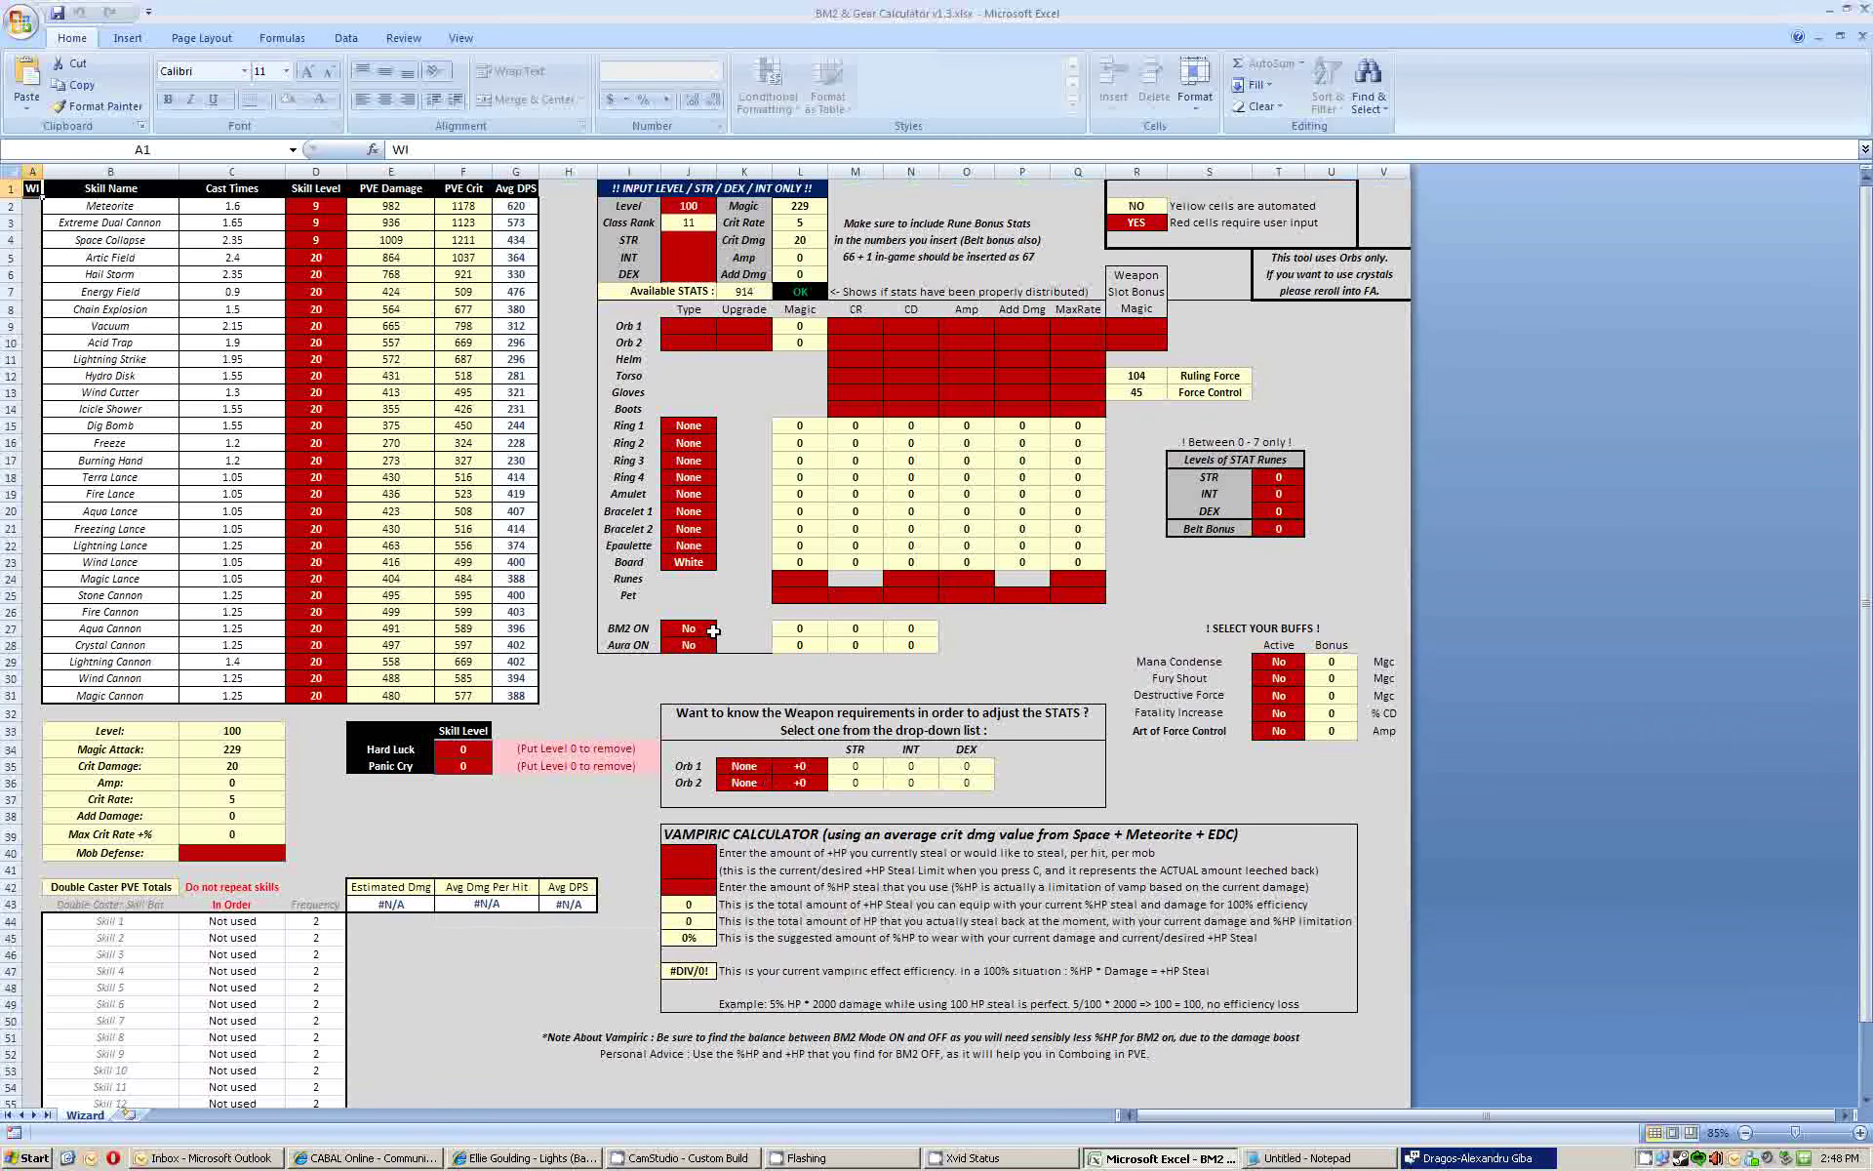
left_click(680, 190)
left_click(681, 208)
type("180")
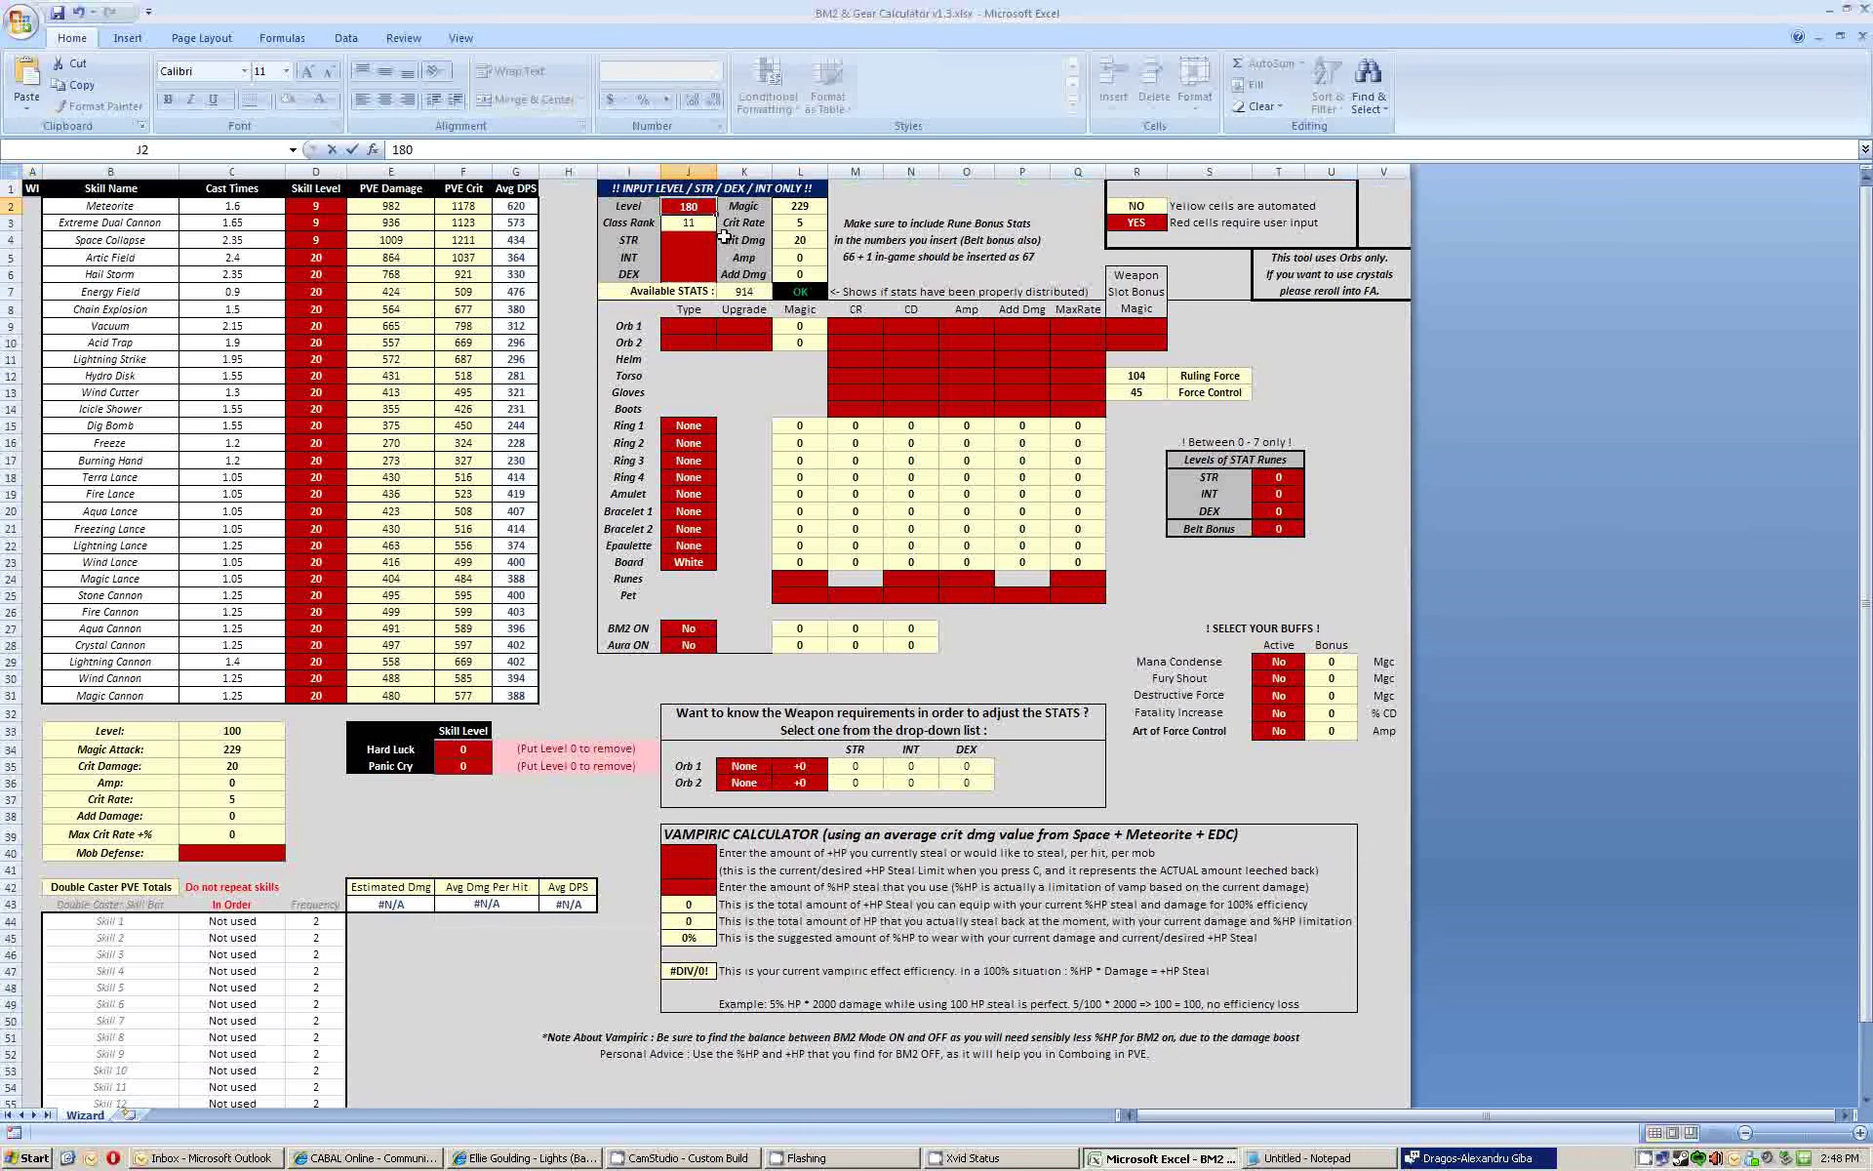
key("Return")
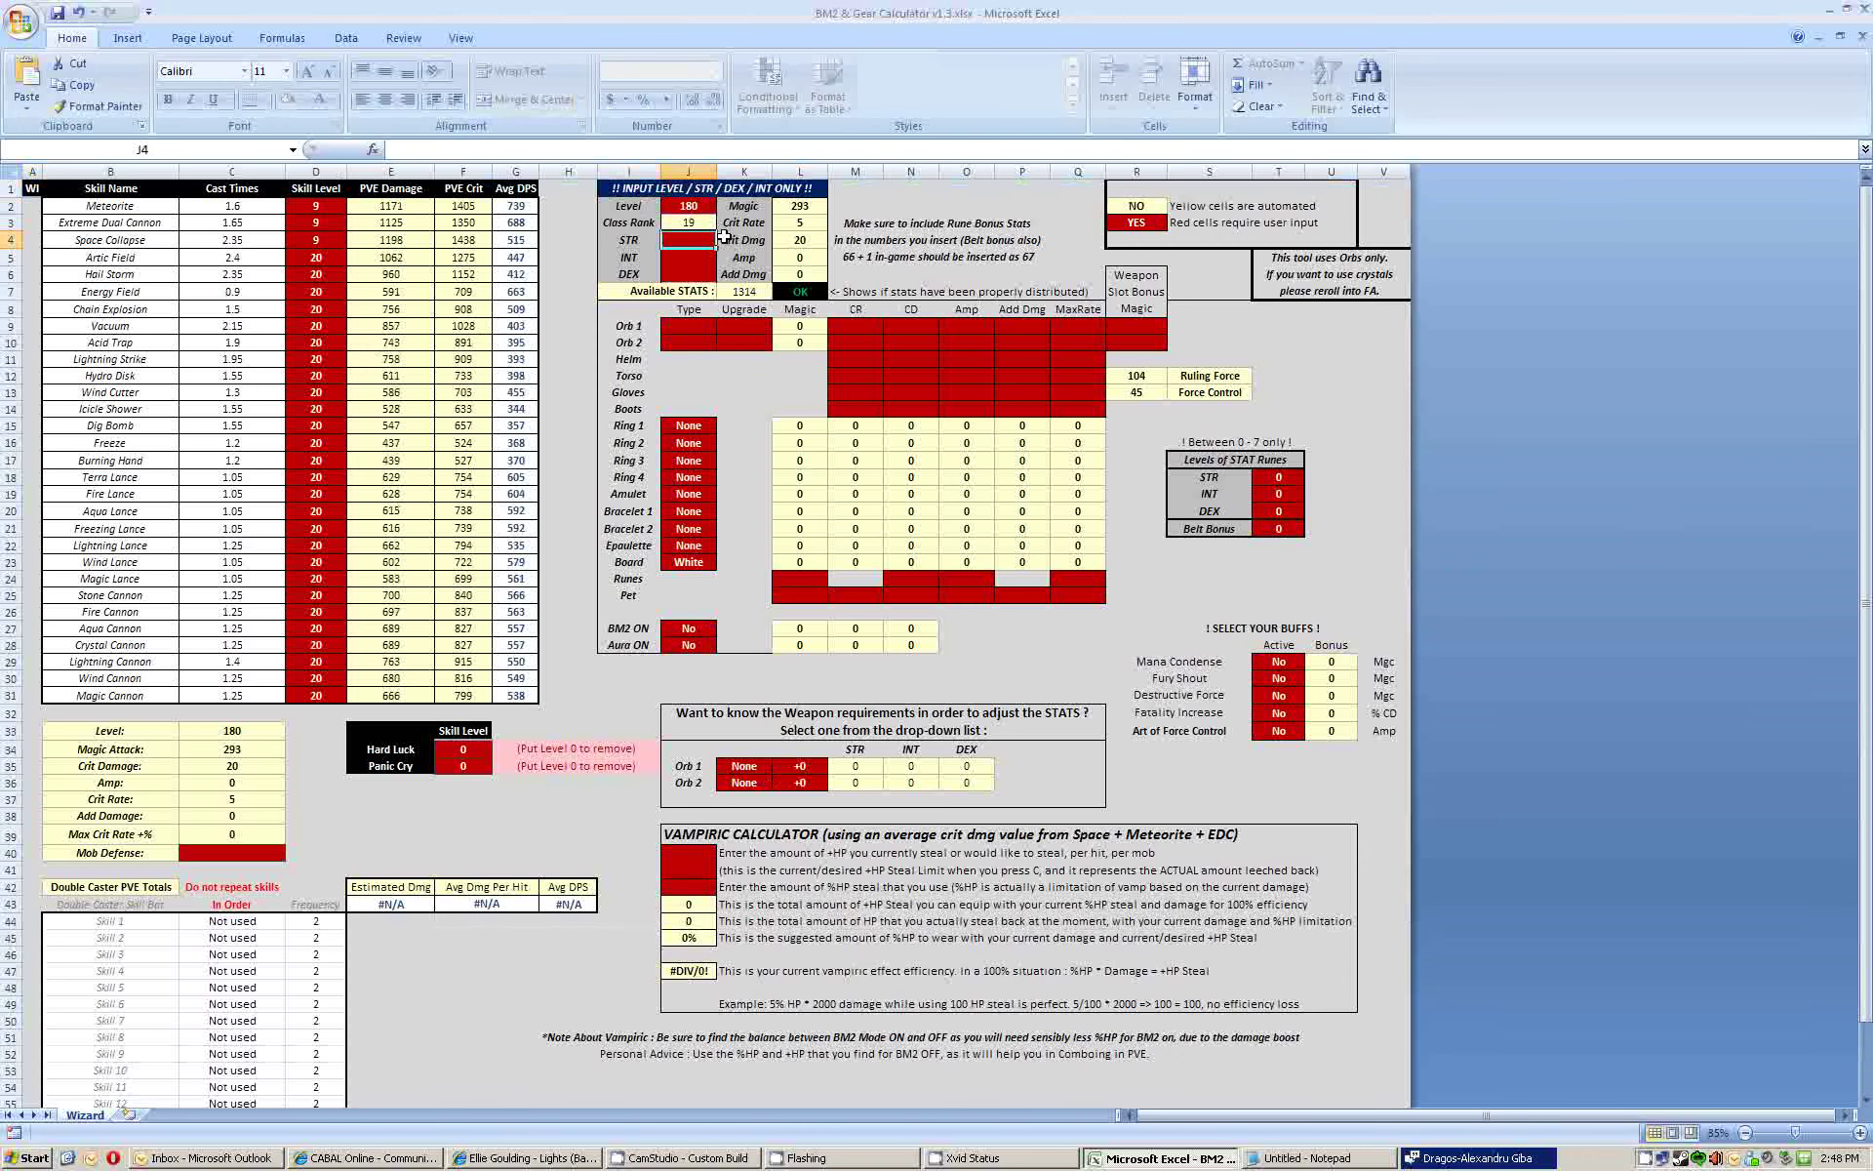
- Enter the character's stats as STR 43, DEX 85 and INT 1186
type("43")
key("Return")
key("Return")
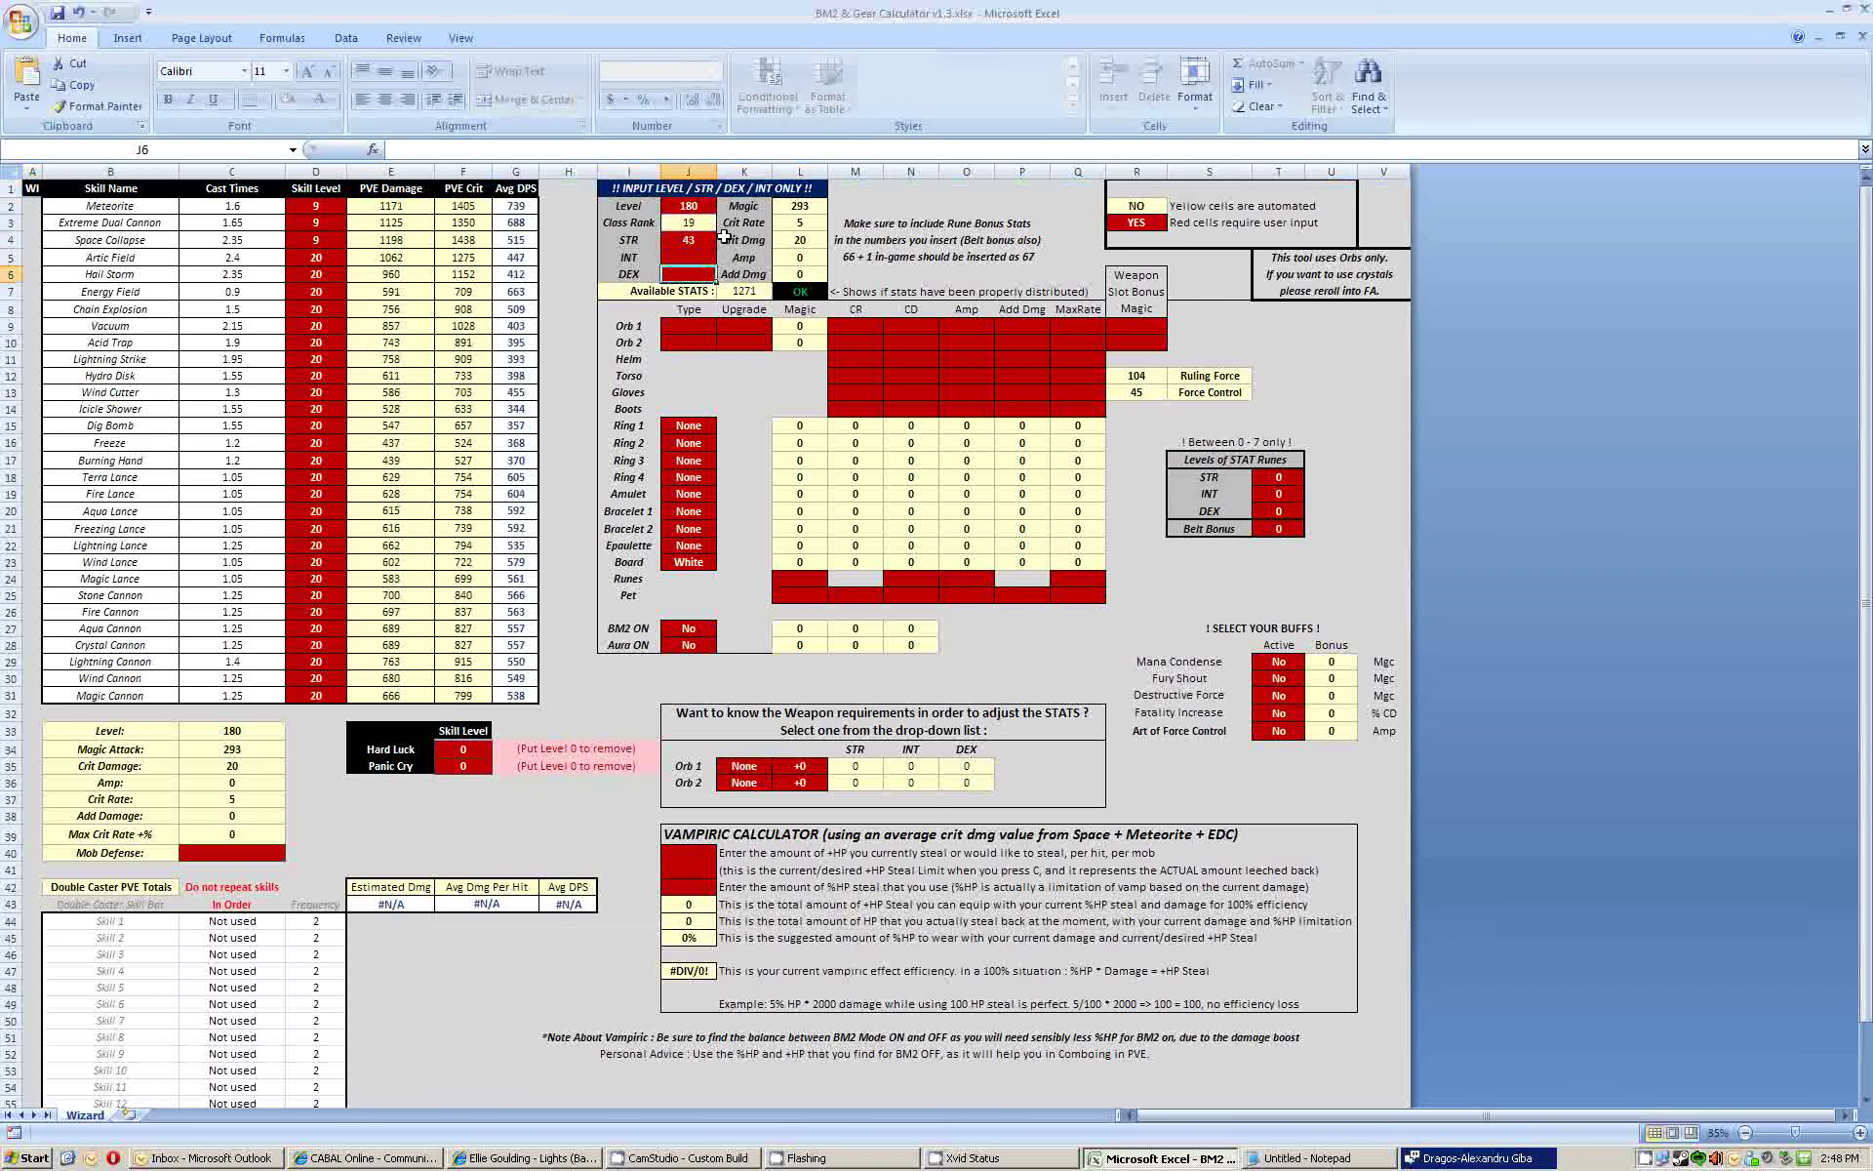
type("85")
key("Up")
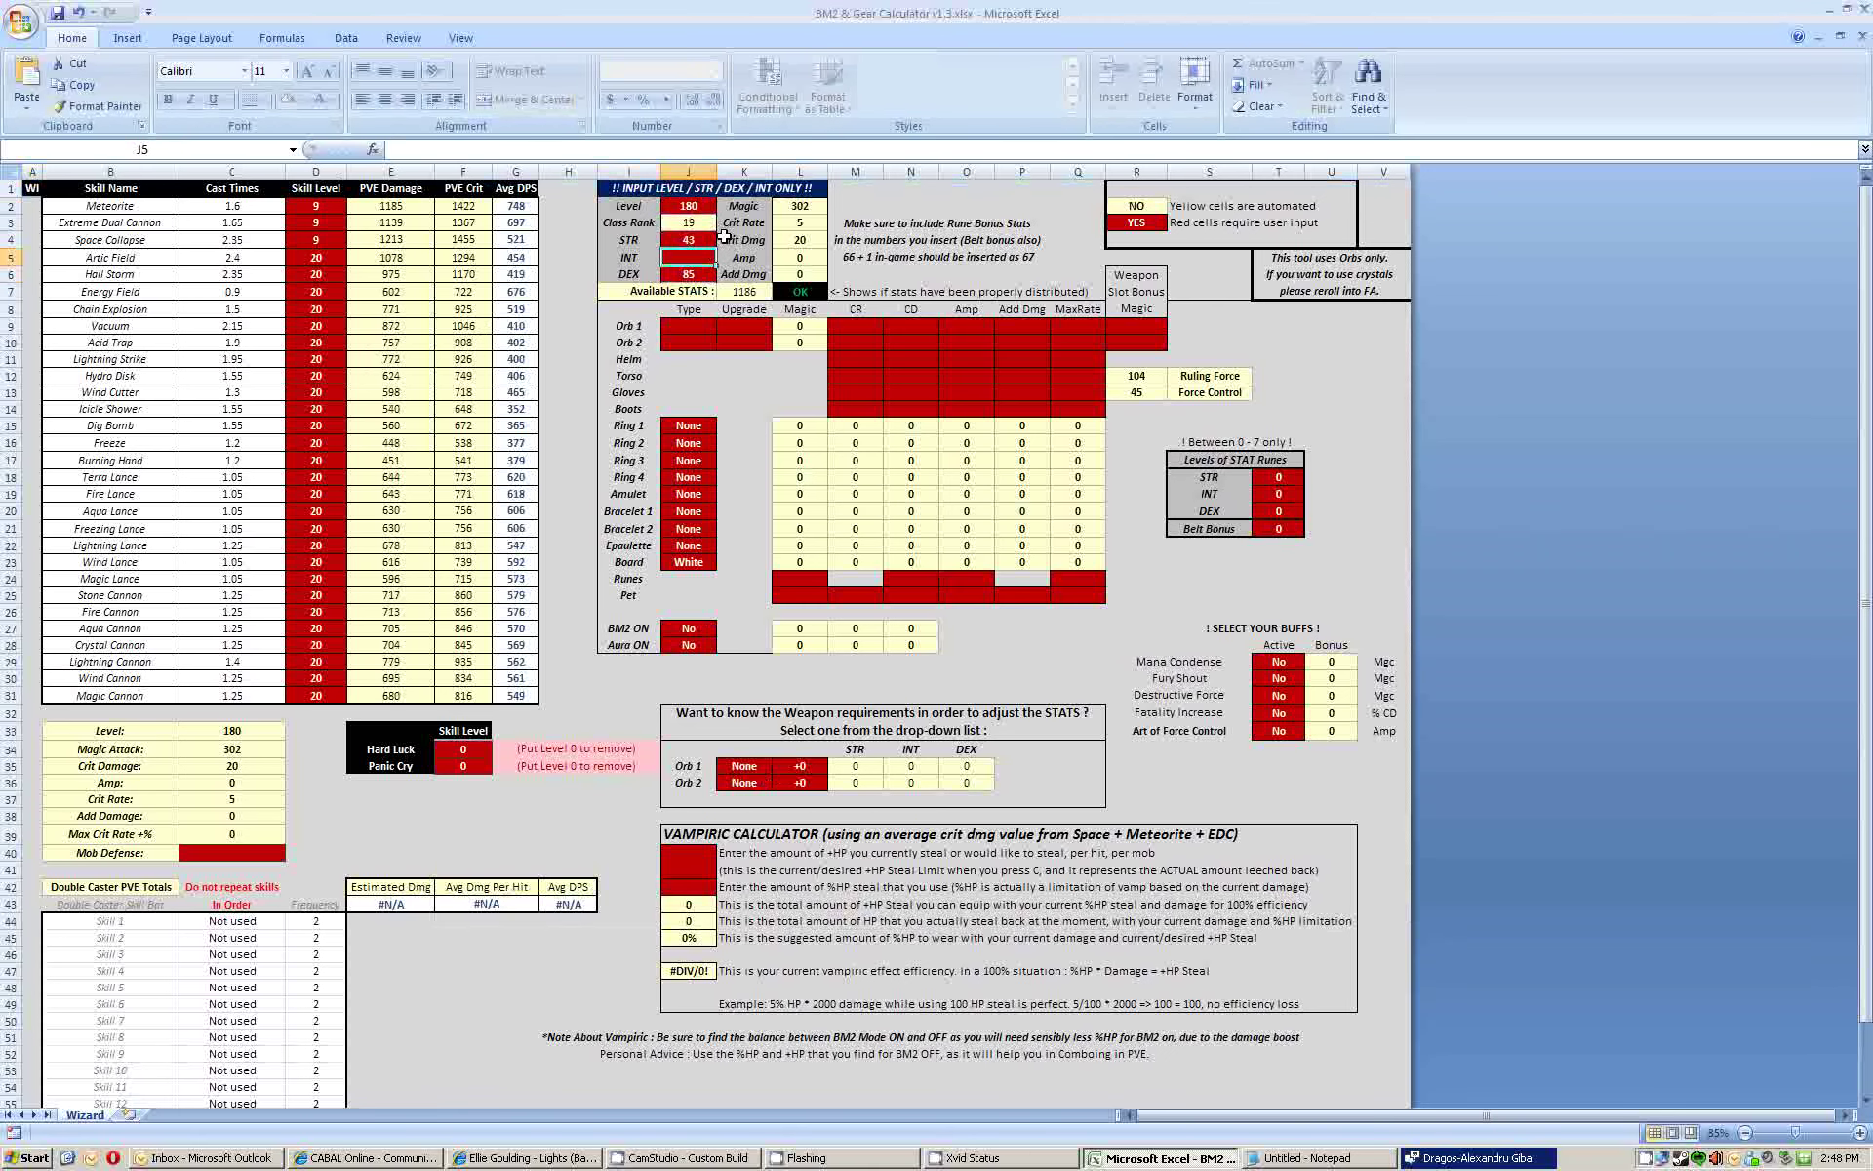
type("1186")
key("Return")
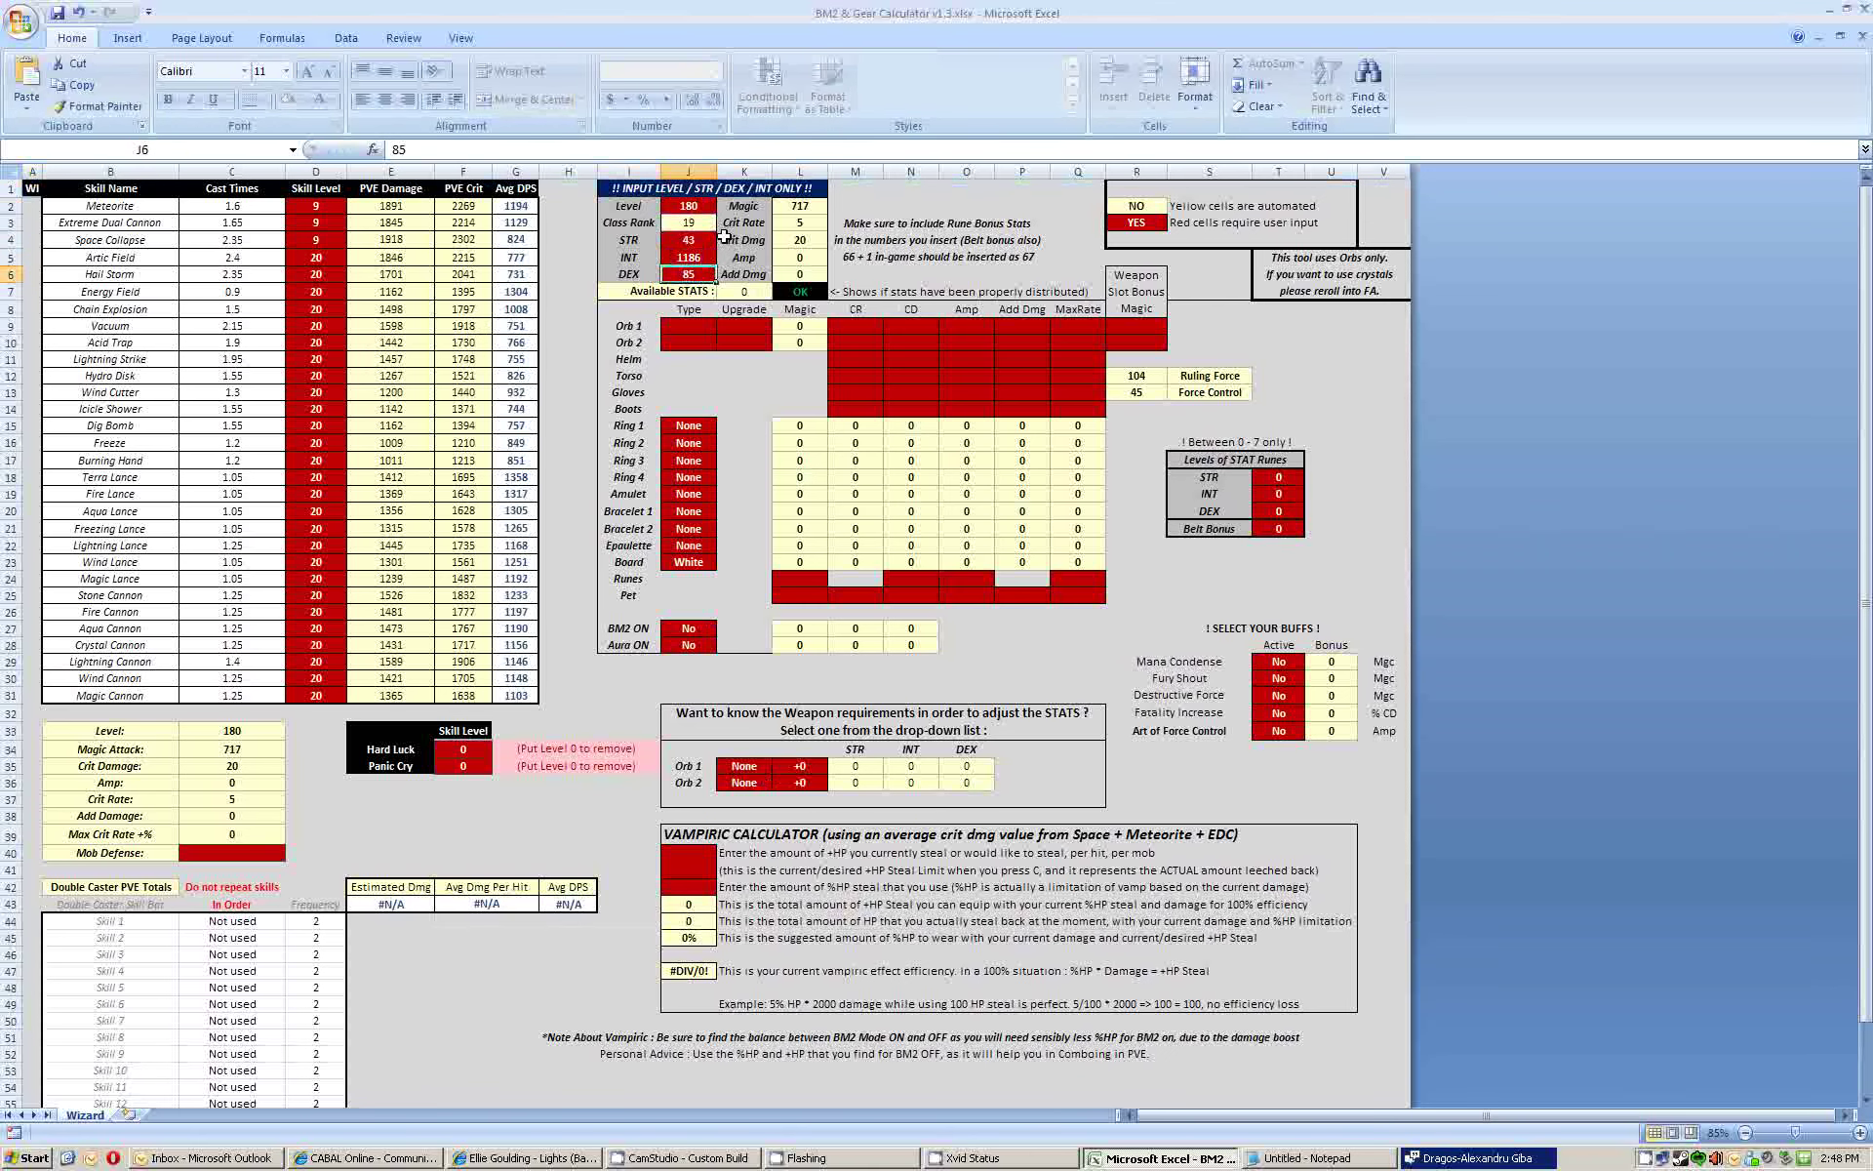
- Set the type of both Orb 1 and Orb 2 to Aqua in the gear table
left_click(695, 324)
left_click(725, 326)
left_click(676, 360)
left_click(697, 343)
left_click(725, 342)
left_click(717, 380)
left_click(717, 379)
- In the weapon requirements section, choose Aqua +7 for Orb 1
left_click(766, 766)
left_click(780, 767)
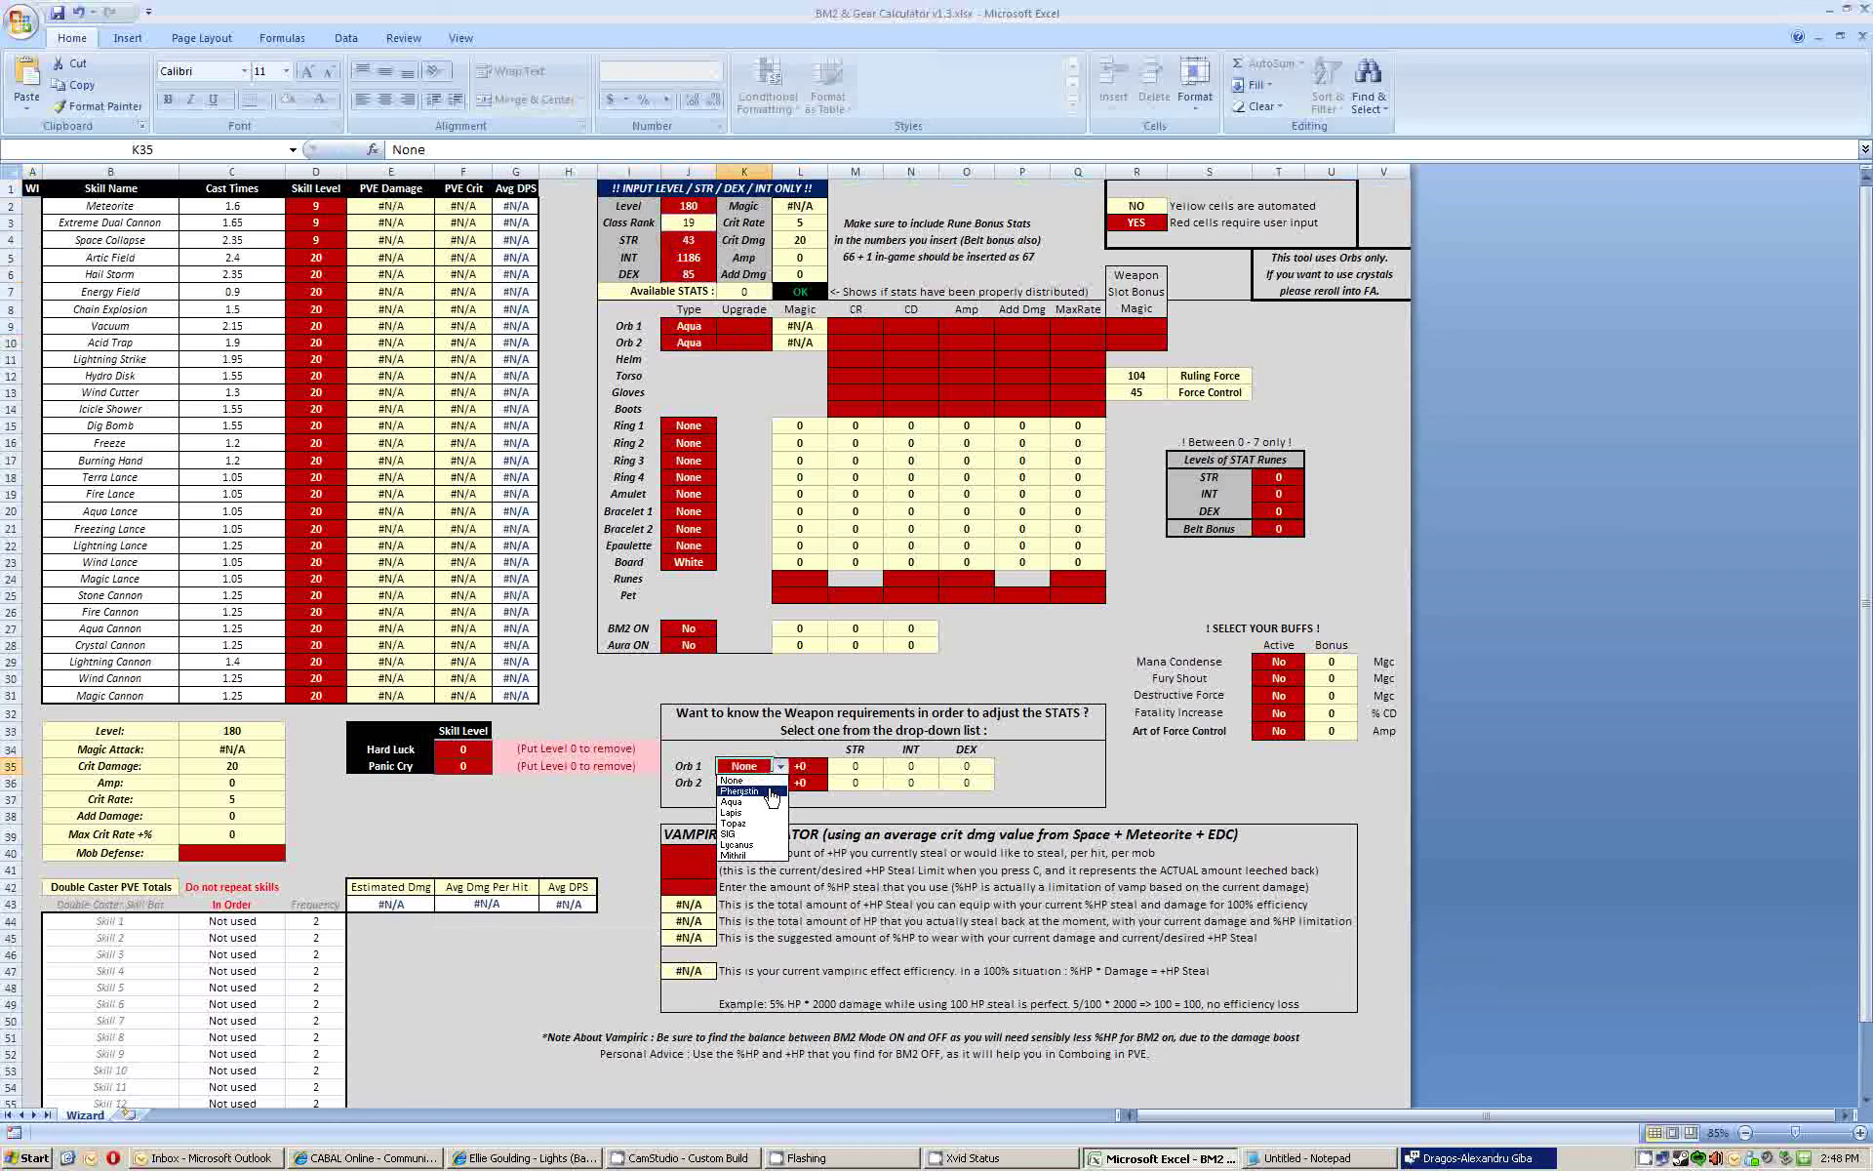
left_click(768, 814)
left_click(781, 766)
left_click(737, 802)
left_click(802, 767)
left_click(836, 767)
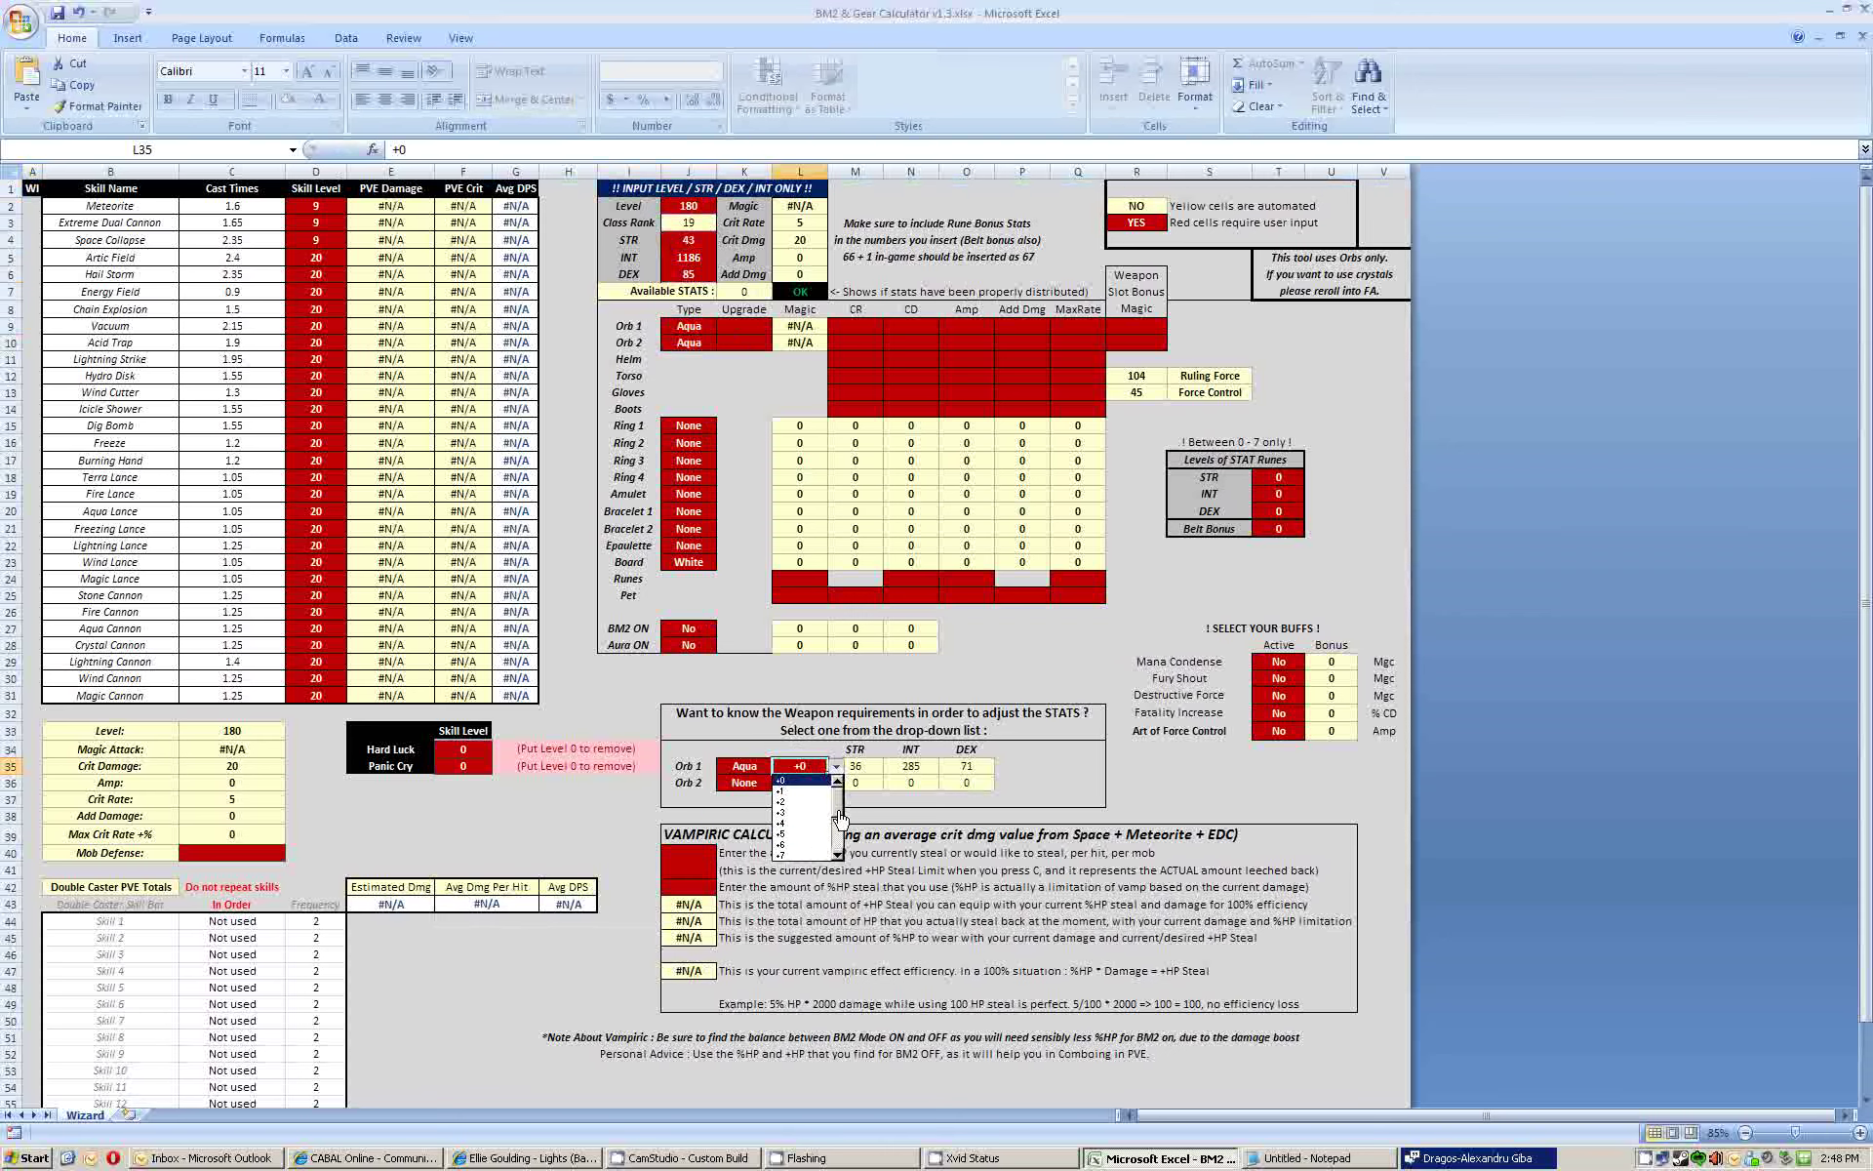
left_click(822, 857)
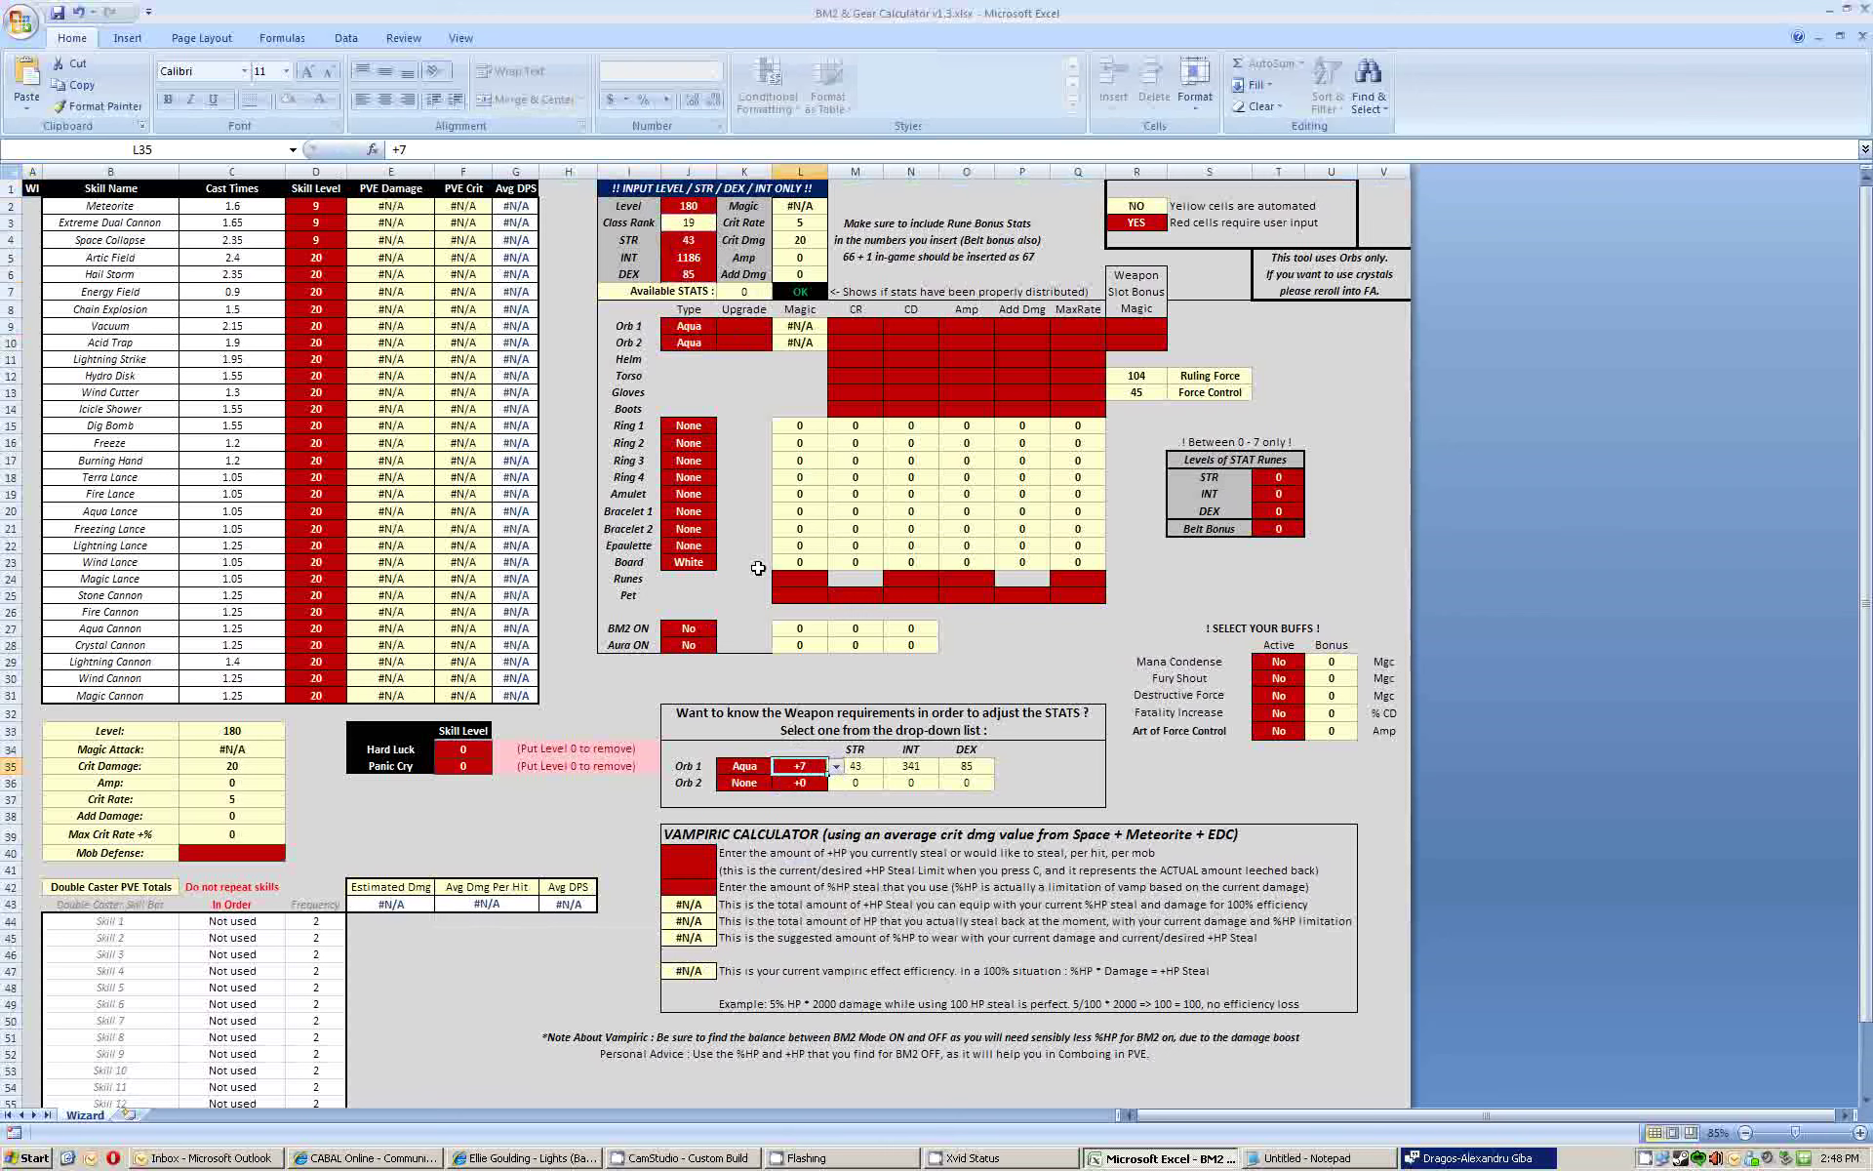
- In the gear table, set the upgrade of Orb 1 to +7 and of Orb 2 to +8
left_click(744, 326)
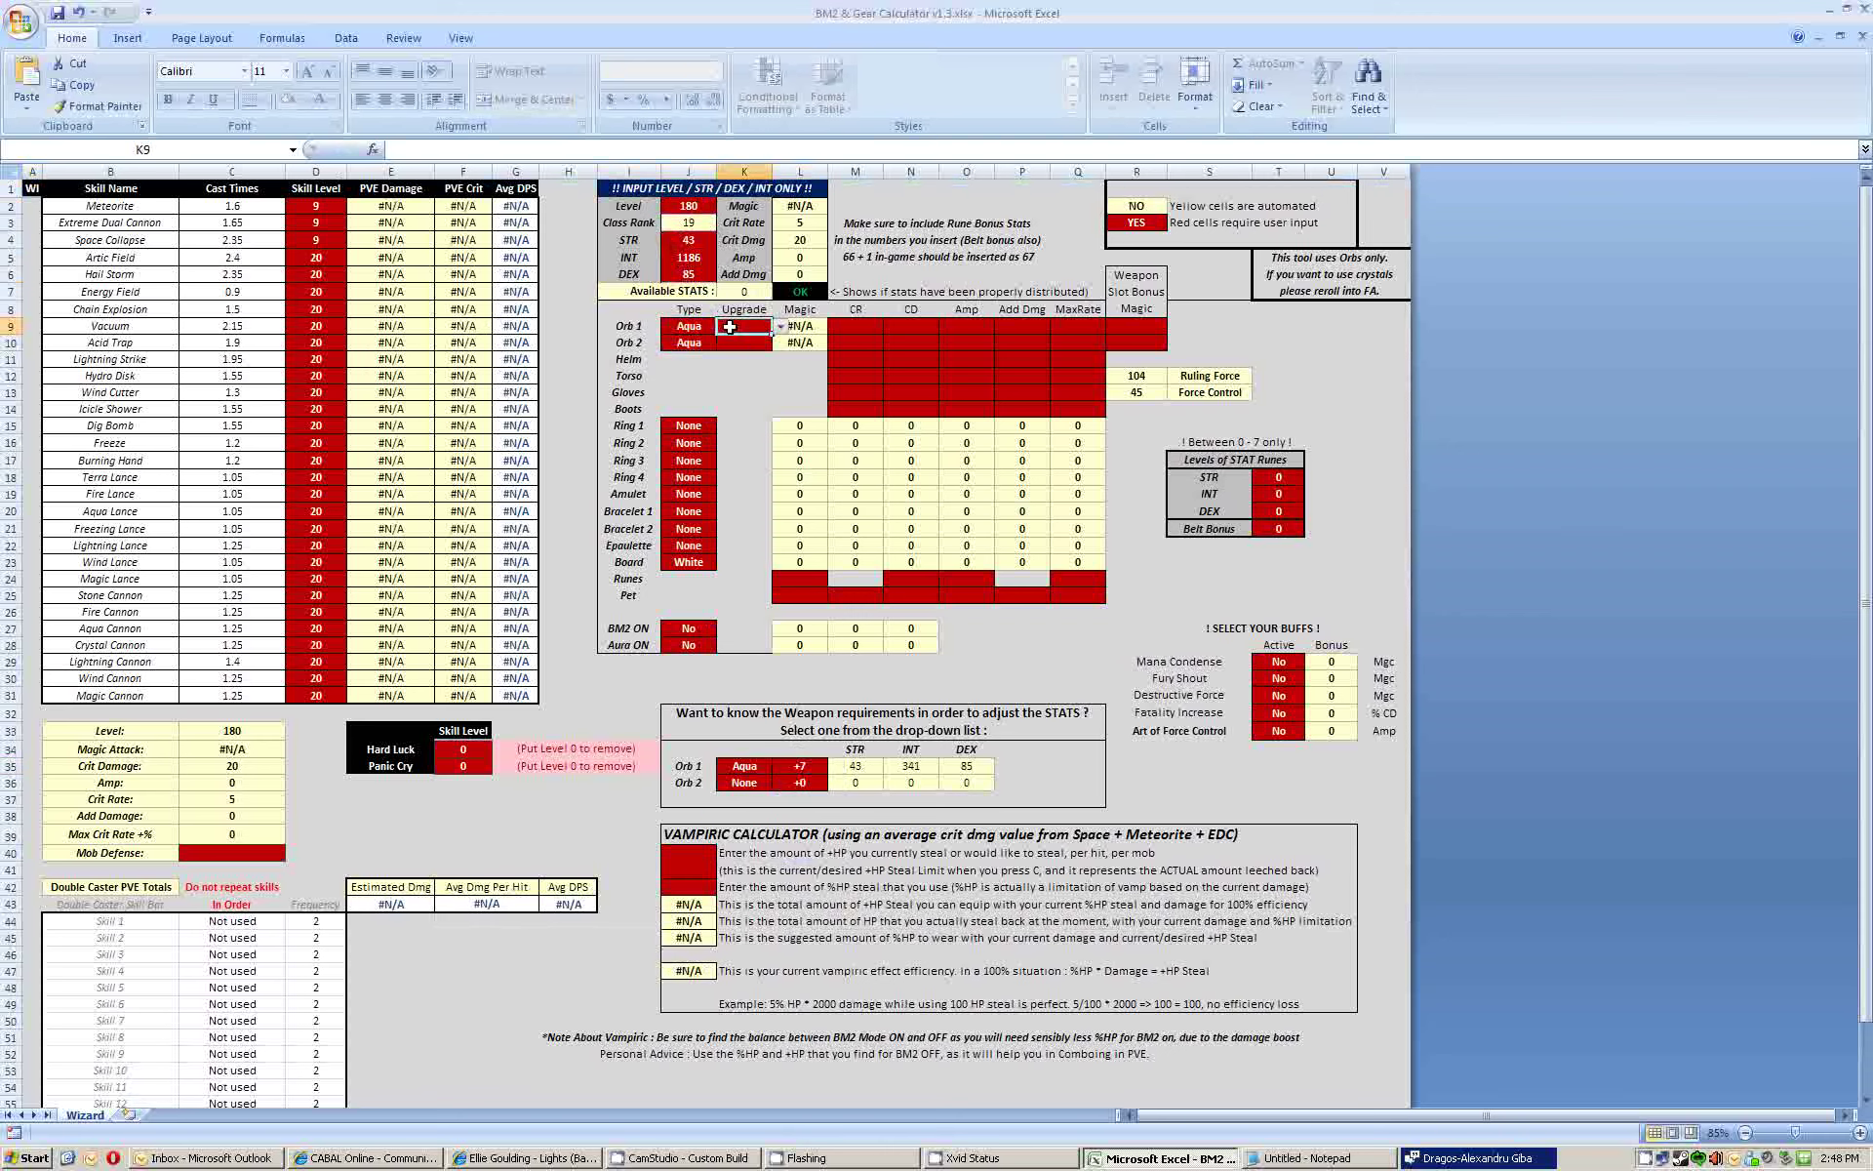
left_click(780, 326)
left_click(762, 415)
left_click(744, 342)
left_click(781, 342)
left_click(783, 435)
left_click(746, 431)
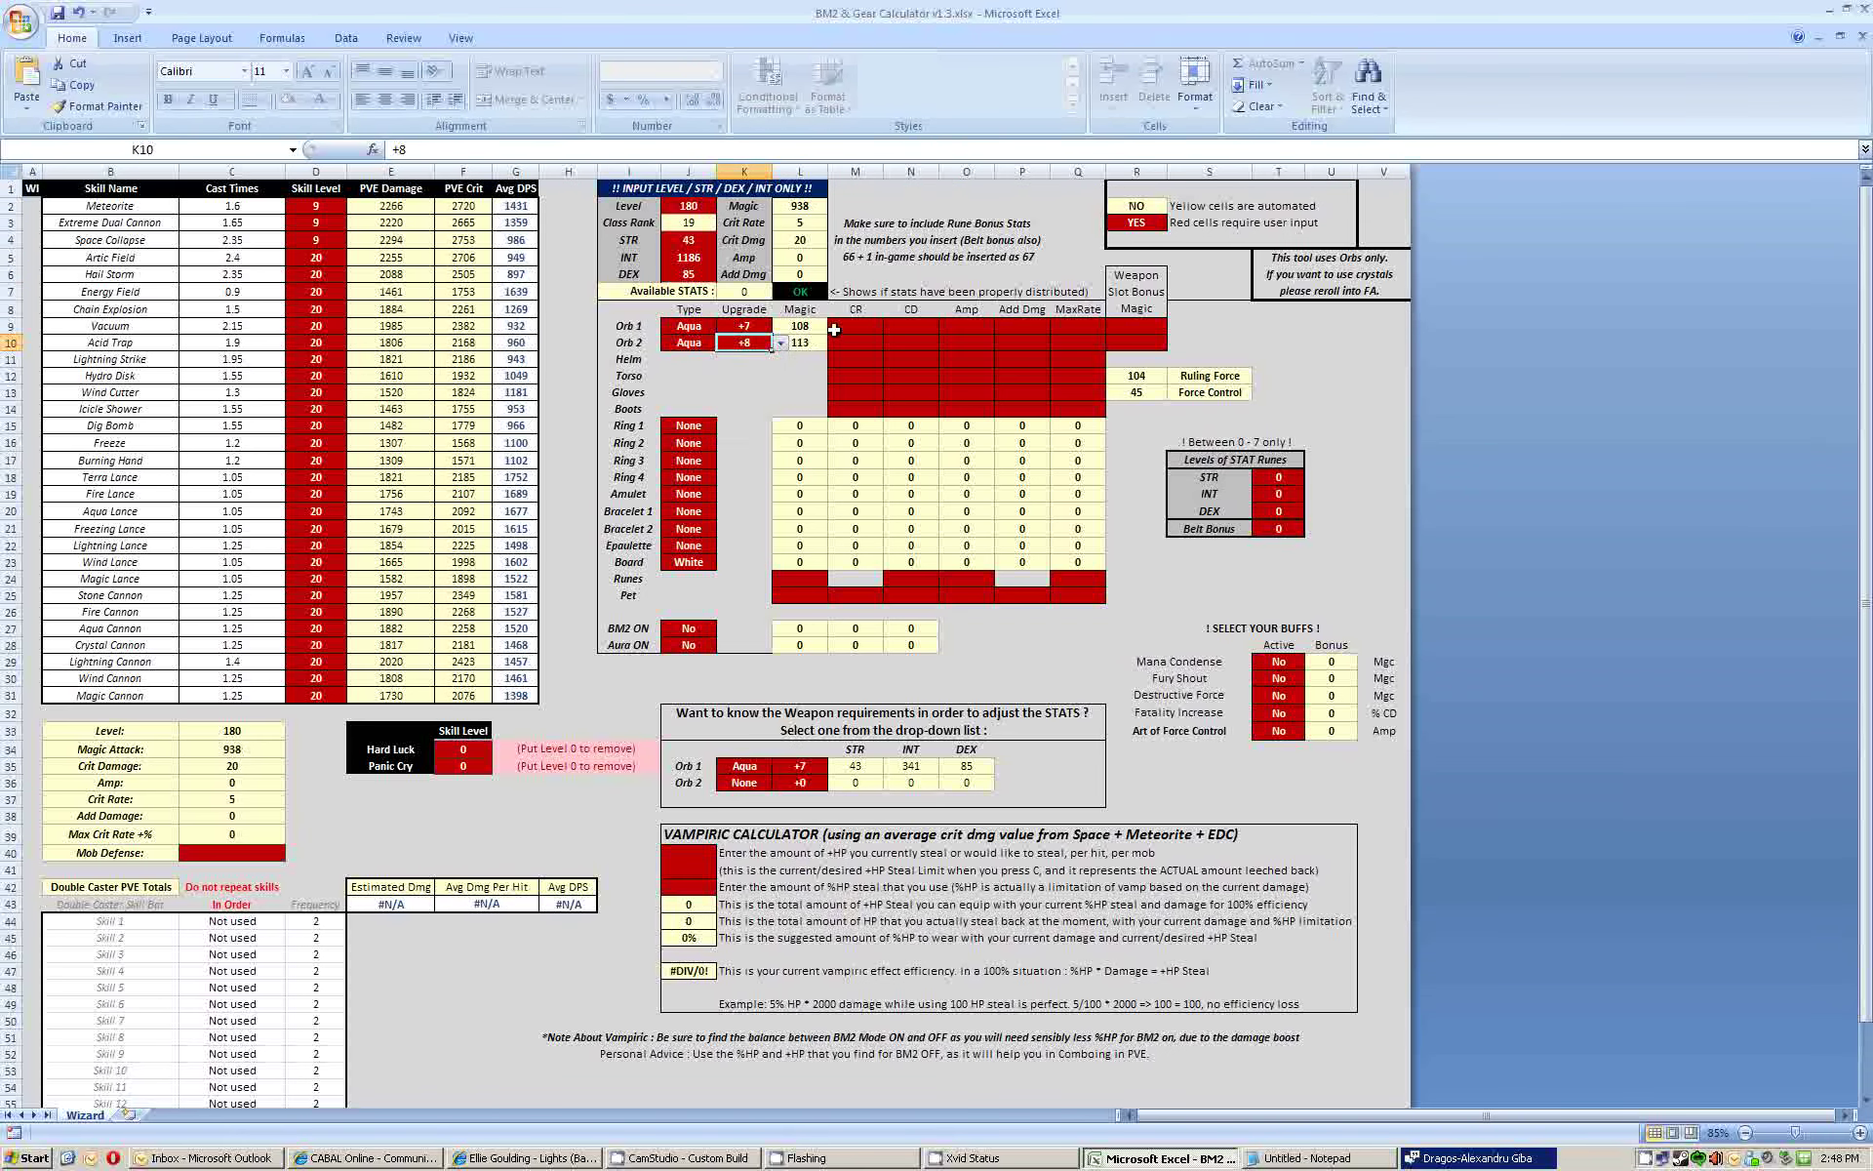
- Enter a CD value of 30 for both Orb 1 and Orb 2
left_click(855, 328)
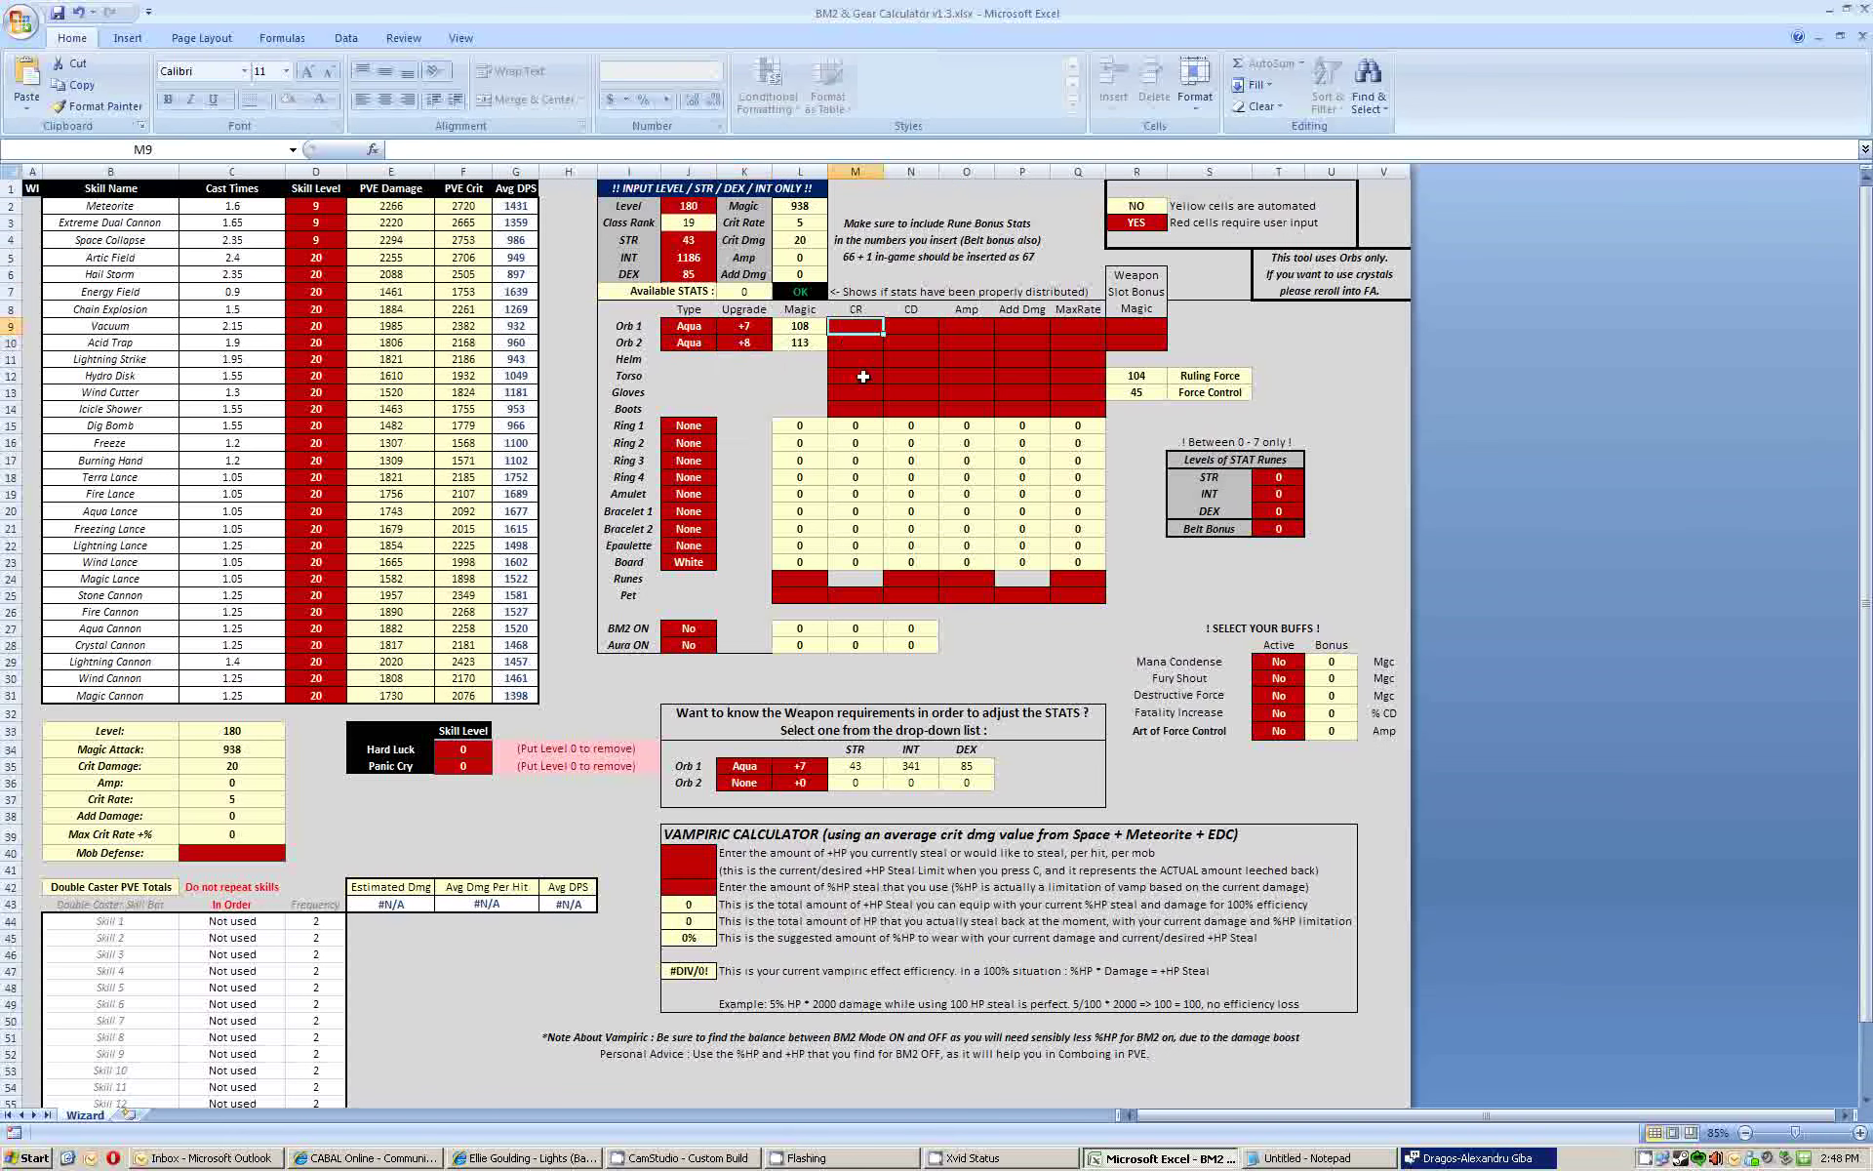
key("Right")
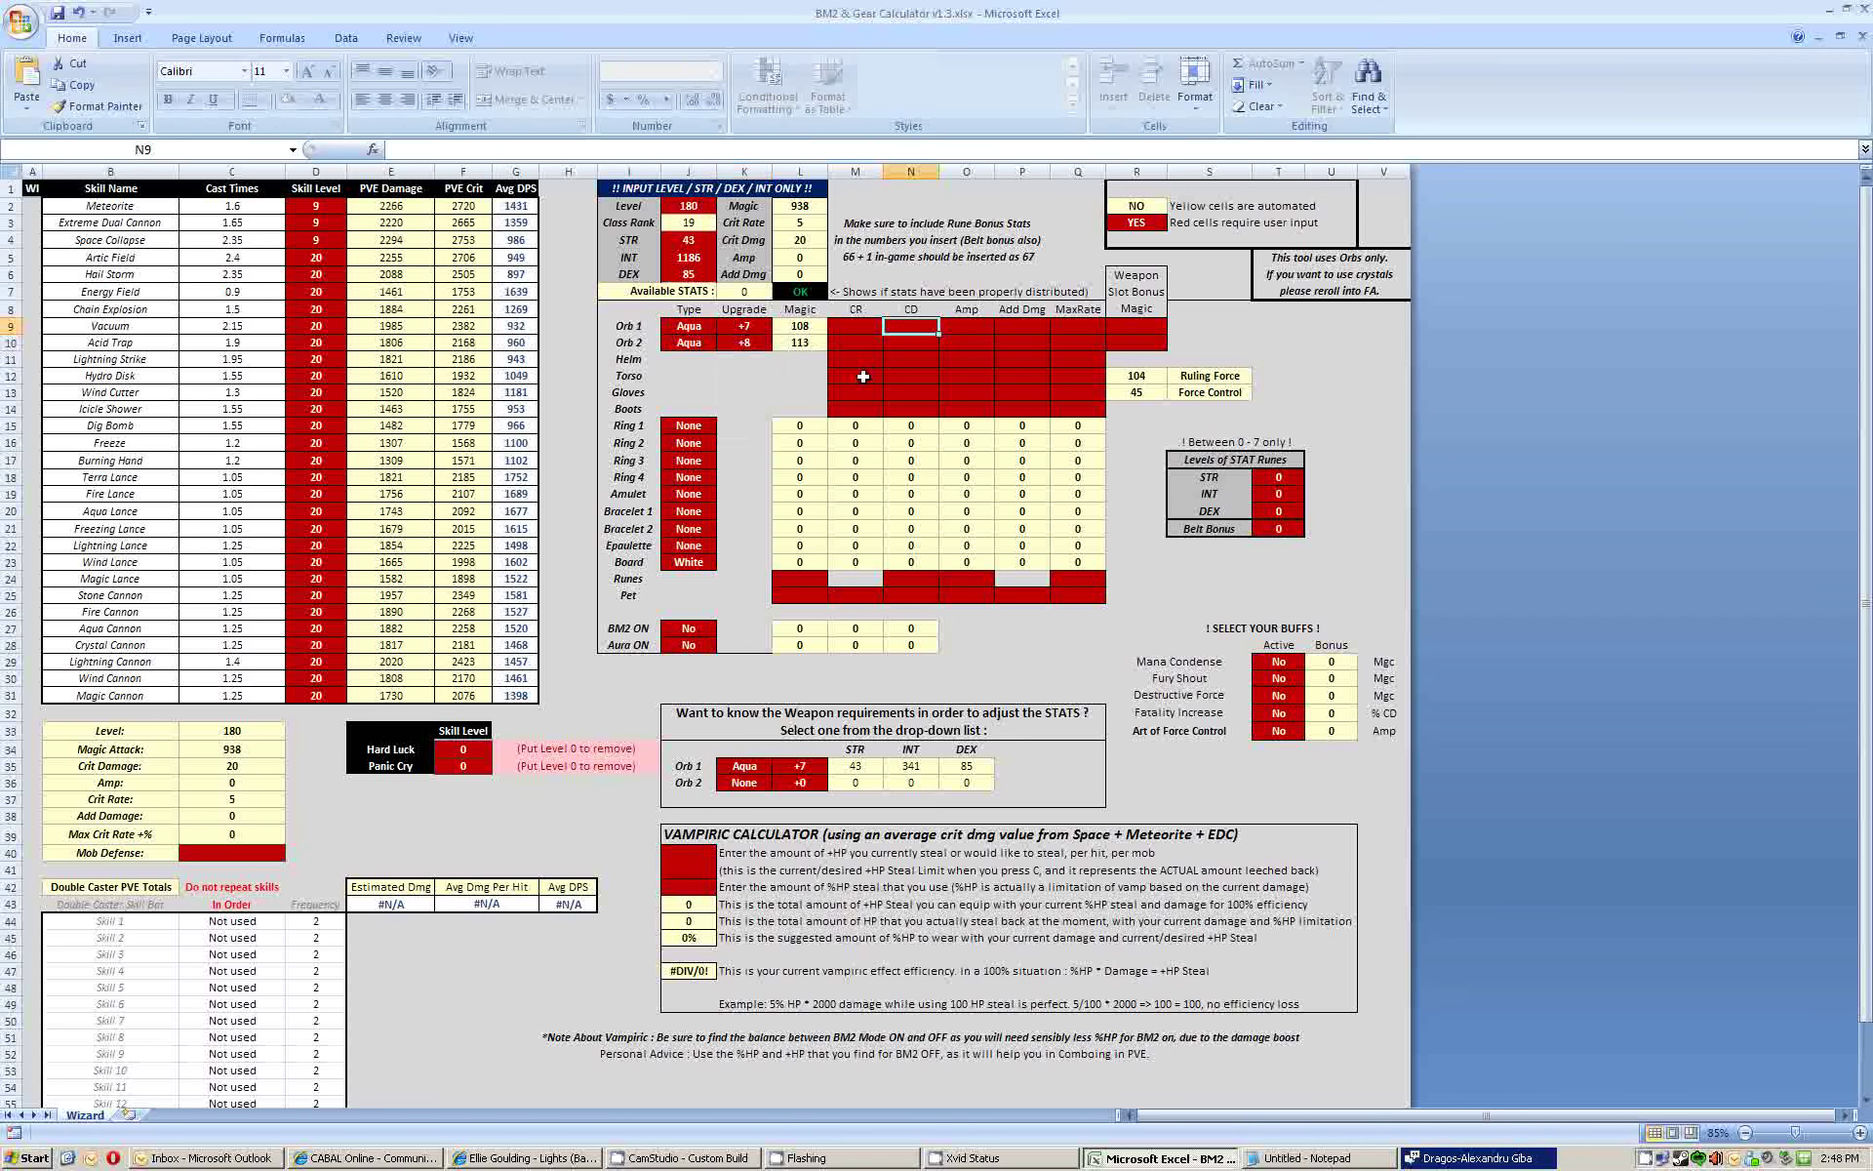
type("30")
key("Return")
type("30")
key("Return")
- Enter CR 8 and CD 20 for the Helm
key("Left")
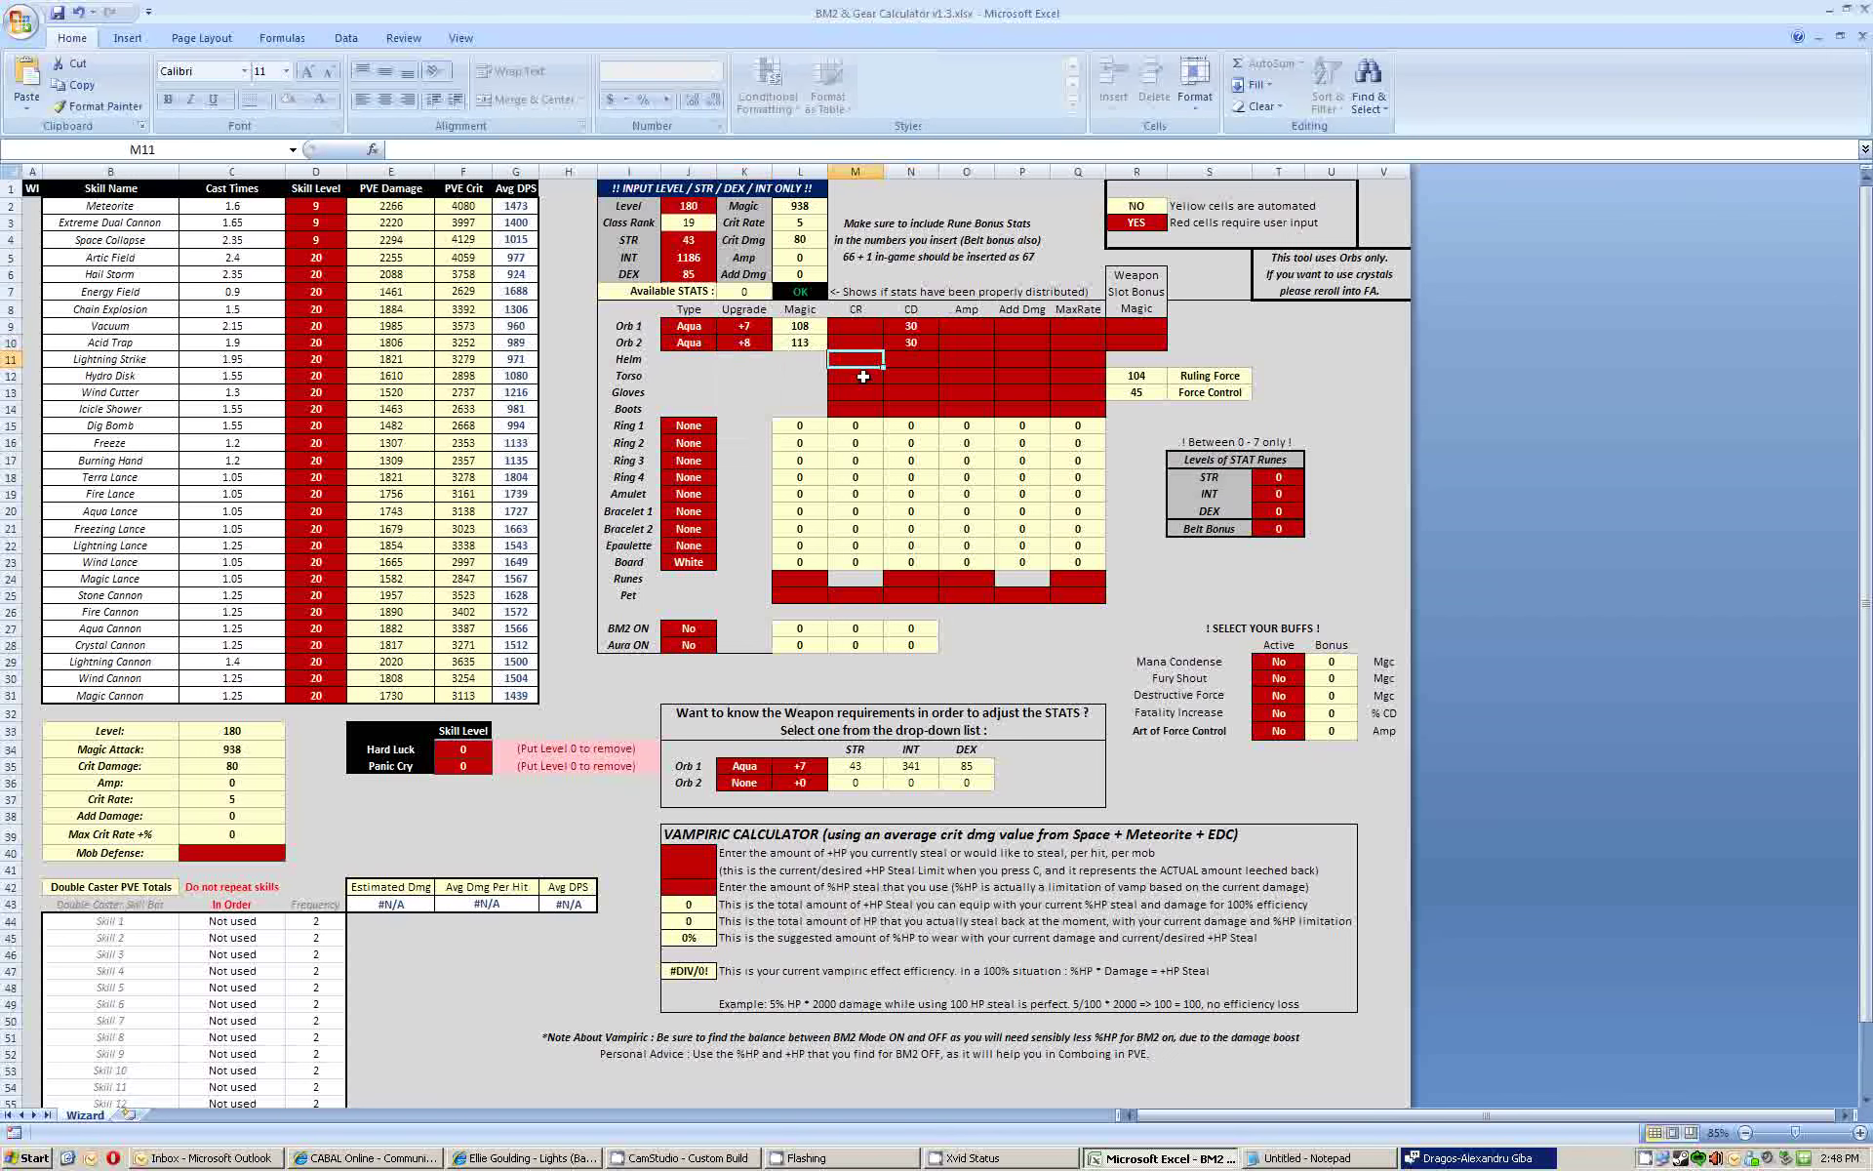
type("8")
key("Right")
type("20")
key("Return")
- Enter an Amp value of 7 for each of the Torso, Gloves and Boots
key("Right")
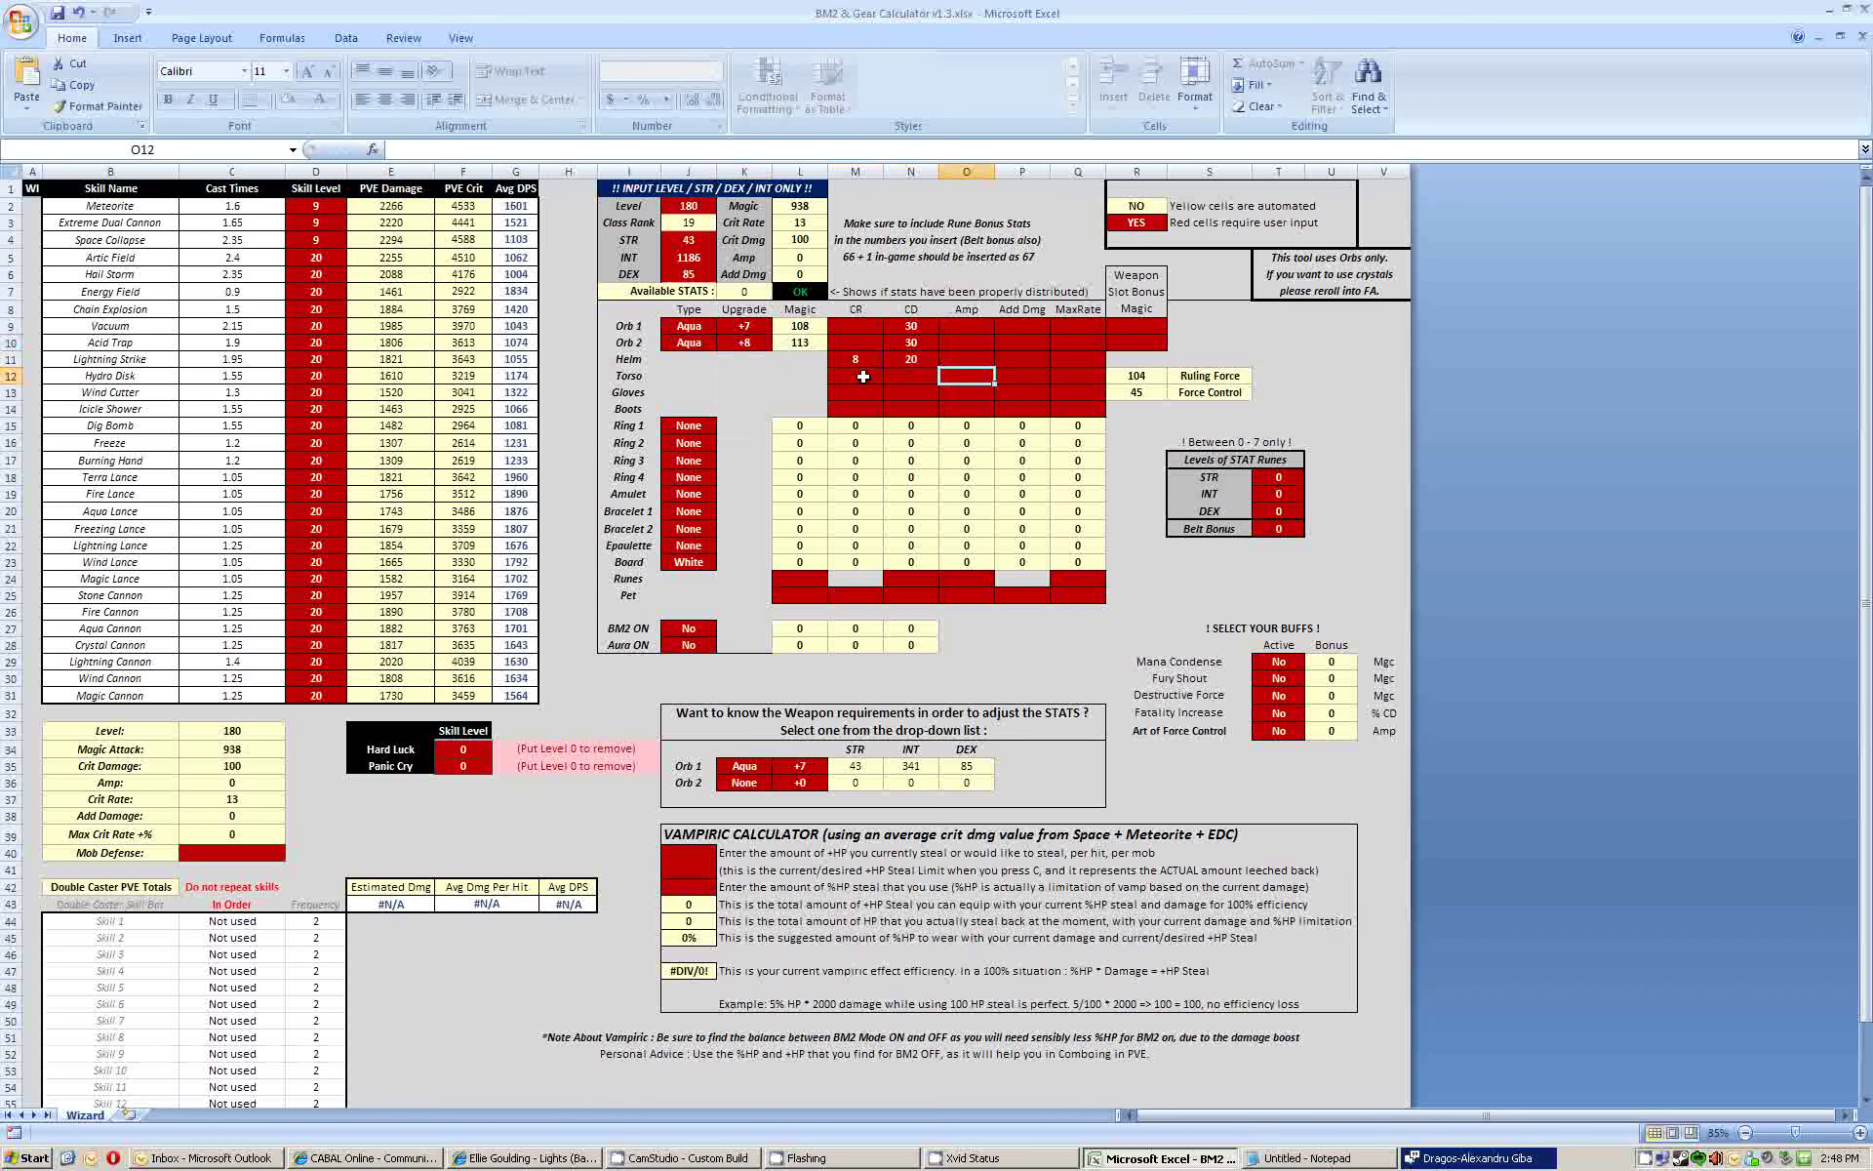
type("7")
key("Return")
type("7")
key("Return")
type("7")
key("Right")
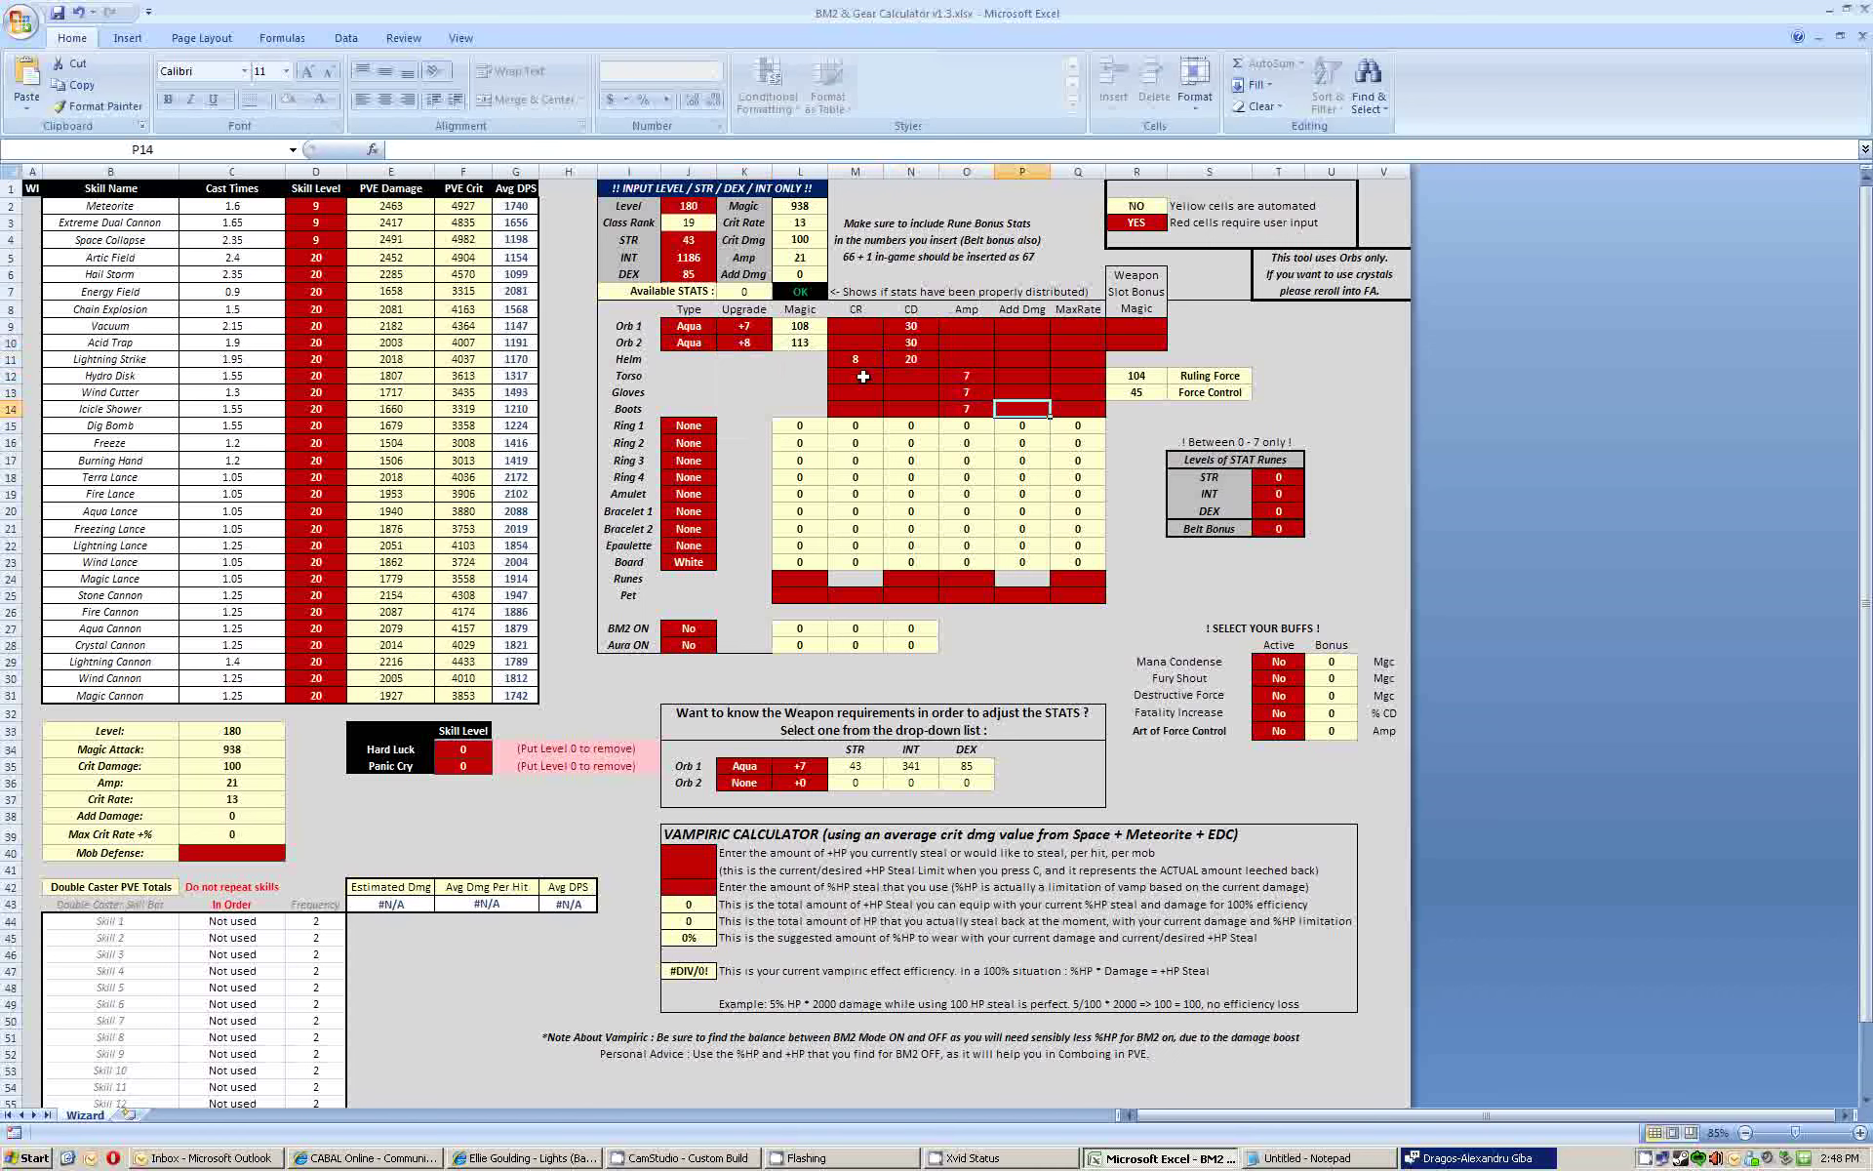
- Set Ring 1 to RoL+2 and Ring 2 to Merga
key("Left")
key("Left")
key("Left")
key("Left")
key("Left")
key("Down")
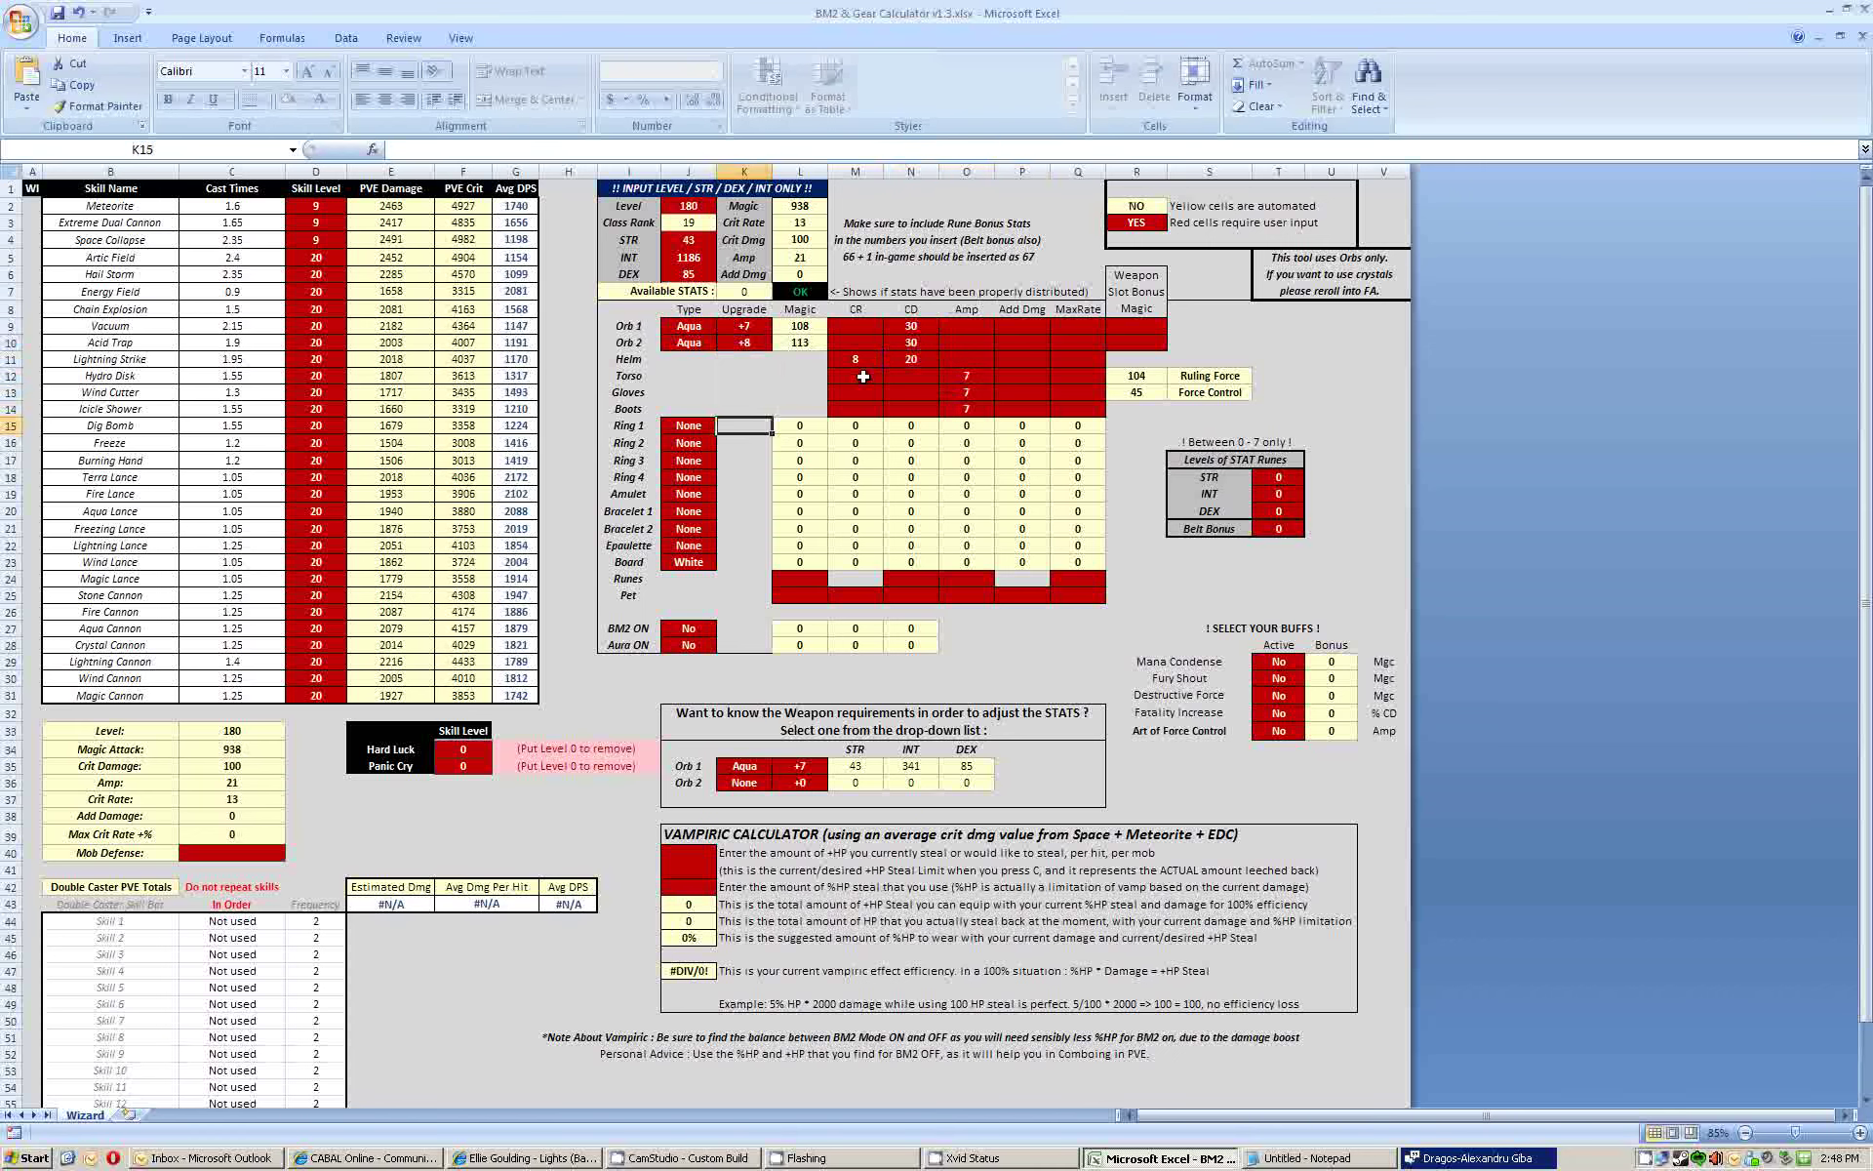
left_click(710, 429)
left_click(725, 425)
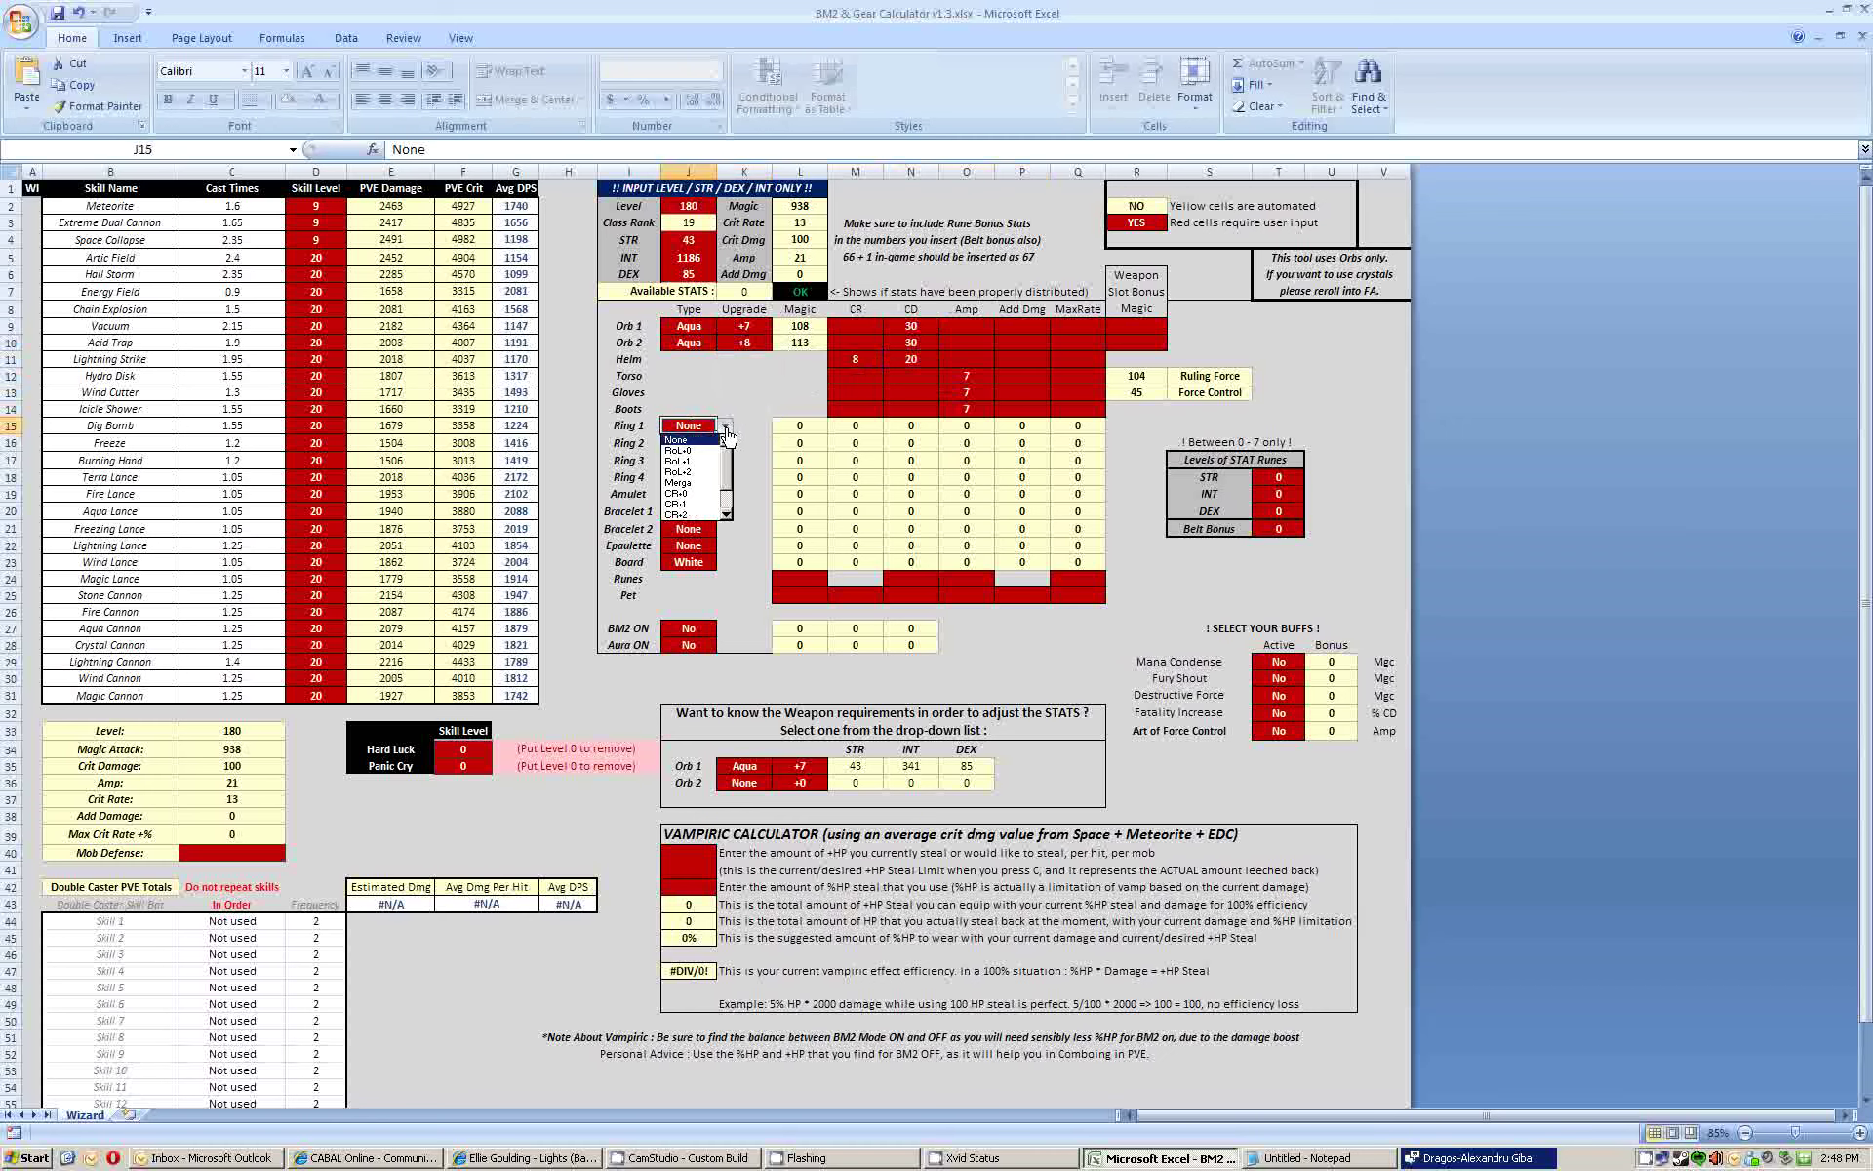
left_click(678, 471)
left_click(692, 443)
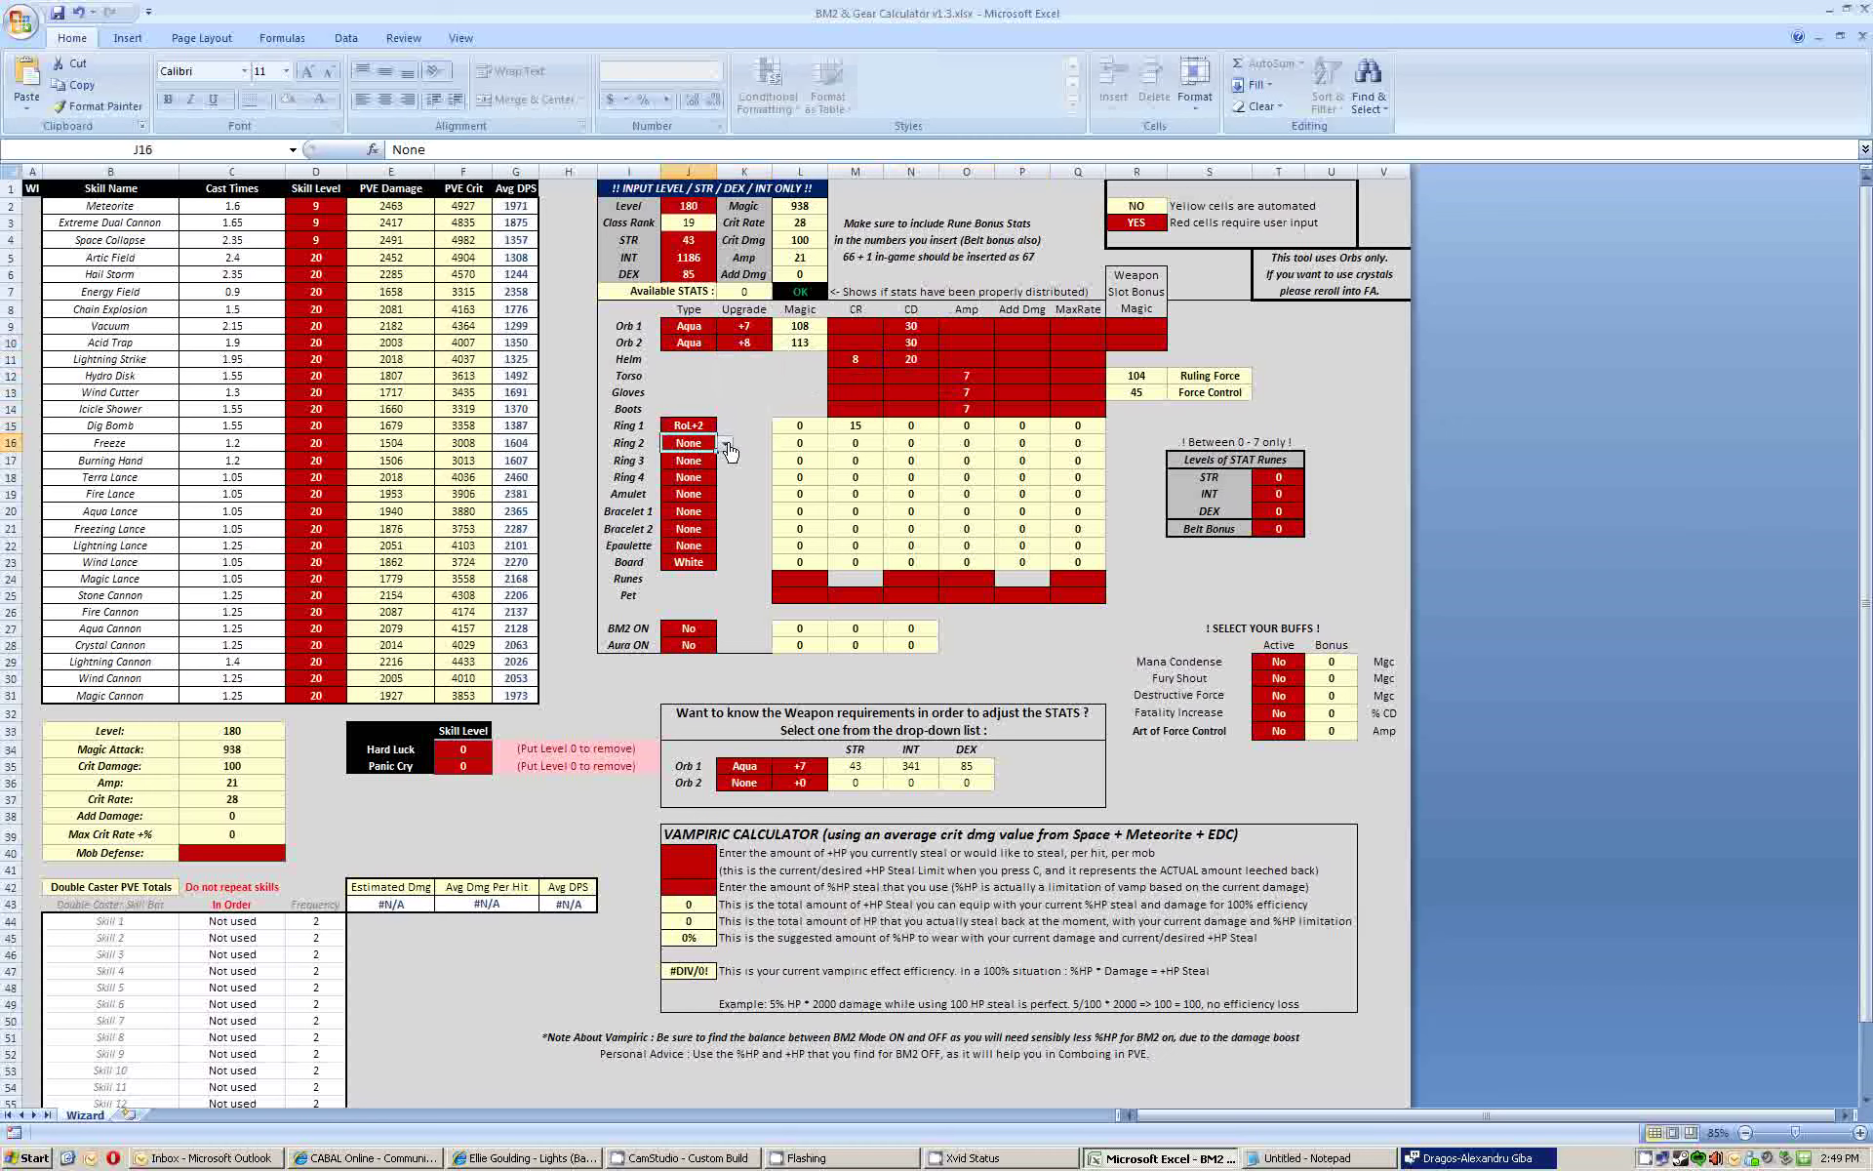
left_click(725, 443)
left_click(697, 502)
- Set both Ring 3 and Ring 4 to CR+2
left_click(692, 461)
left_click(725, 461)
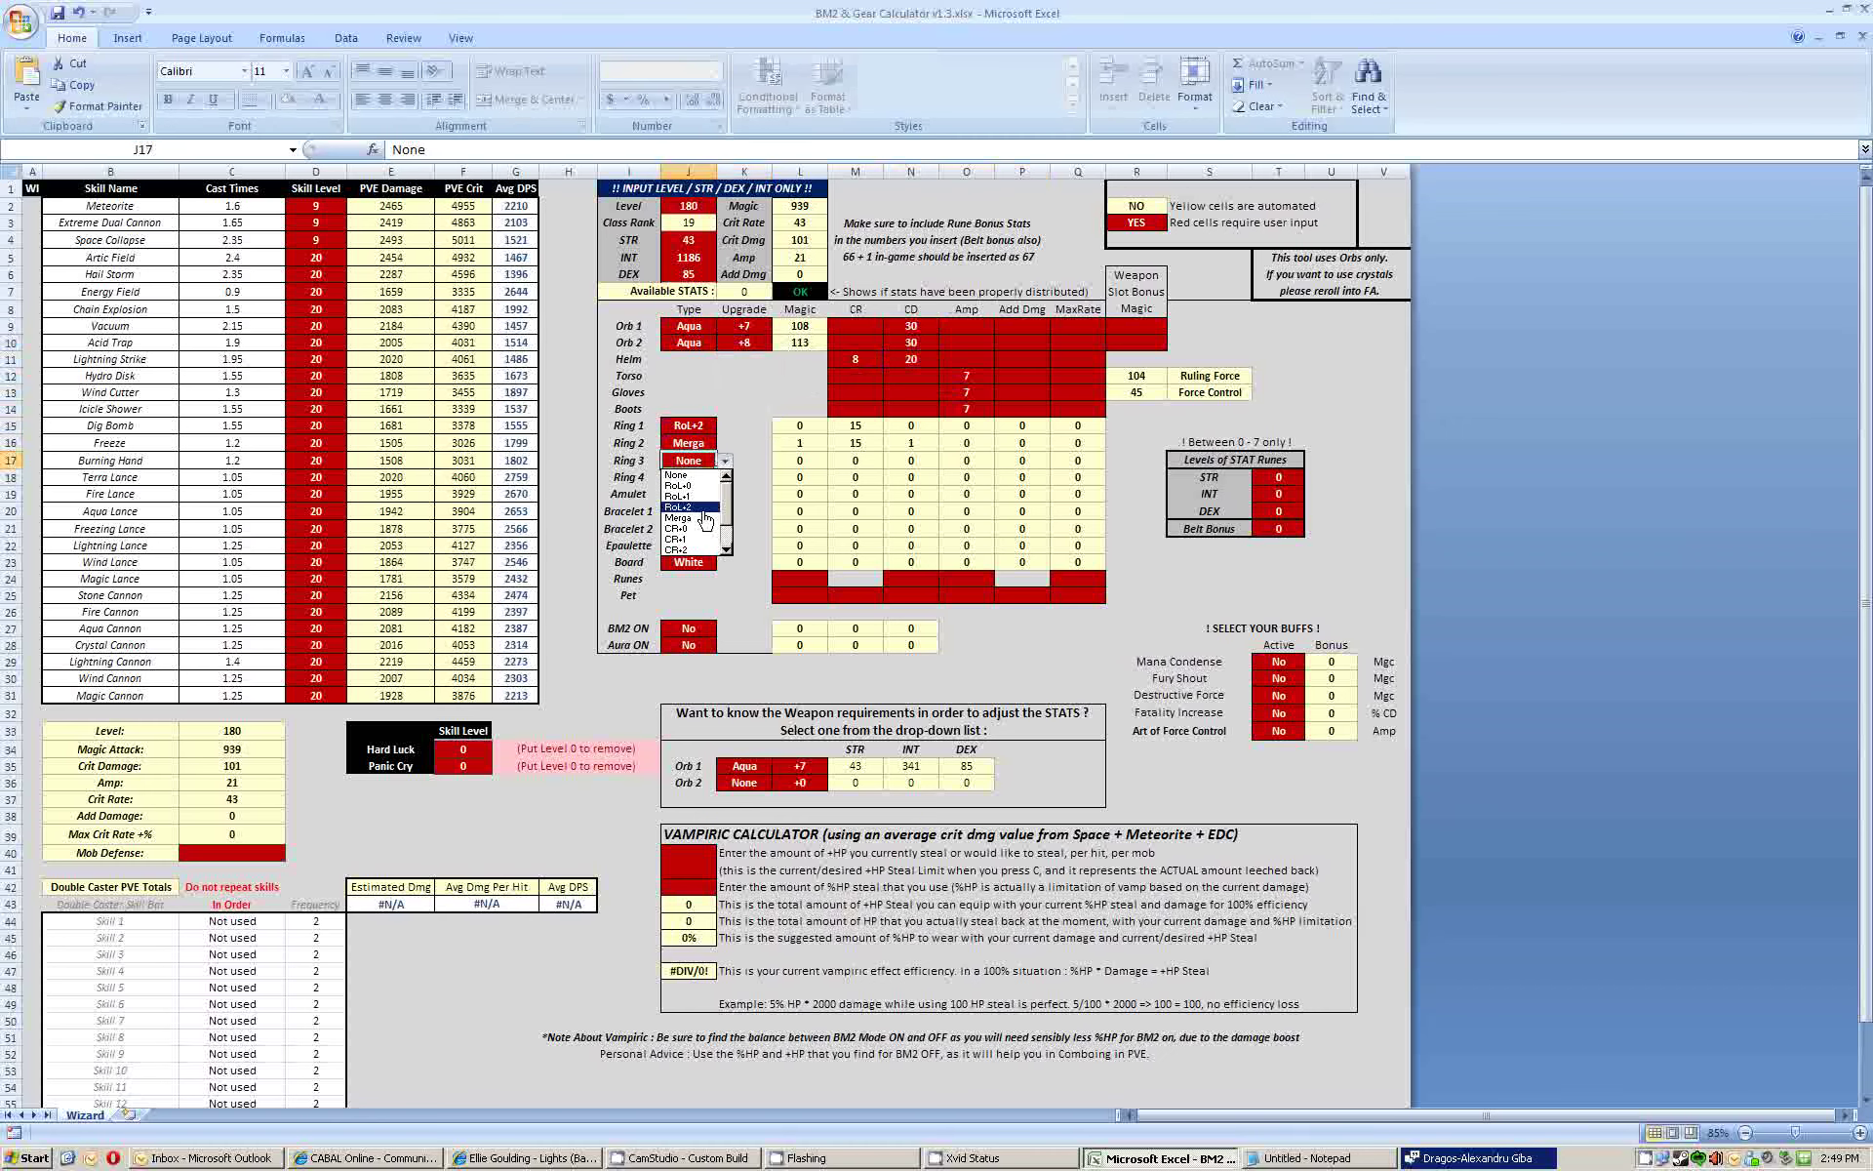
left_click(703, 551)
left_click(693, 477)
left_click(725, 477)
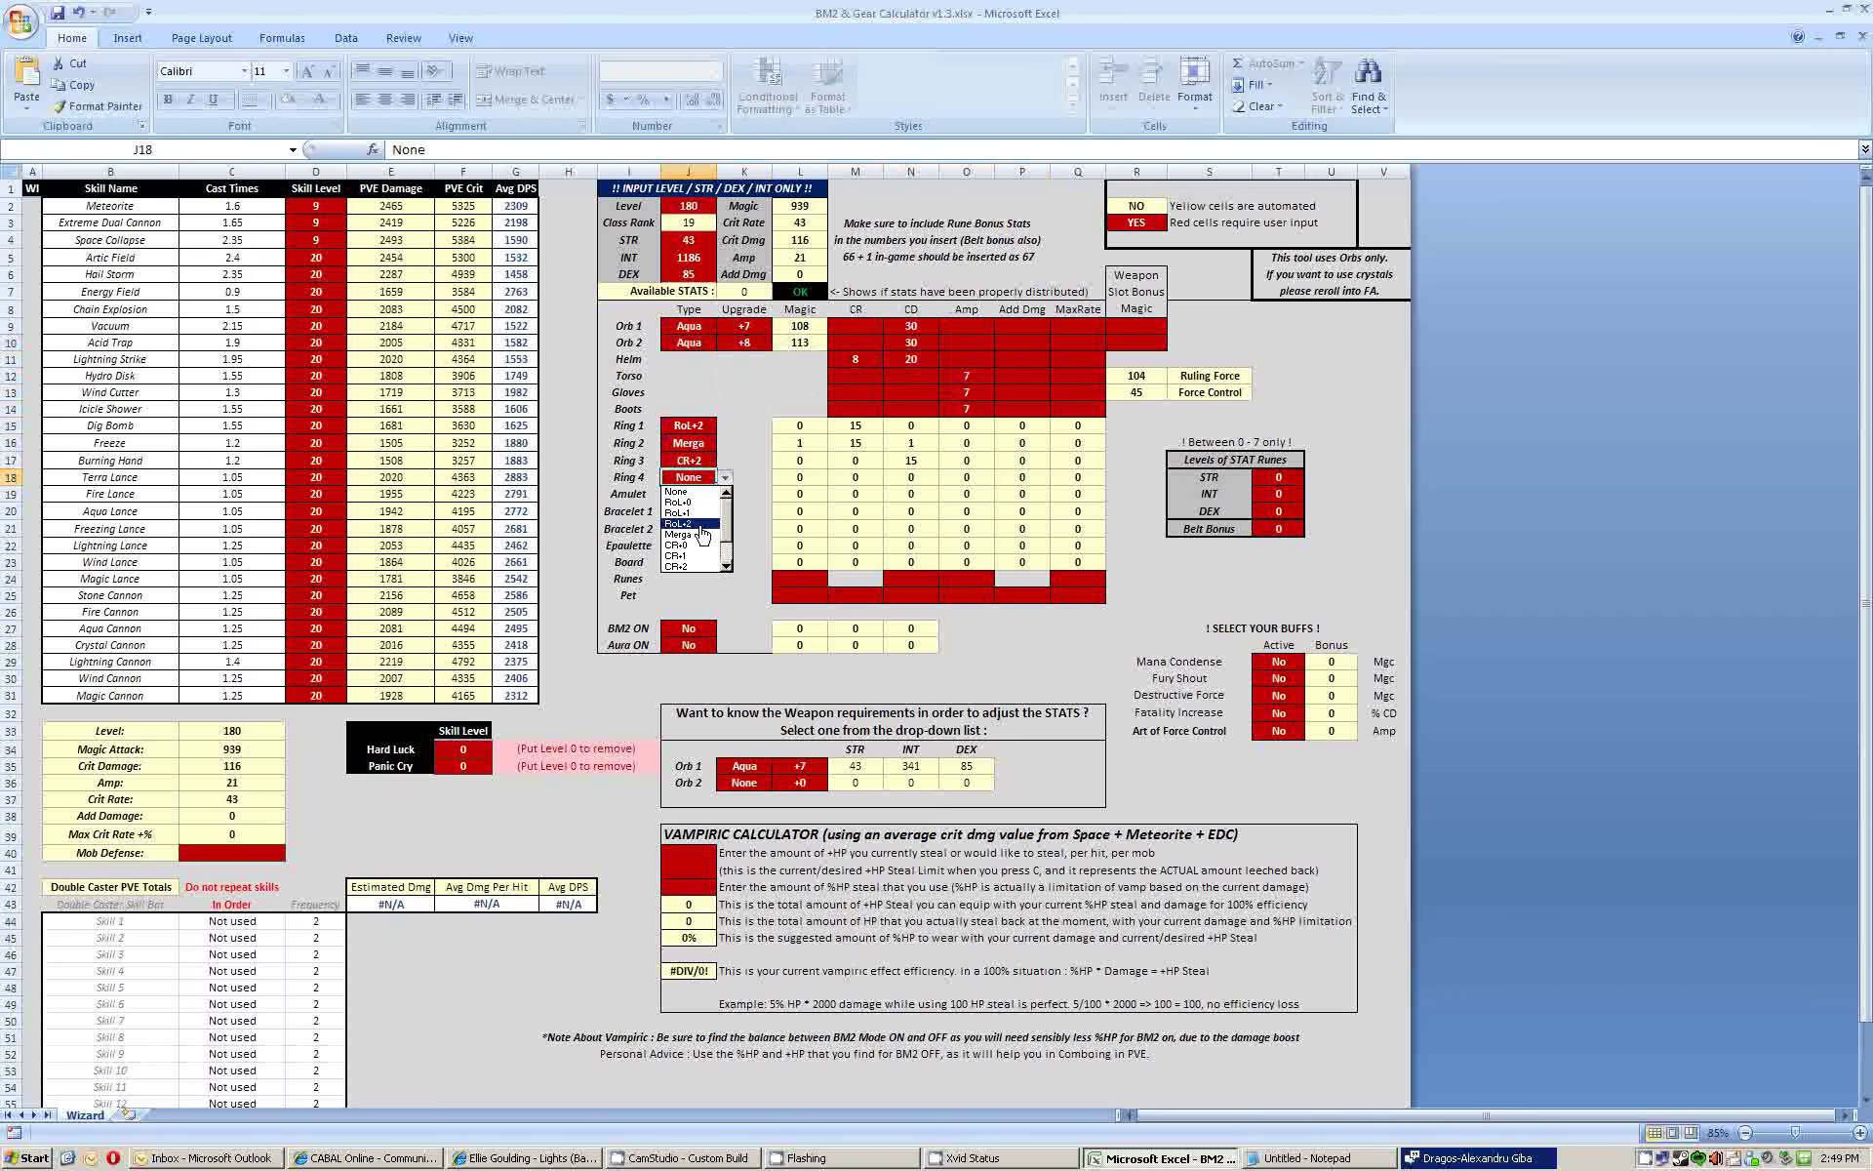
left_click(700, 512)
- Set the Amulet to AoP+5
left_click(692, 494)
left_click(725, 493)
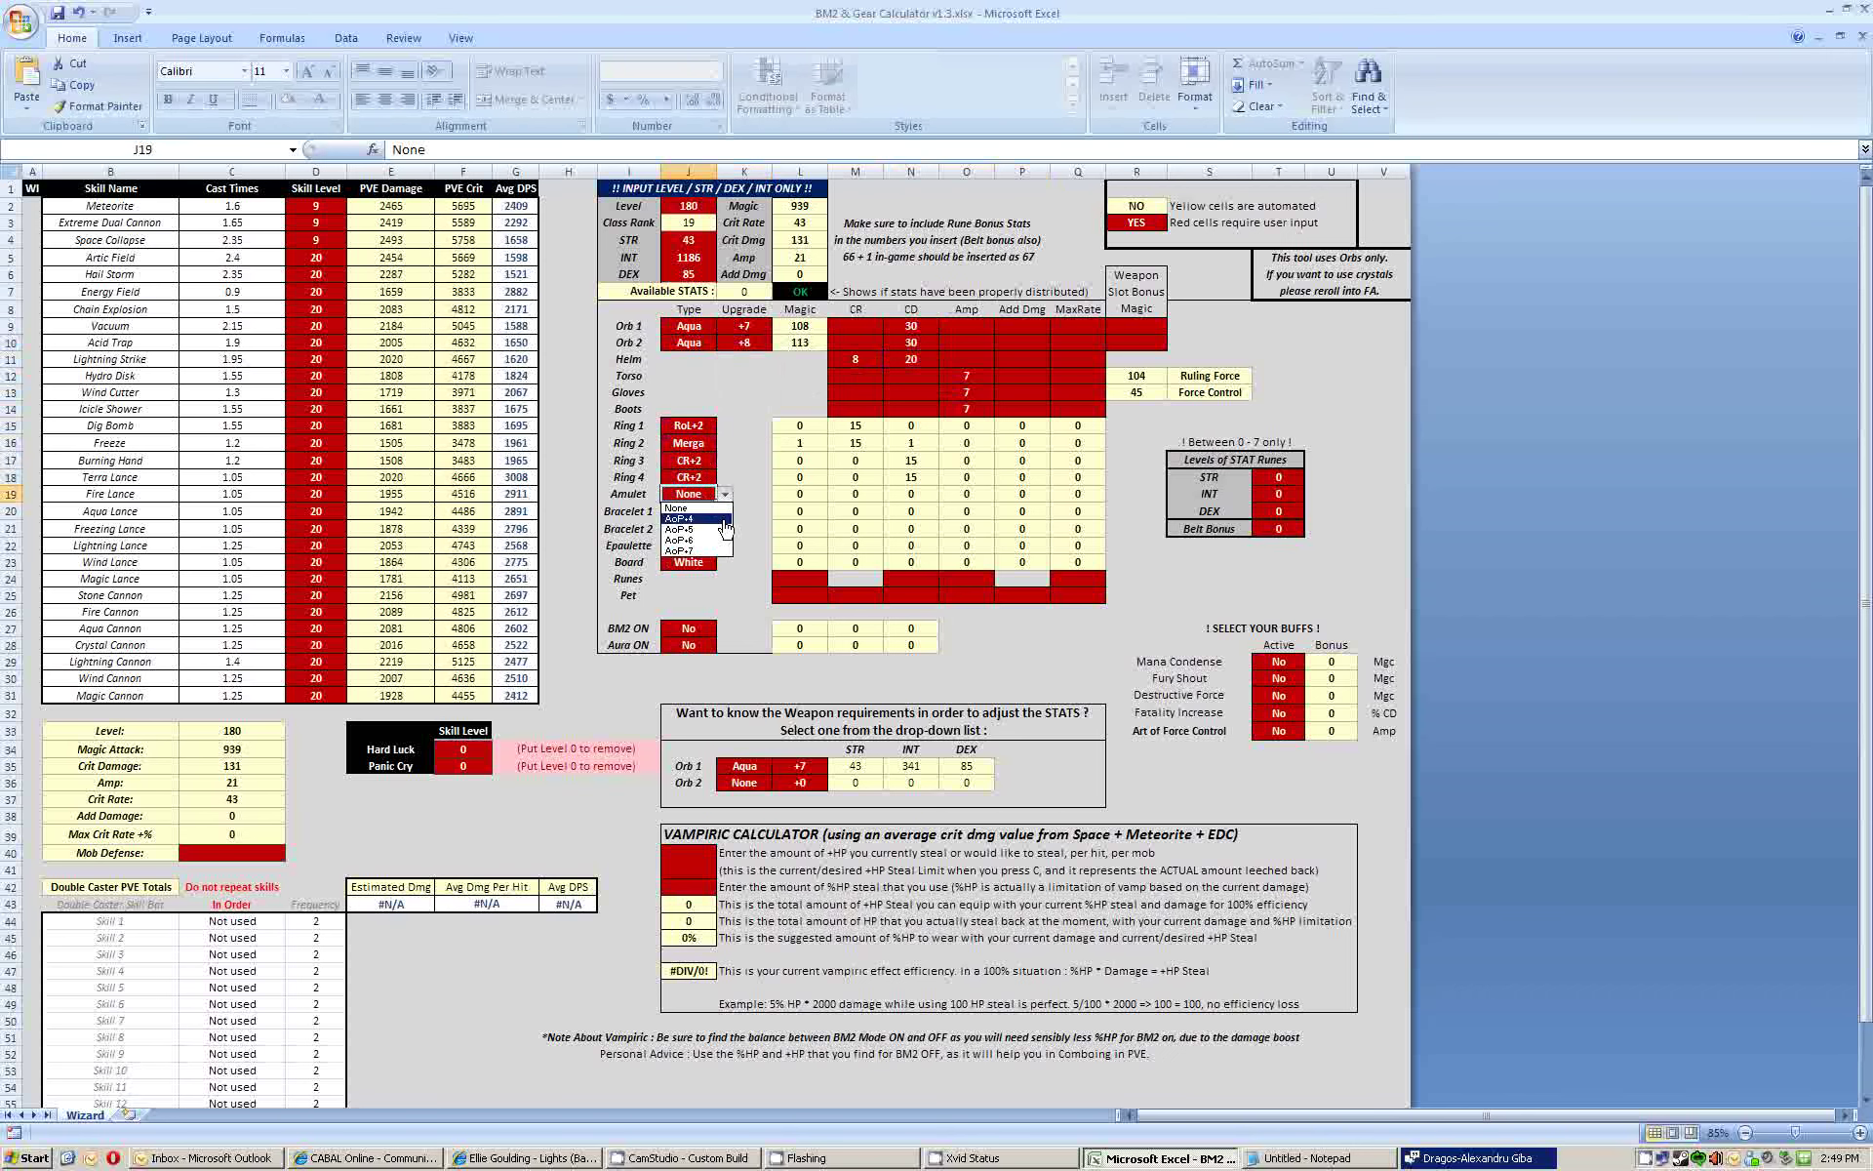
left_click(707, 514)
- Set both Bracelet 1 and Bracelet 2 to BoS+3slot
left_click(706, 514)
left_click(725, 511)
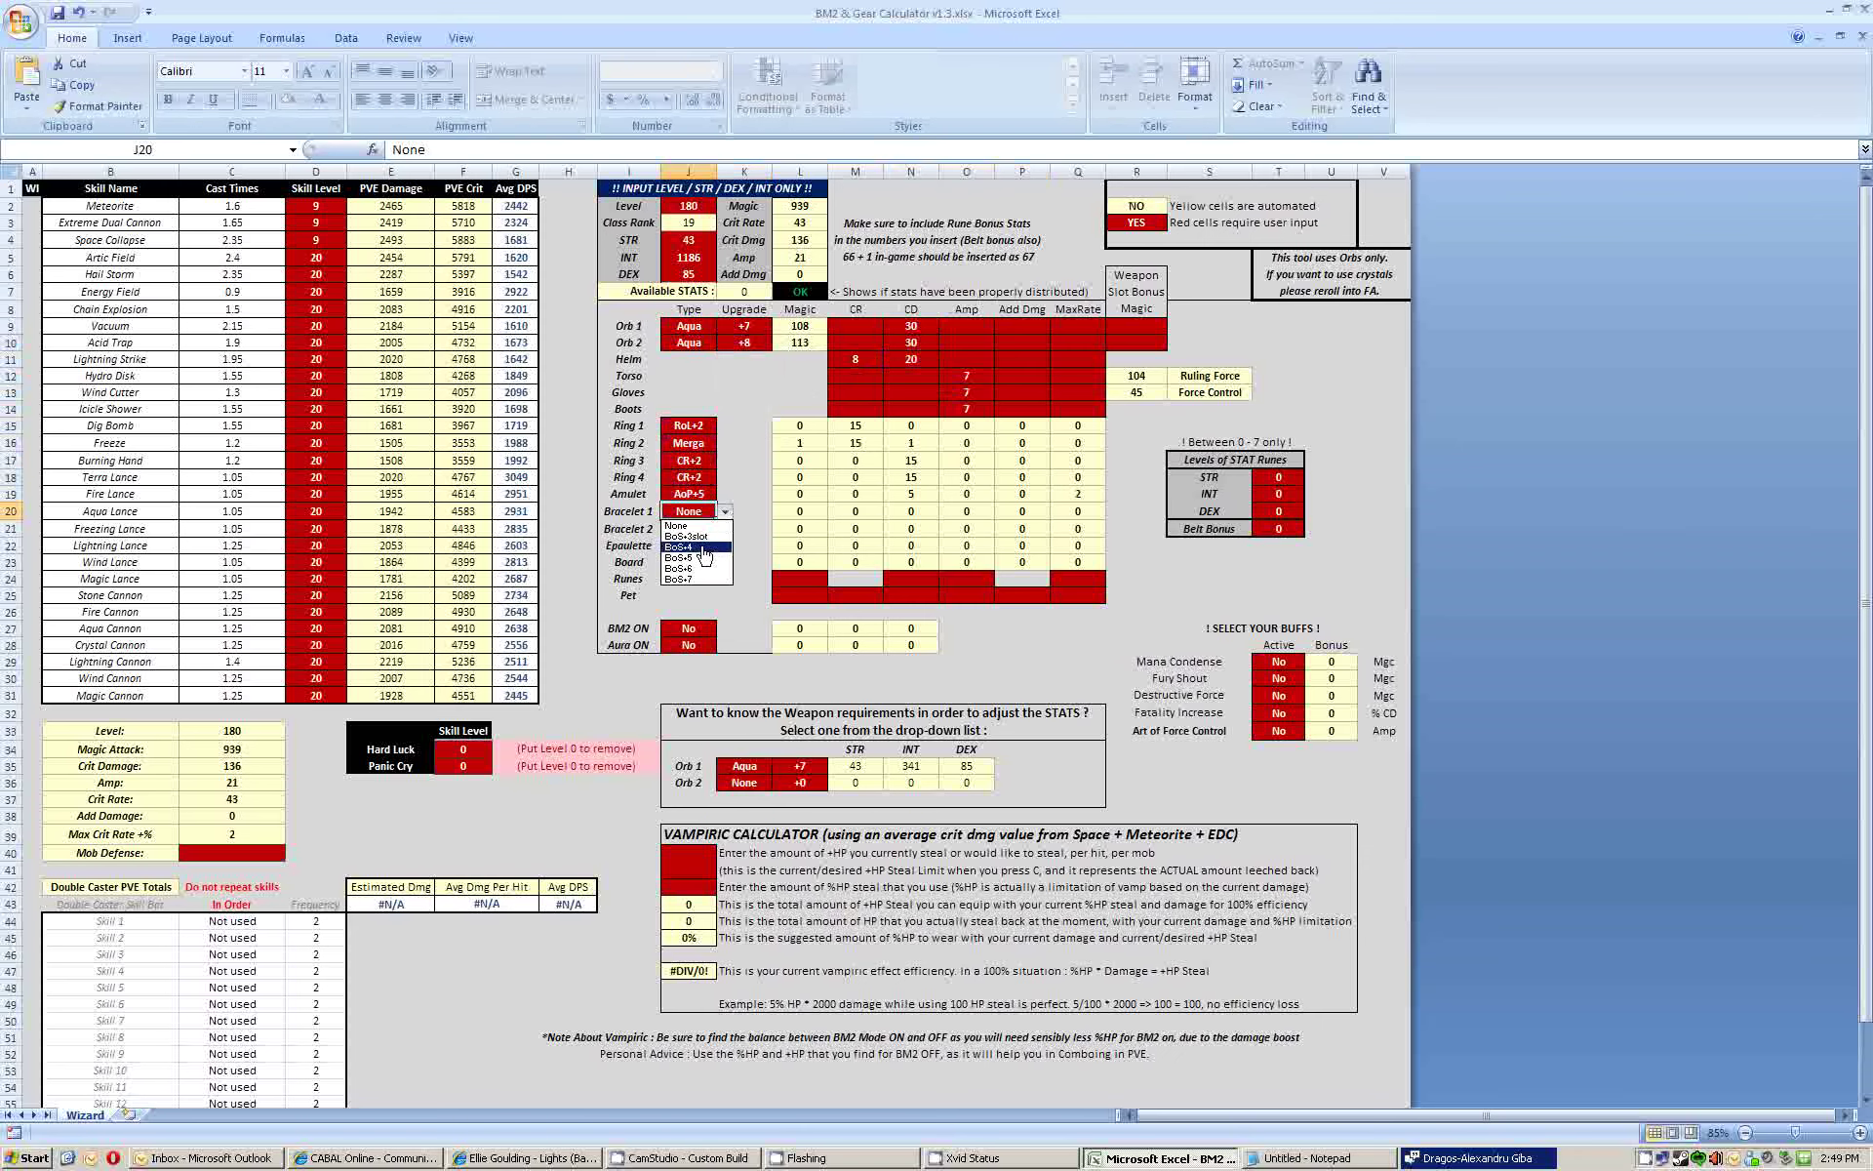
left_click(702, 546)
left_click(699, 530)
left_click(724, 529)
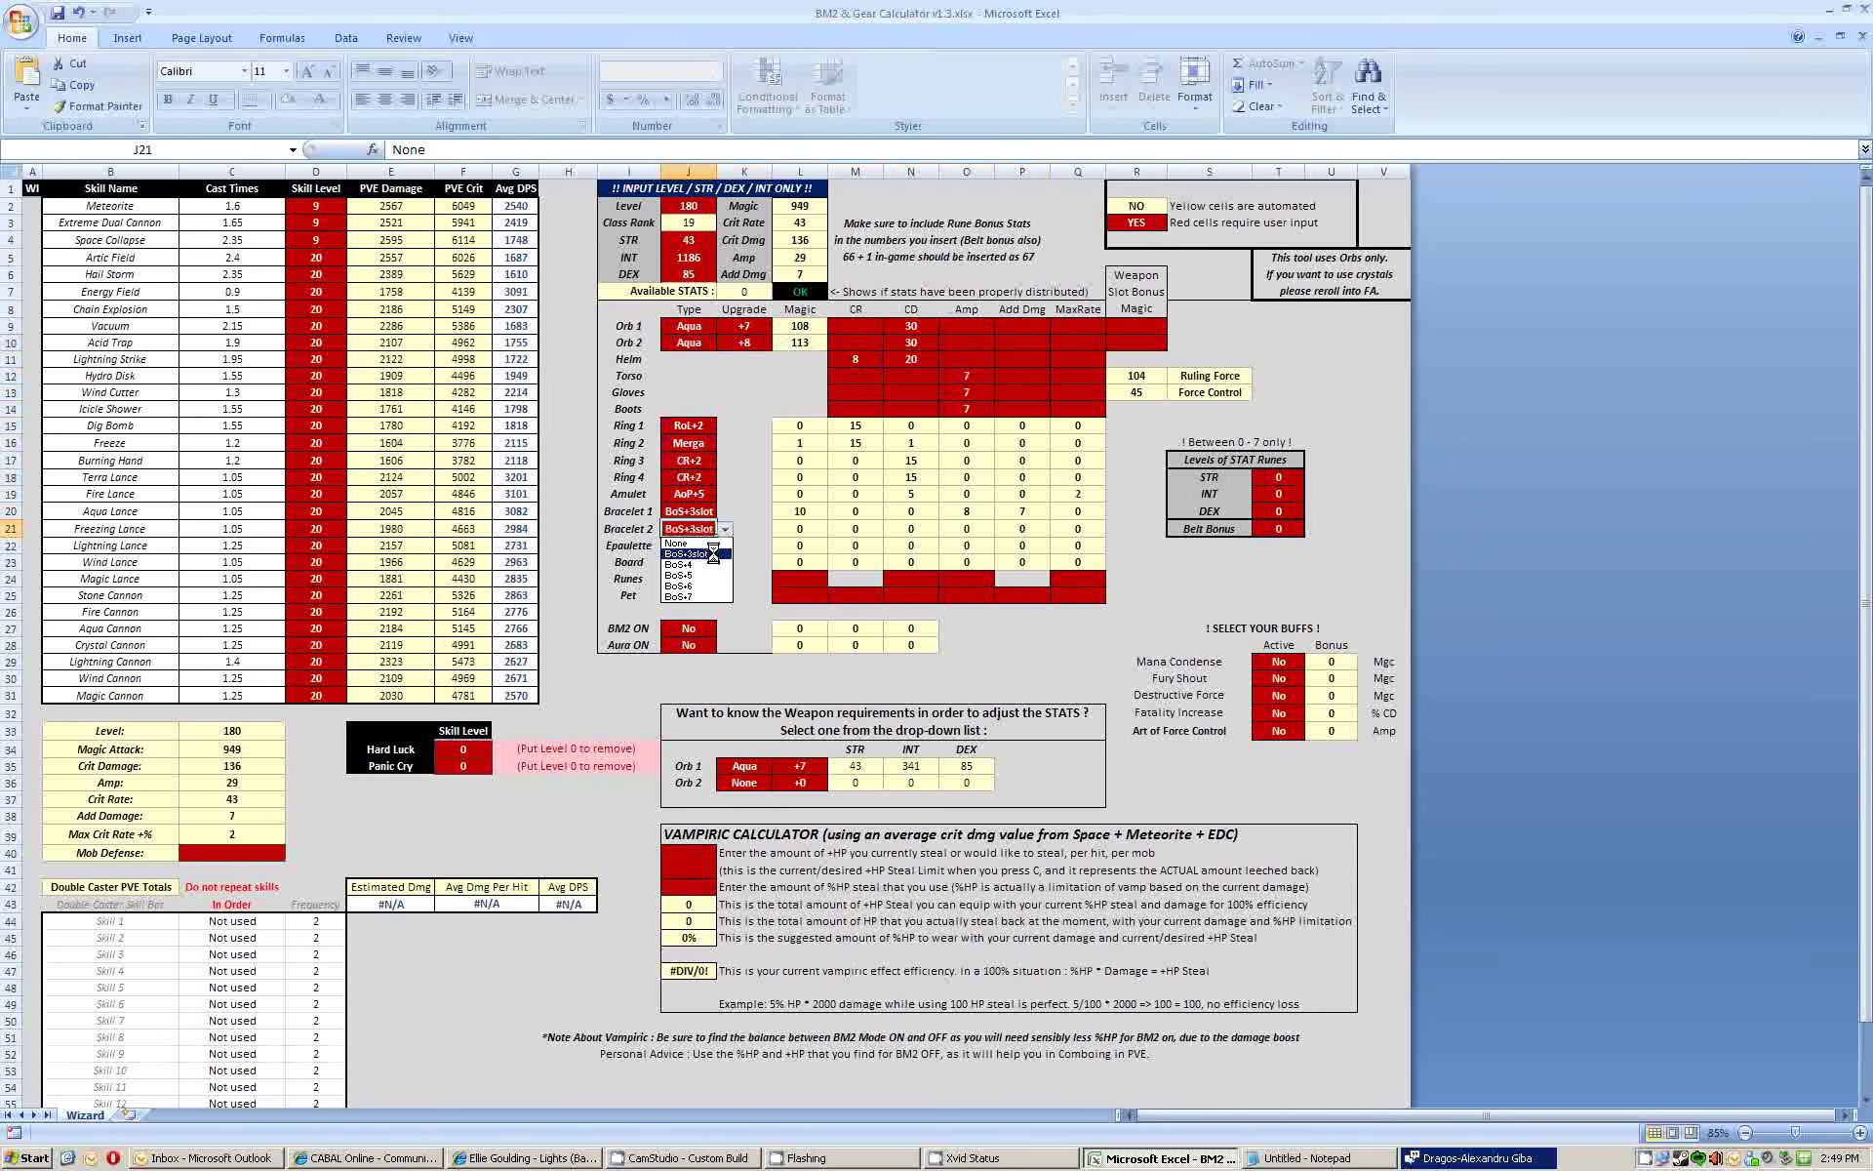
left_click(700, 564)
- Set the Epaulette to EoS+6 and the Board to K-Red
left_click(698, 545)
left_click(725, 546)
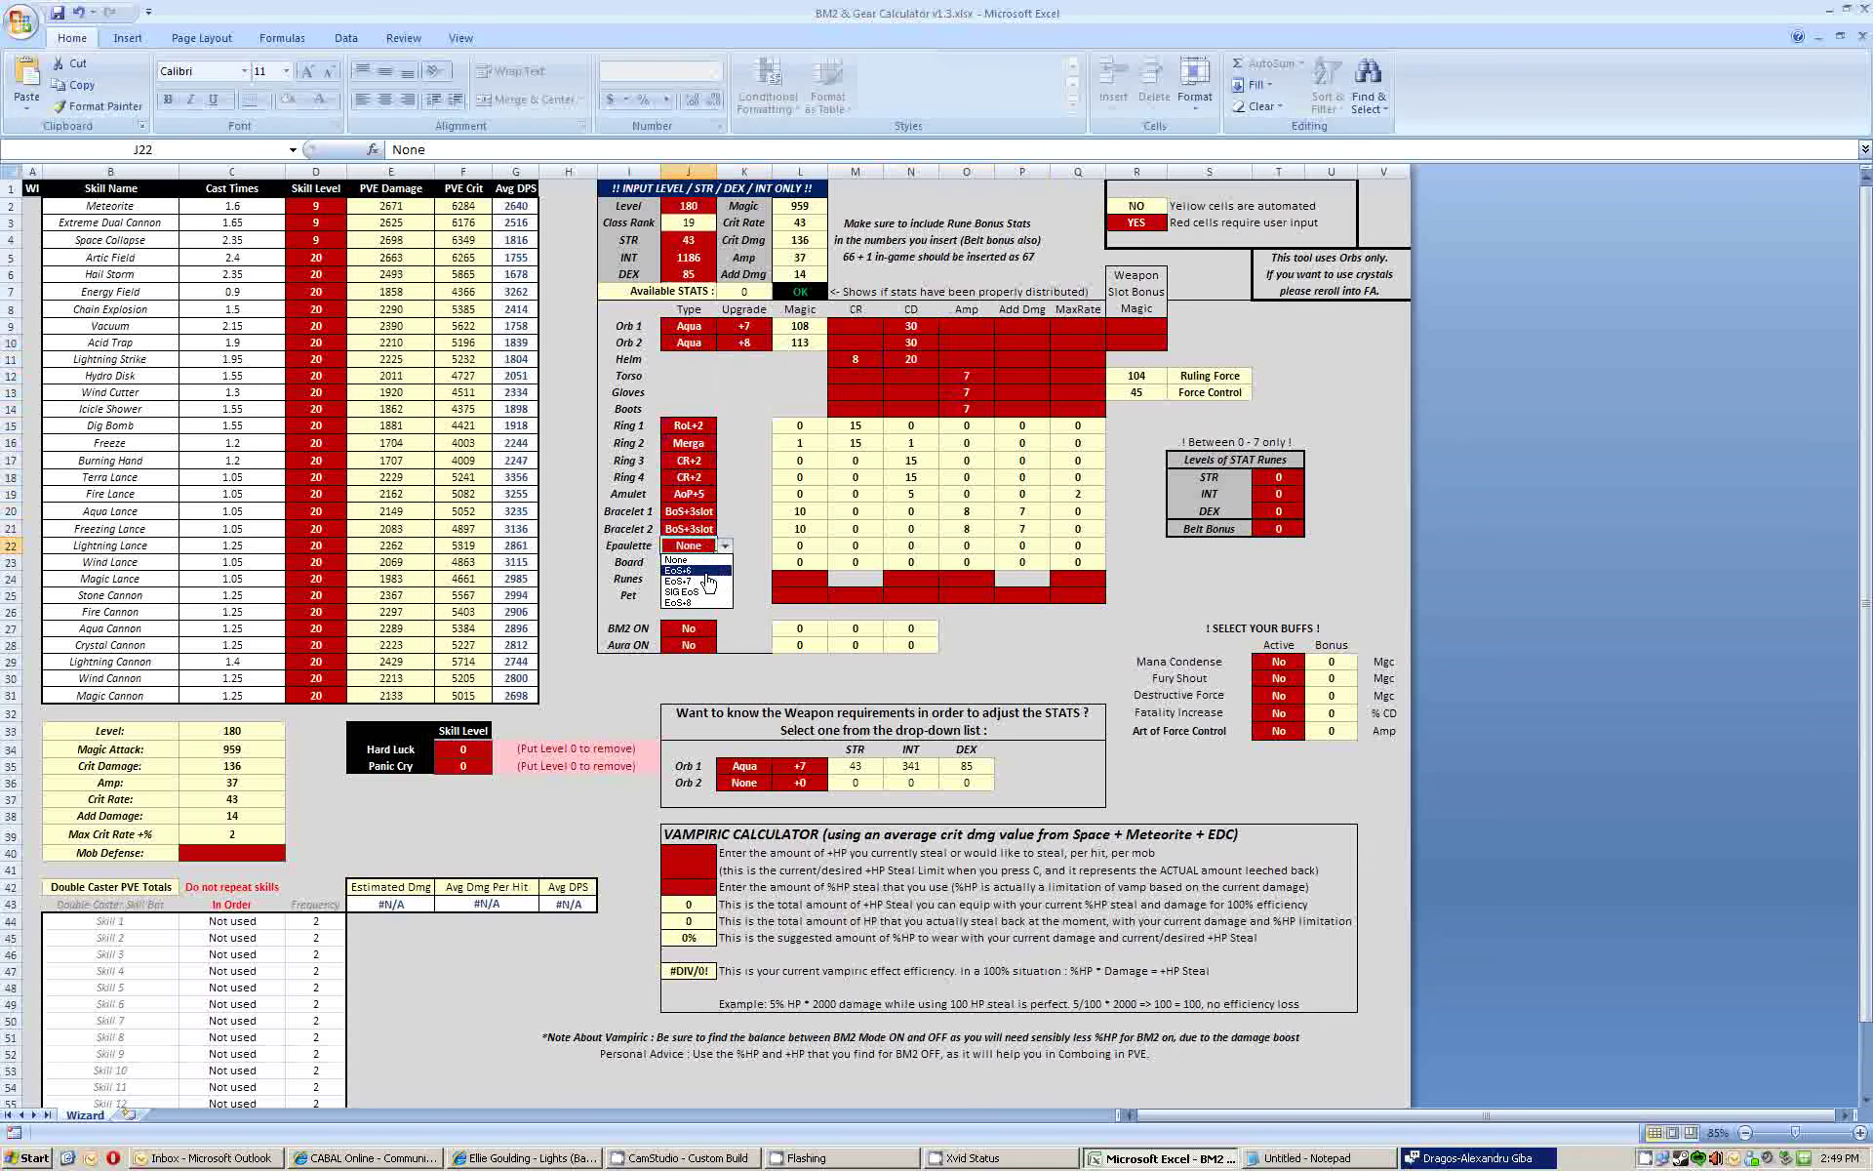
left_click(696, 569)
left_click(698, 566)
left_click(725, 563)
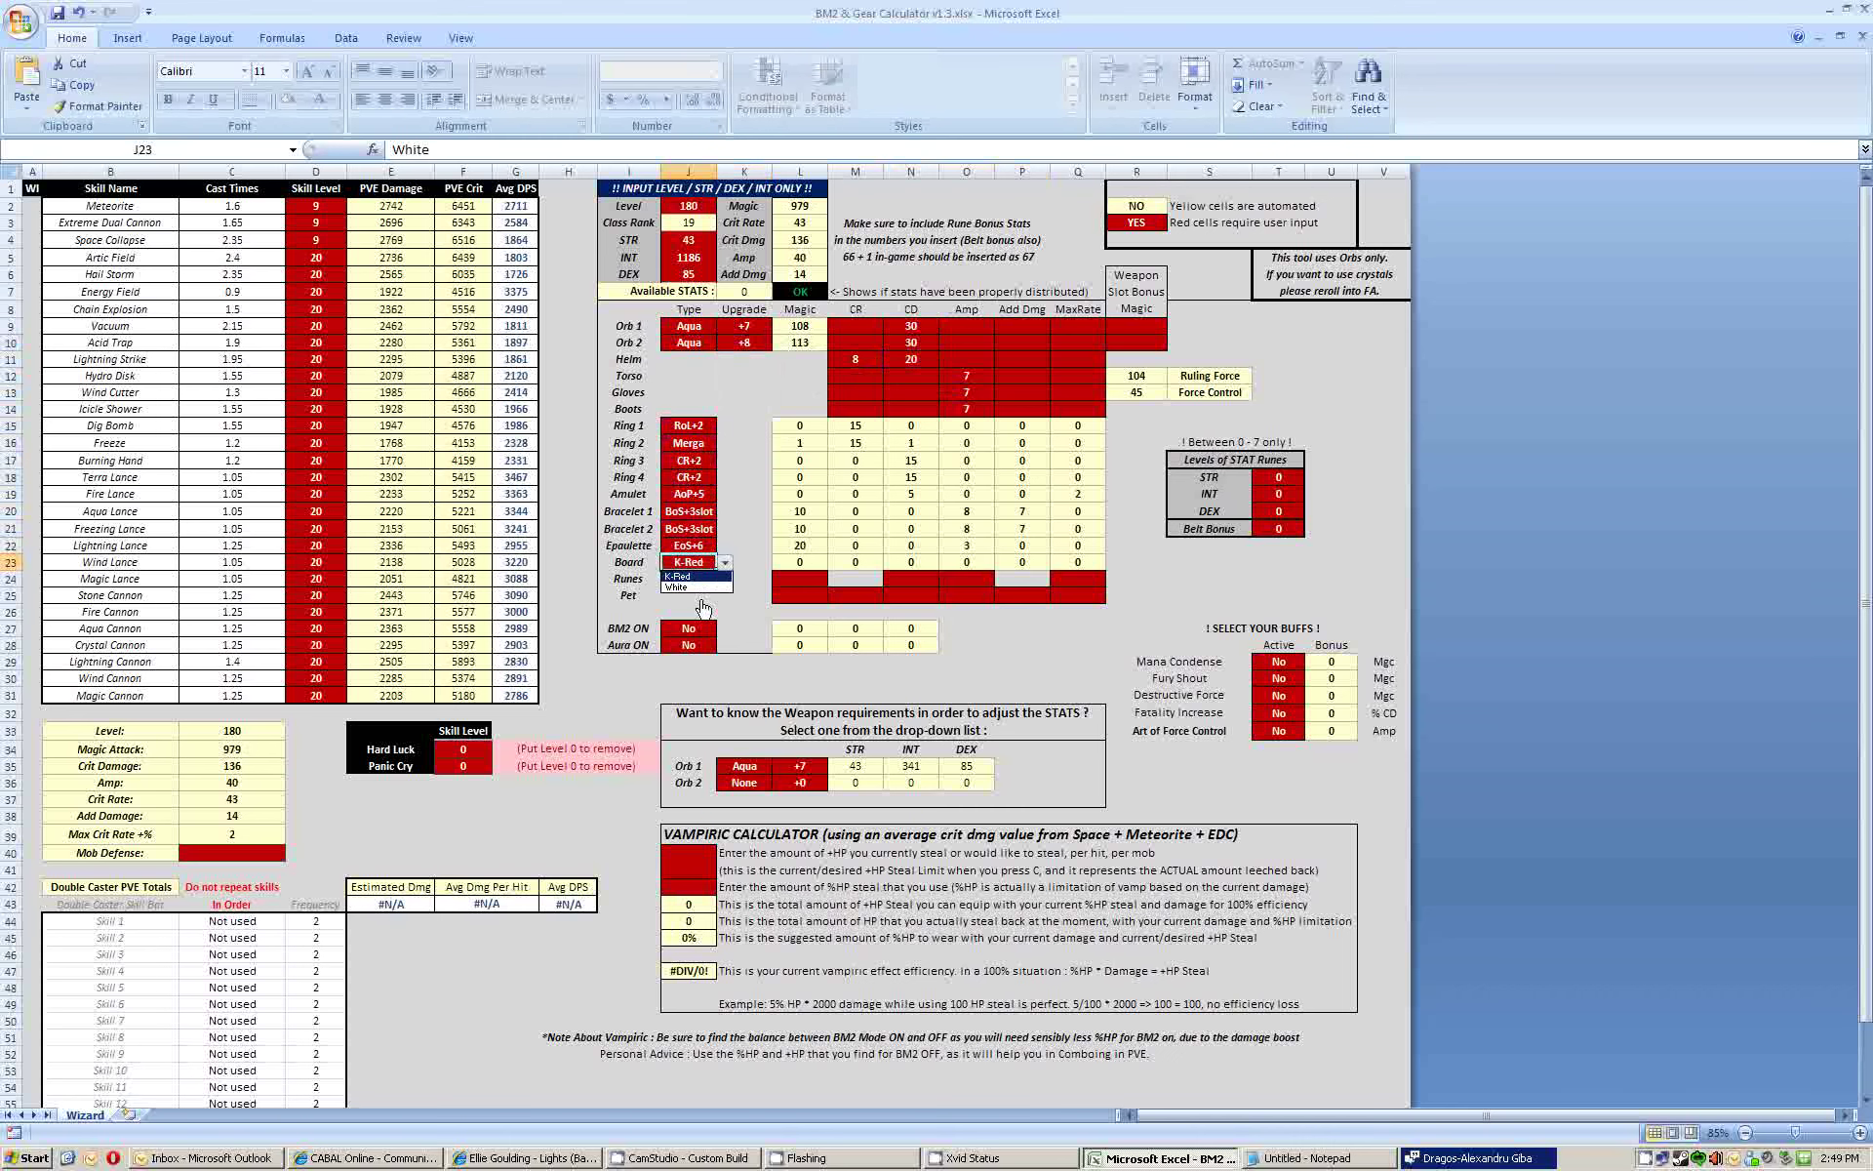
left_click(701, 591)
- Set the BM2 ON option to Yes
left_click(693, 630)
left_click(725, 630)
left_click(694, 646)
- Set the Mob Defense to 1400 in the character summary table
left_click(239, 854)
type("1400")
key("Tab")
left_click(414, 828)
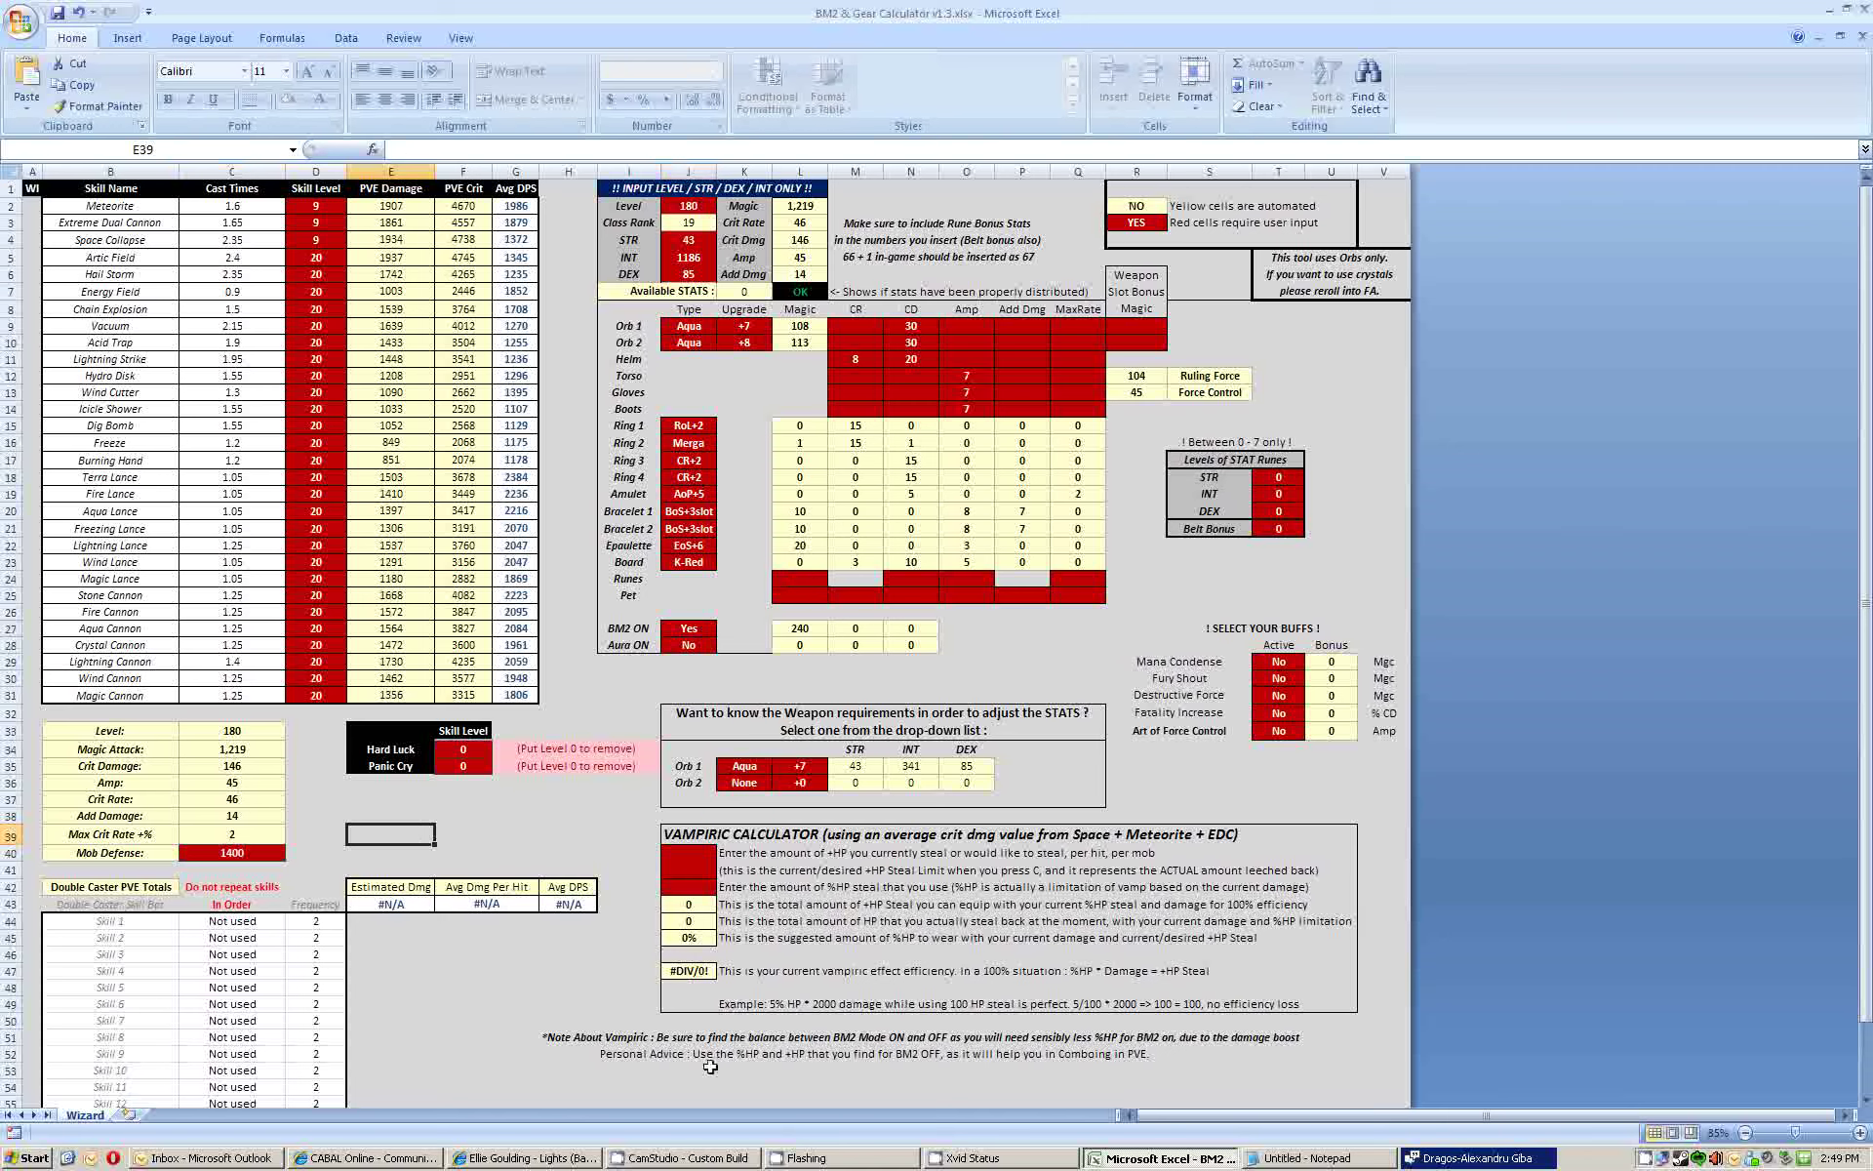
- Switch to Notepad and add "11) Magic Rune" below the 15/24 helm entry, then return to the Excel calculator
left_click(1258, 1158)
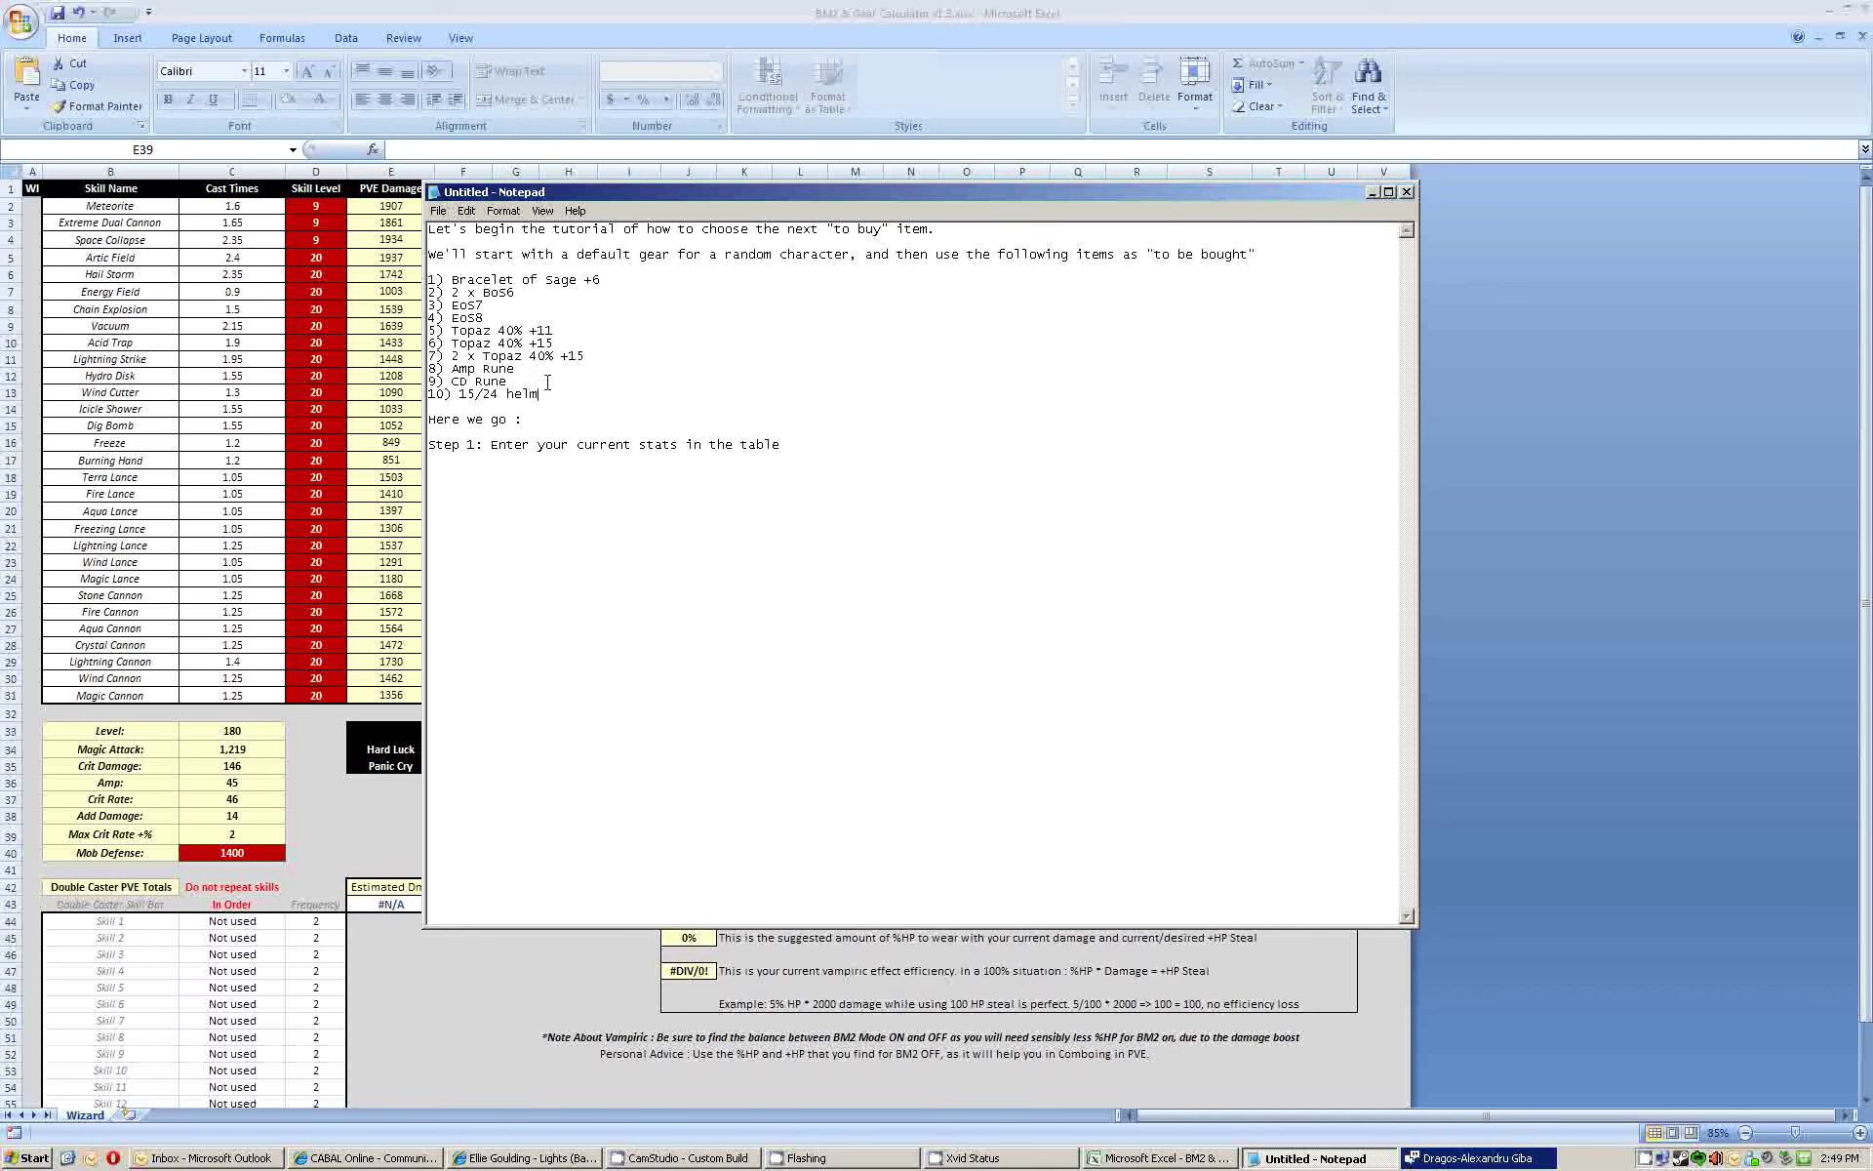
key("Return")
type("11) ")
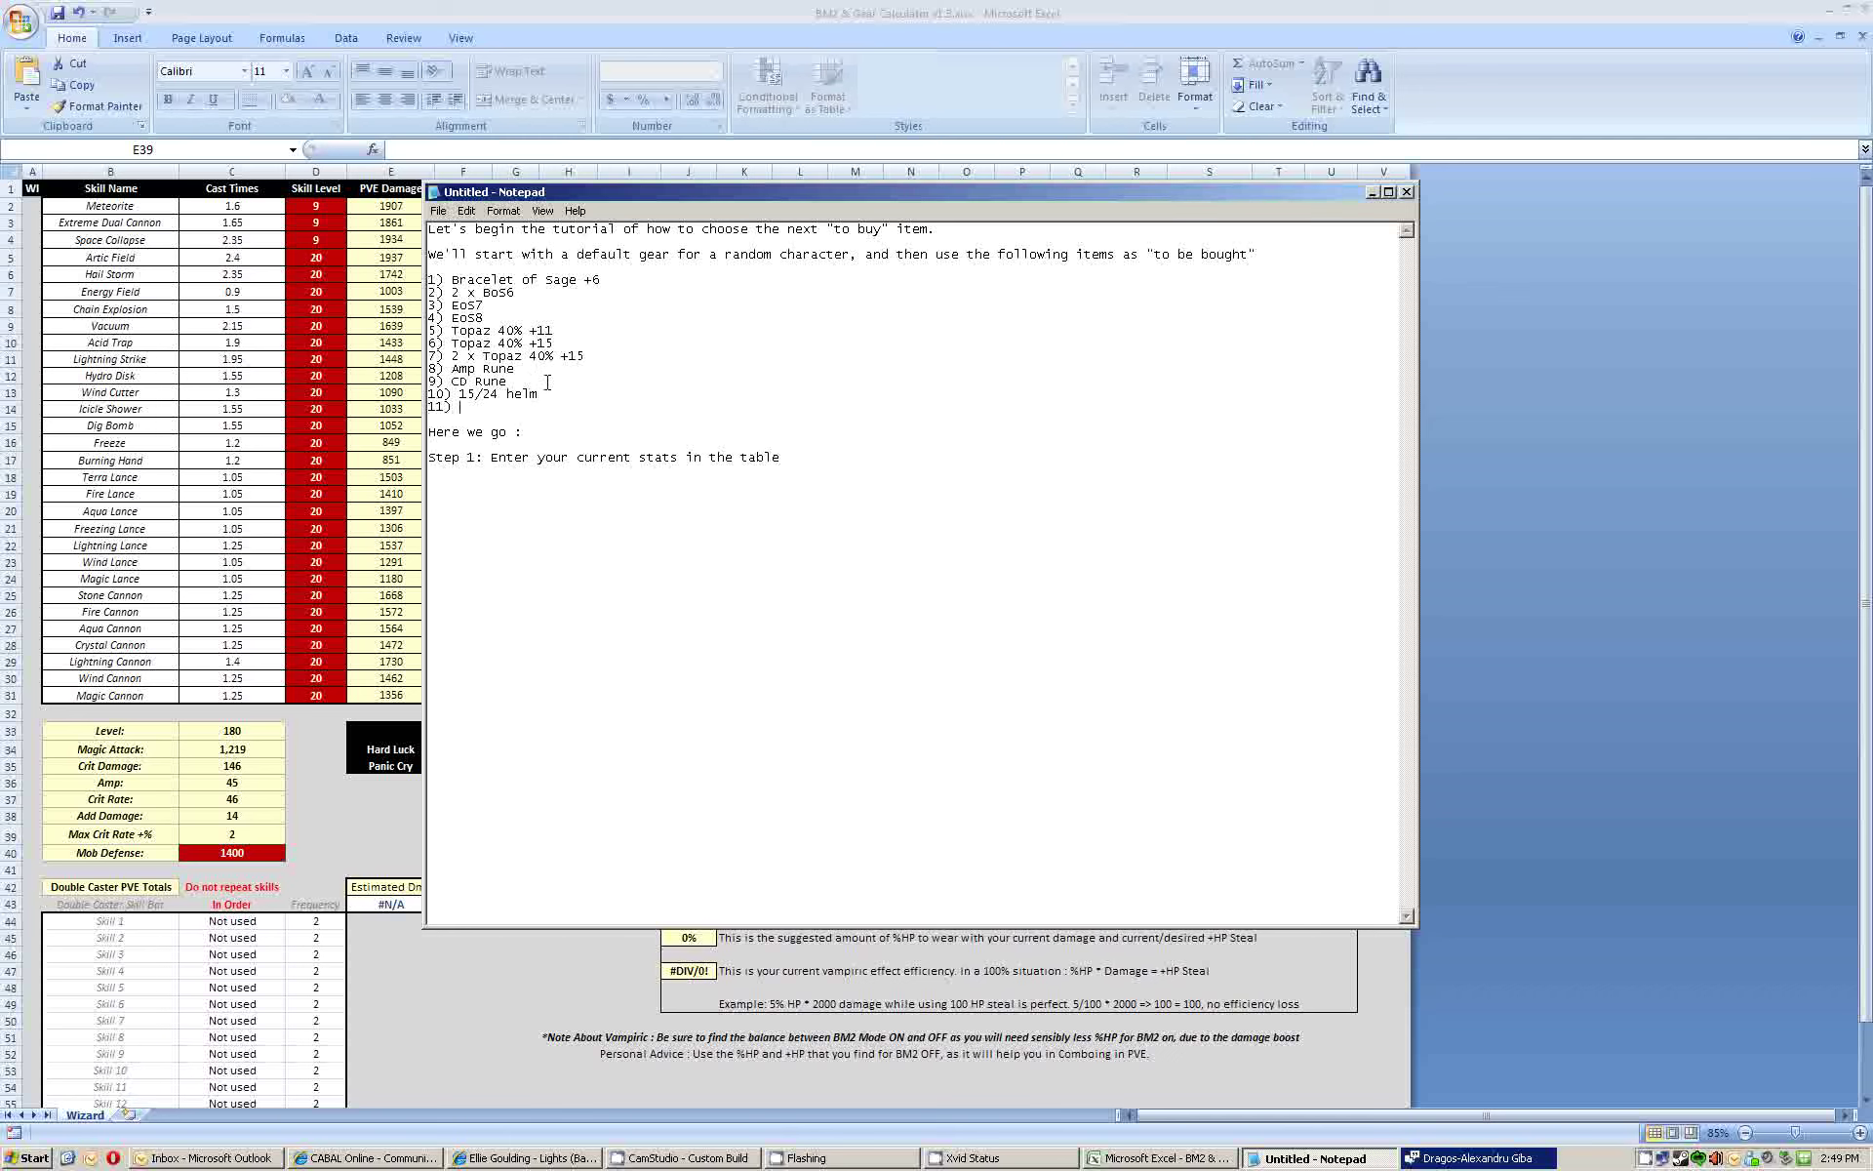
type("Magic F")
type("une")
key("ctrl+s")
key("Escape")
key("alt+Tab")
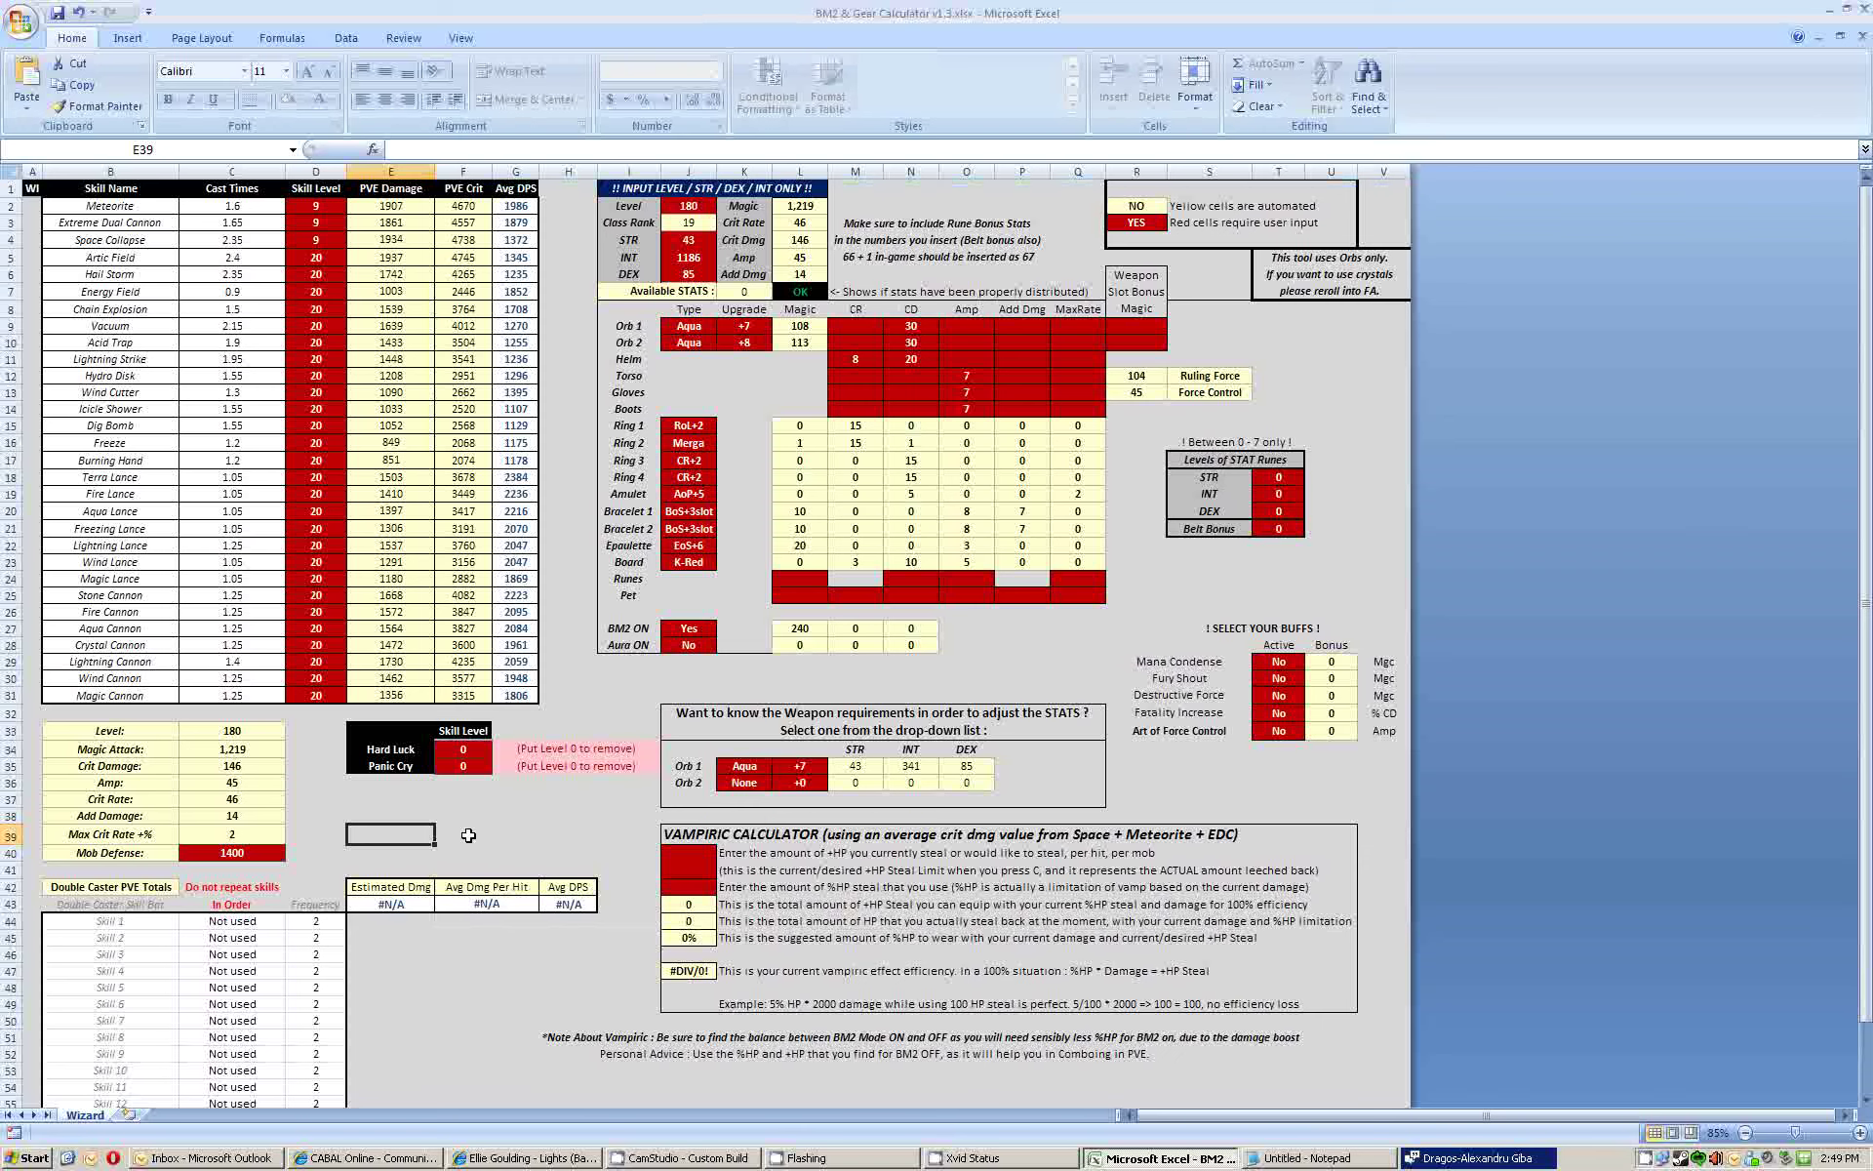
left_click(688, 1157)
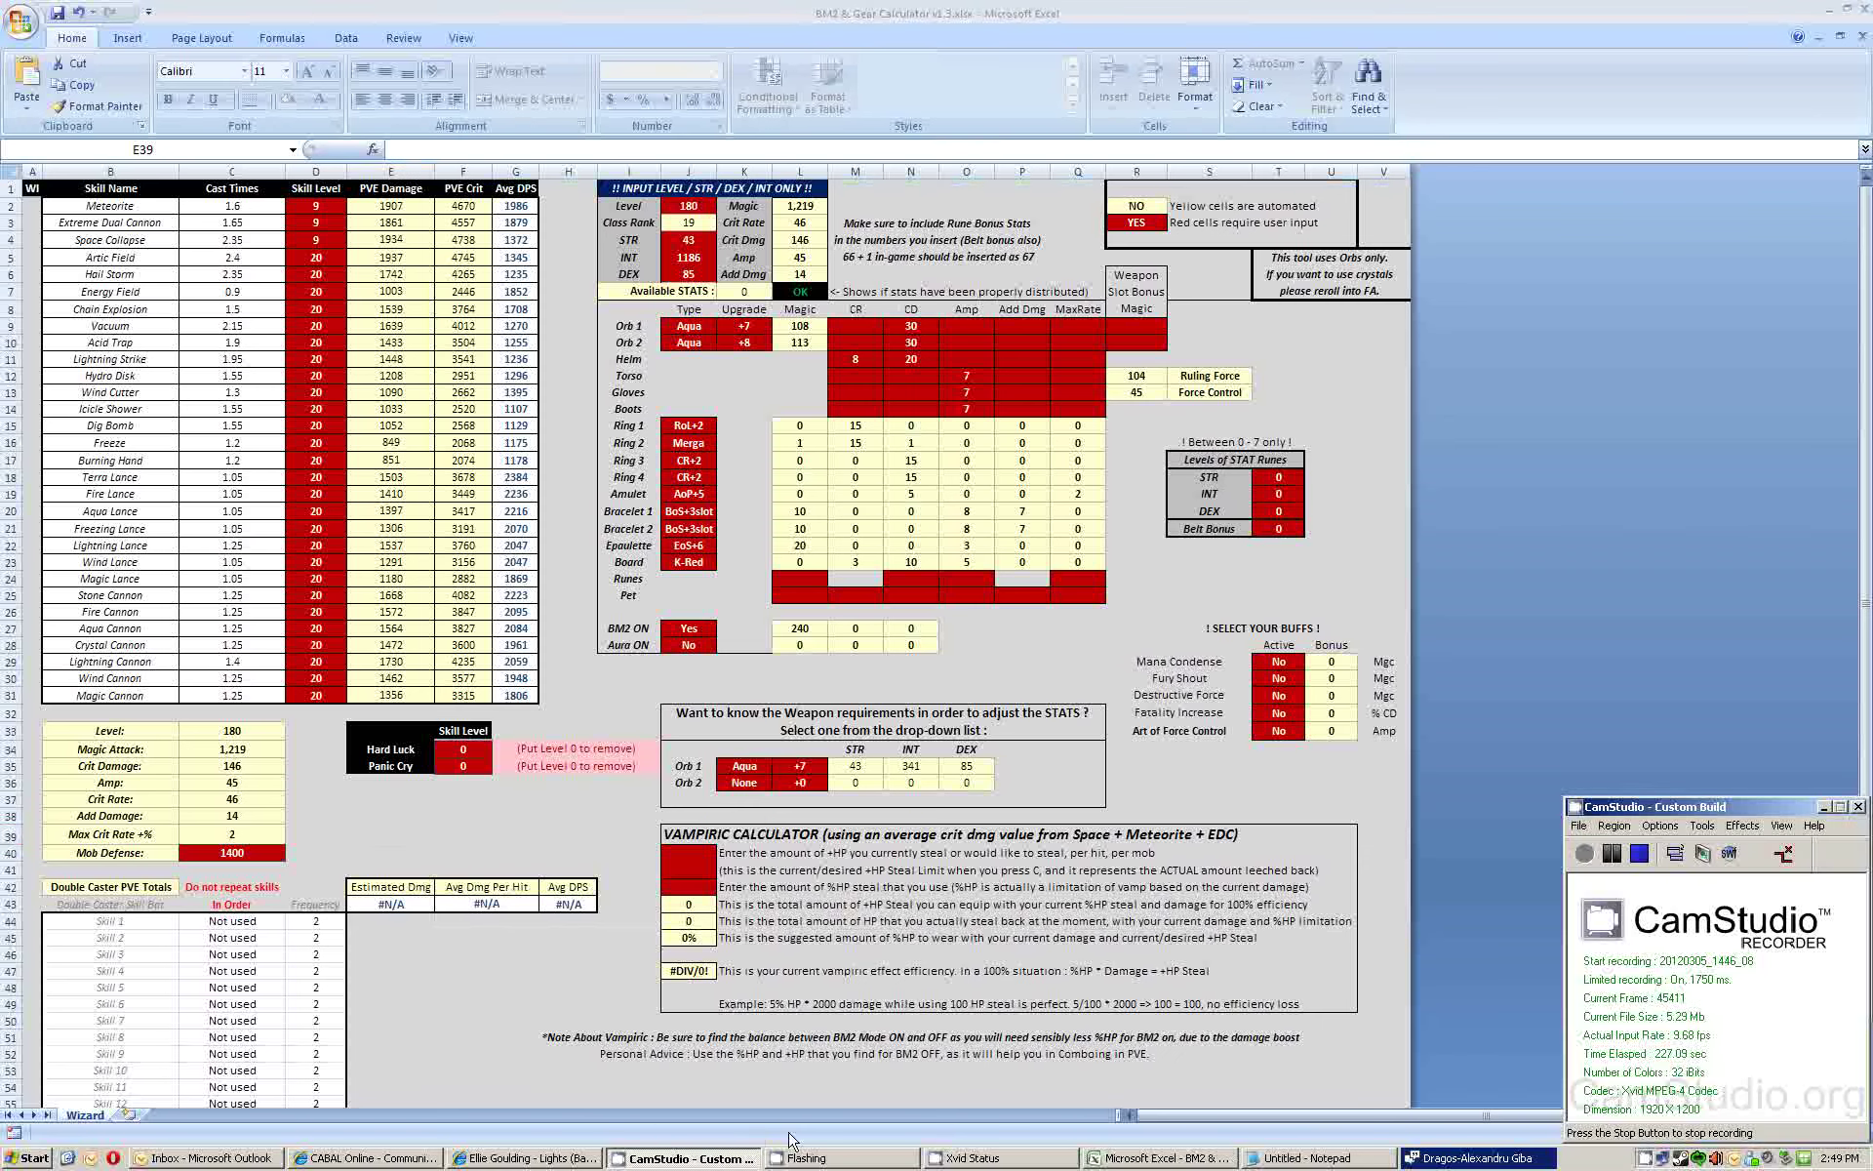
left_click(652, 1155)
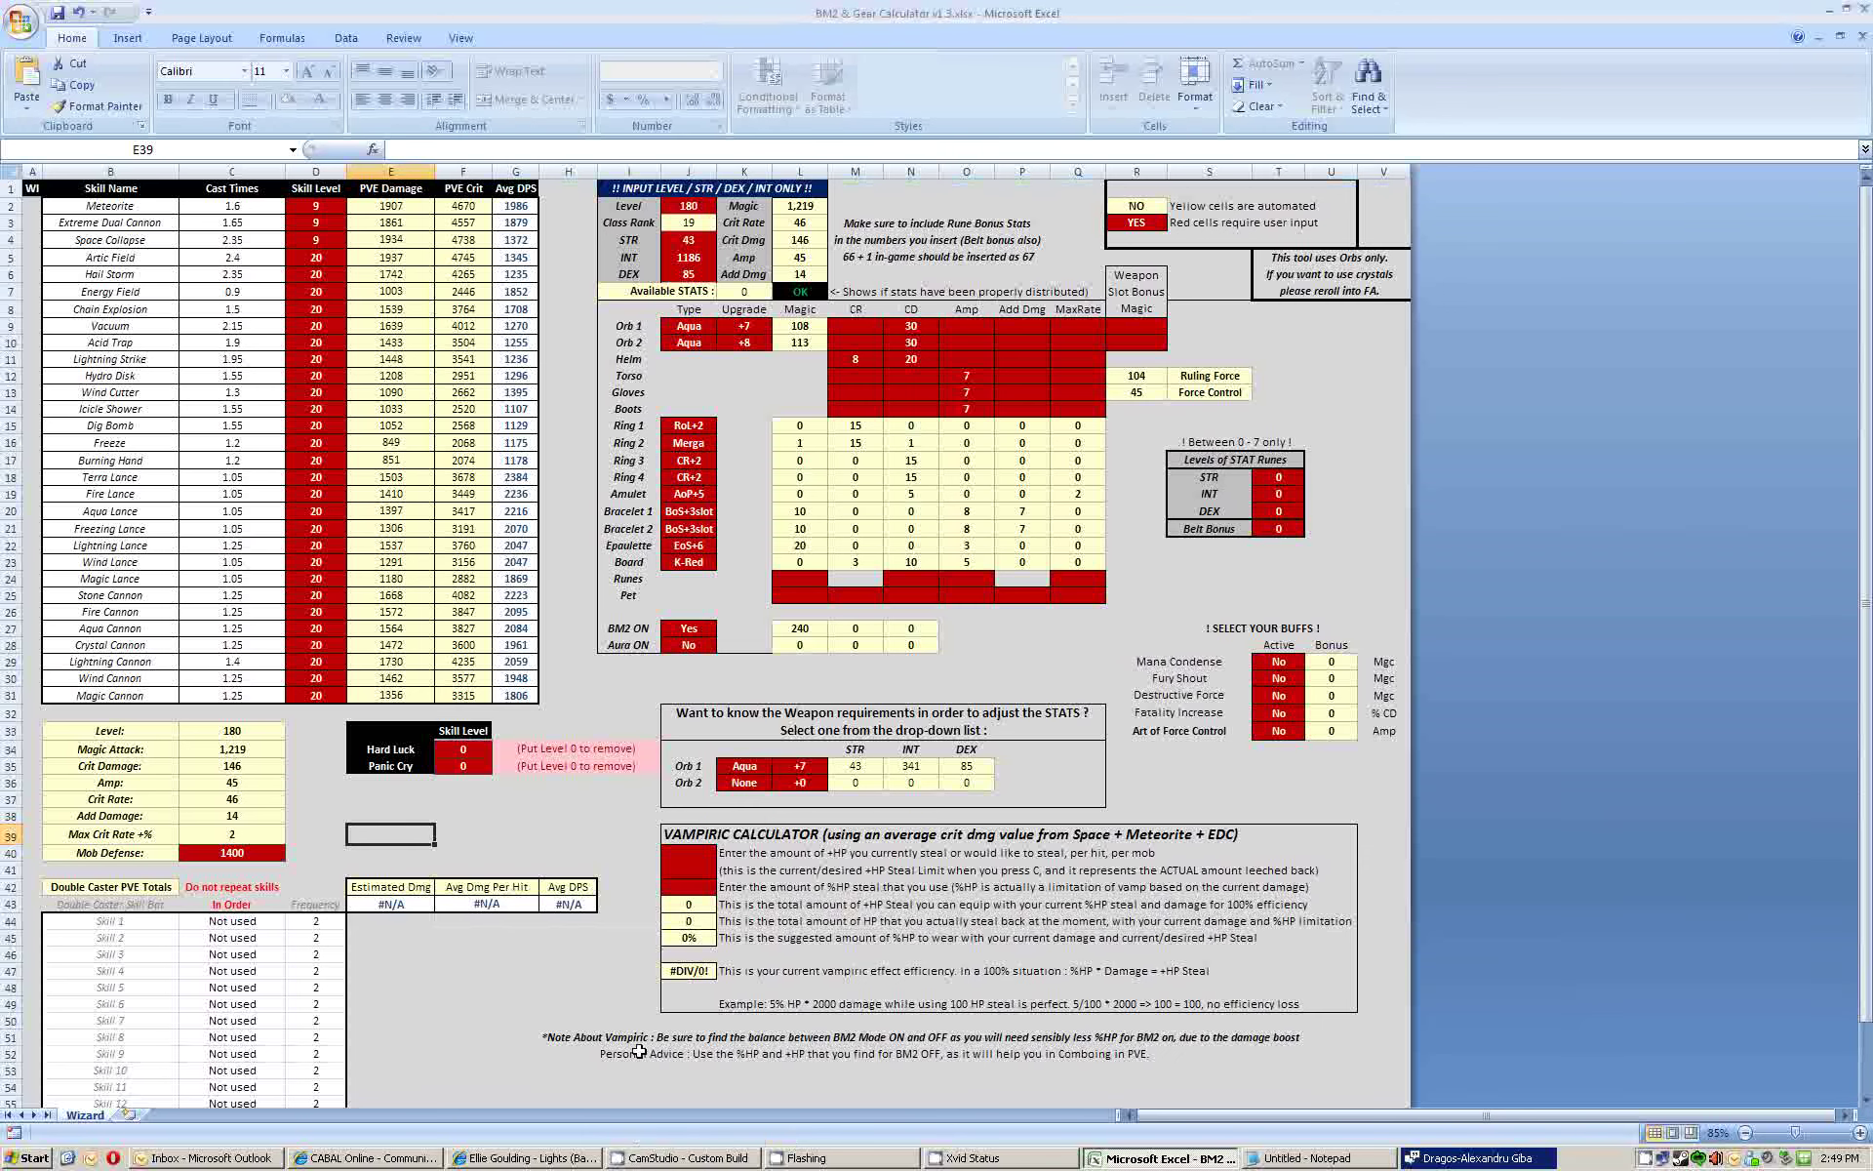
left_click(655, 1159)
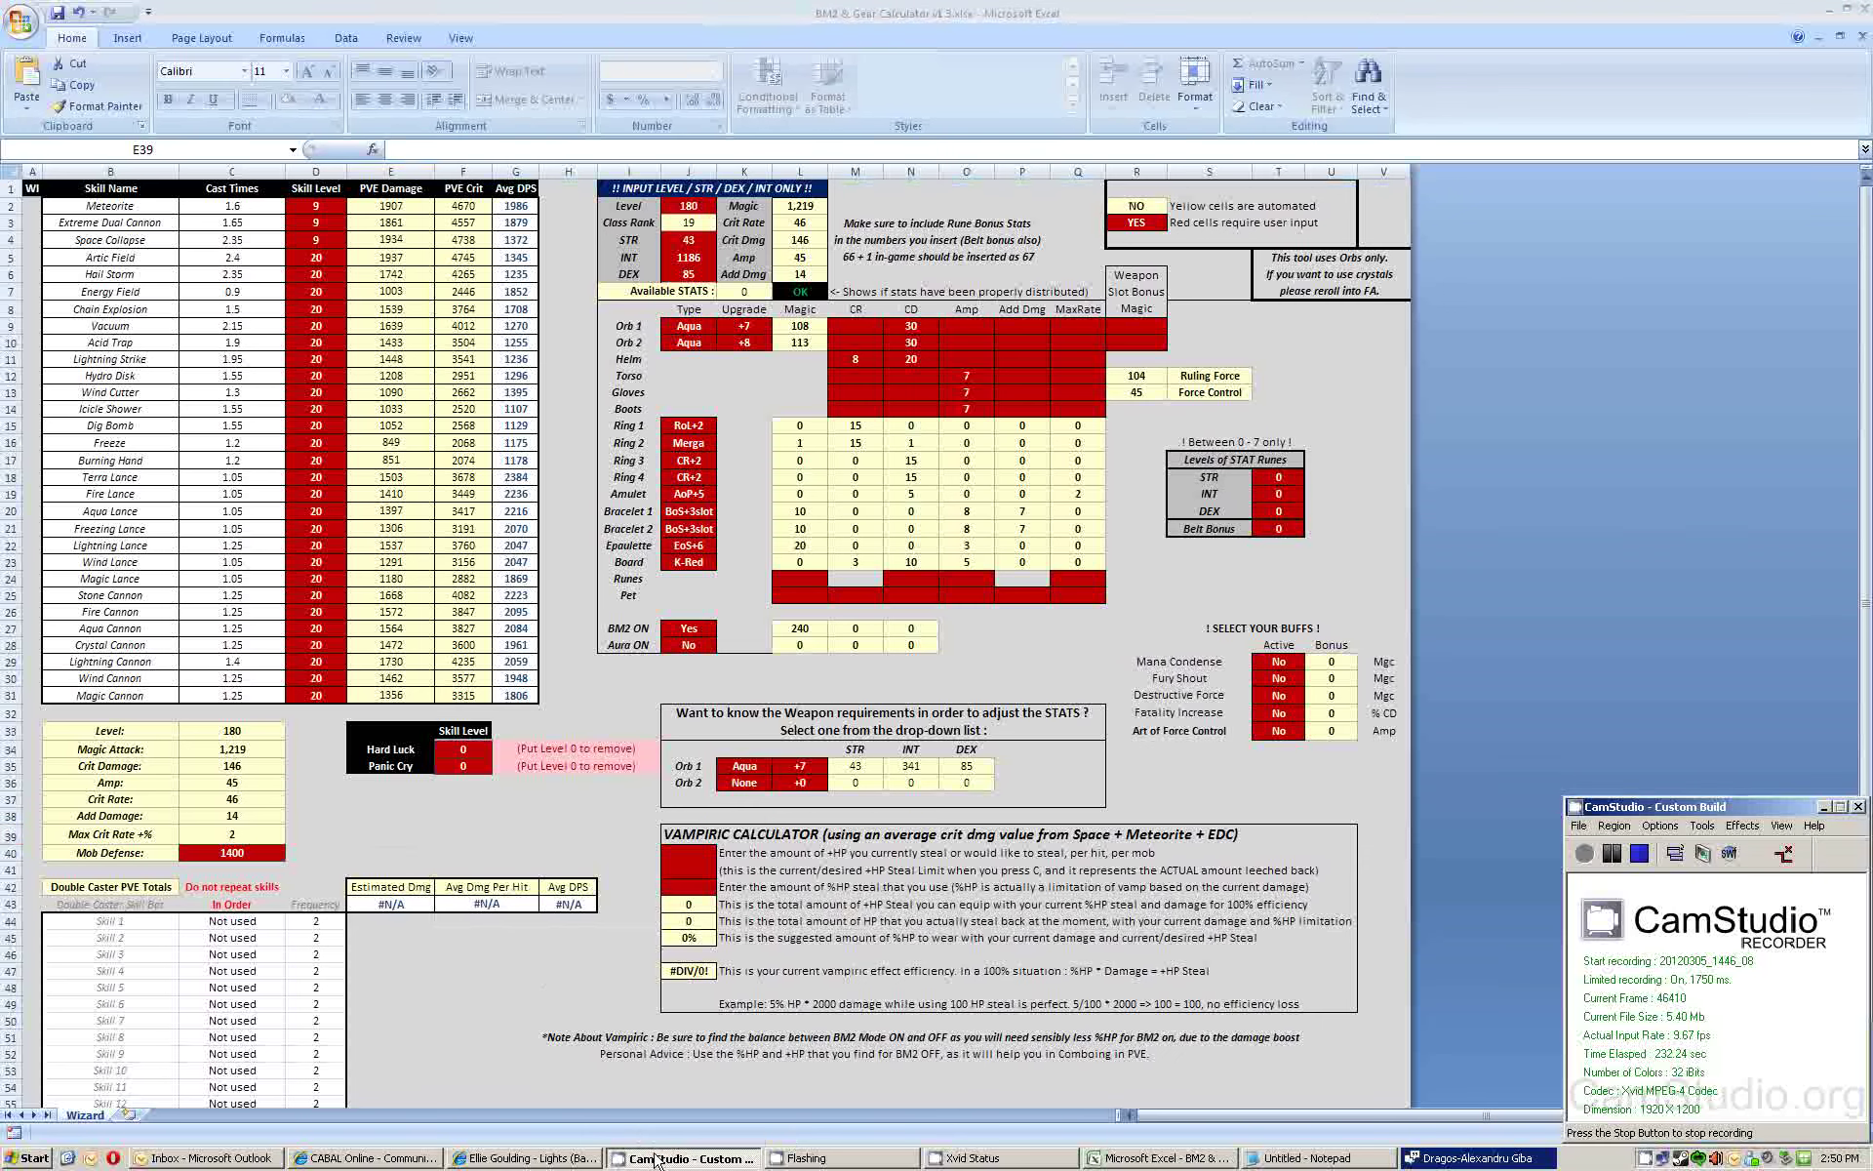
left_click(1662, 825)
left_click(1671, 828)
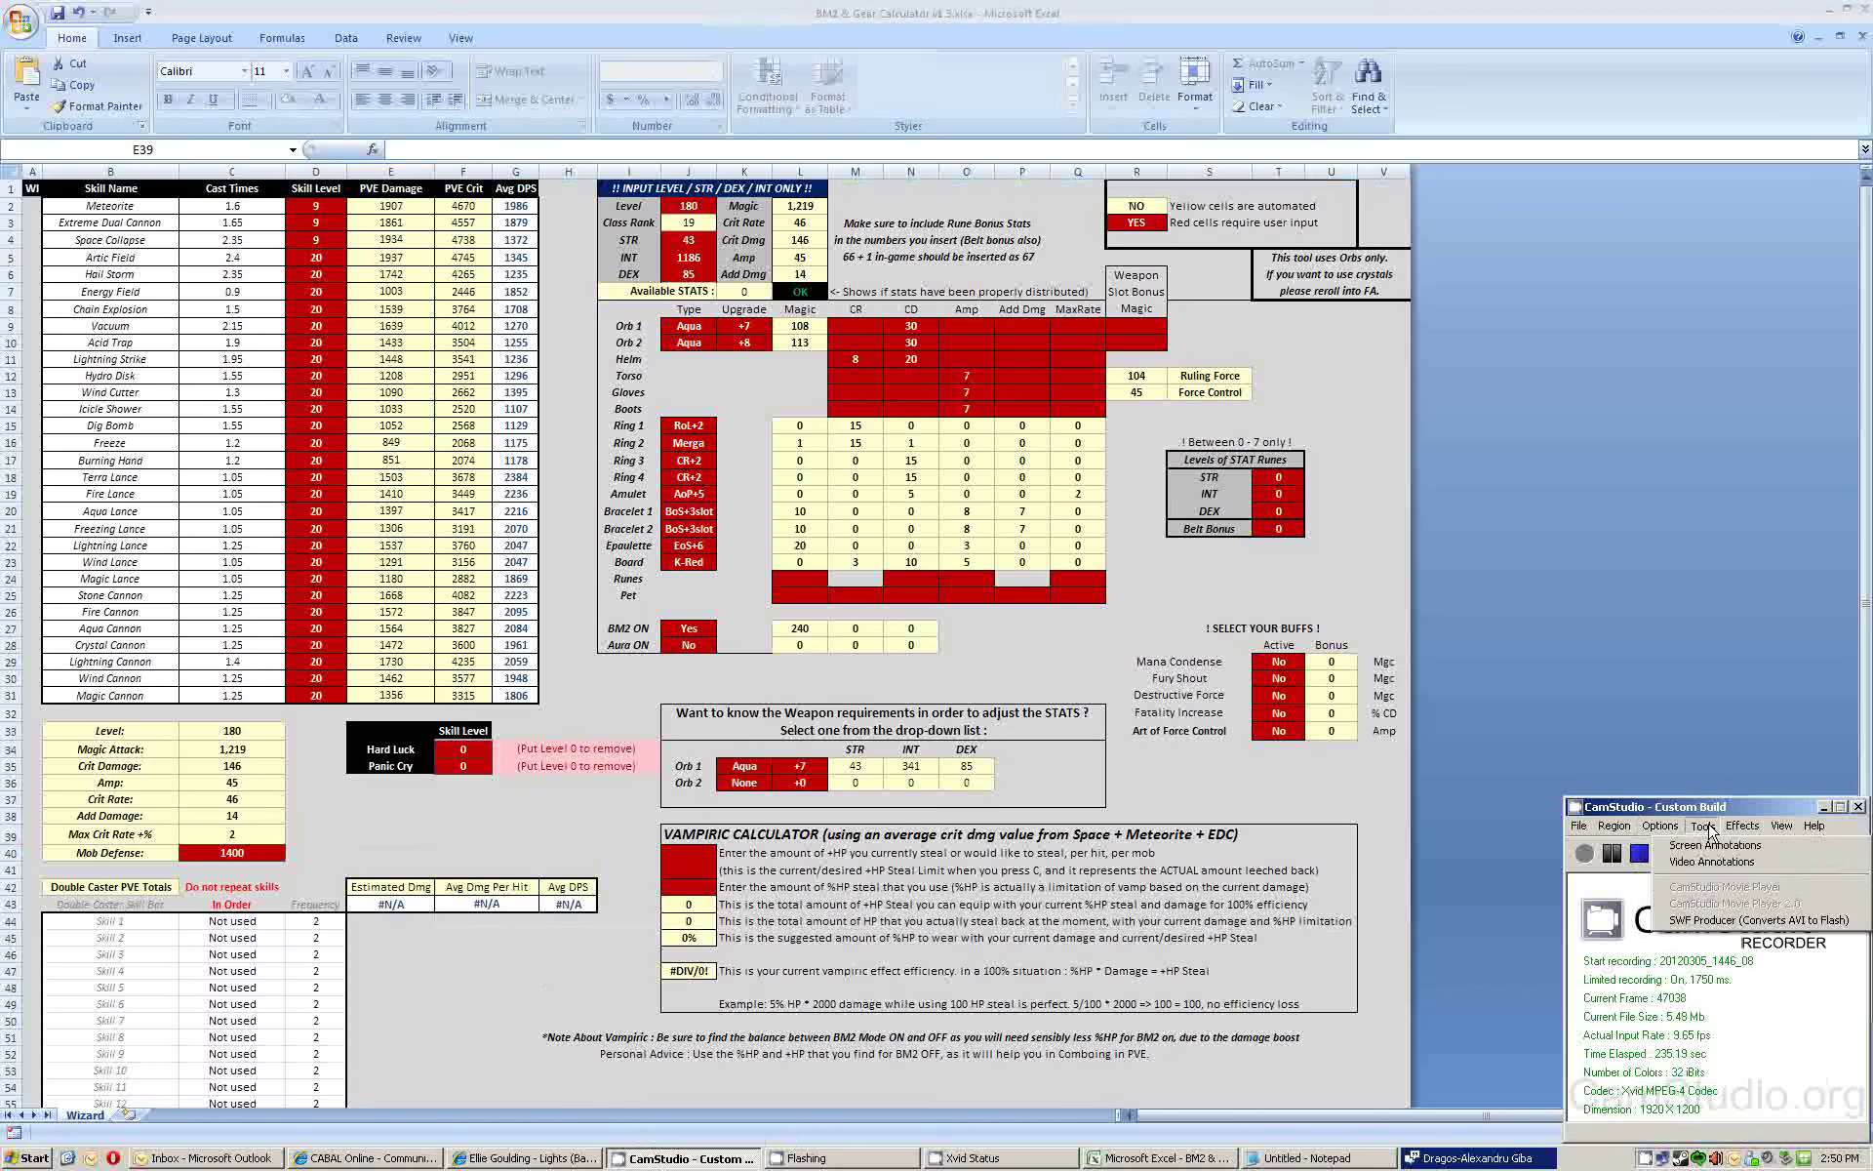
left_click(1734, 827)
left_click(1783, 826)
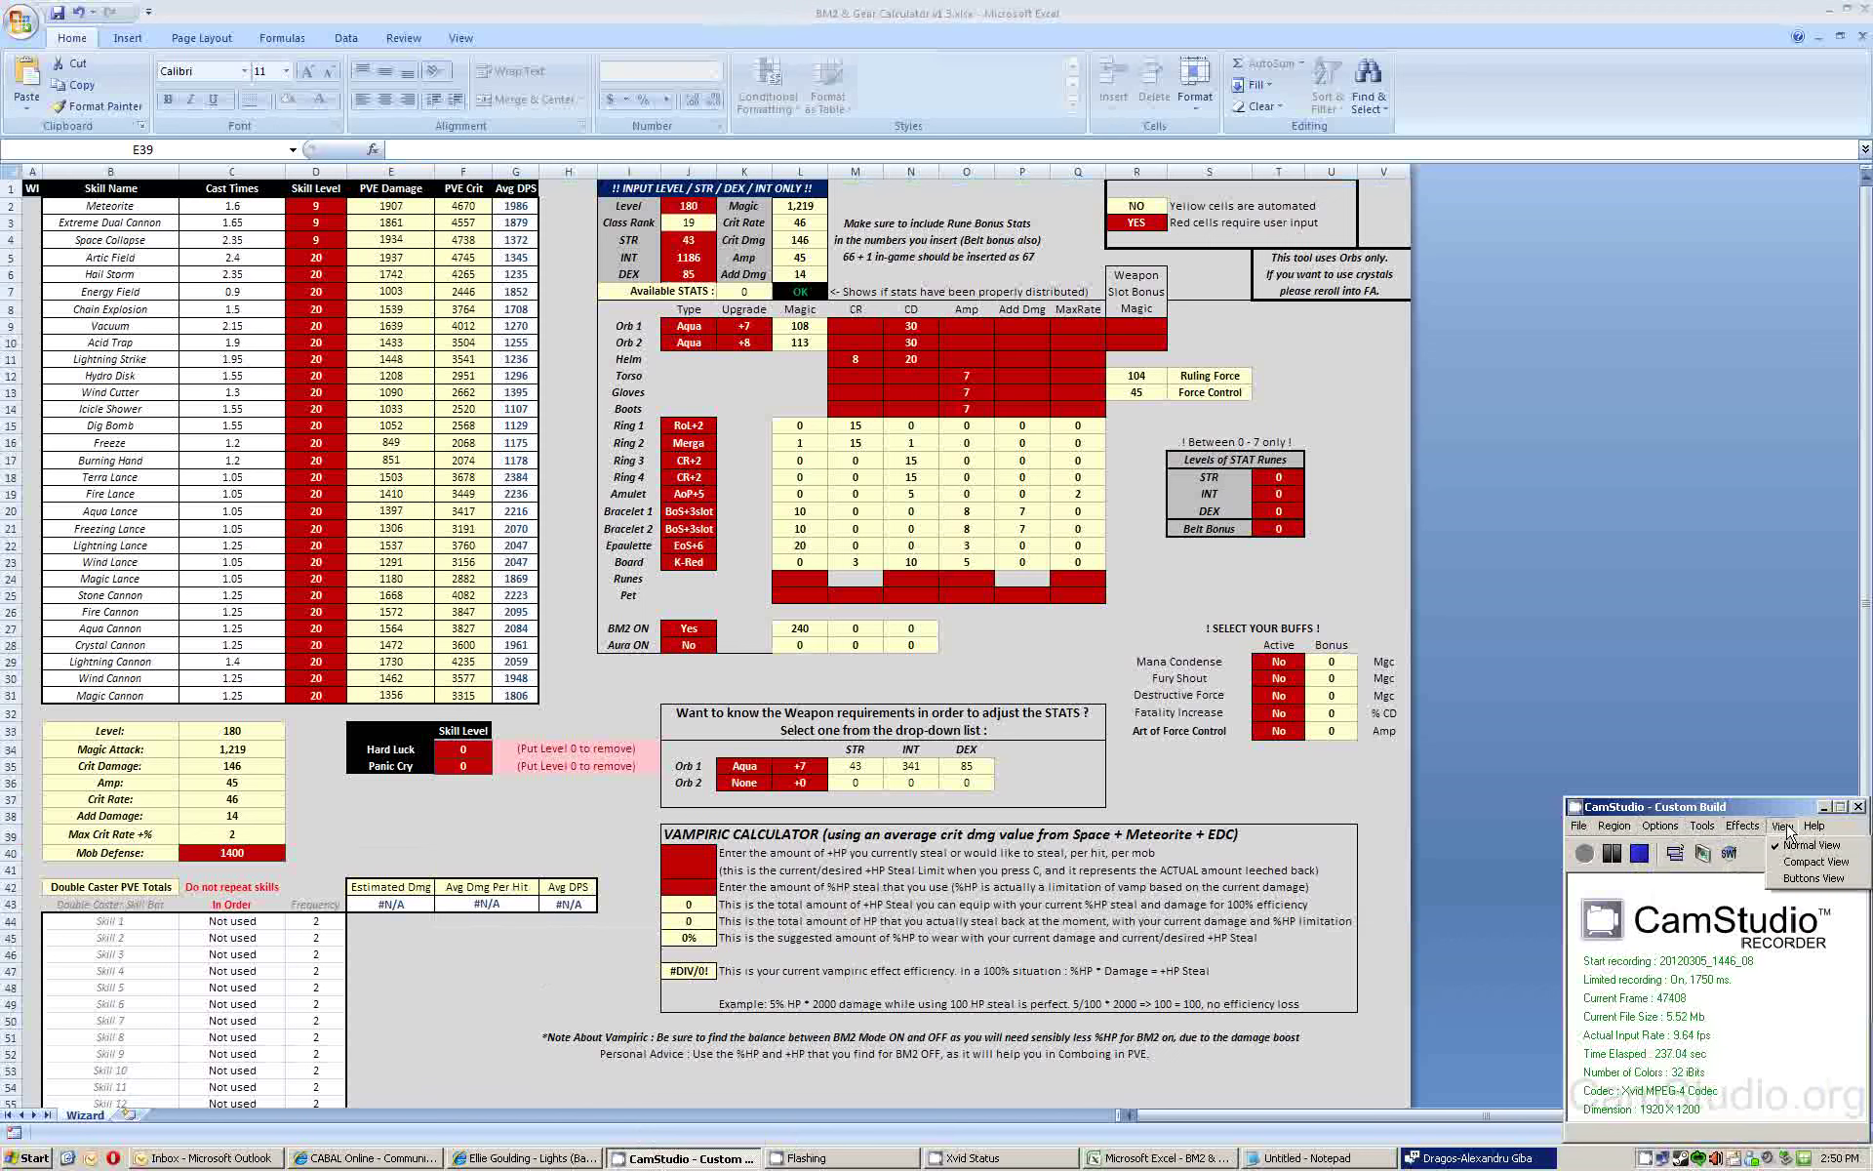
left_click(1578, 825)
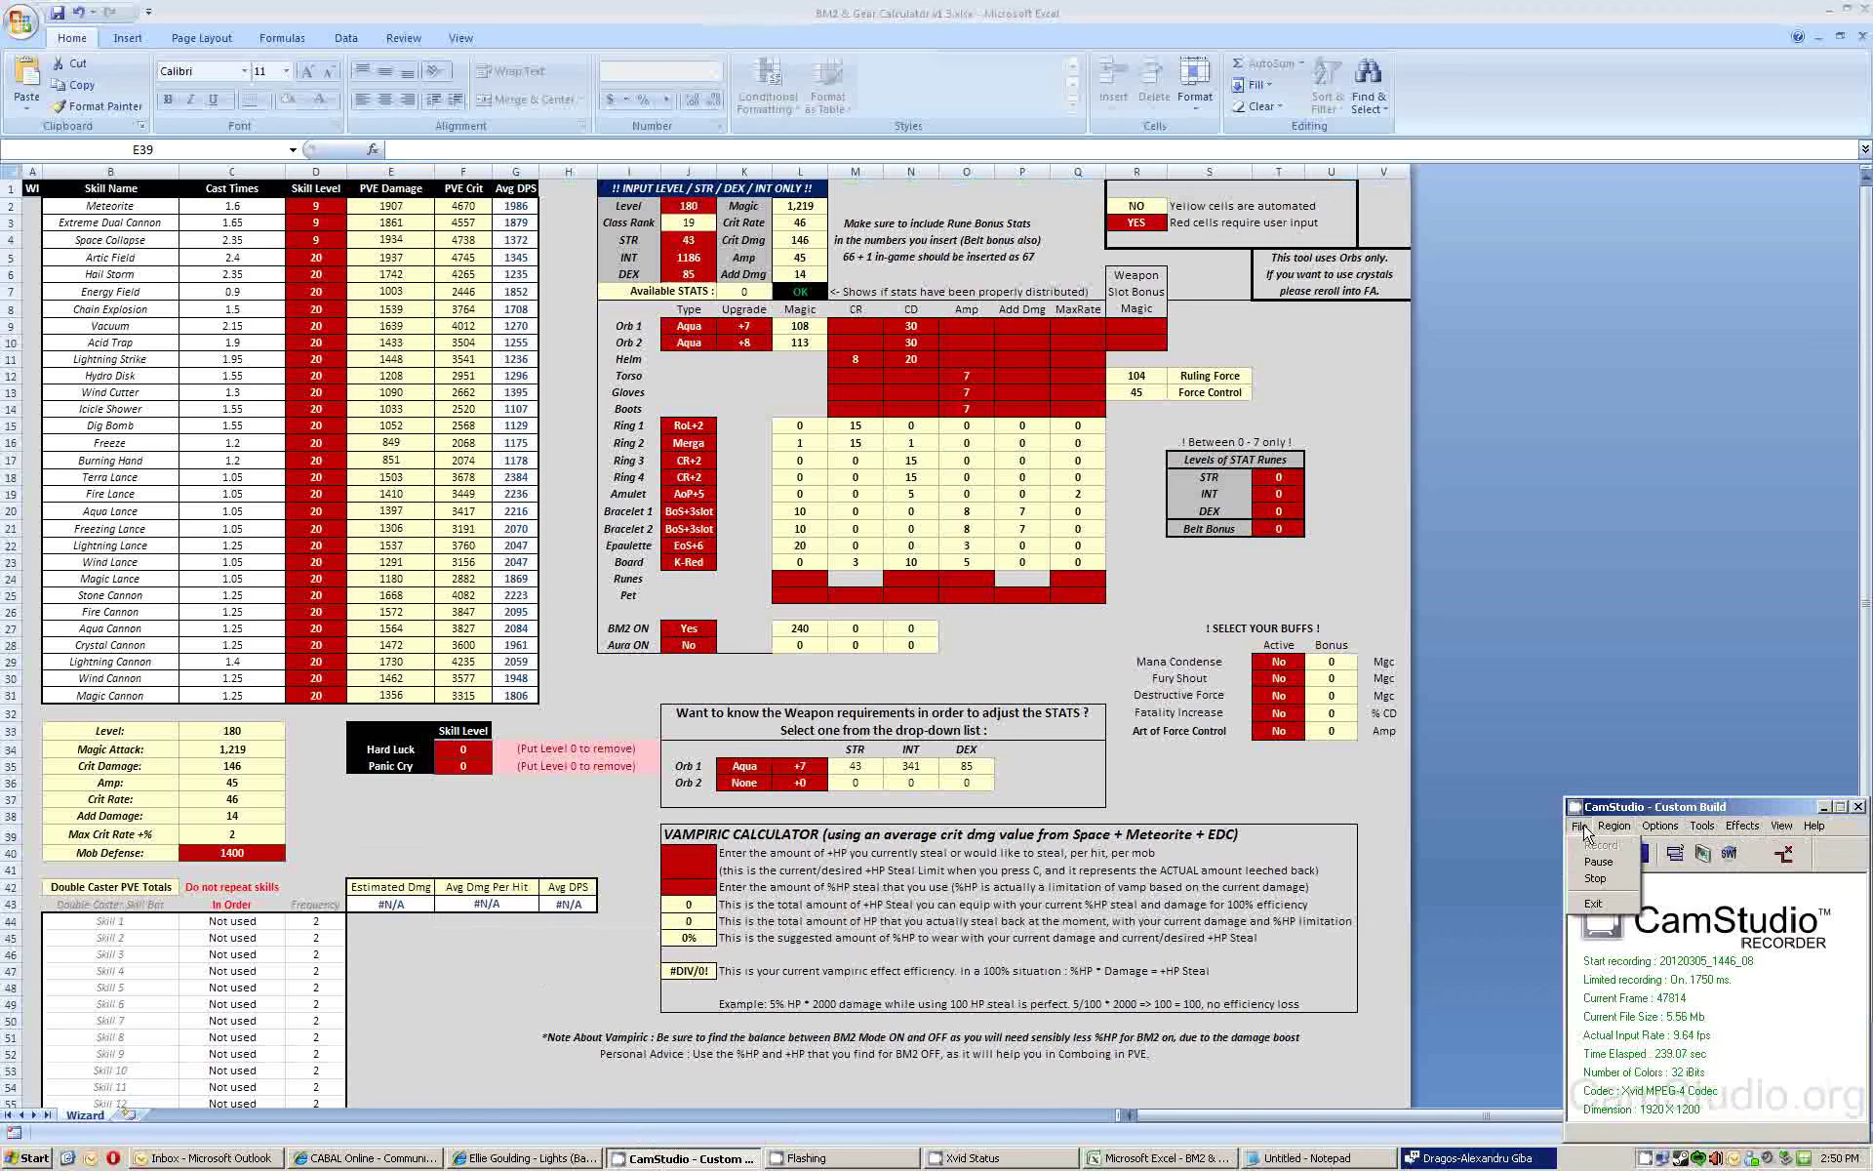
left_click(1510, 757)
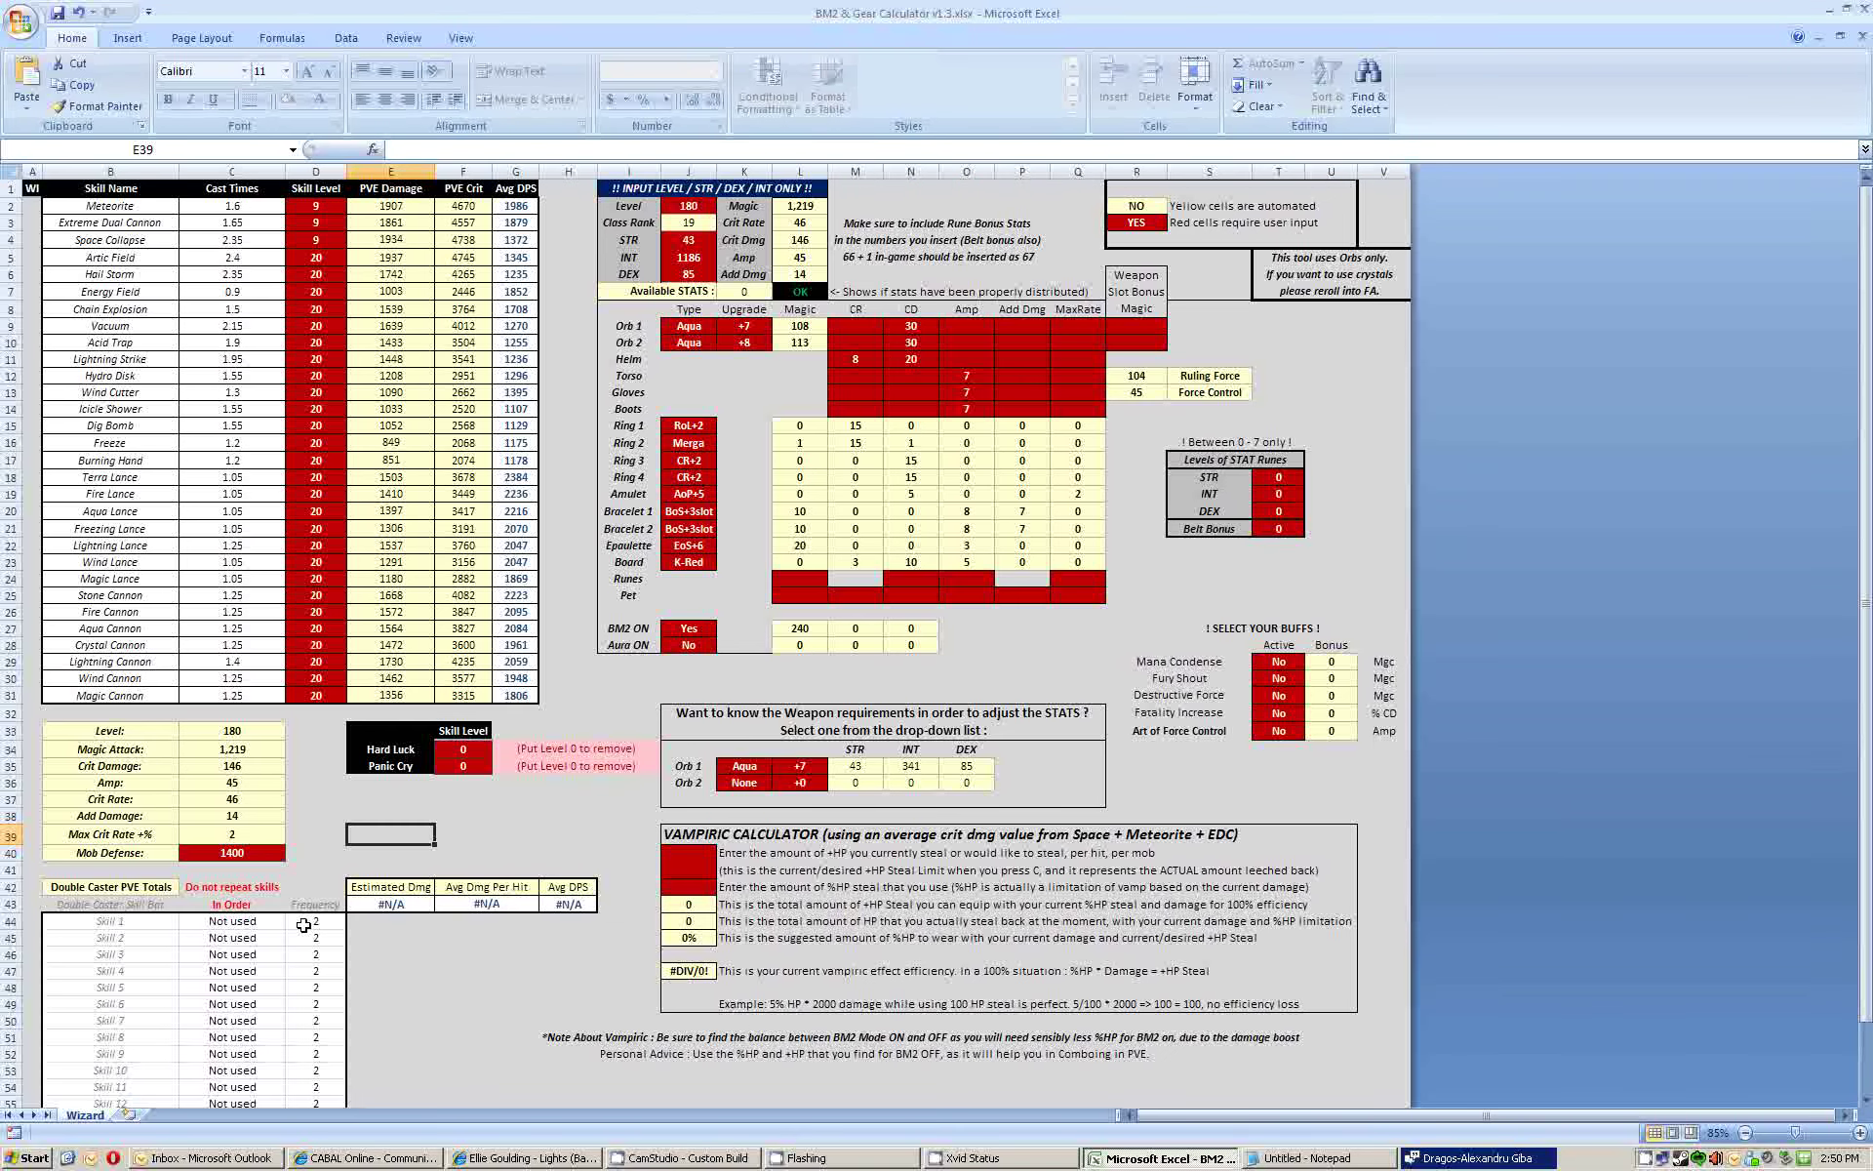
- Set Skill 1 to Space Collapse in the Double Caster PVE Totals table
scroll(305, 925, "down", 3)
left_click(234, 766)
left_click(292, 766)
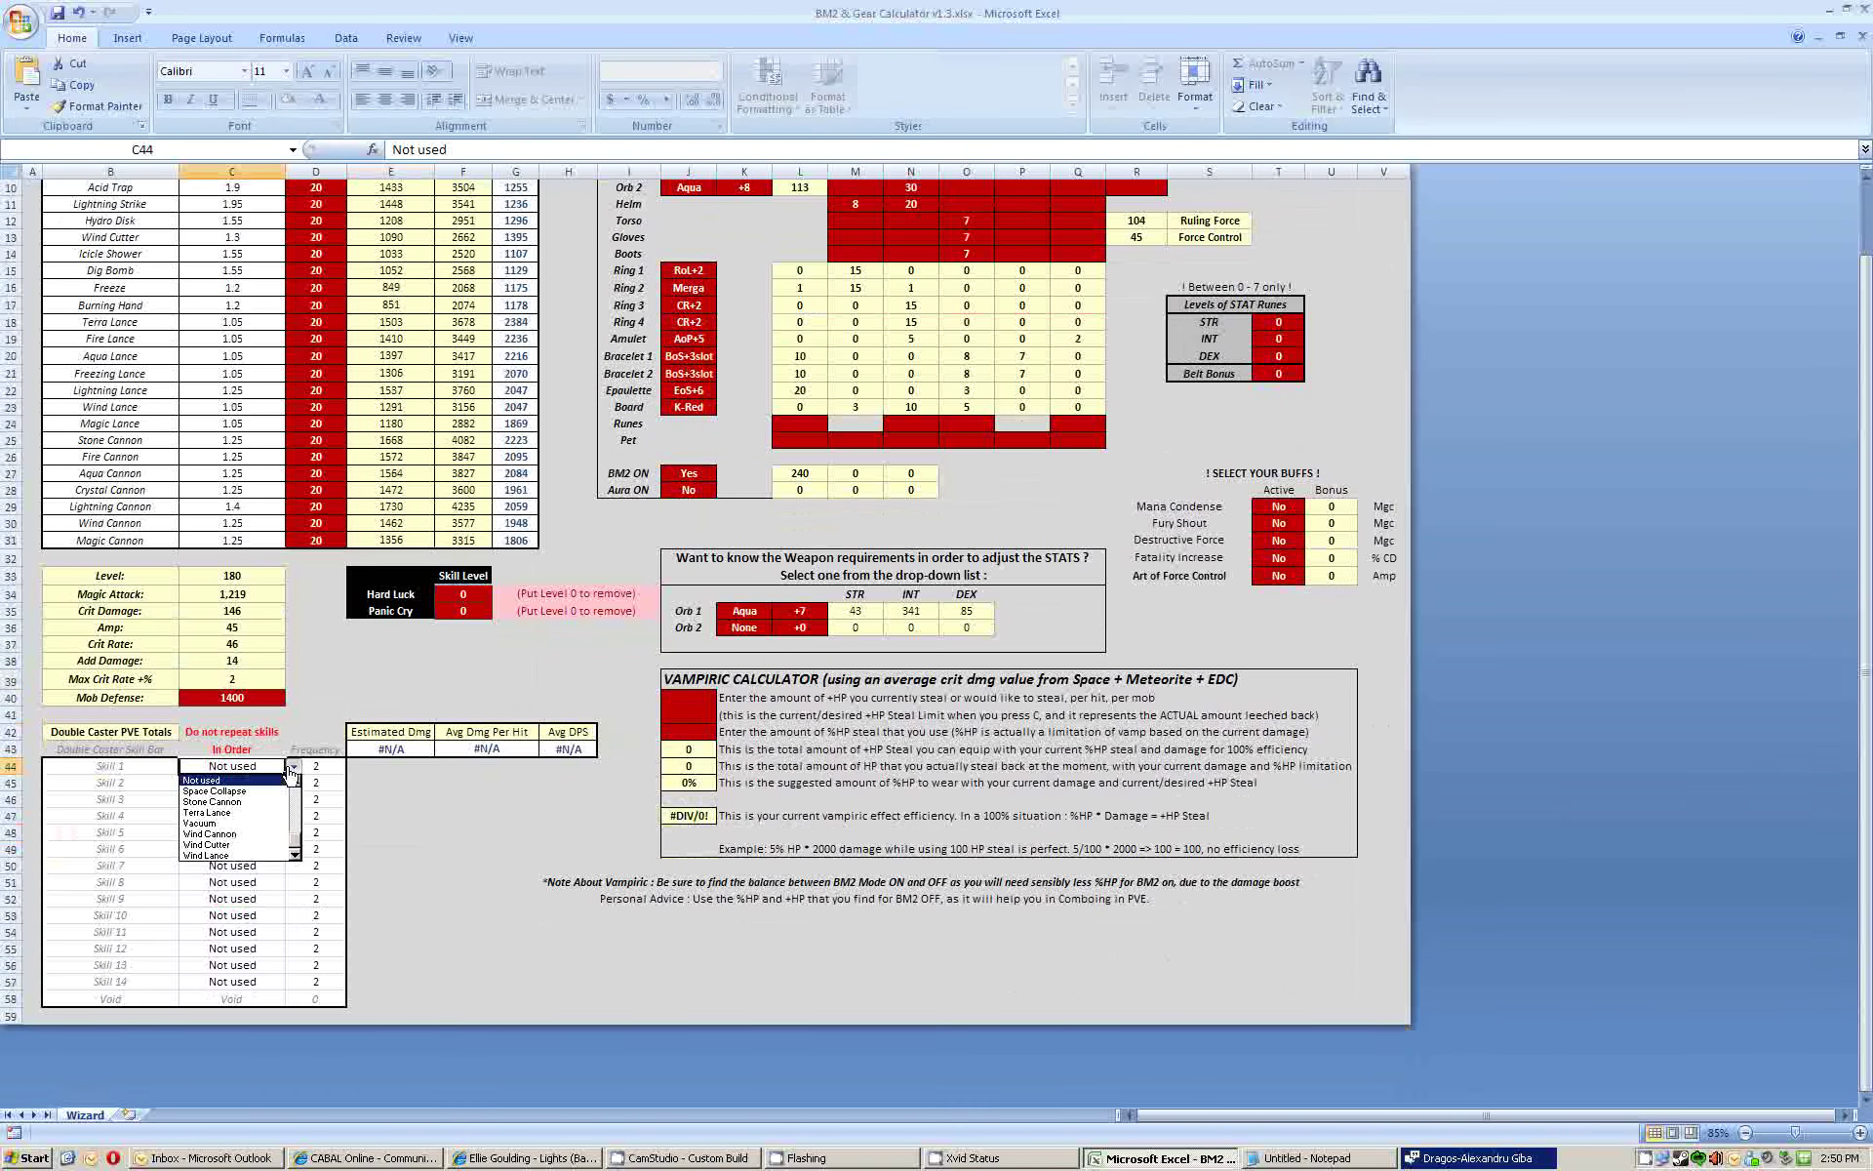
left_click(265, 792)
- Set Skill 2 to Meteorite in the Double Caster skill bar
left_click(234, 782)
left_click(293, 782)
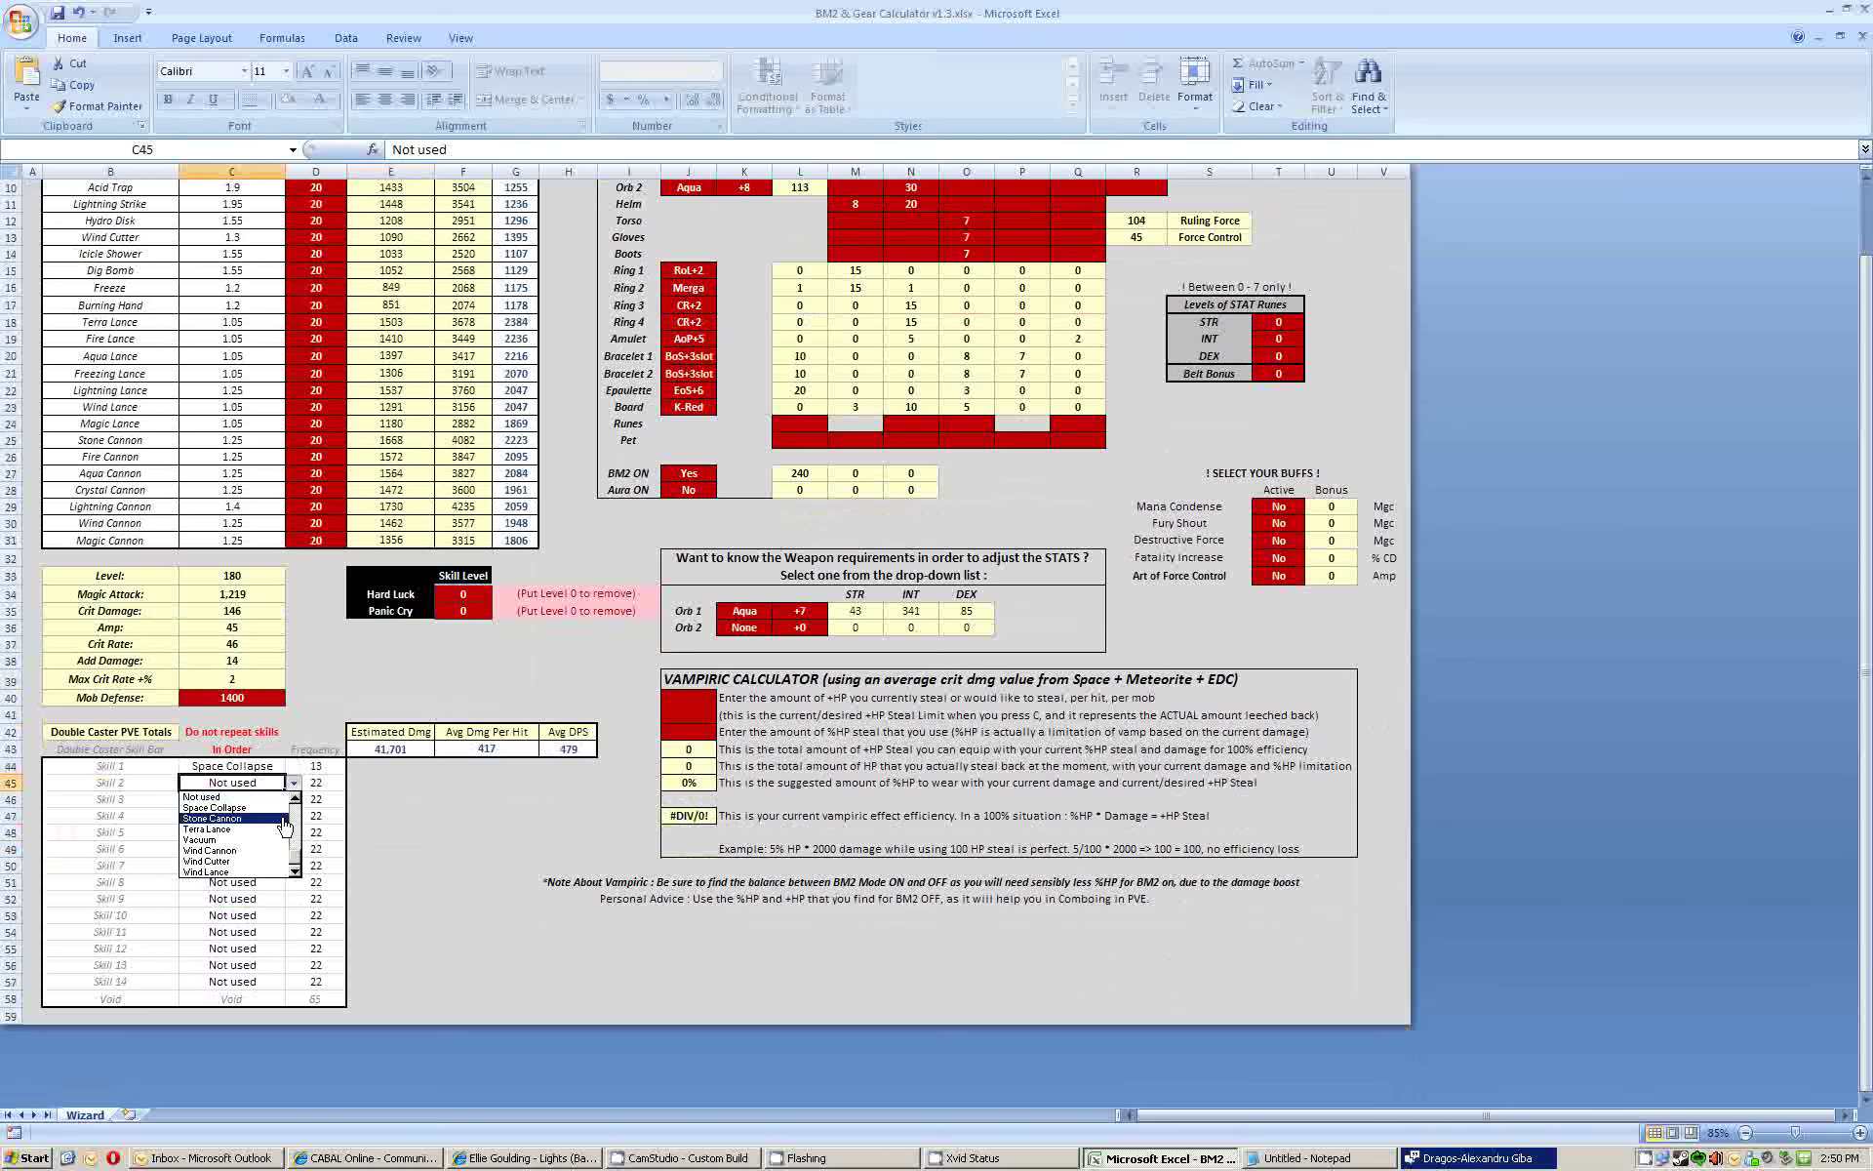
scroll(293, 859, "up", 2)
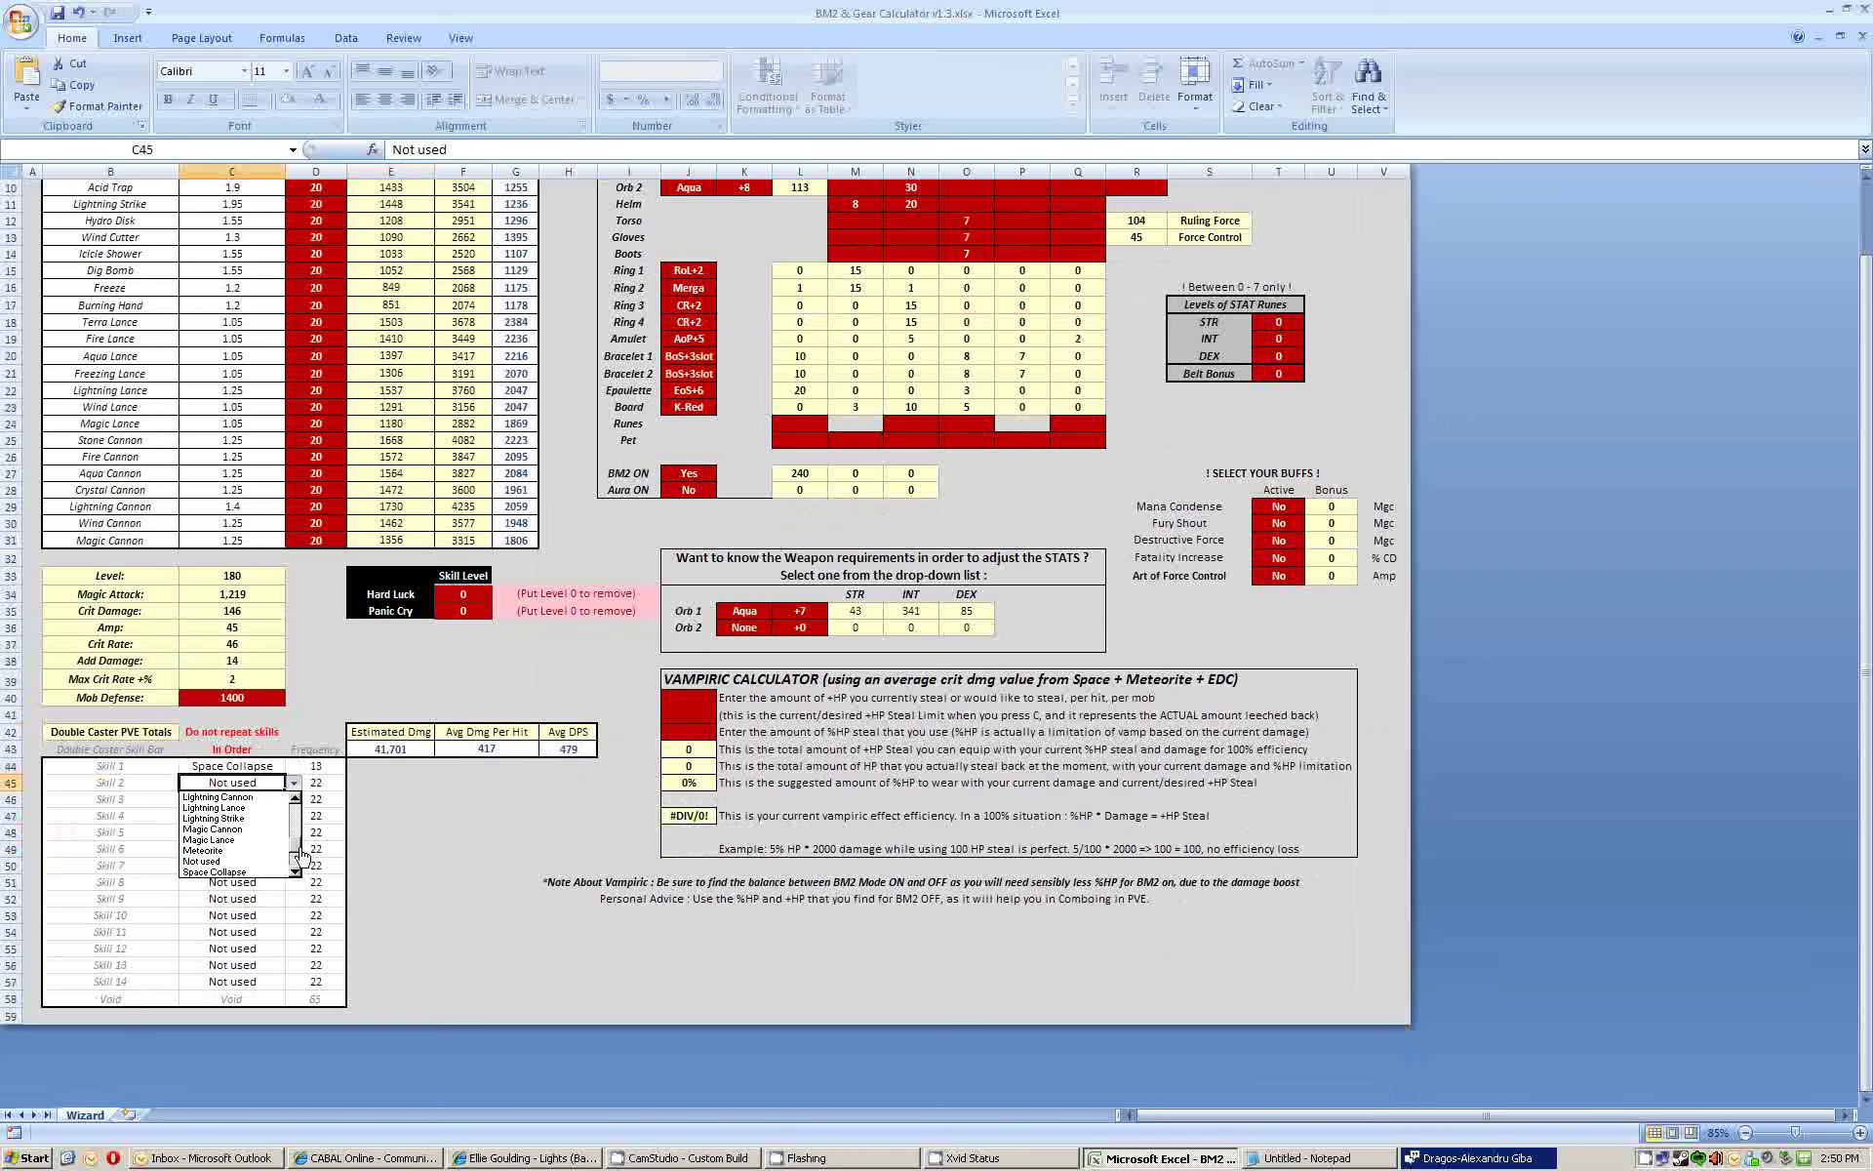
scroll(301, 854, "up", 4)
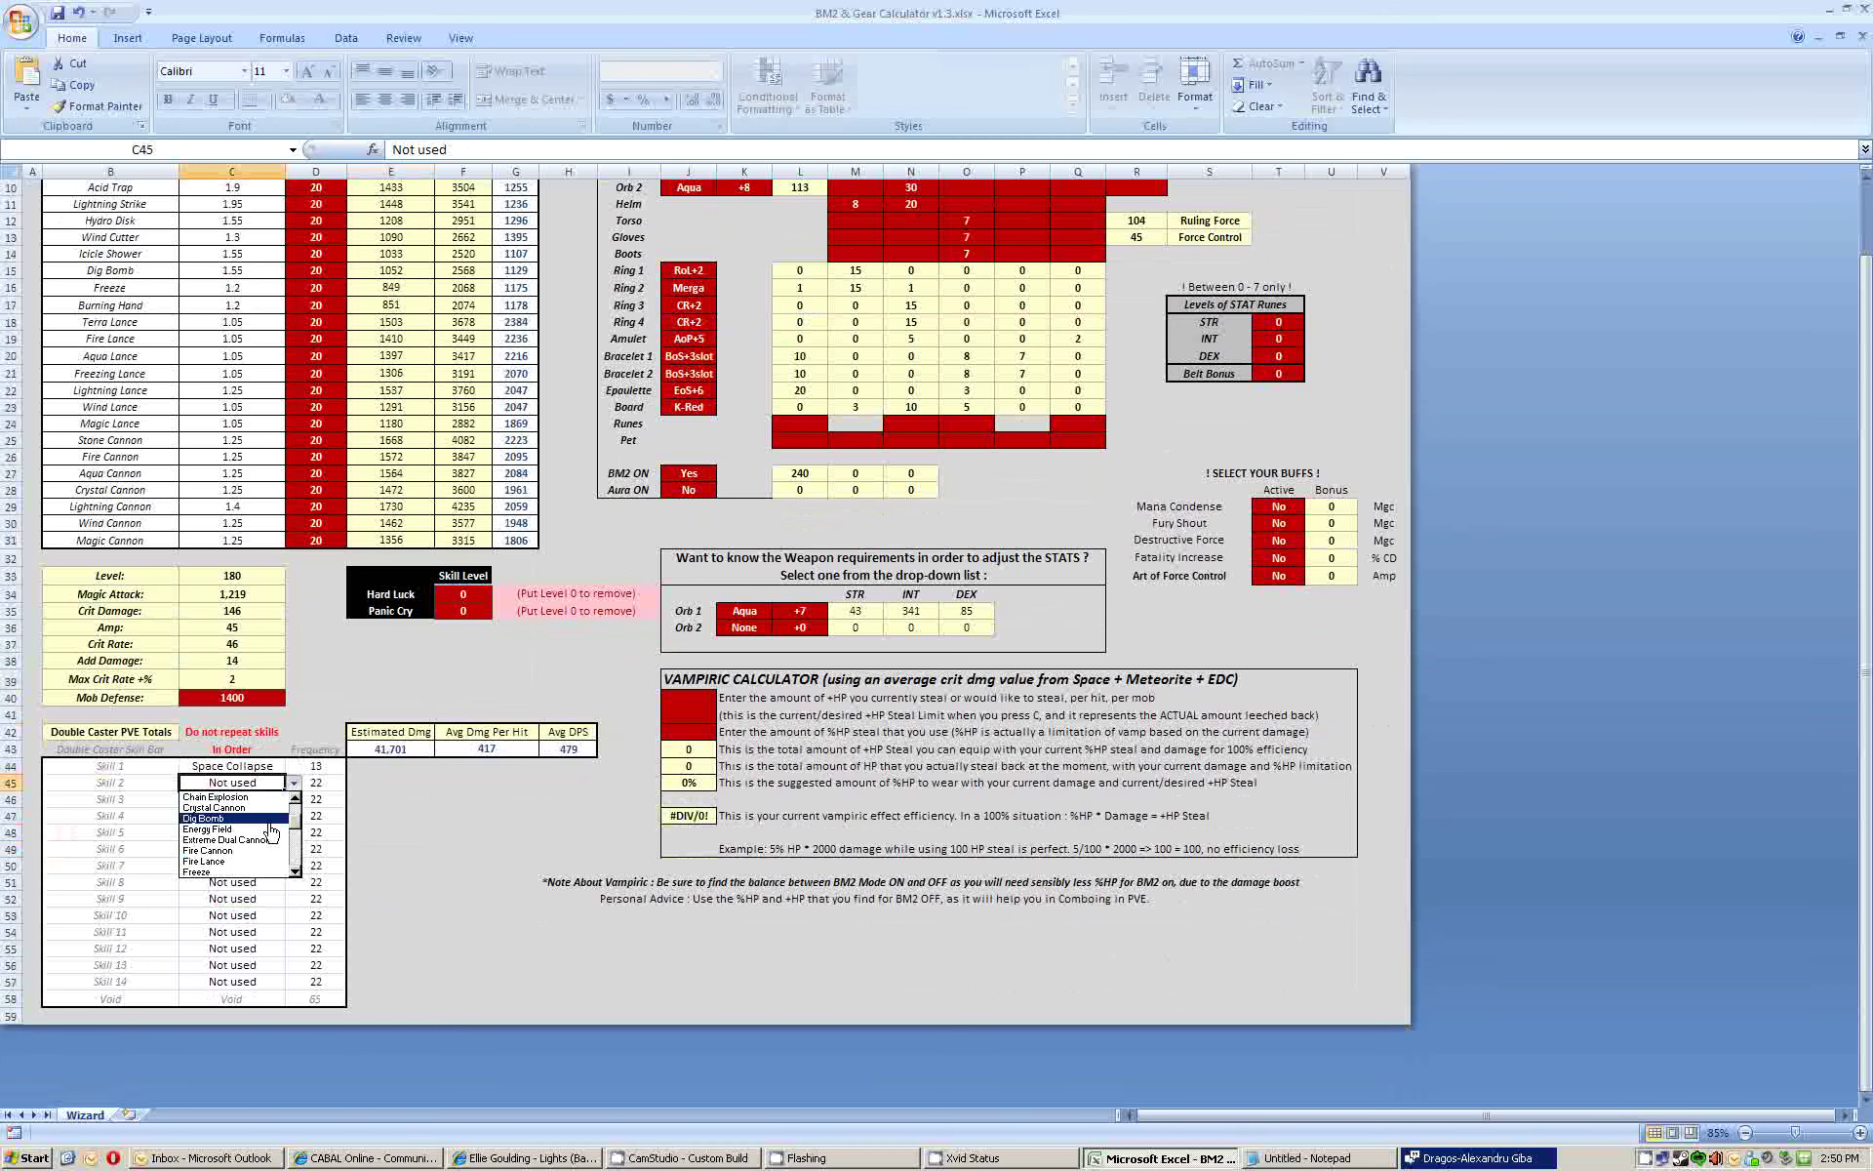
scroll(289, 863, "down", 2)
scroll(273, 858, "down", 3)
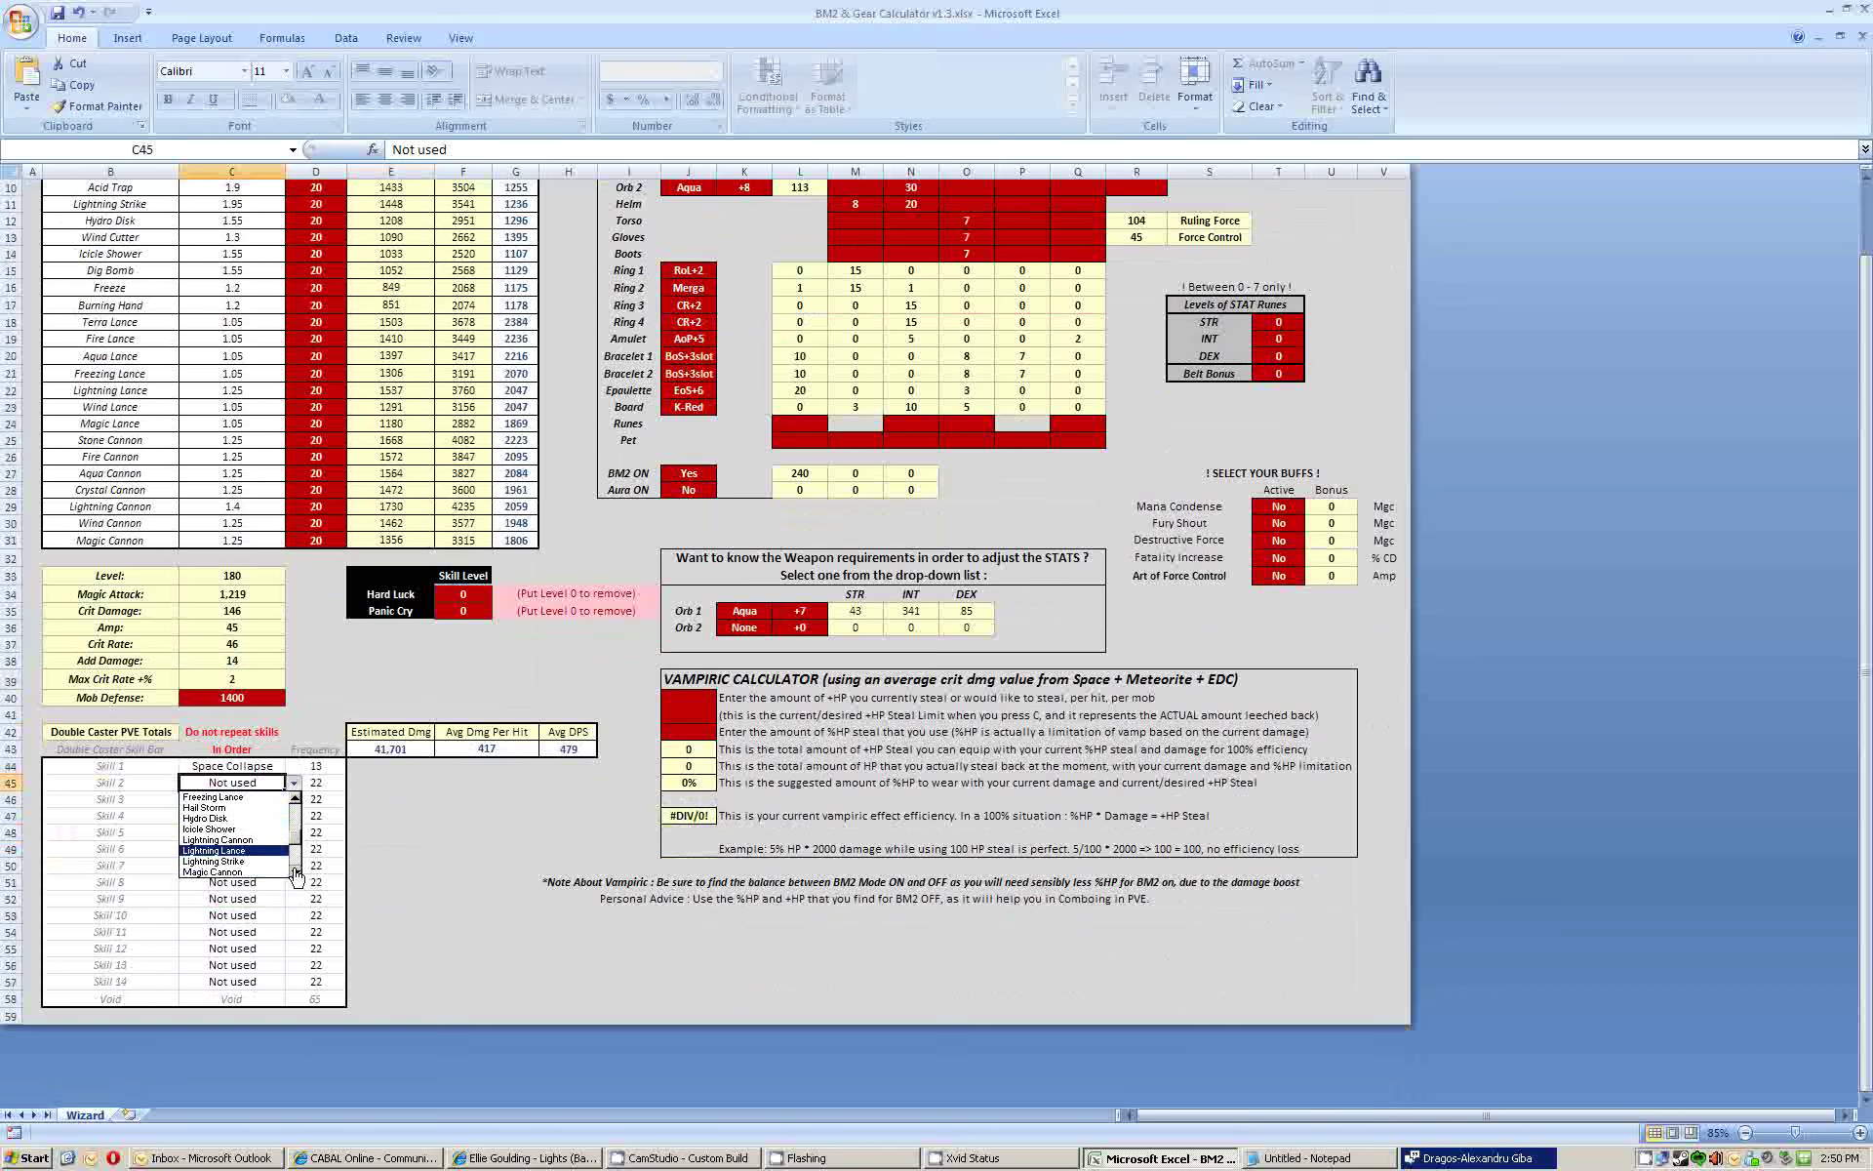
left_click(253, 841)
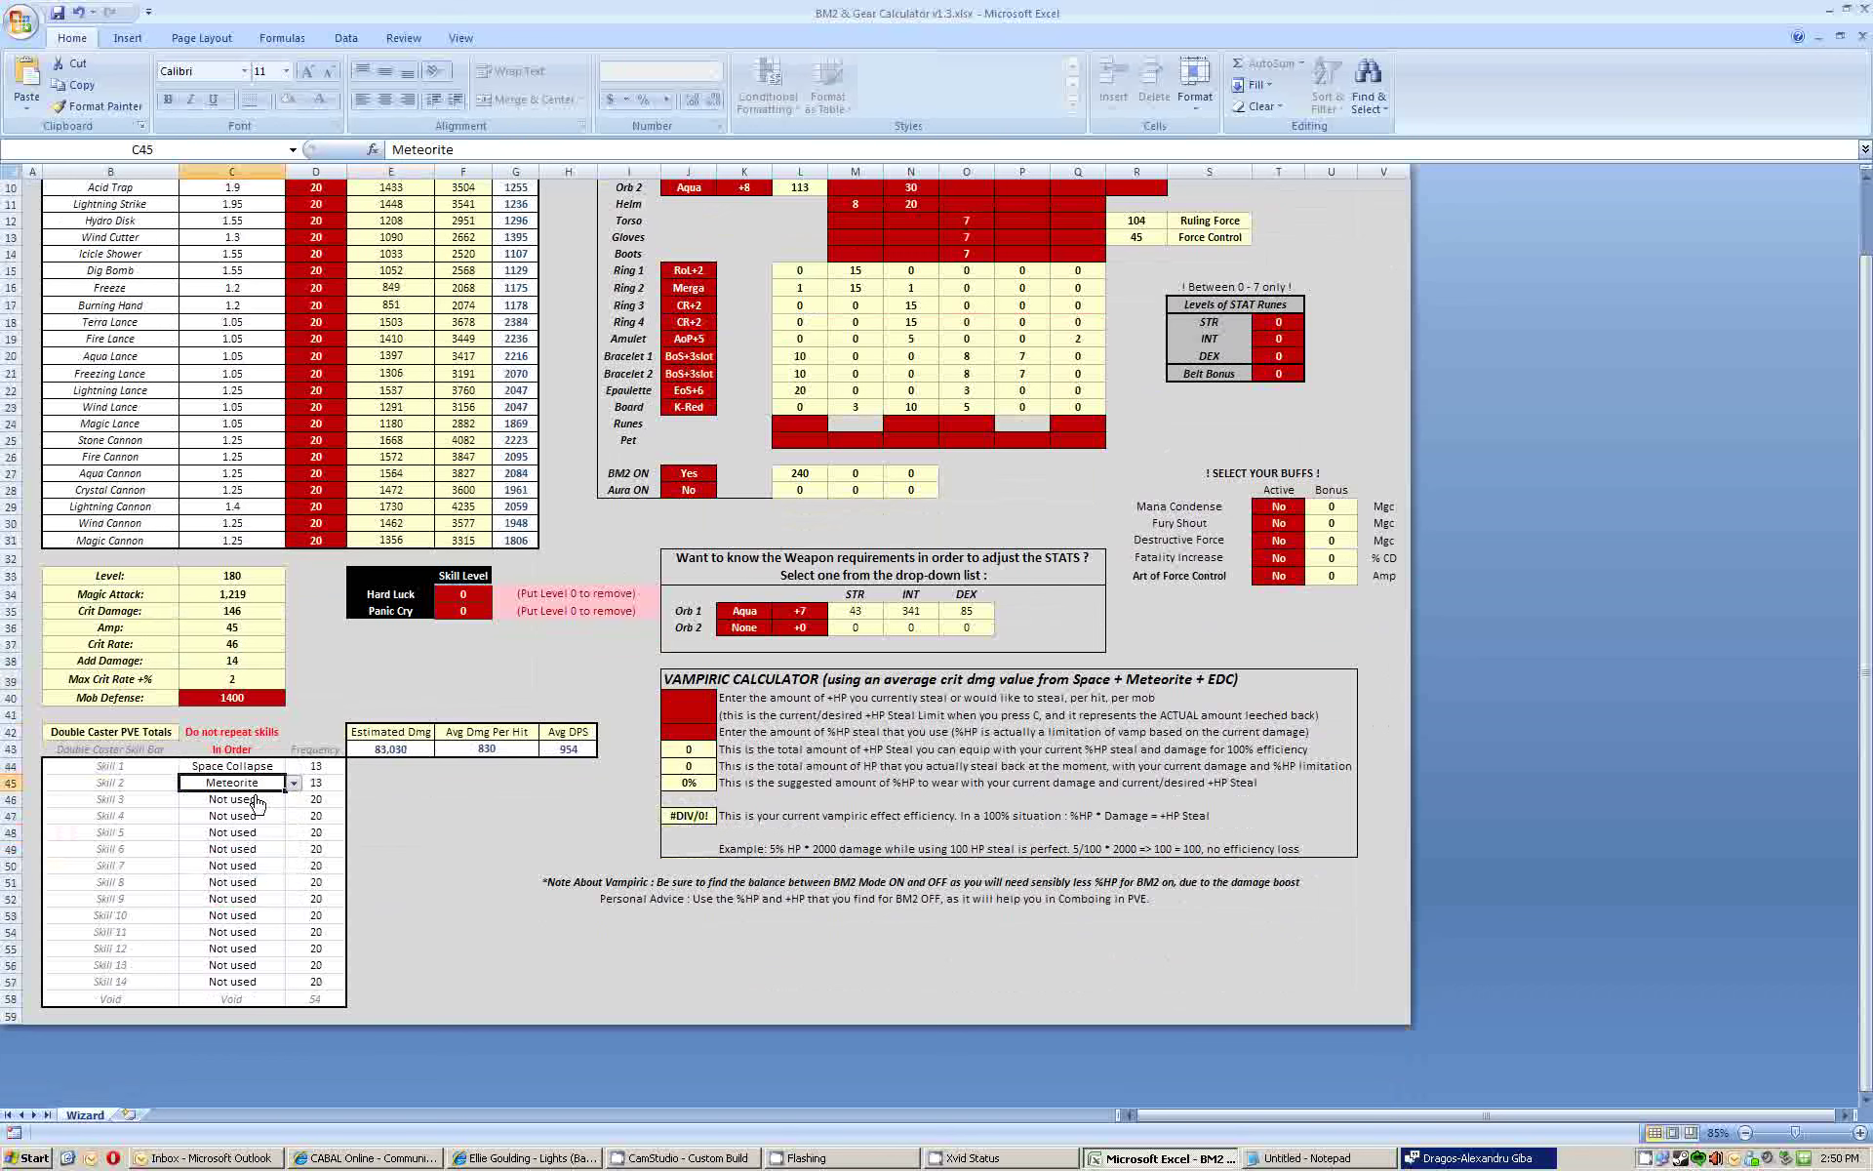
- Set Skill 3 to Extreme Dual Cannon in the Double Caster skill bar
left_click(237, 802)
left_click(294, 799)
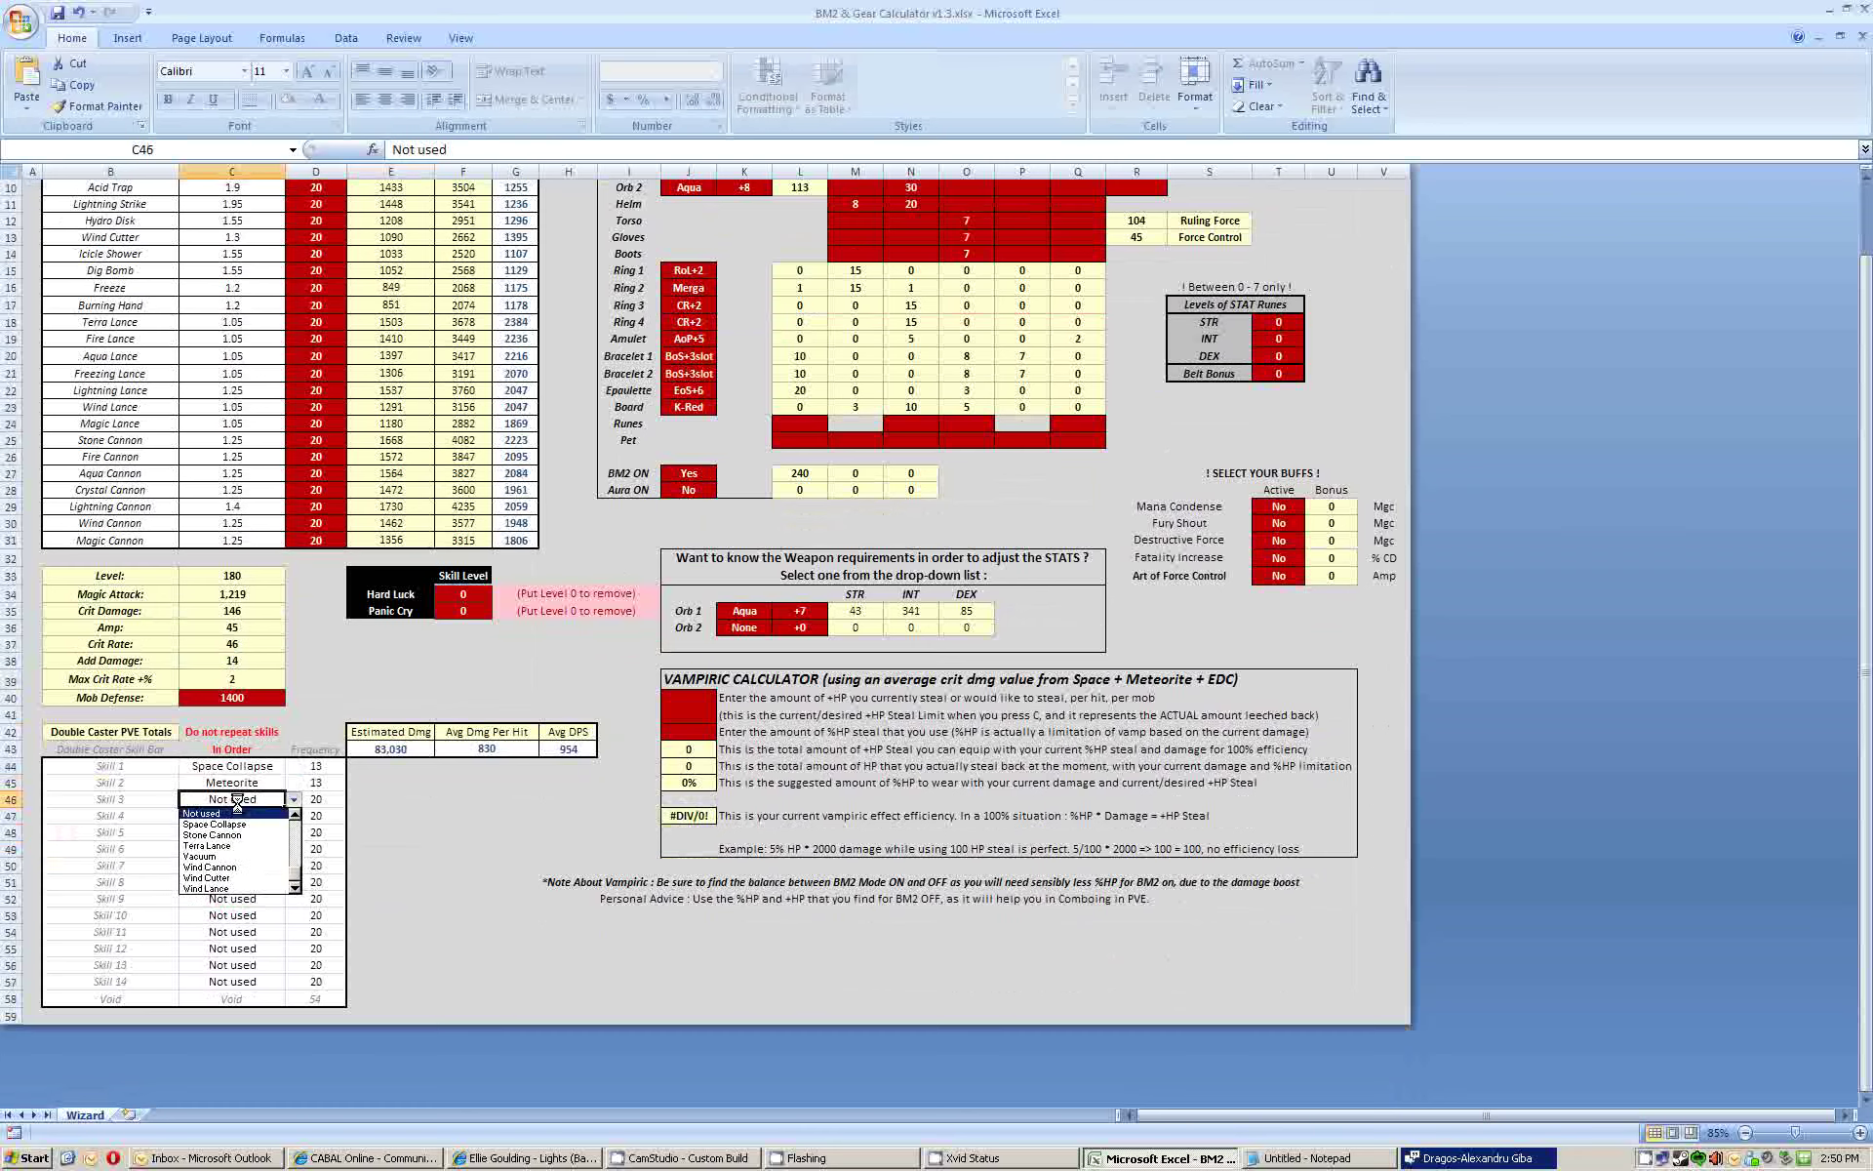
scroll(296, 814, "down", 3)
scroll(296, 814, "up", 3)
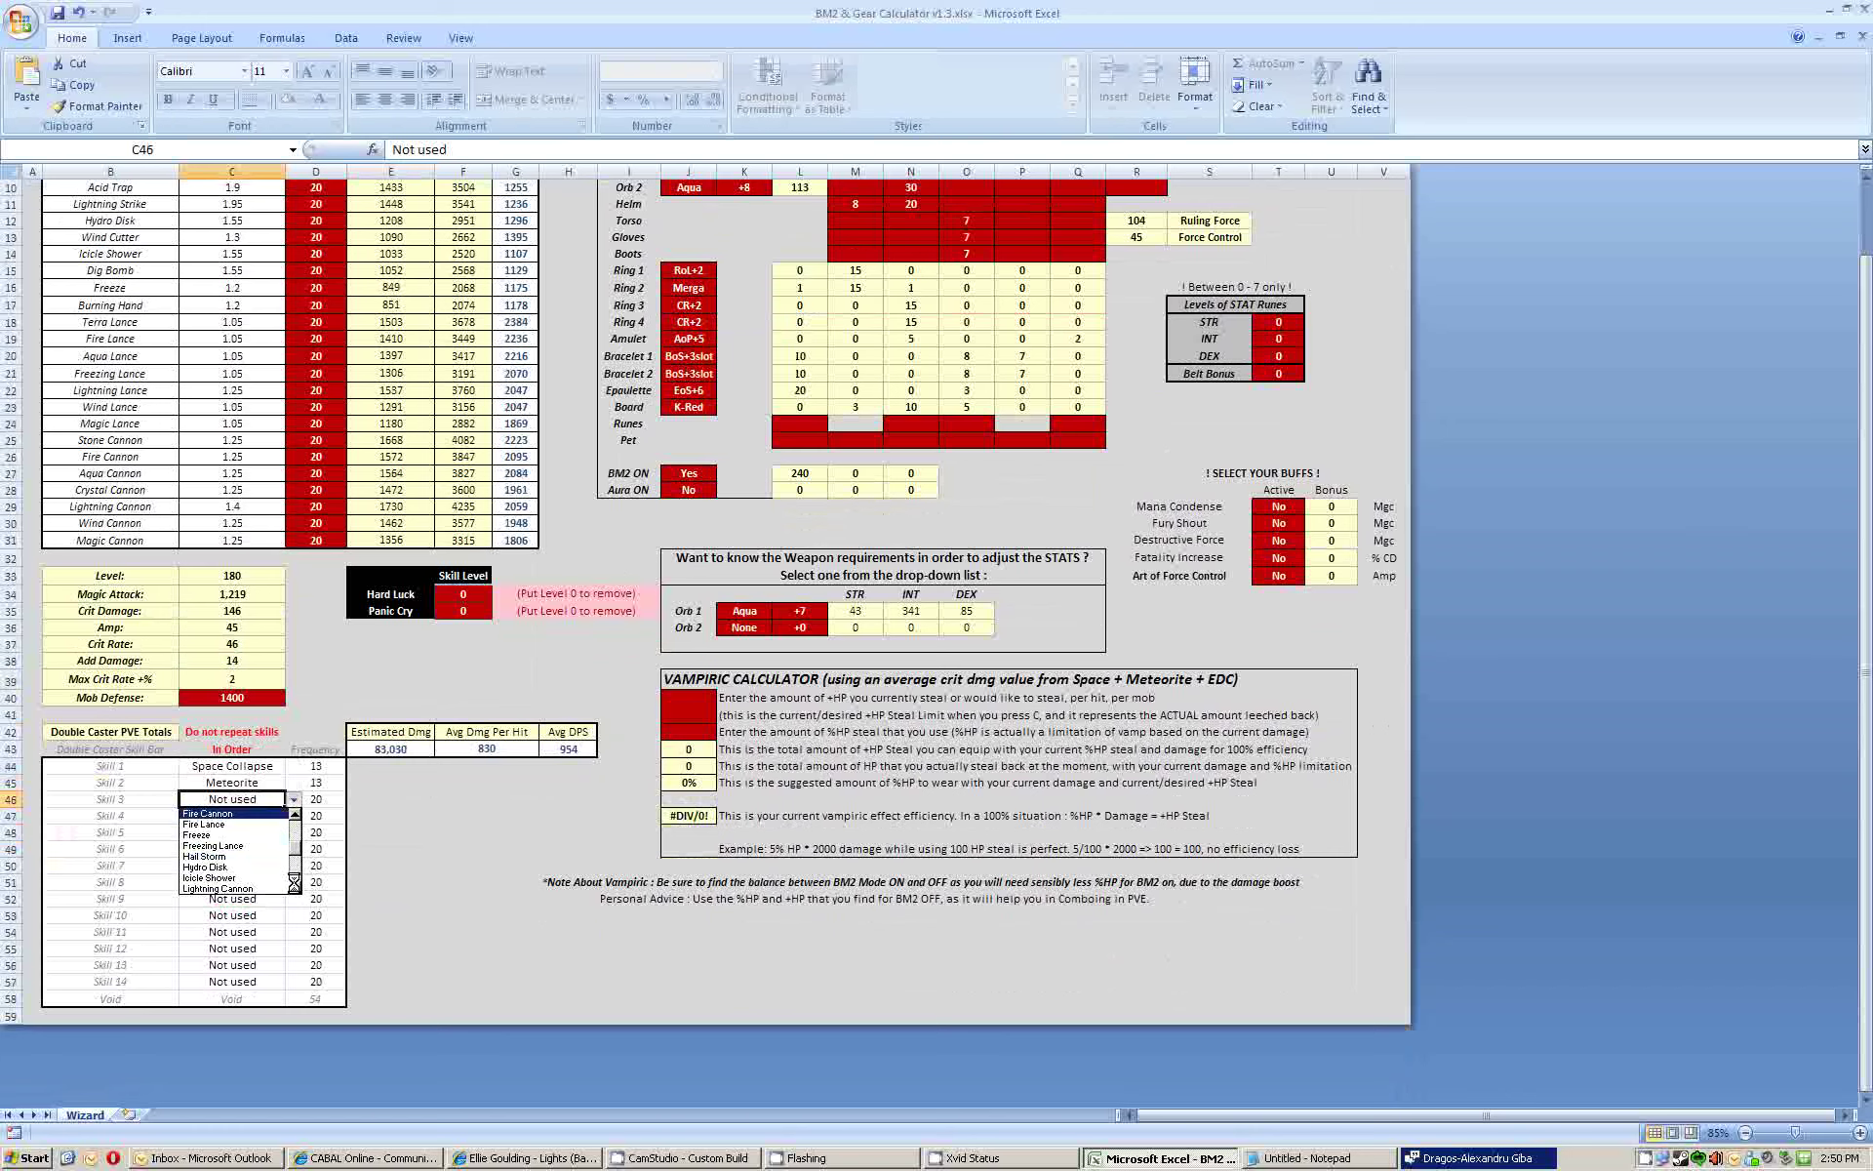
scroll(253, 856, "up", 2)
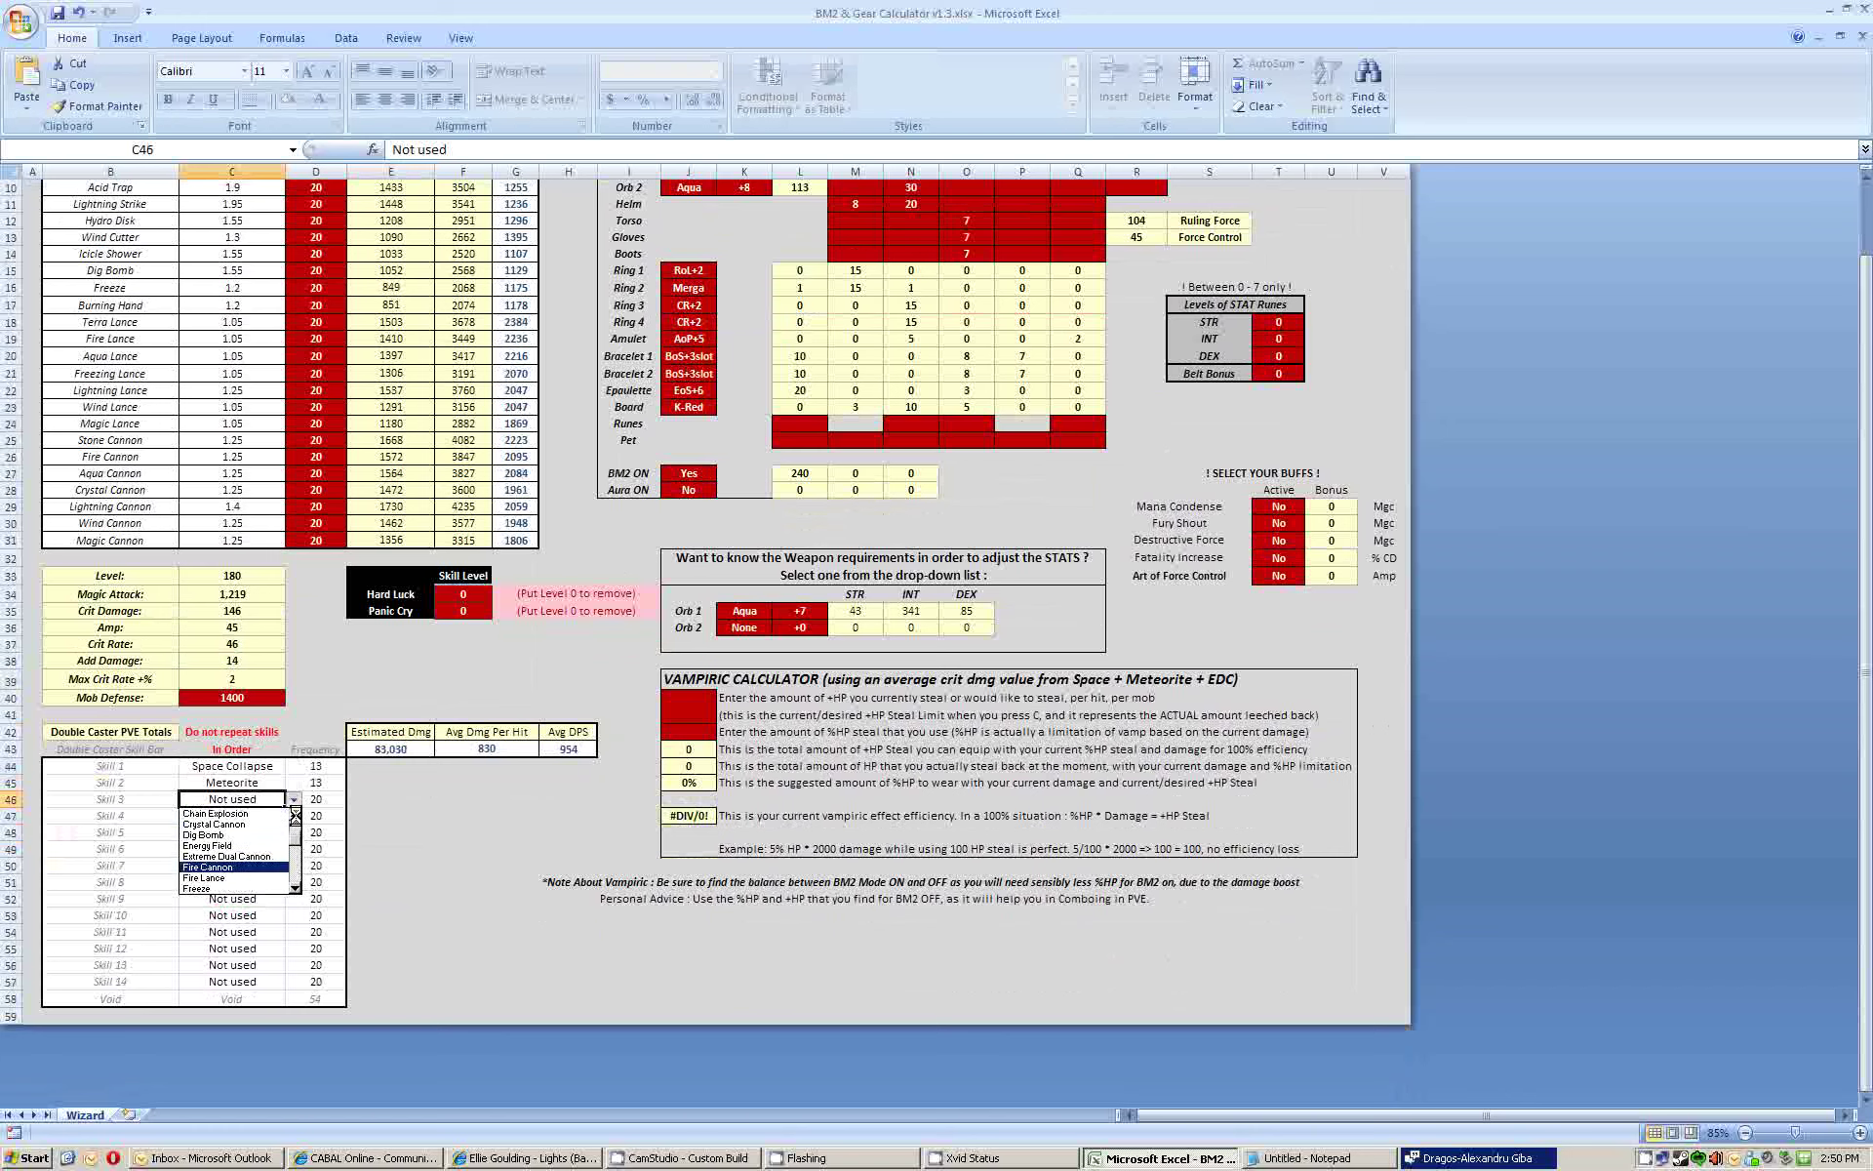
left_click(253, 857)
- Set Skill 4 to Hail Storm and Skill 5 to Lightning Cannon in the Double Caster skill bar
left_click(239, 815)
left_click(292, 816)
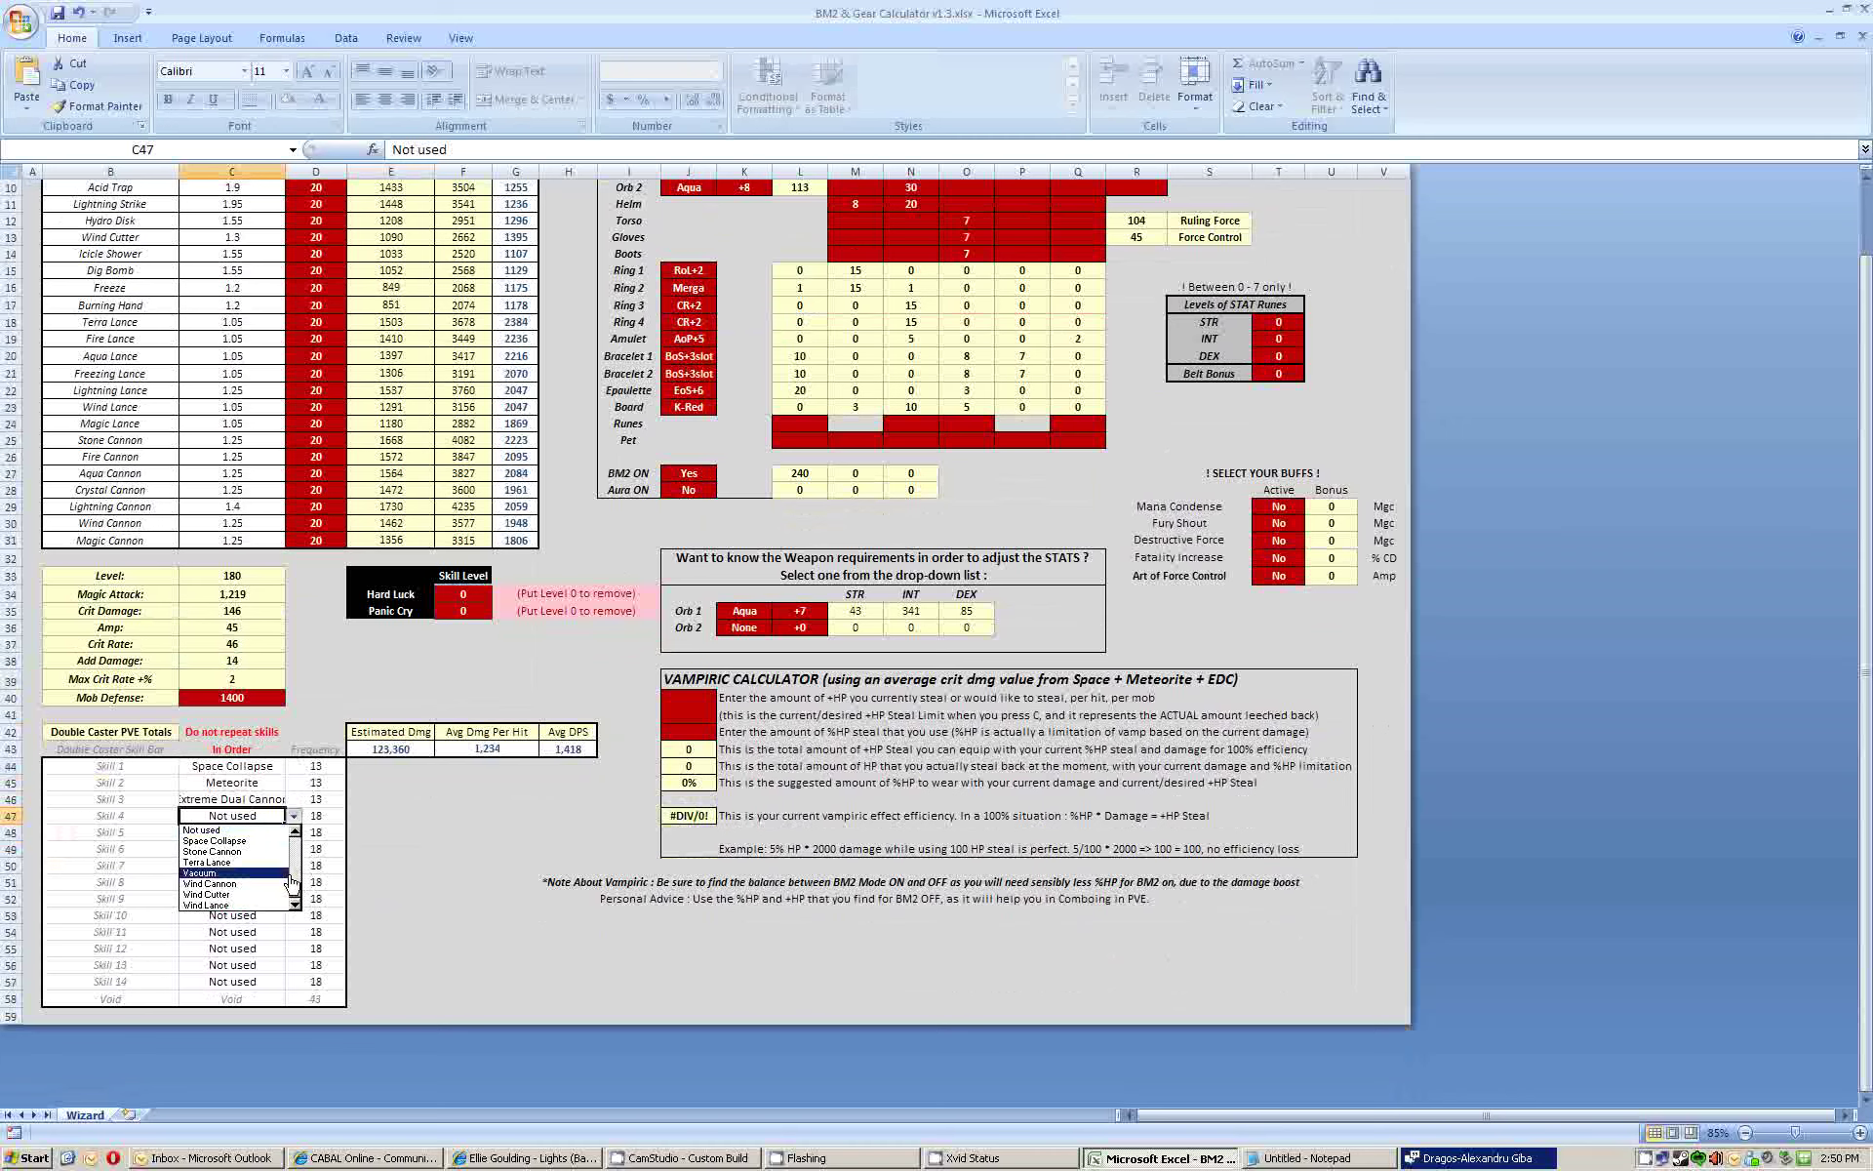
scroll(291, 856, "up", 3)
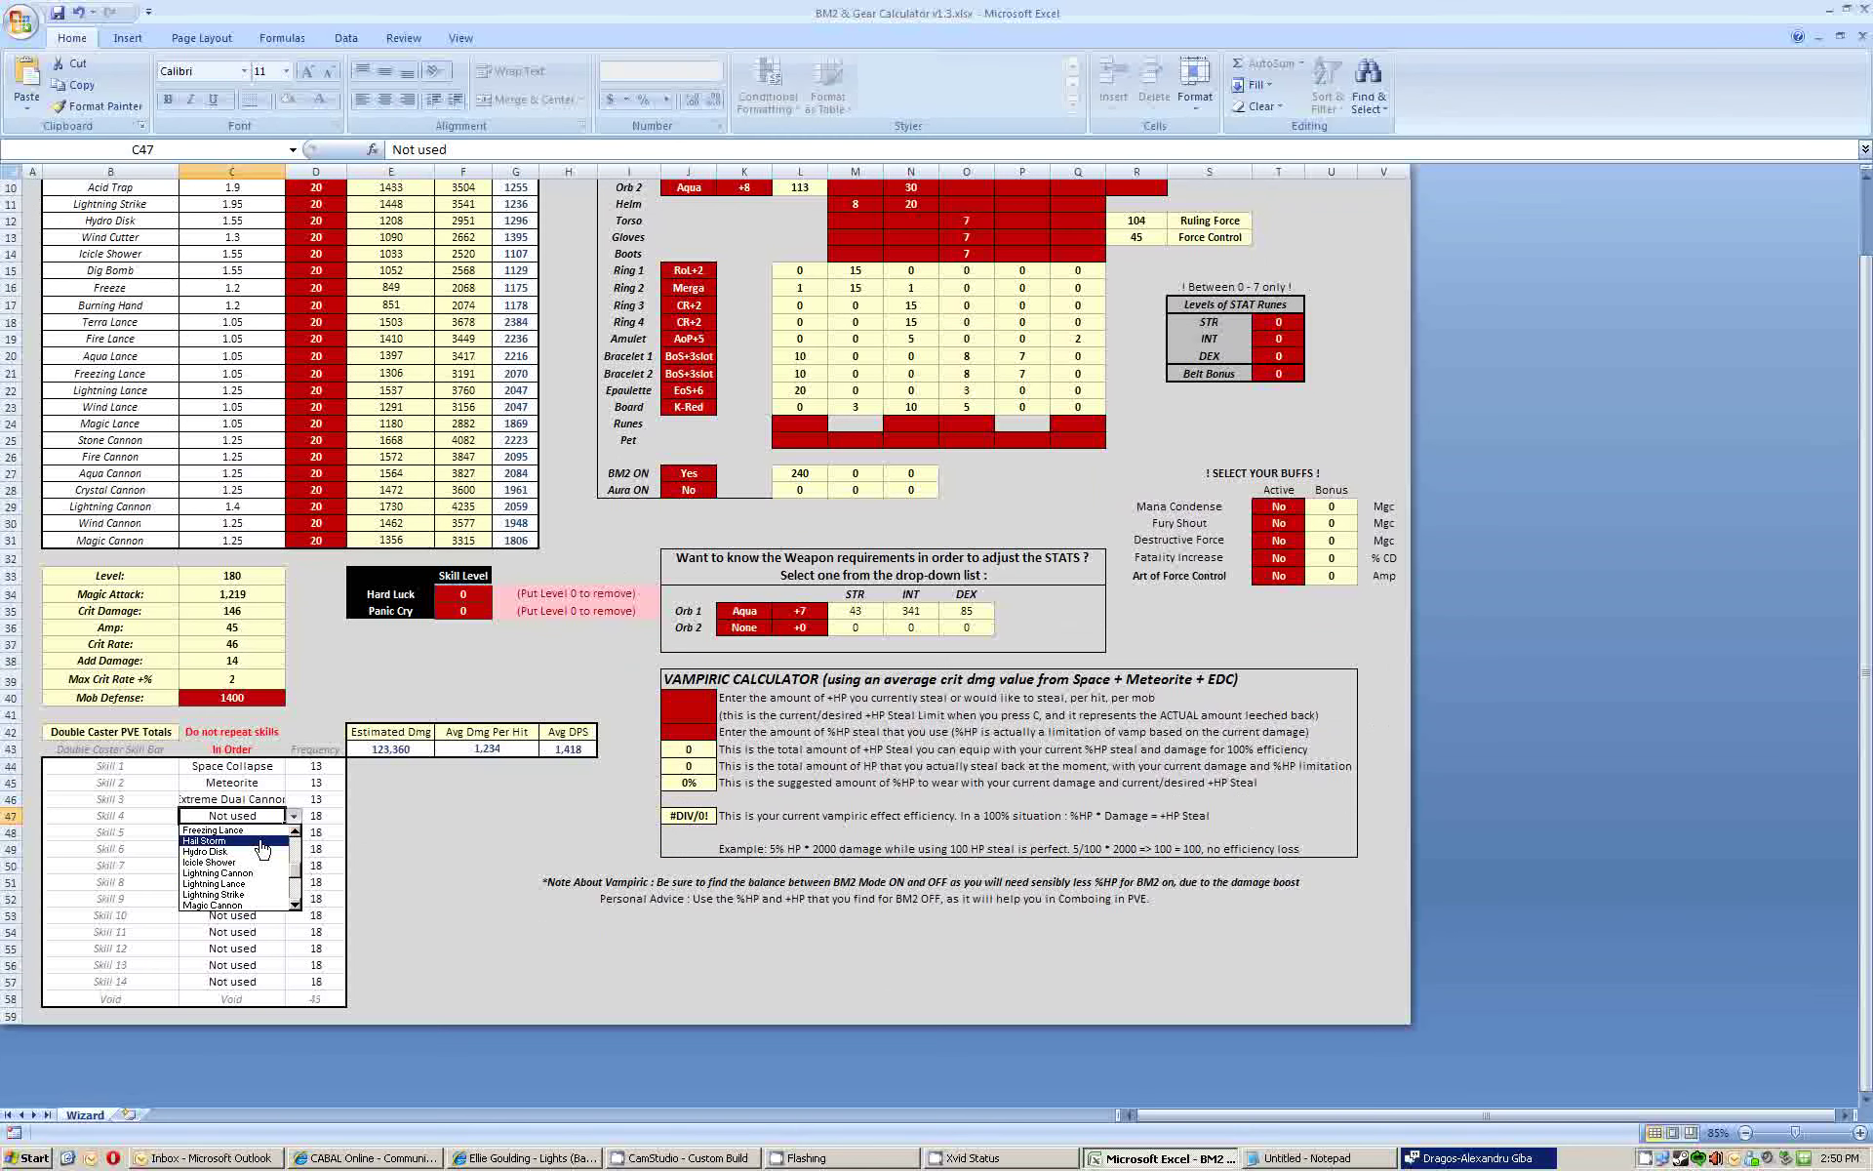
key("Return")
left_click(293, 832)
scroll(295, 883, "up", 4)
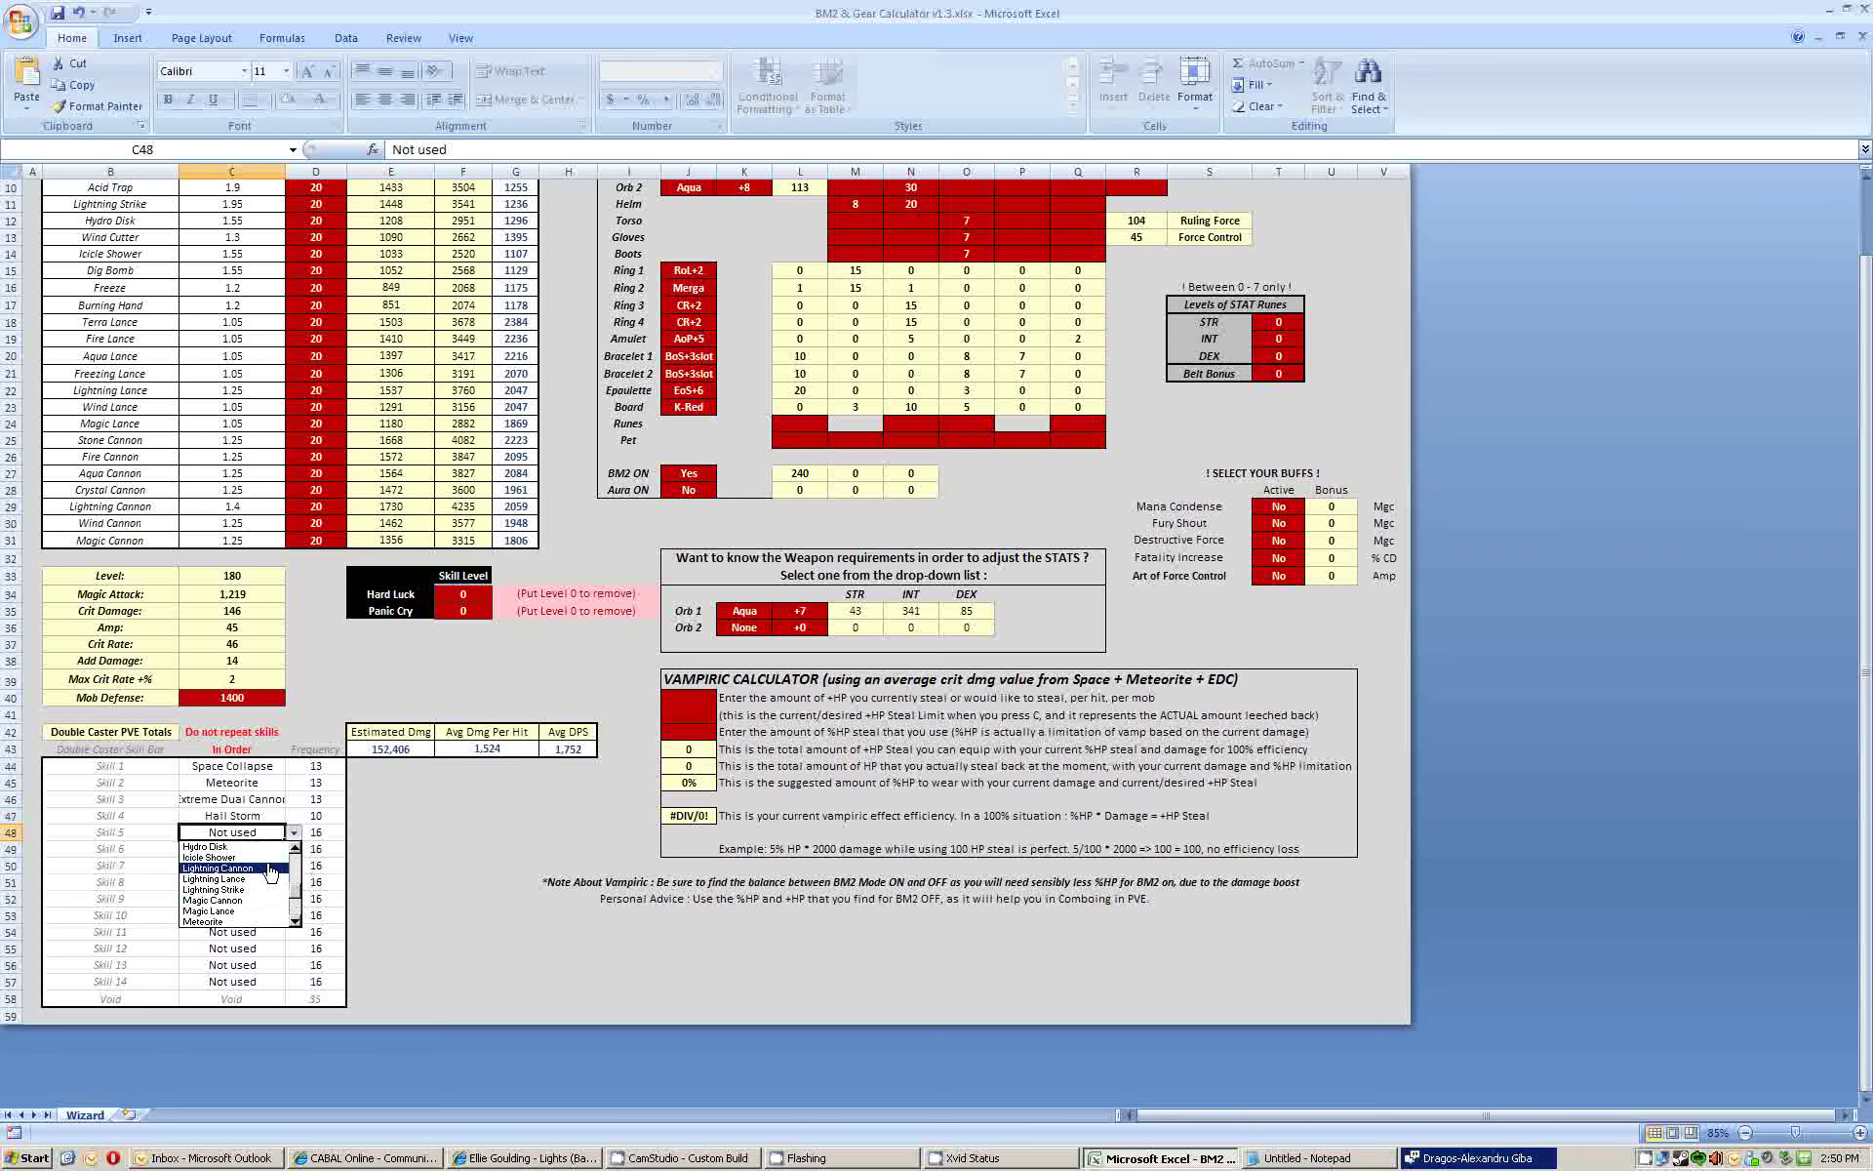
left_click(218, 867)
- Set Skill 6 to Stone Cannon and Skill 7 to Vacuum in the Double Caster skill bar
left_click(268, 849)
left_click(296, 849)
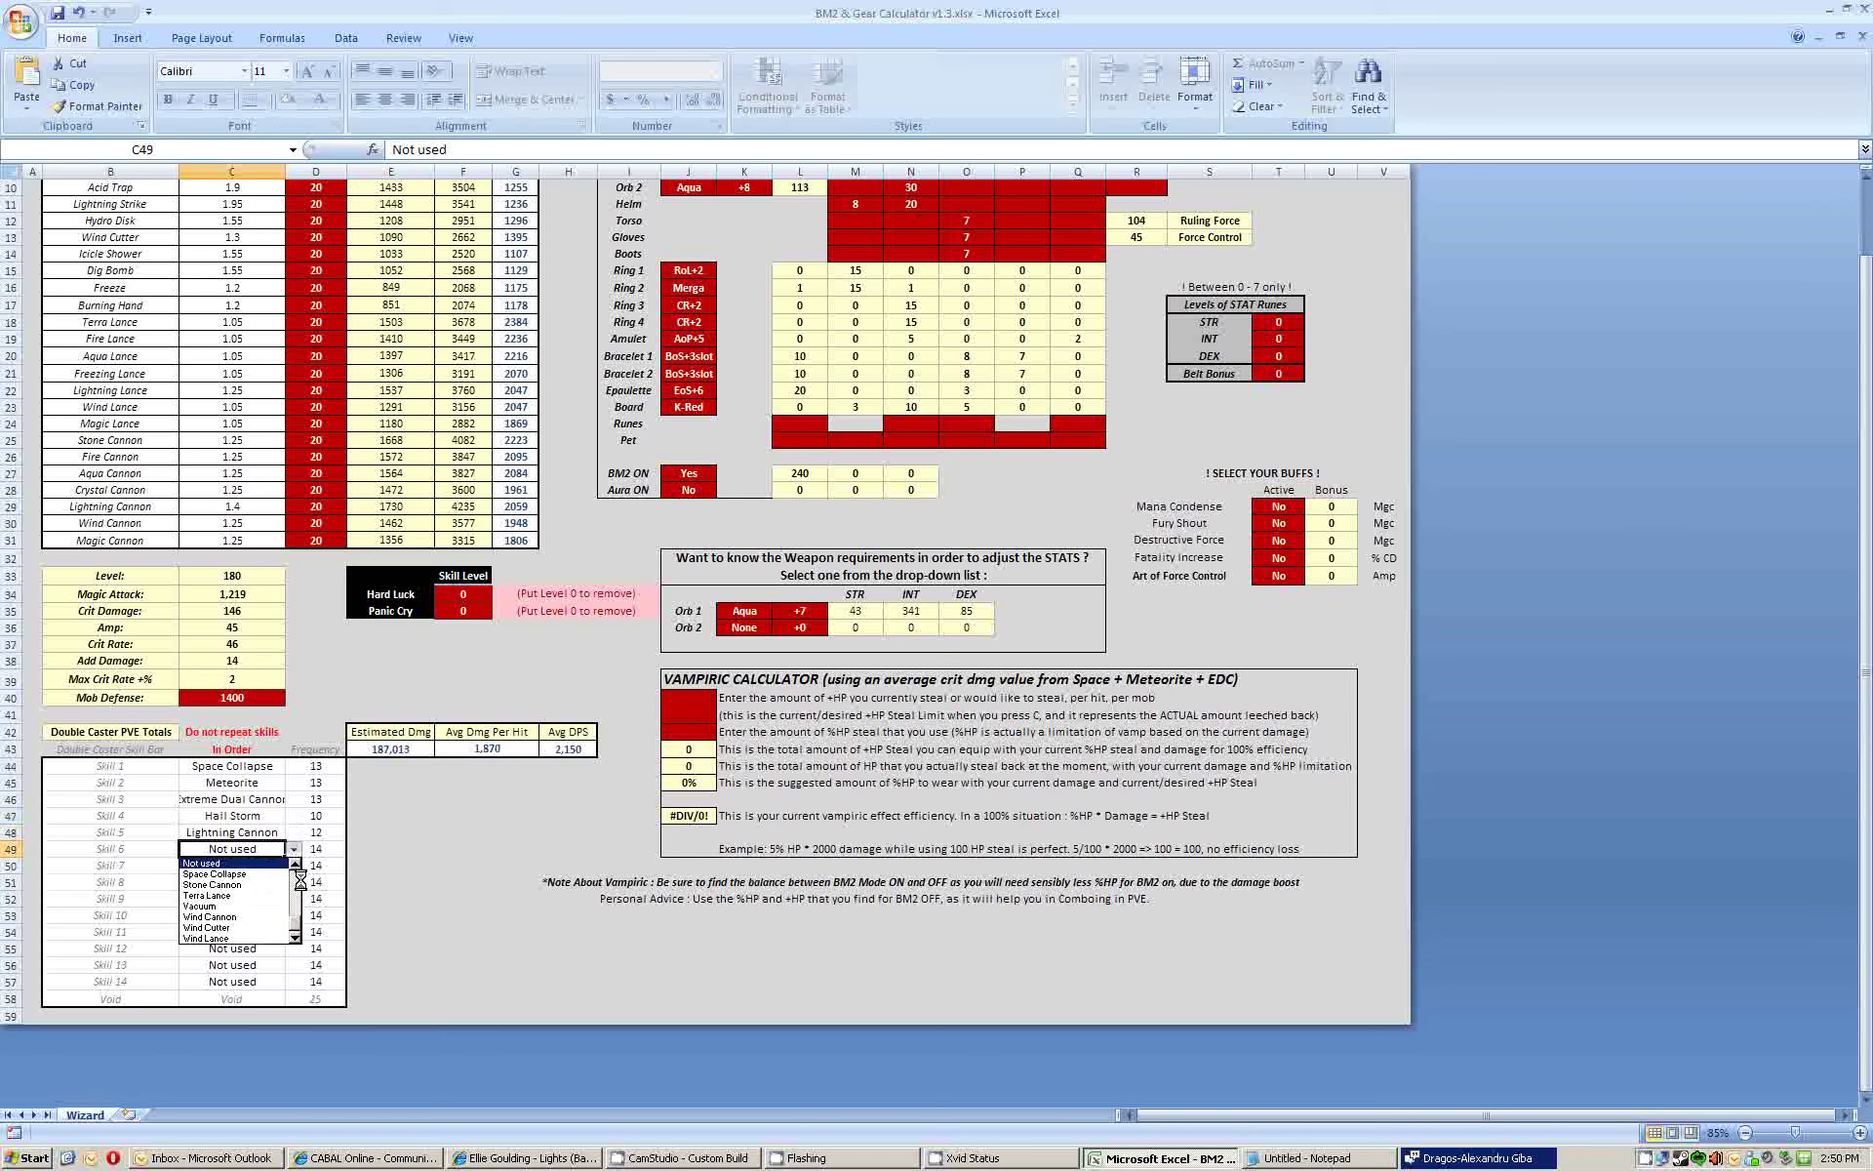
left_click(212, 885)
left_click(251, 865)
left_click(292, 865)
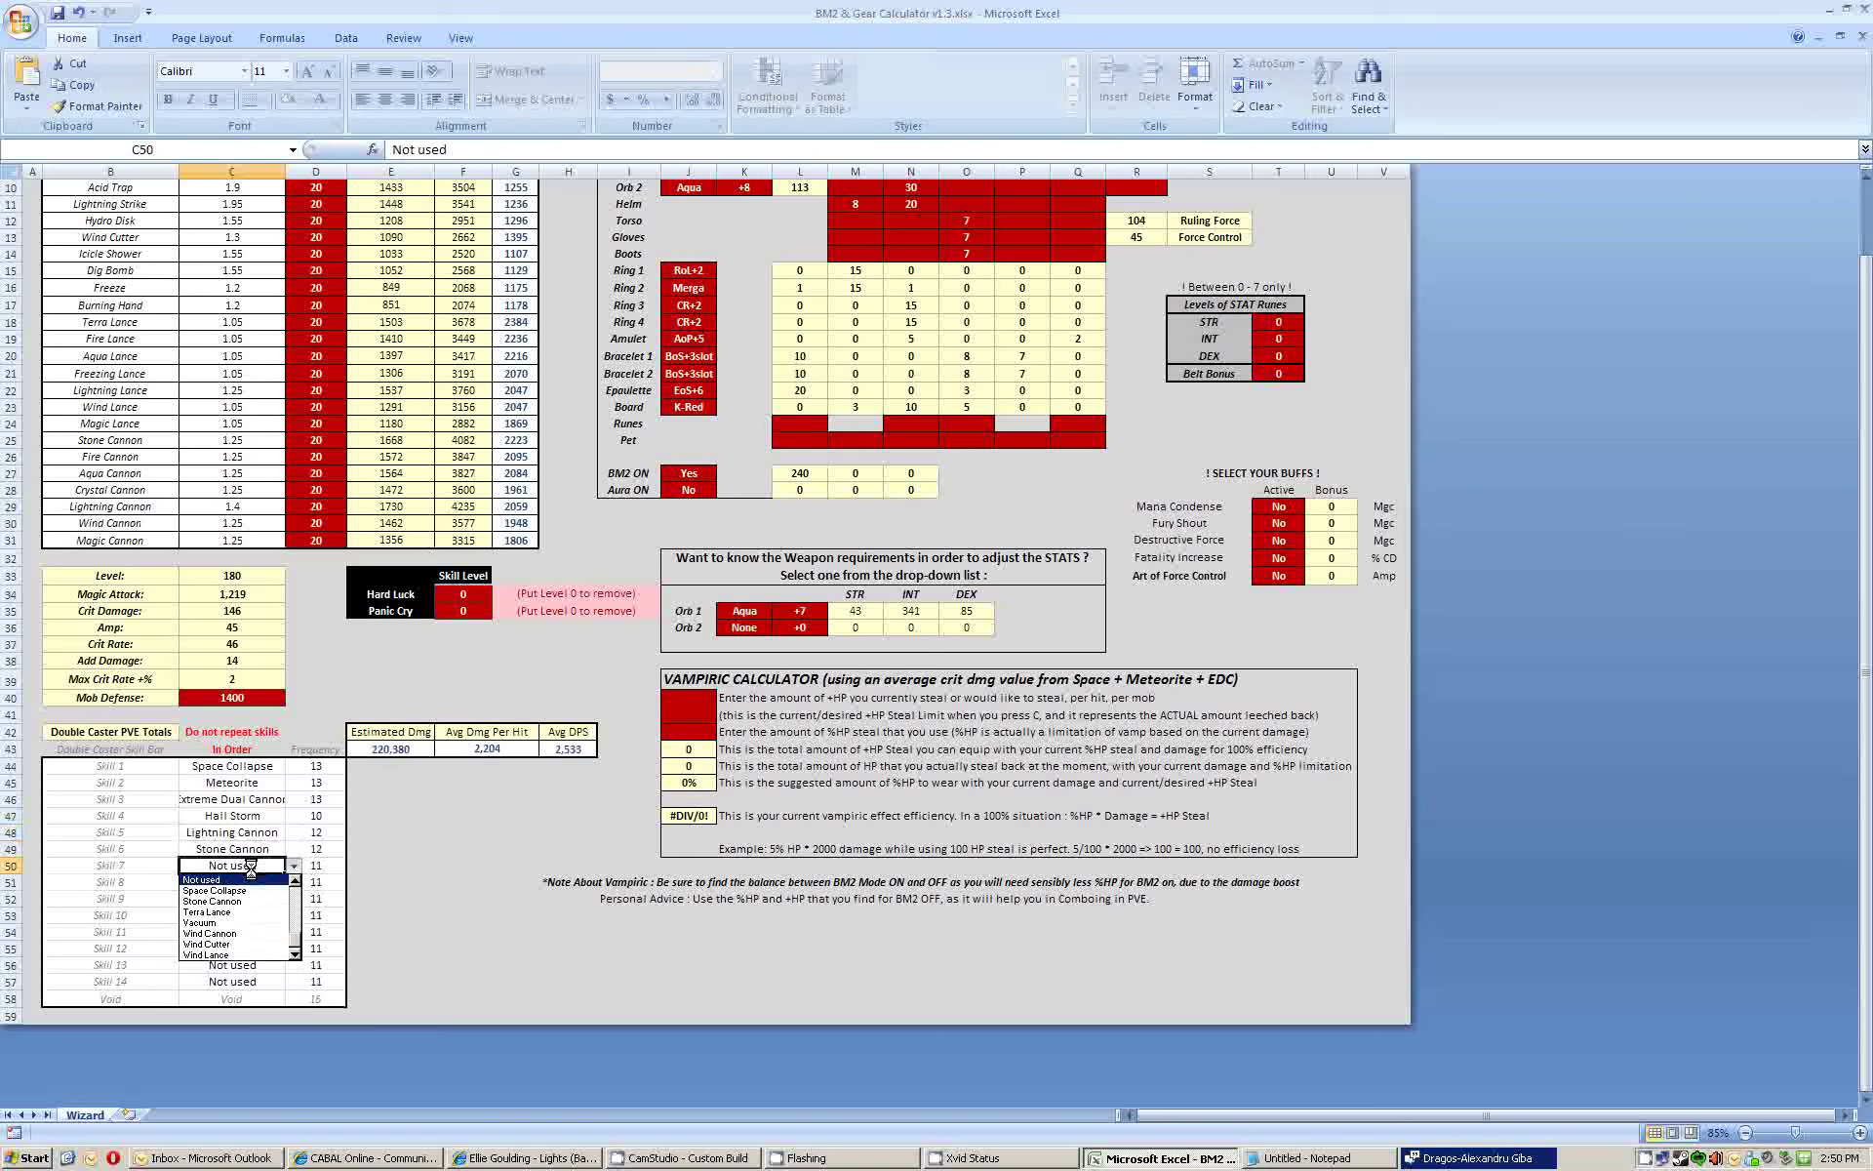
left_click(224, 922)
- Set Skill 8 to Fire Cannon in the Double Caster skill bar
left_click(256, 884)
left_click(293, 882)
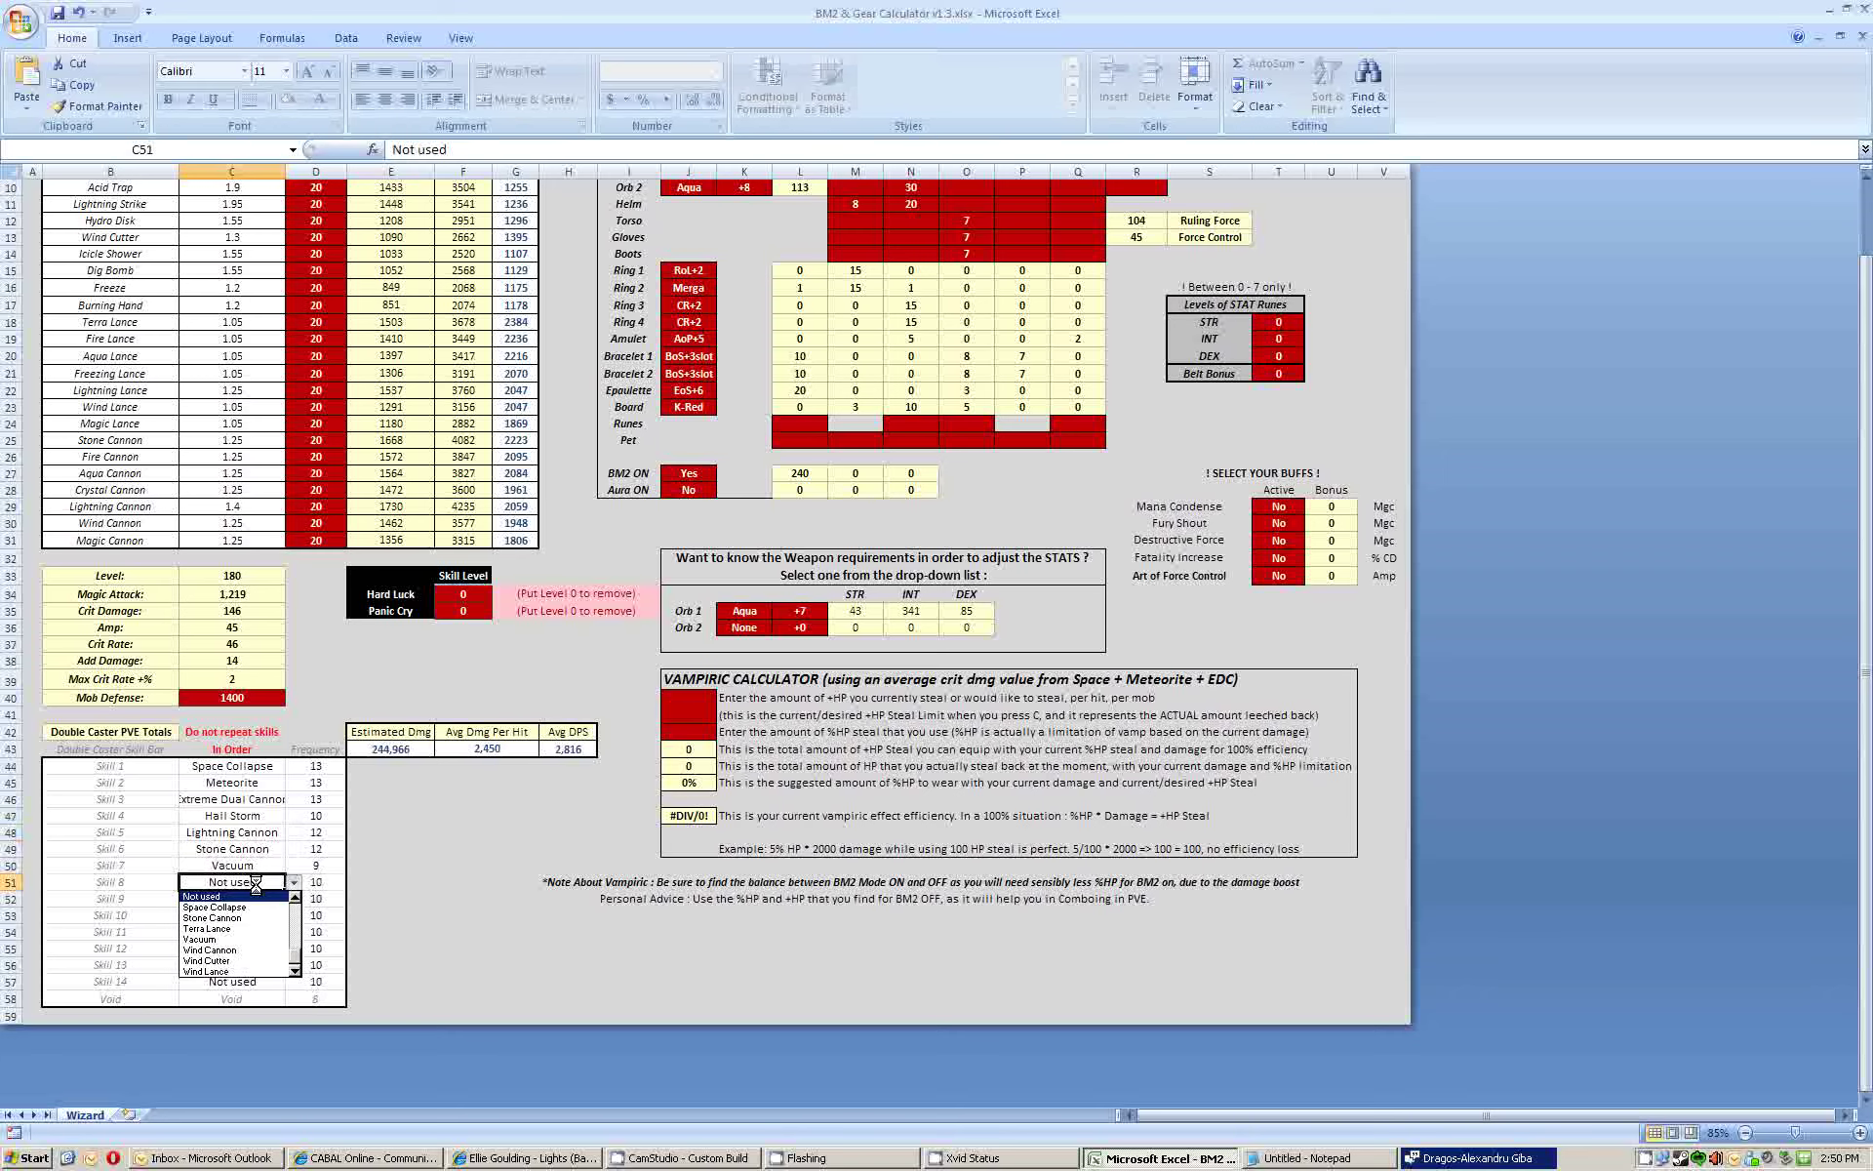
left_click(294, 899)
left_click(295, 899)
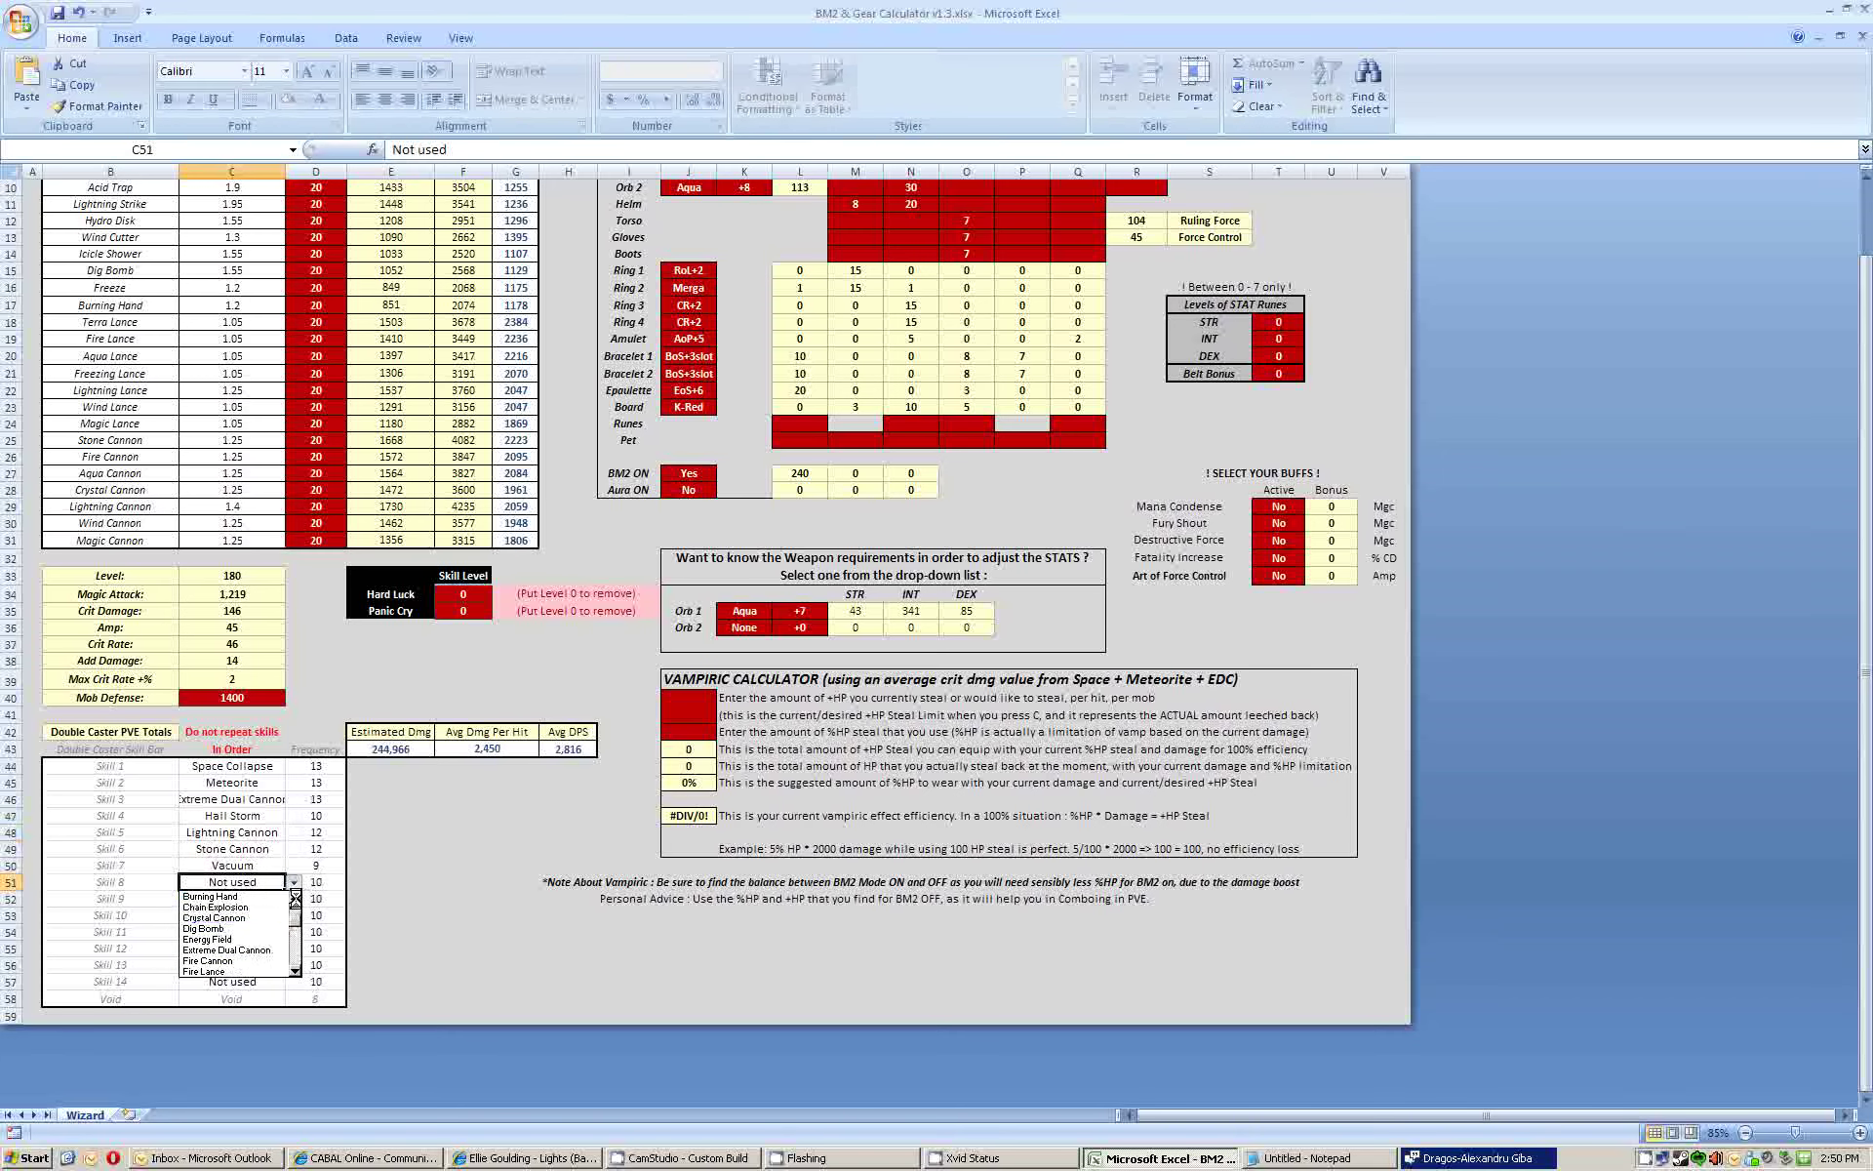
left_click(259, 958)
- Set Skill 9 to Aqua Cannon and Skill 10 to Terra Lance in the Double Caster skill bar
left_click(253, 900)
left_click(292, 898)
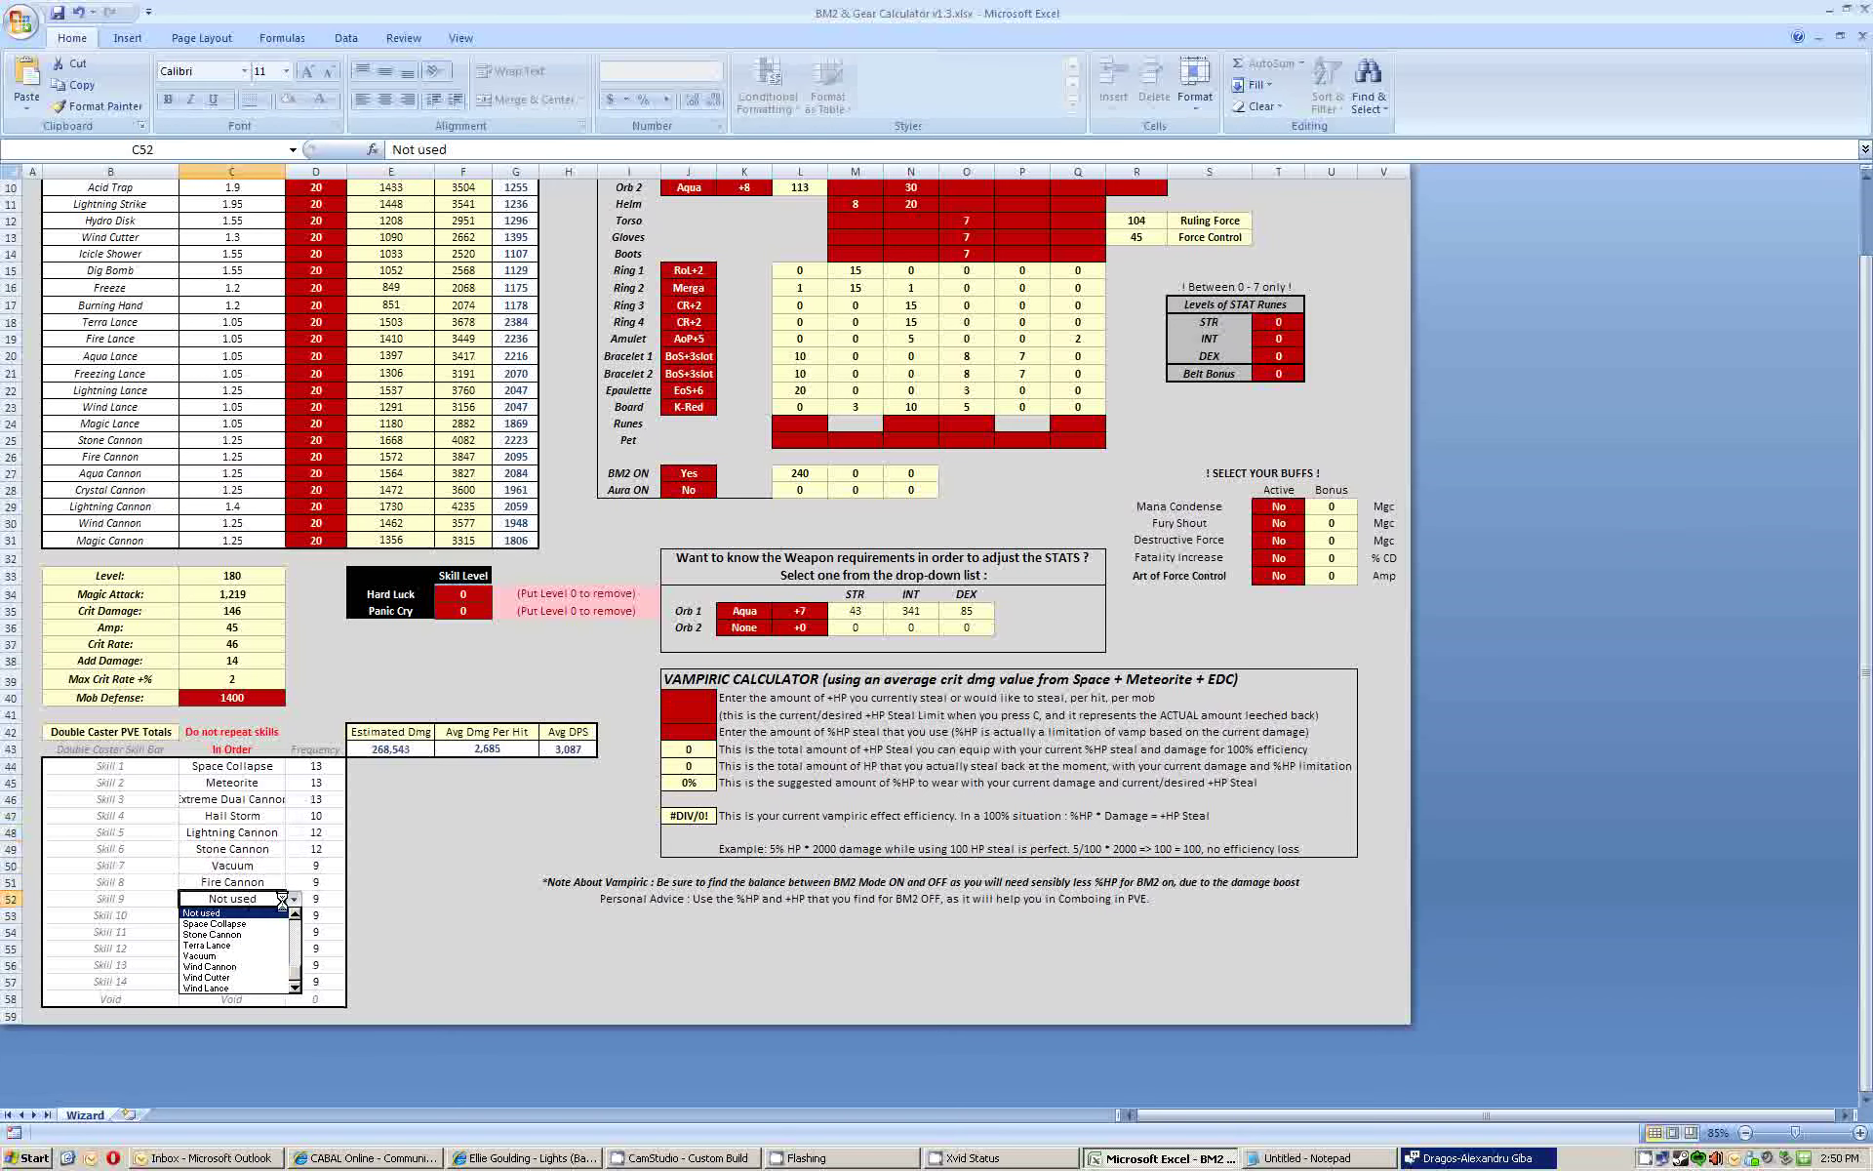
left_click_drag(294, 964, 296, 917)
left_click(272, 912)
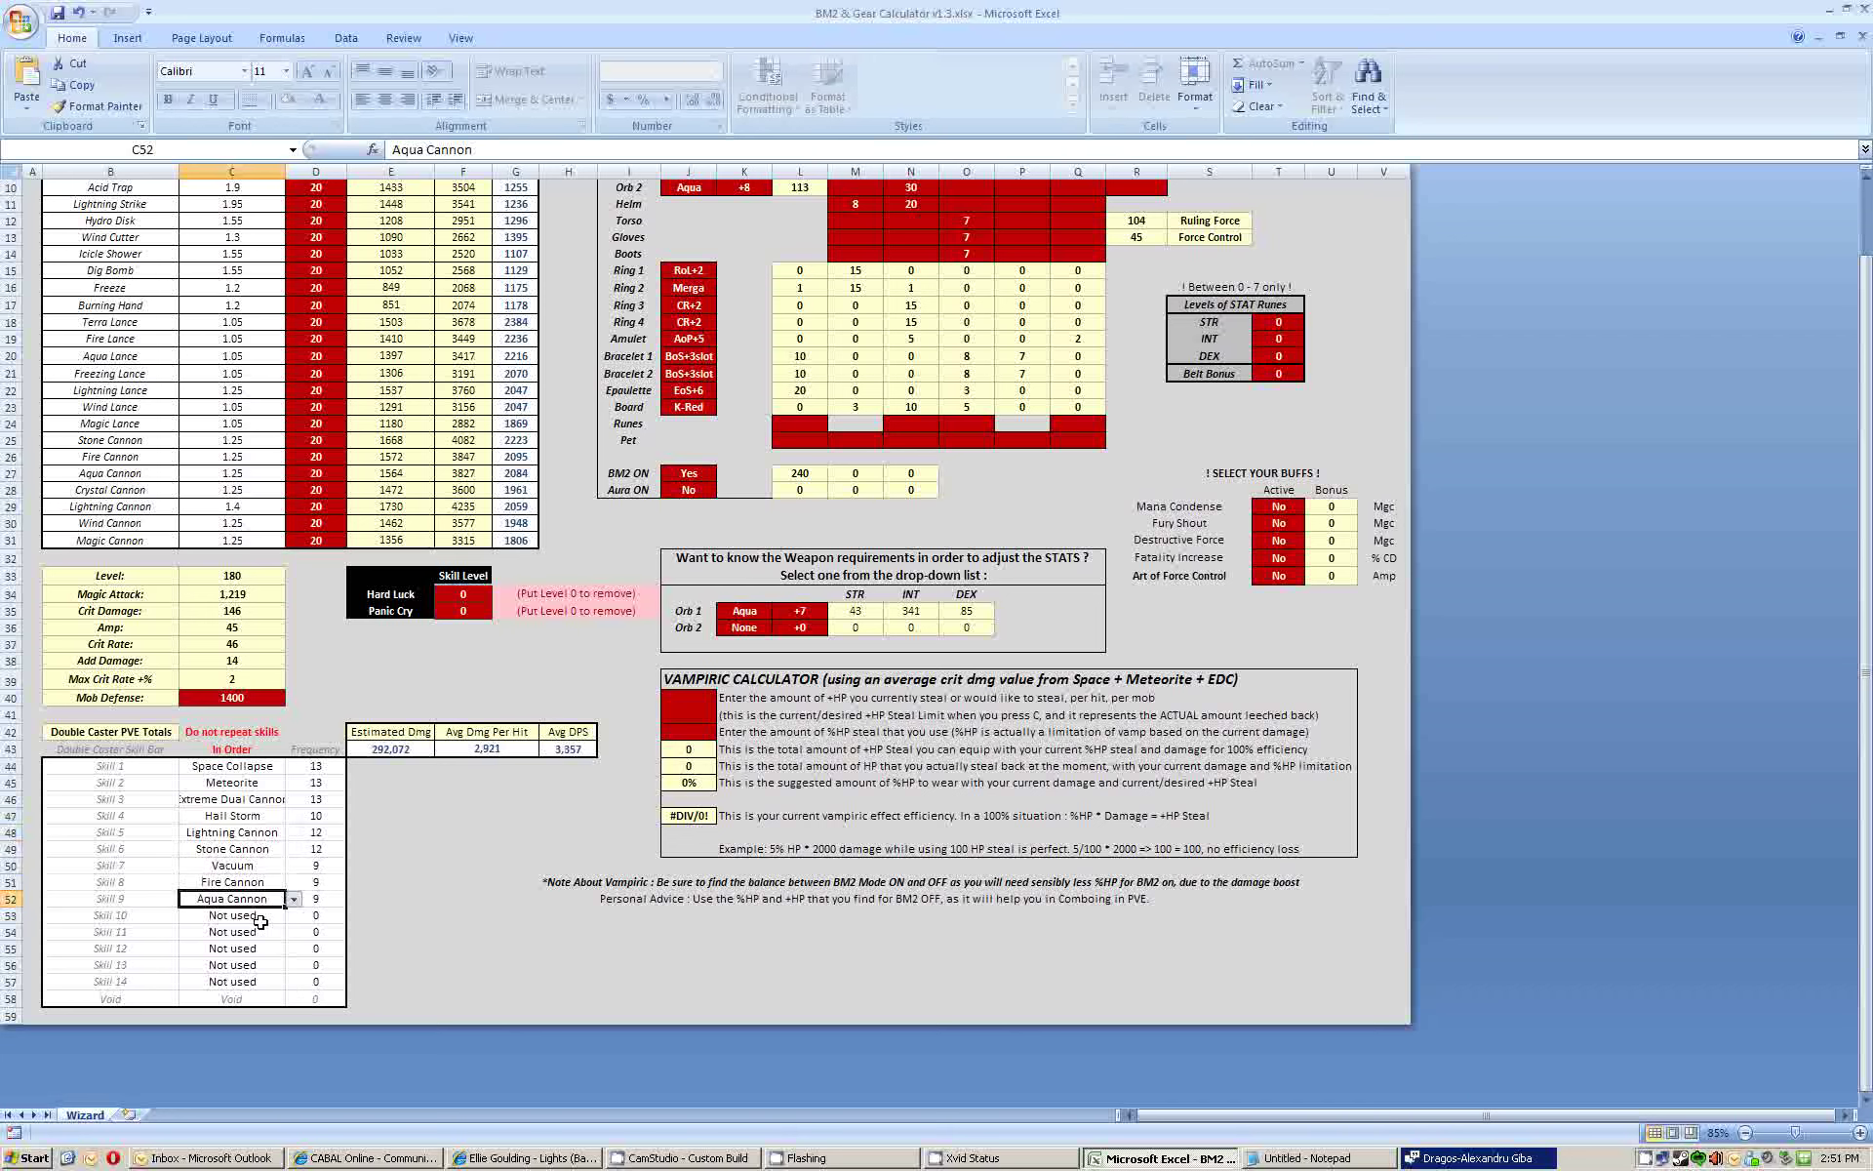
left_click(257, 921)
left_click(294, 915)
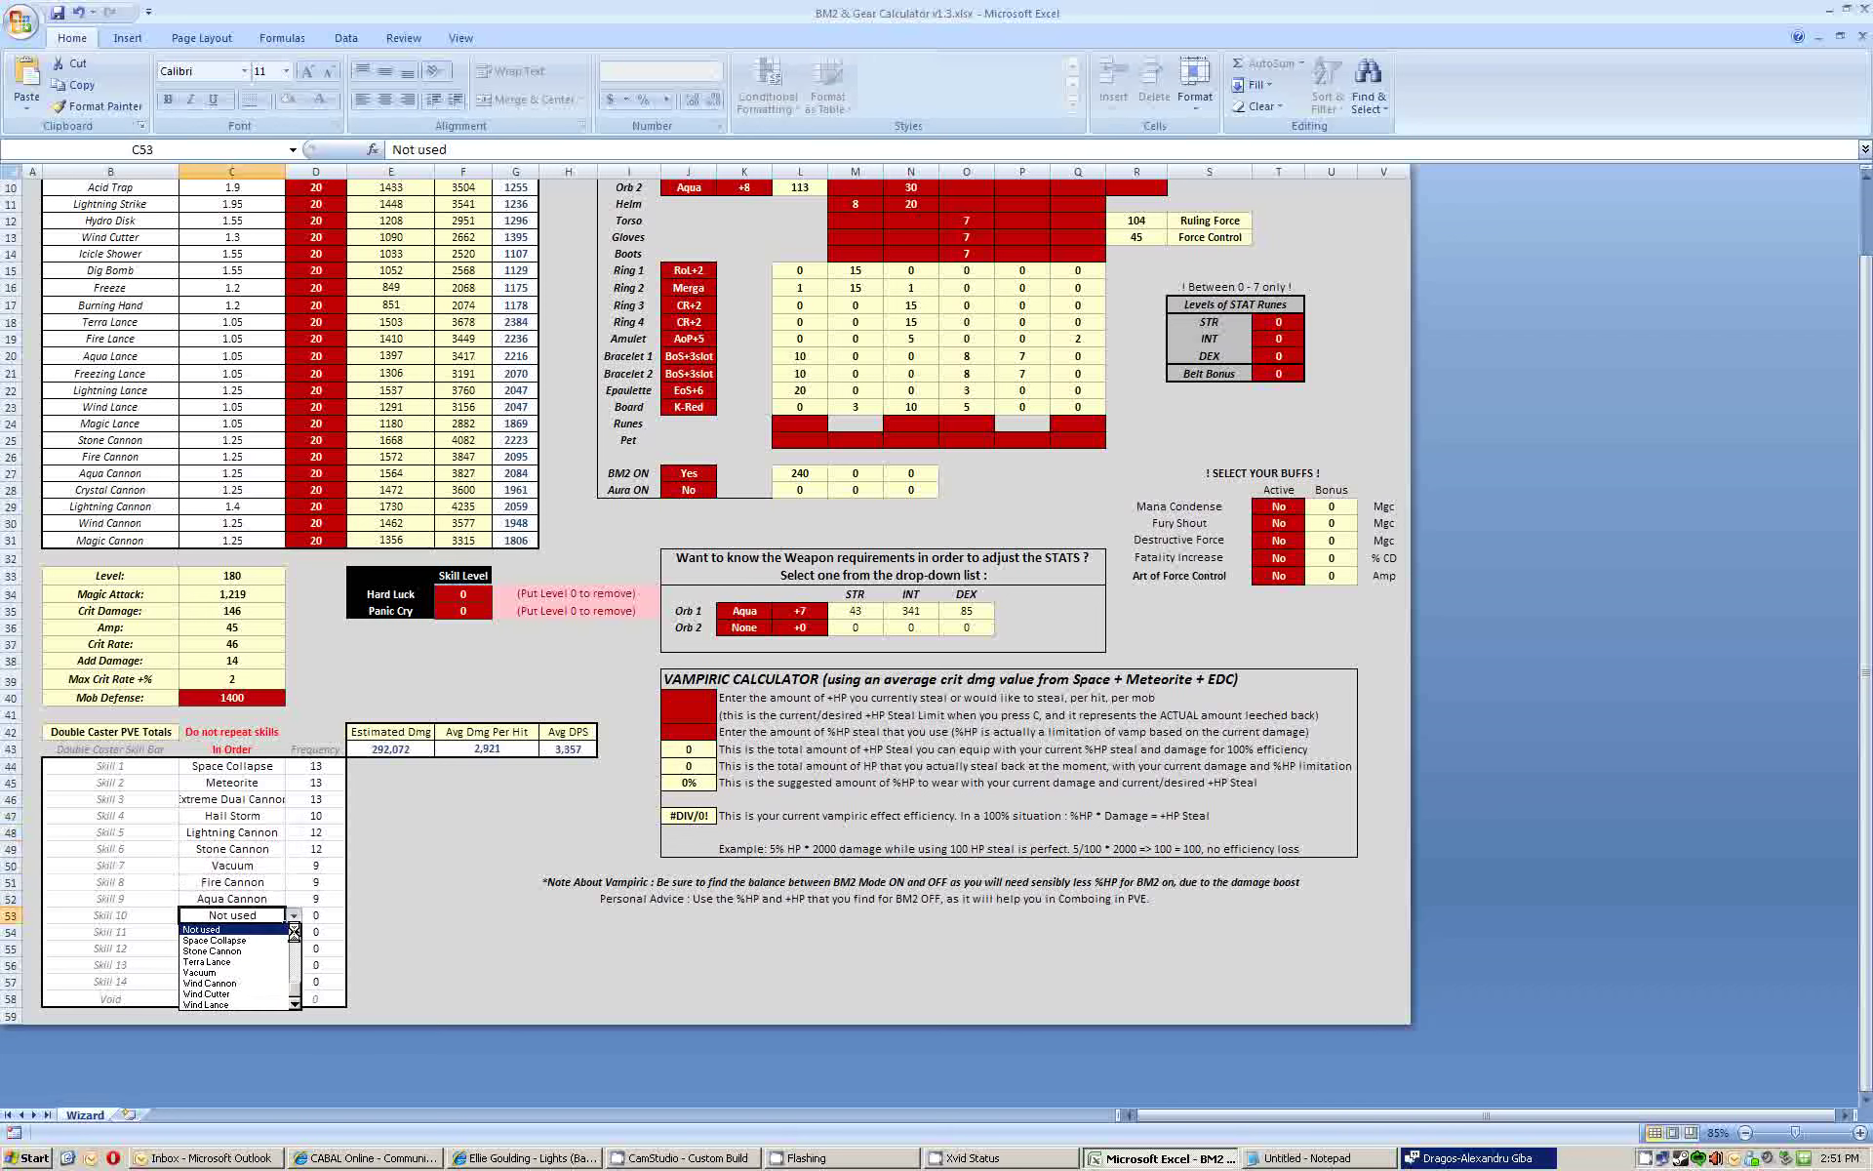
left_click(256, 961)
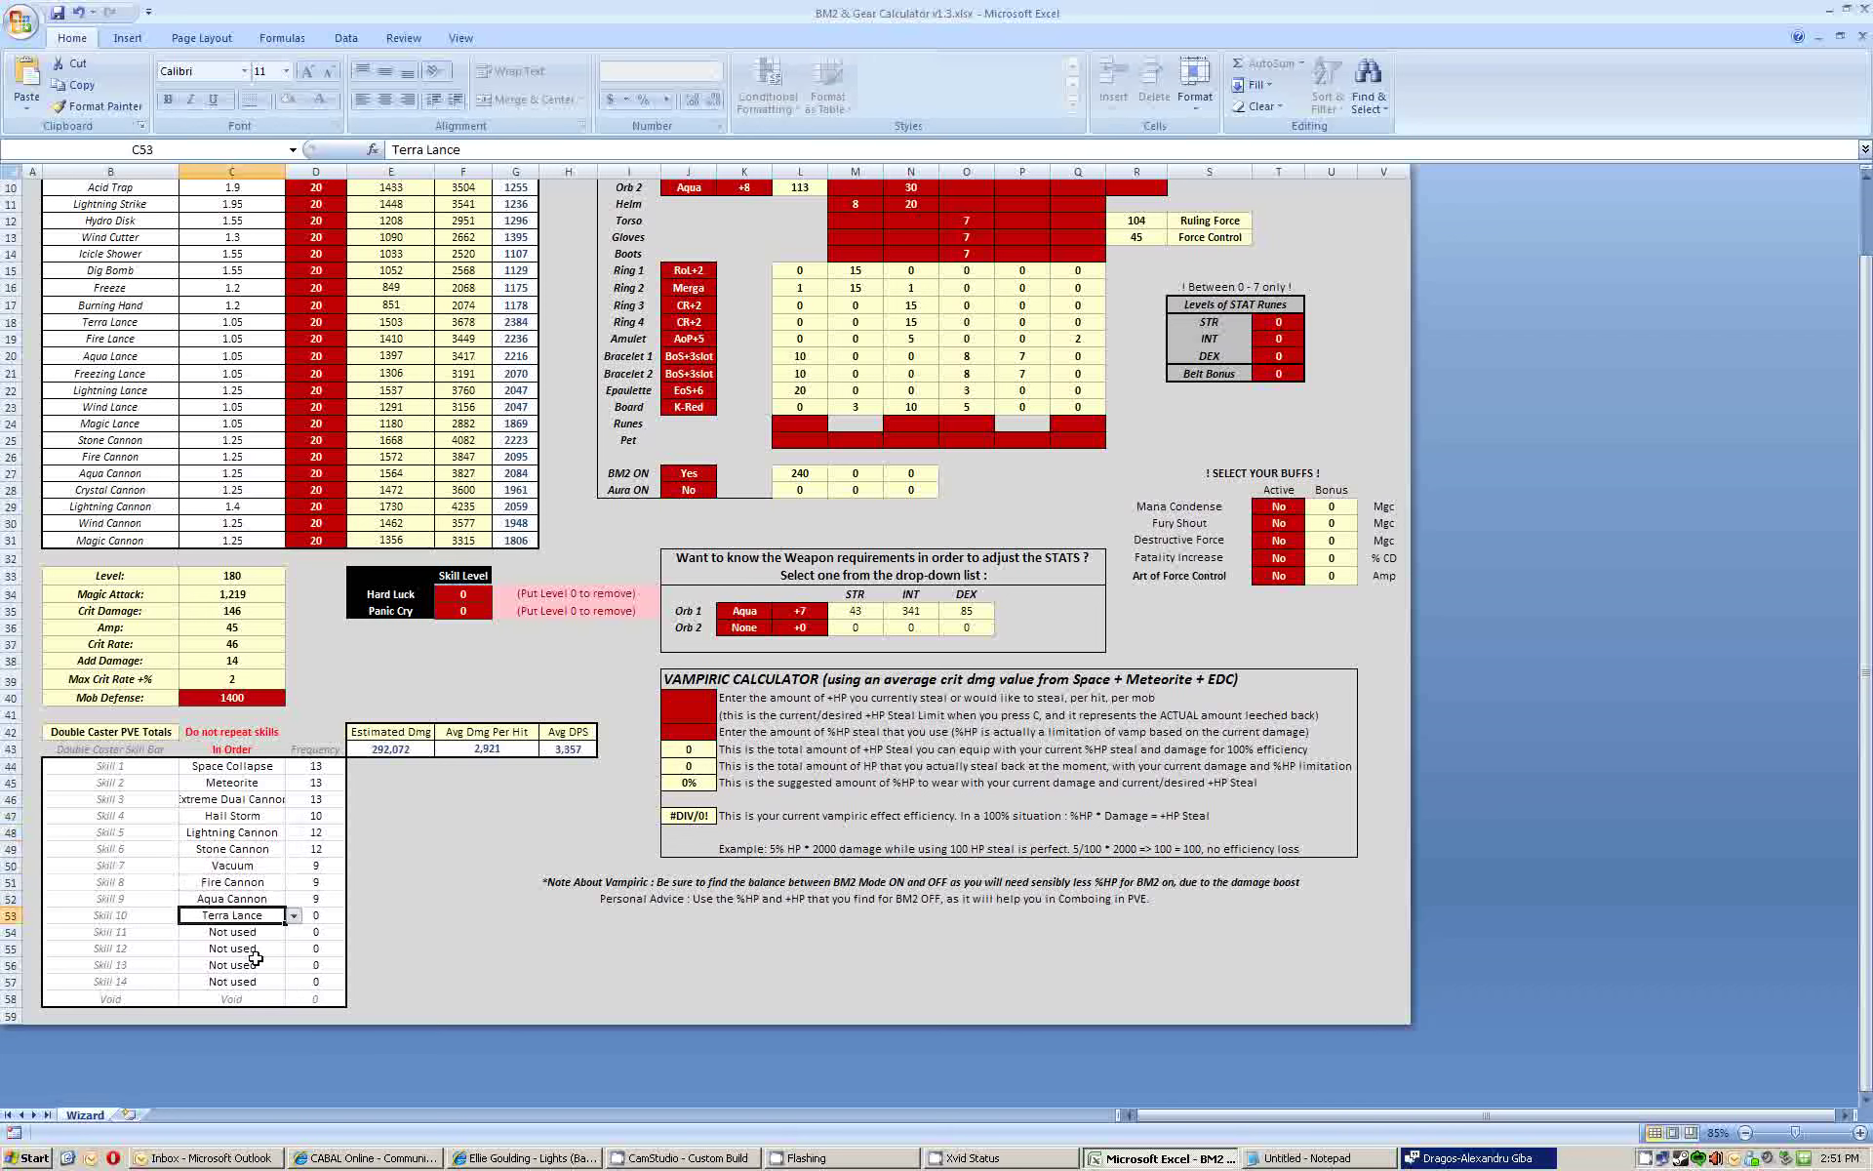
left_click(478, 816)
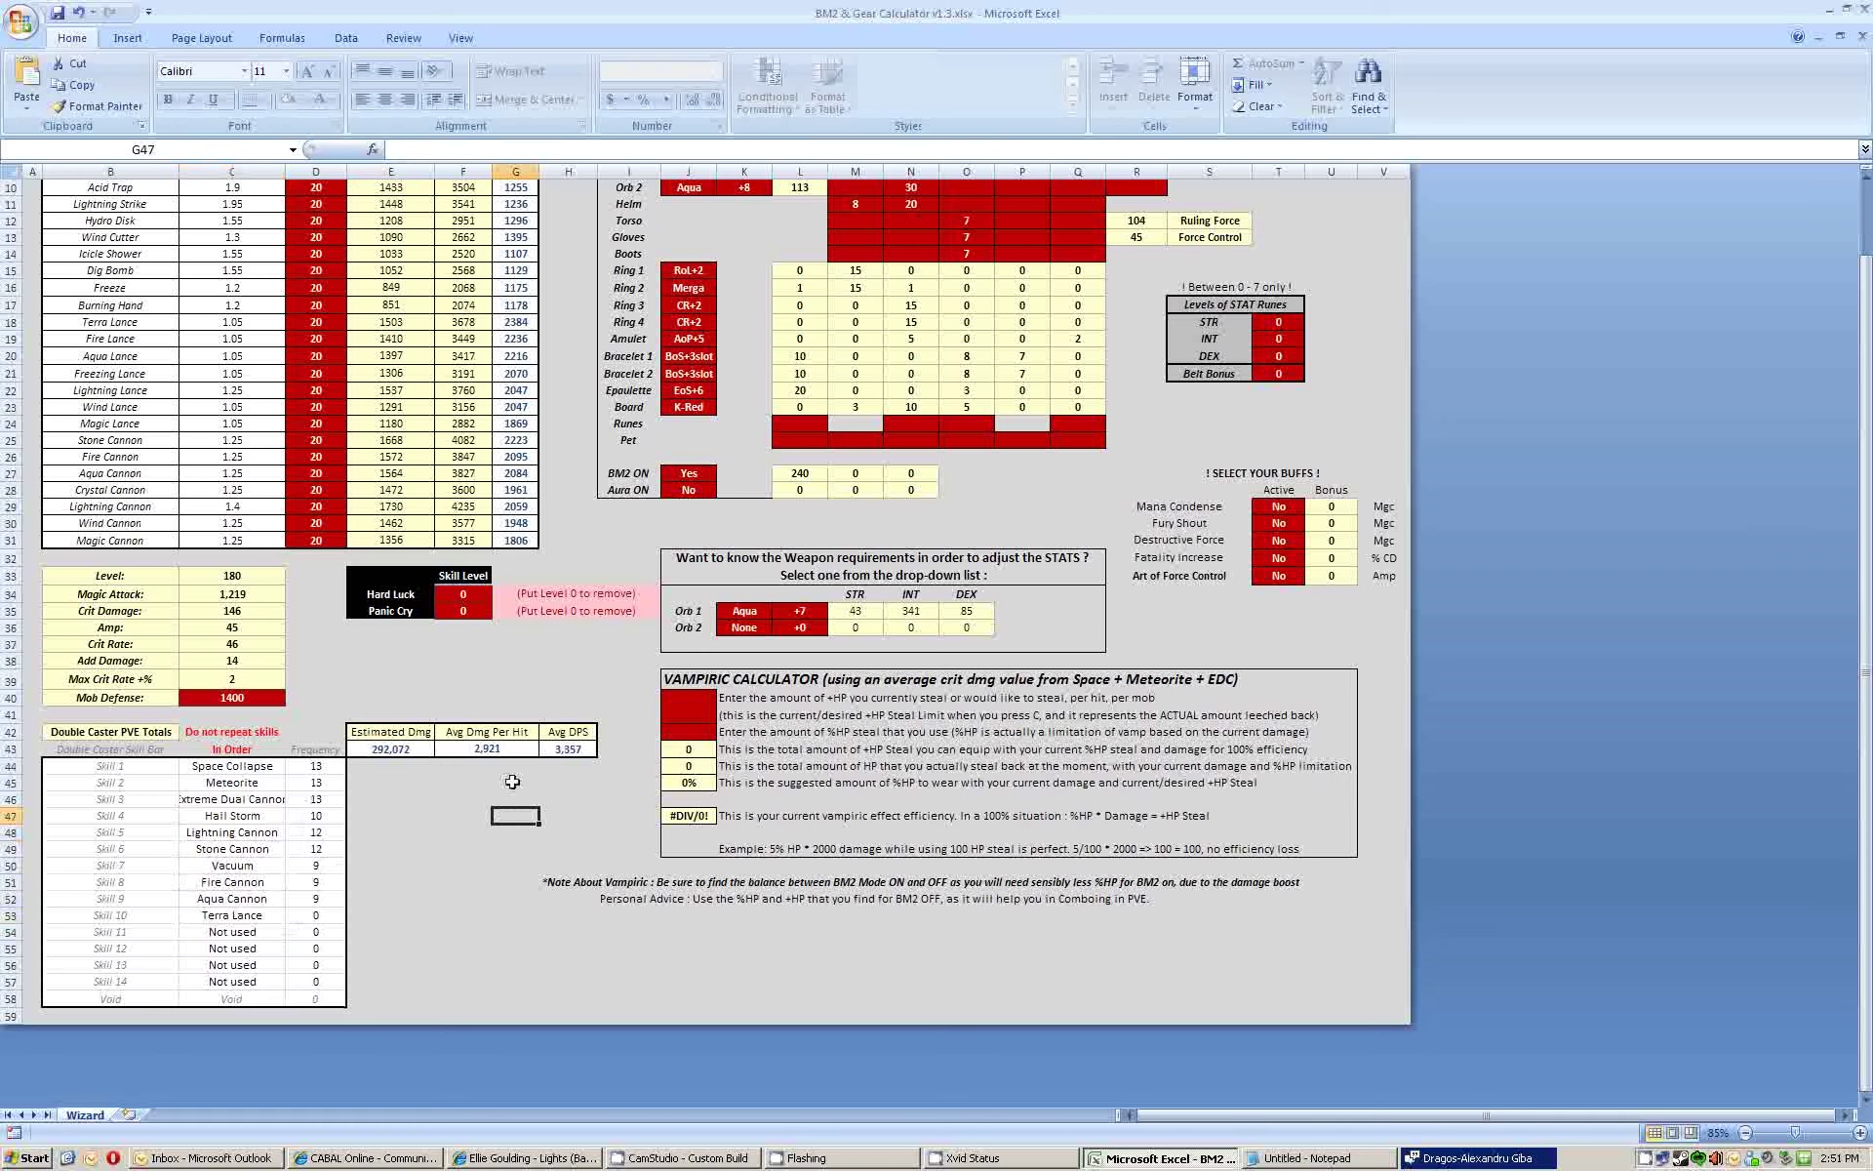
left_click(567, 749)
left_click(478, 785)
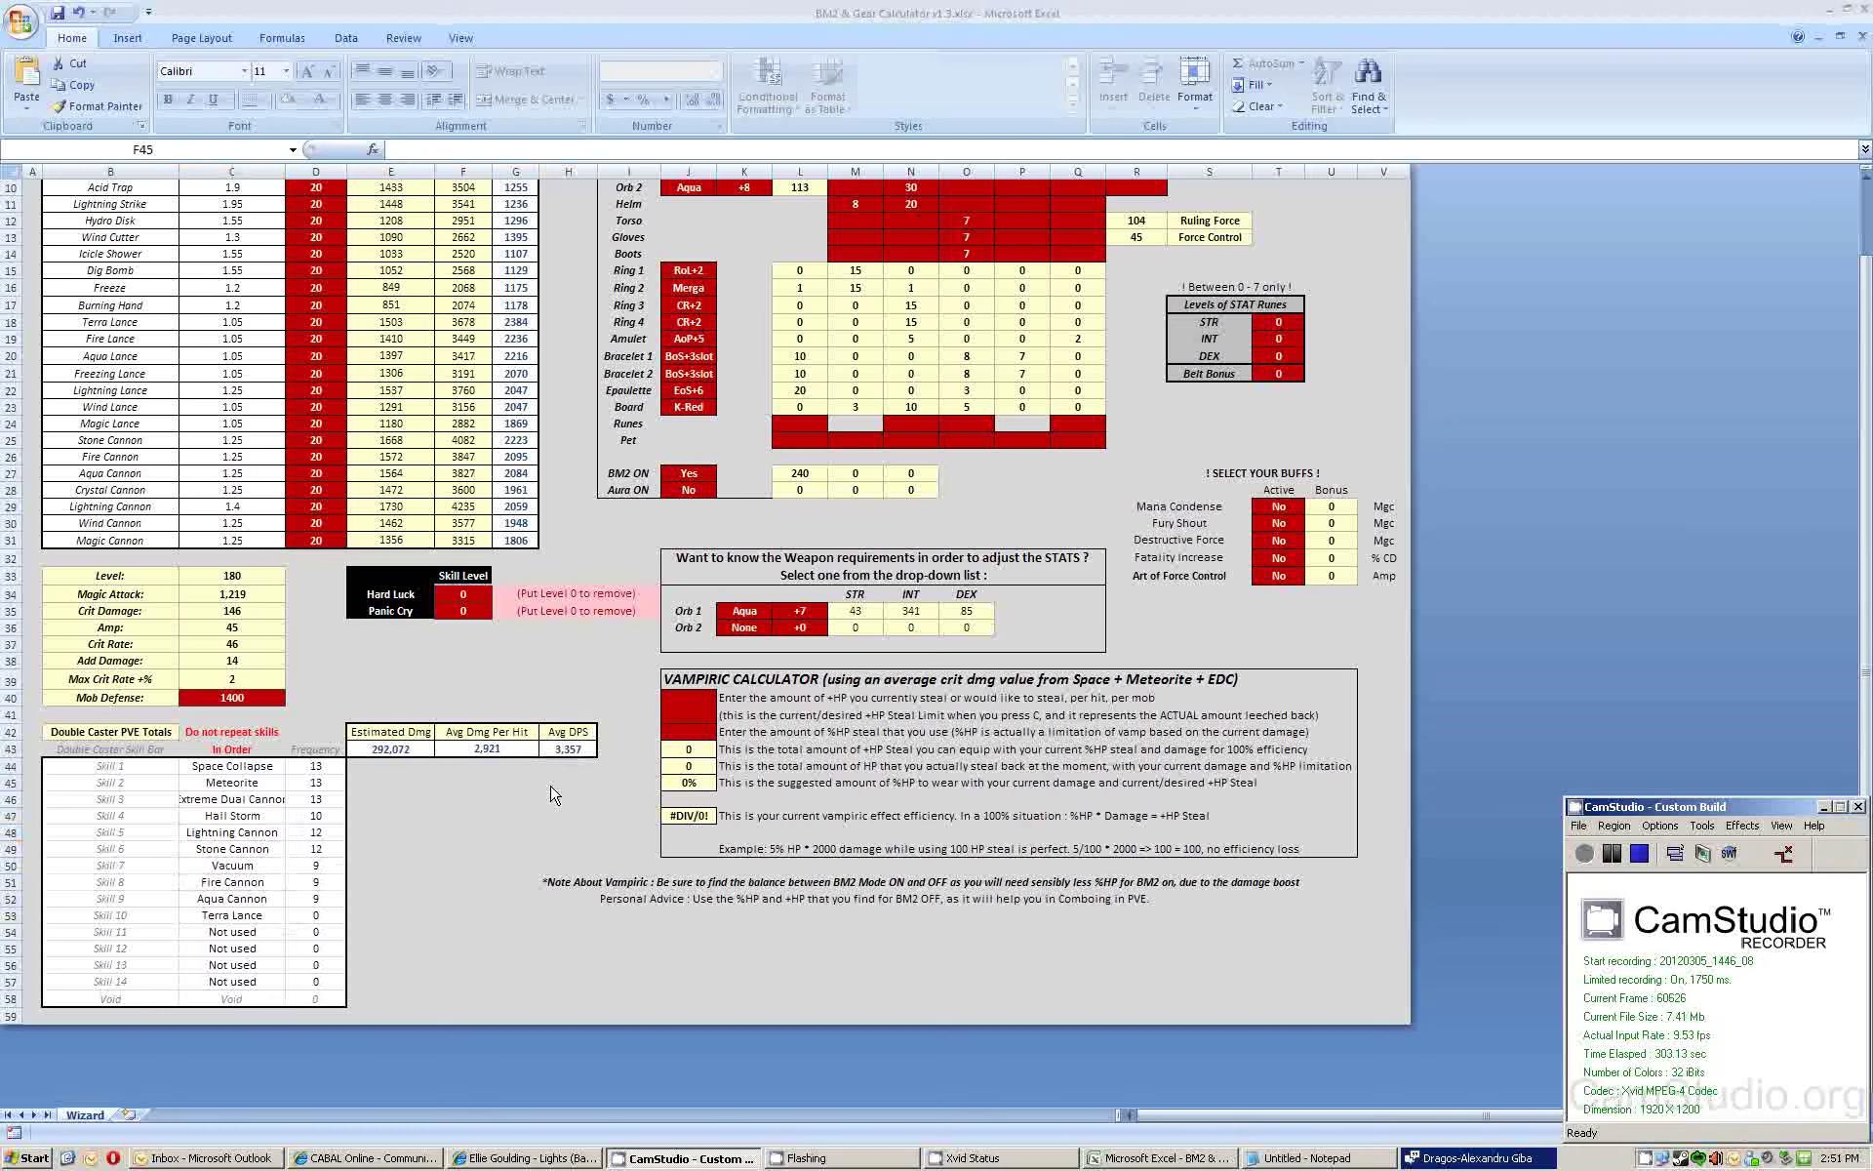
- Switch to the Notepad notes, move their window clear of the calculator's DPS totals and start a new line
left_click(1255, 1158)
left_click_drag(633, 192, 967, 99)
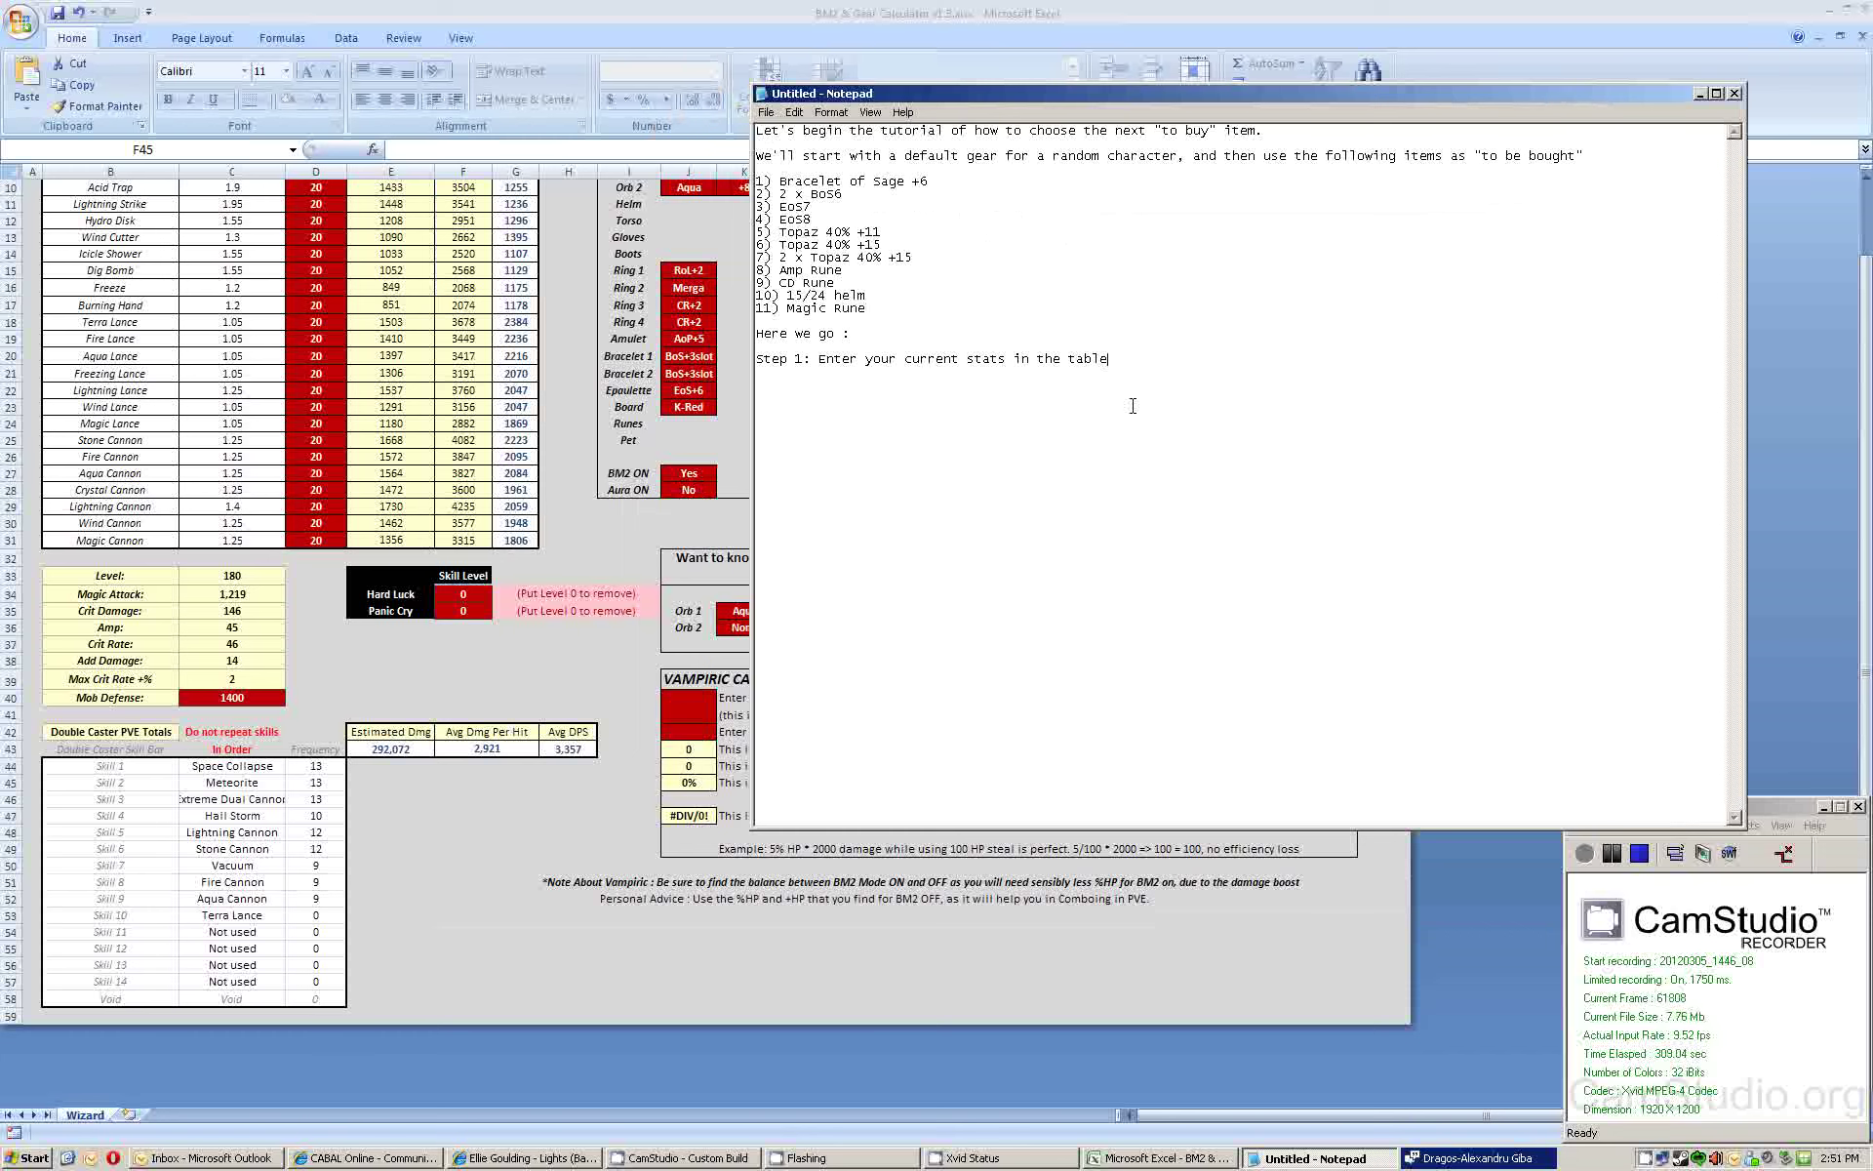
key("Return")
key("Return")
type("Current")
key("BackSpace")
key("BackSpace")
key("BackSpace")
key("BackSpace")
key("BackSpace")
key("BackSpace")
key("BackSpace")
- Write the line 'Step 2: Now modify the item in the list, while retaining the rest of the gear unchanged. Note down the DPS'
type("Now modify the item in the list, while retaning")
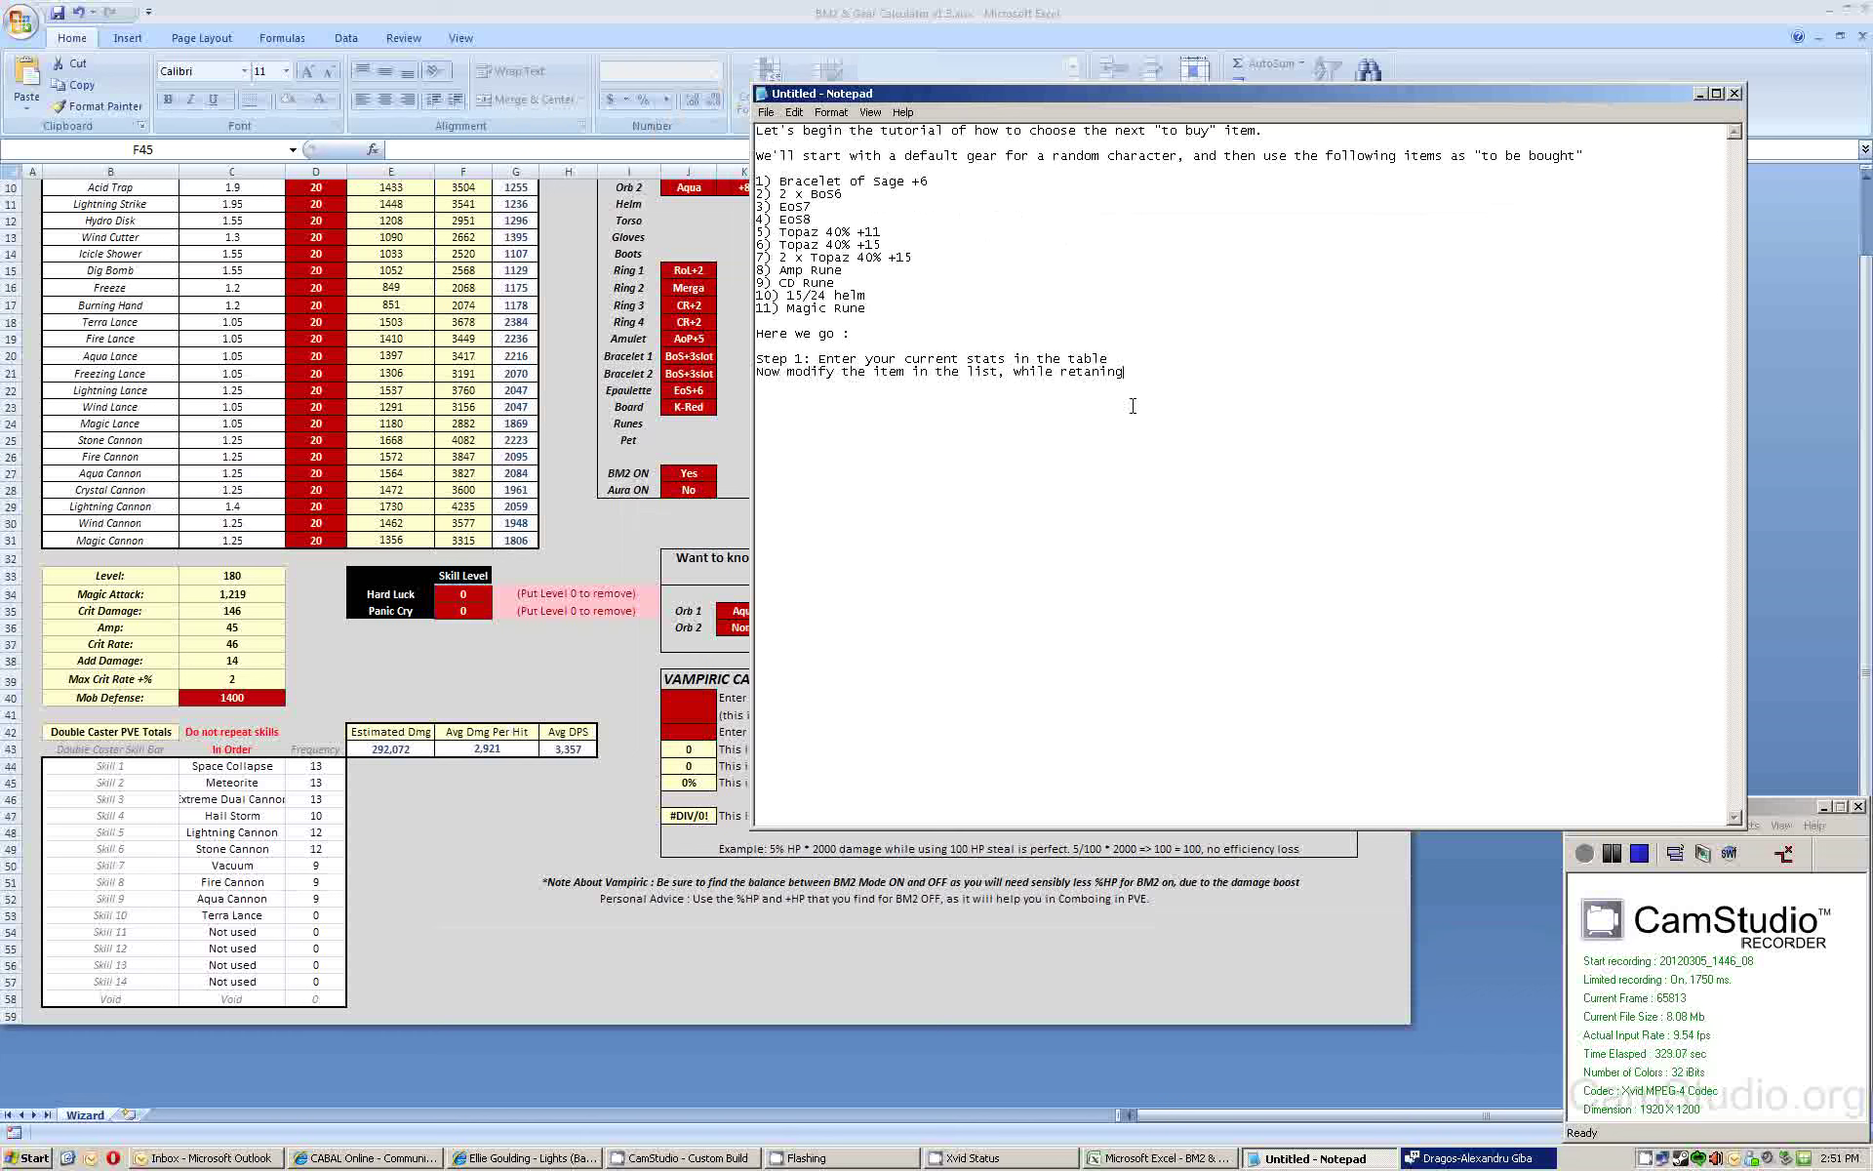
key("BackSpace")
key("BackSpace")
key("BackSpace")
key("BackSpace")
type("ining hte re")
key("BackSpace")
key("BackSpace")
key("BackSpace")
key("BackSpace")
type("the rest of the gear unchanged")
key("Home")
type("Step 2:")
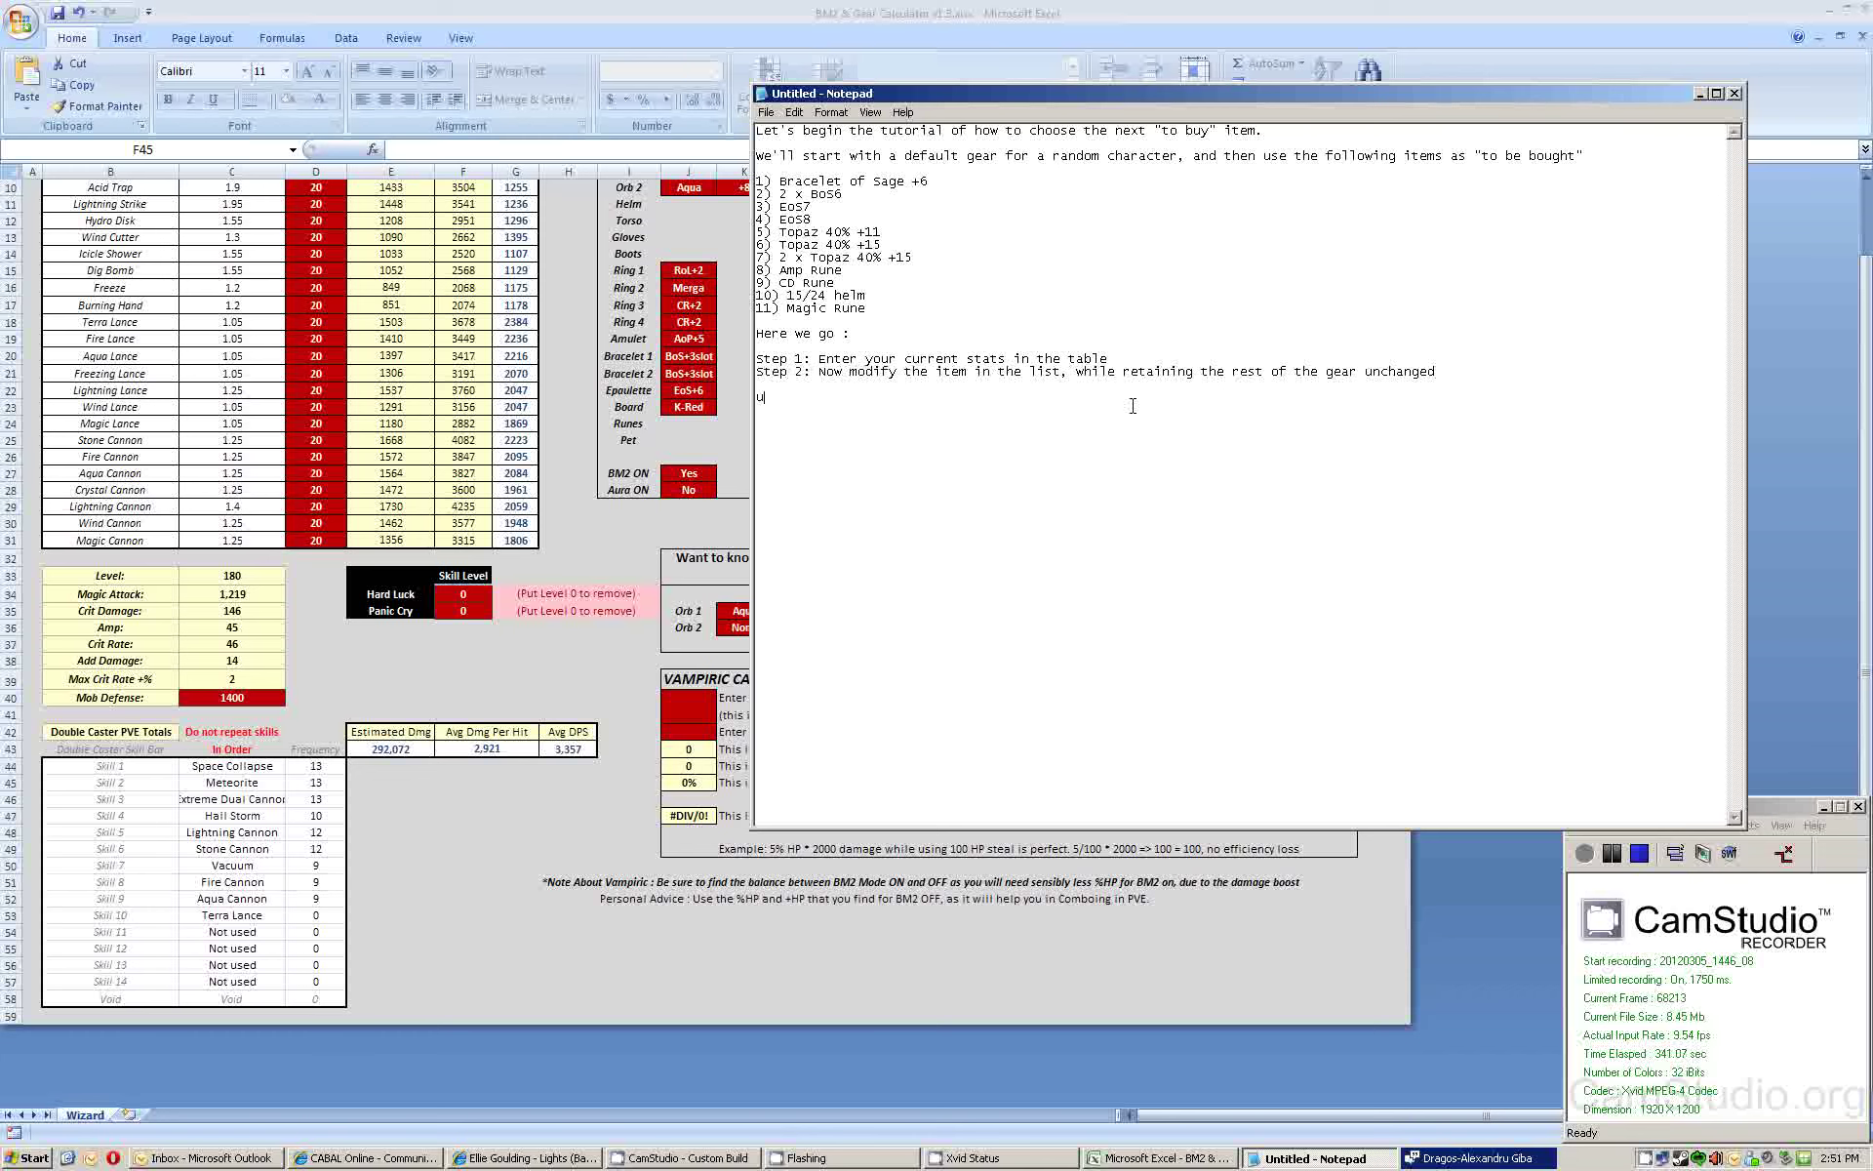
type(". Note down the DPS")
- Leave a blank line below Step 2 and record the baseline DPS as 'Current Gear : 3357'
key("Return")
key("Return")
type("Current Gear : 3356")
key("BackSpace")
type("7")
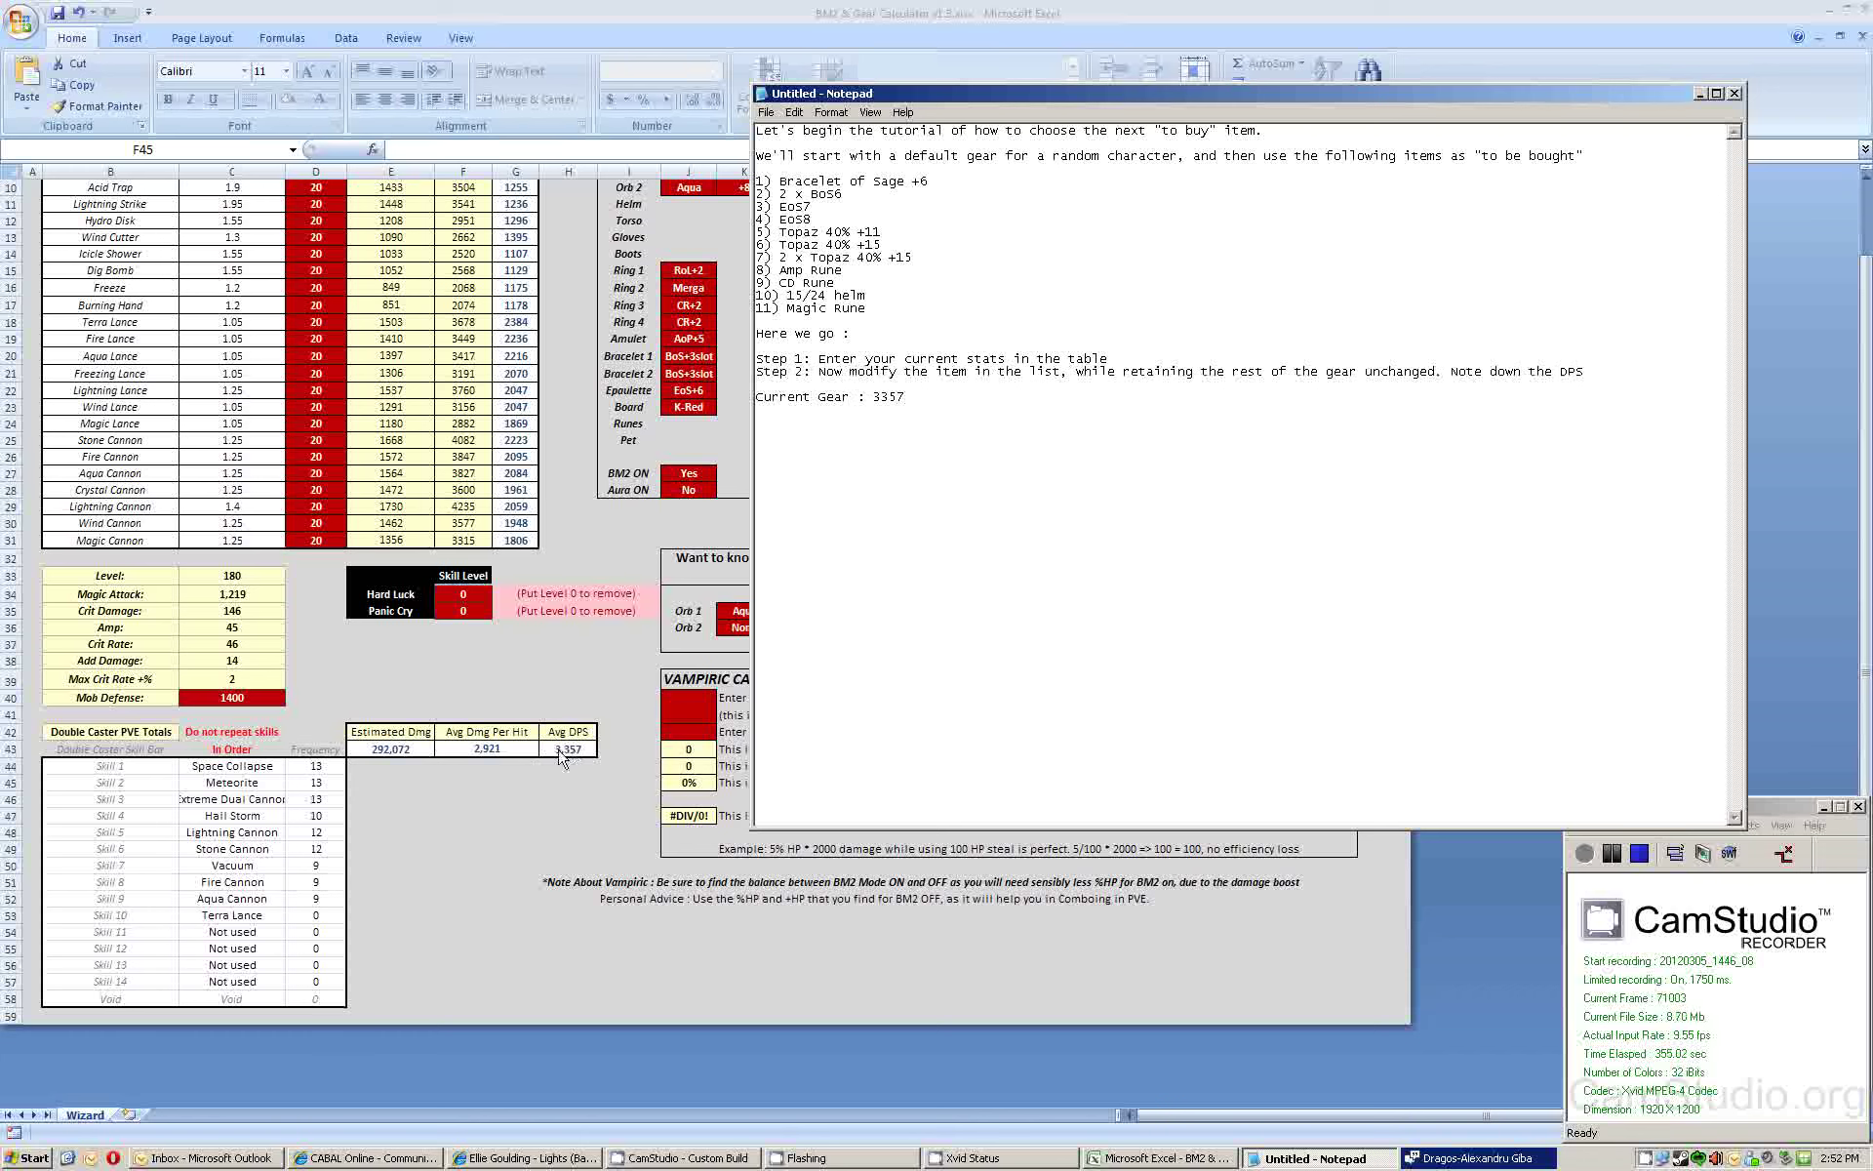
- Start a new entry below the baseline labelled 'Current Gear + BoS6 :'
key("Return")
type("Cu")
type("rrent Gear + BoS7")
type("67")
type(" :")
- Switch to the Excel calculator and set Bracelet 1 to BoS+6
key("alt+Tab")
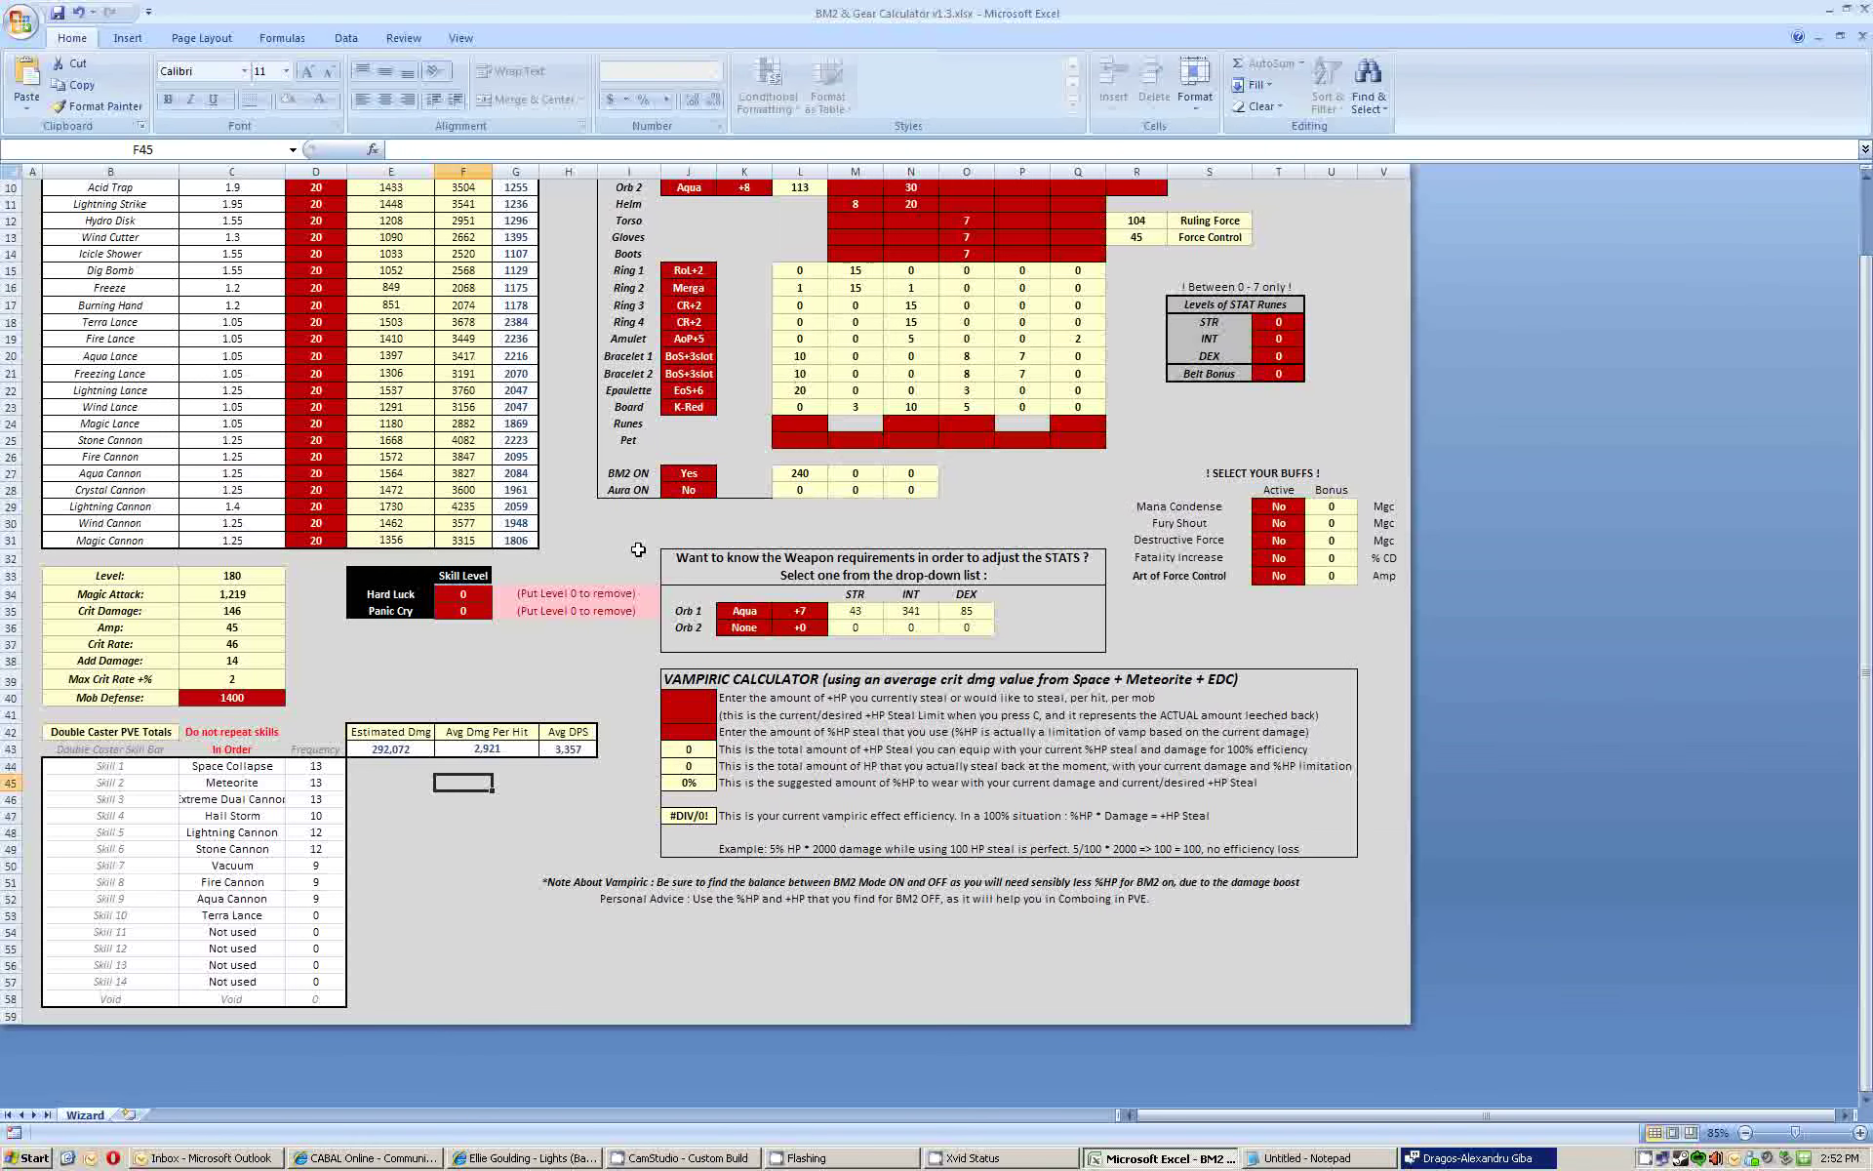
left_click(706, 357)
left_click(725, 357)
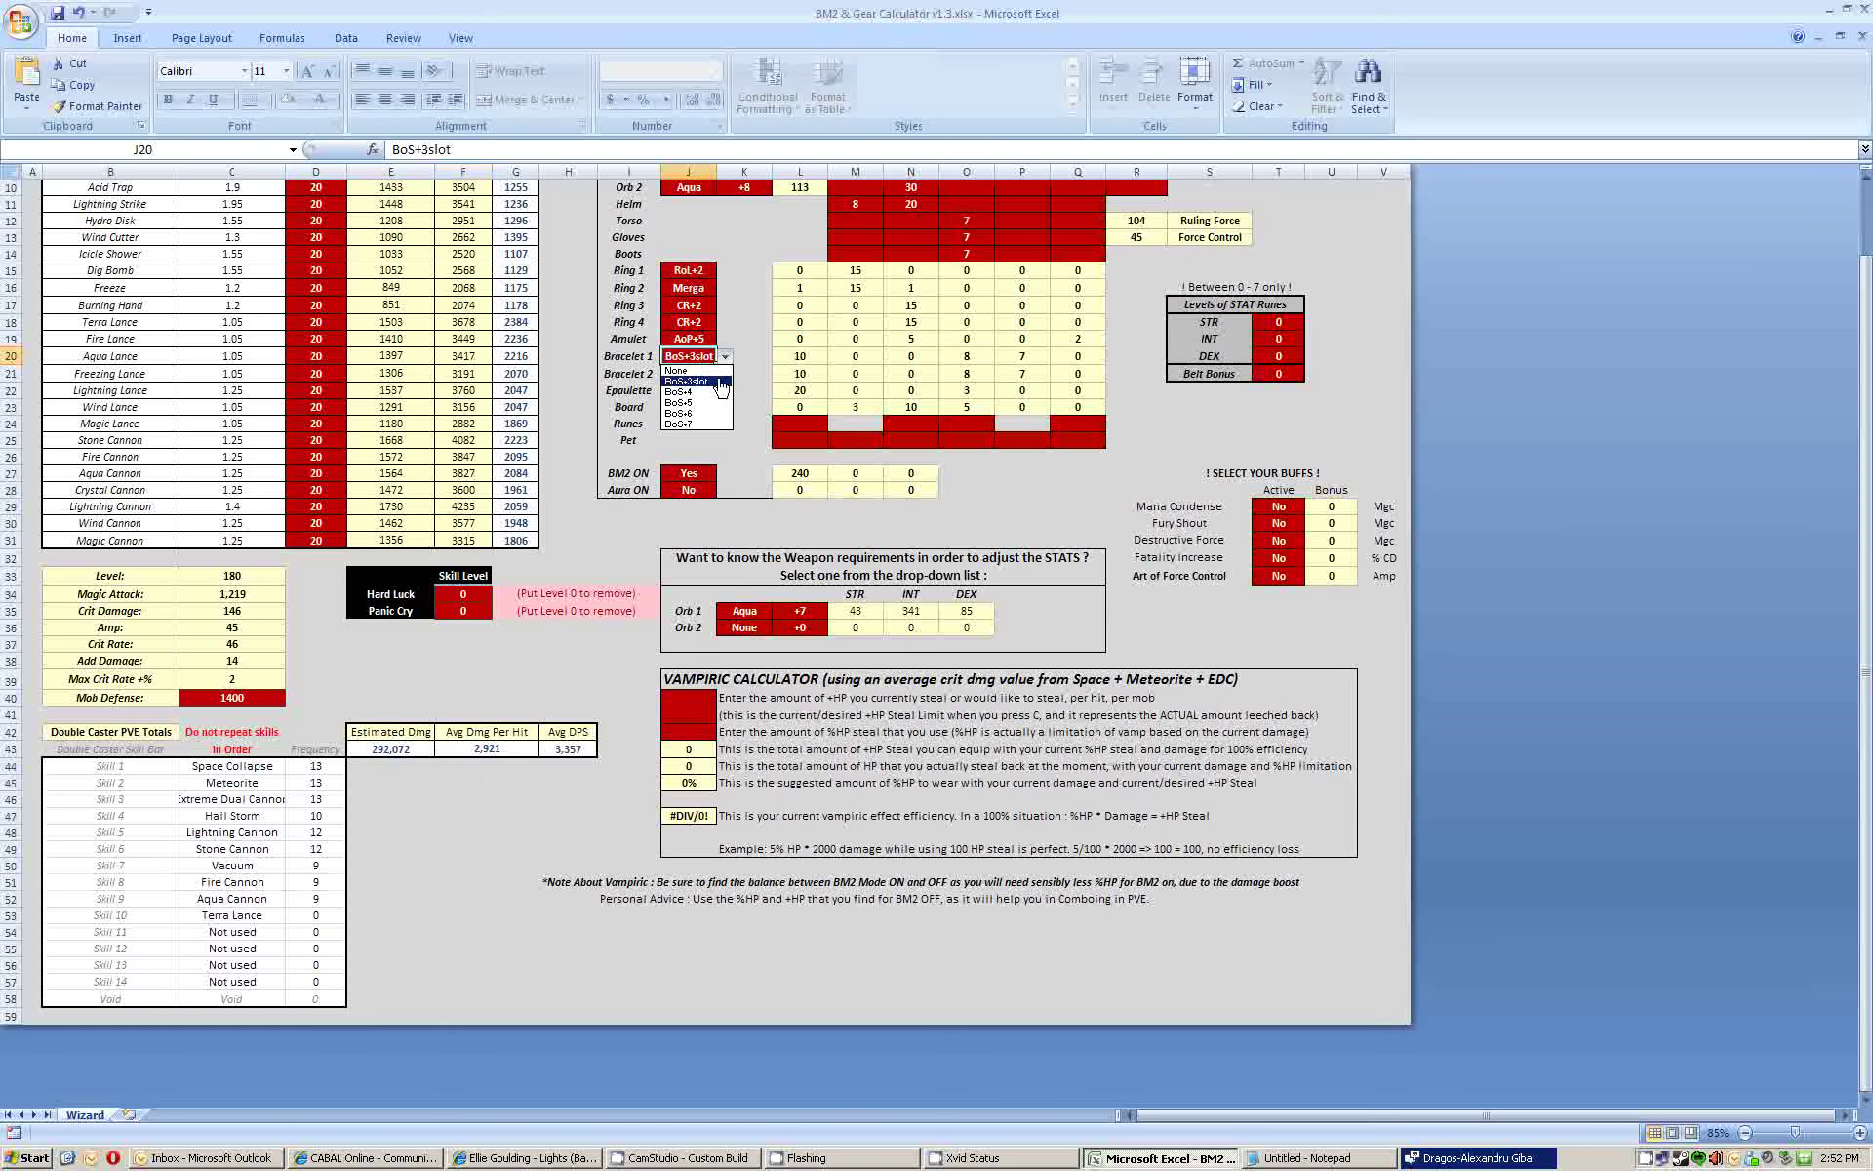
left_click(719, 413)
left_click(719, 413)
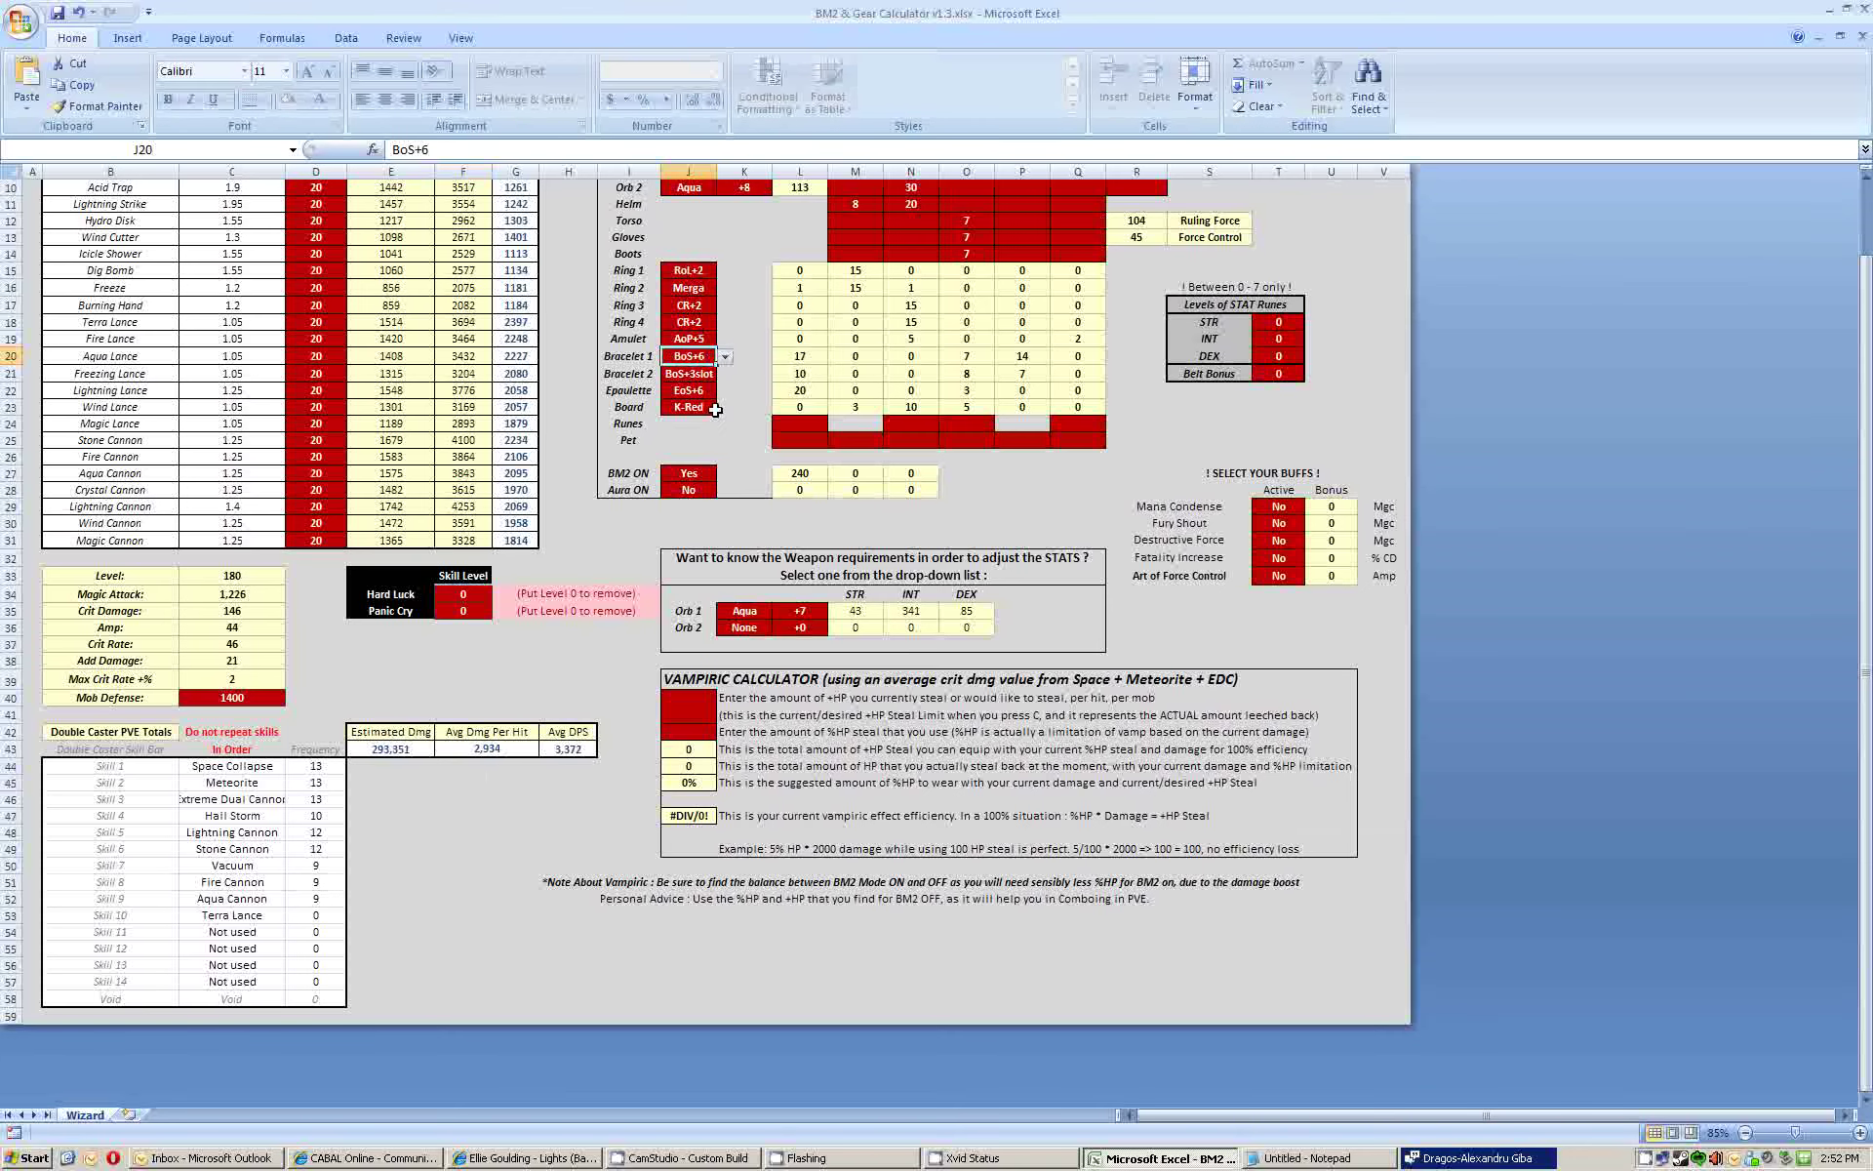
- Switch to Notepad, record 3372 for the BoS6 entry and start the line 'CG + 2 BoS :'
left_click(1300, 1159)
type("337")
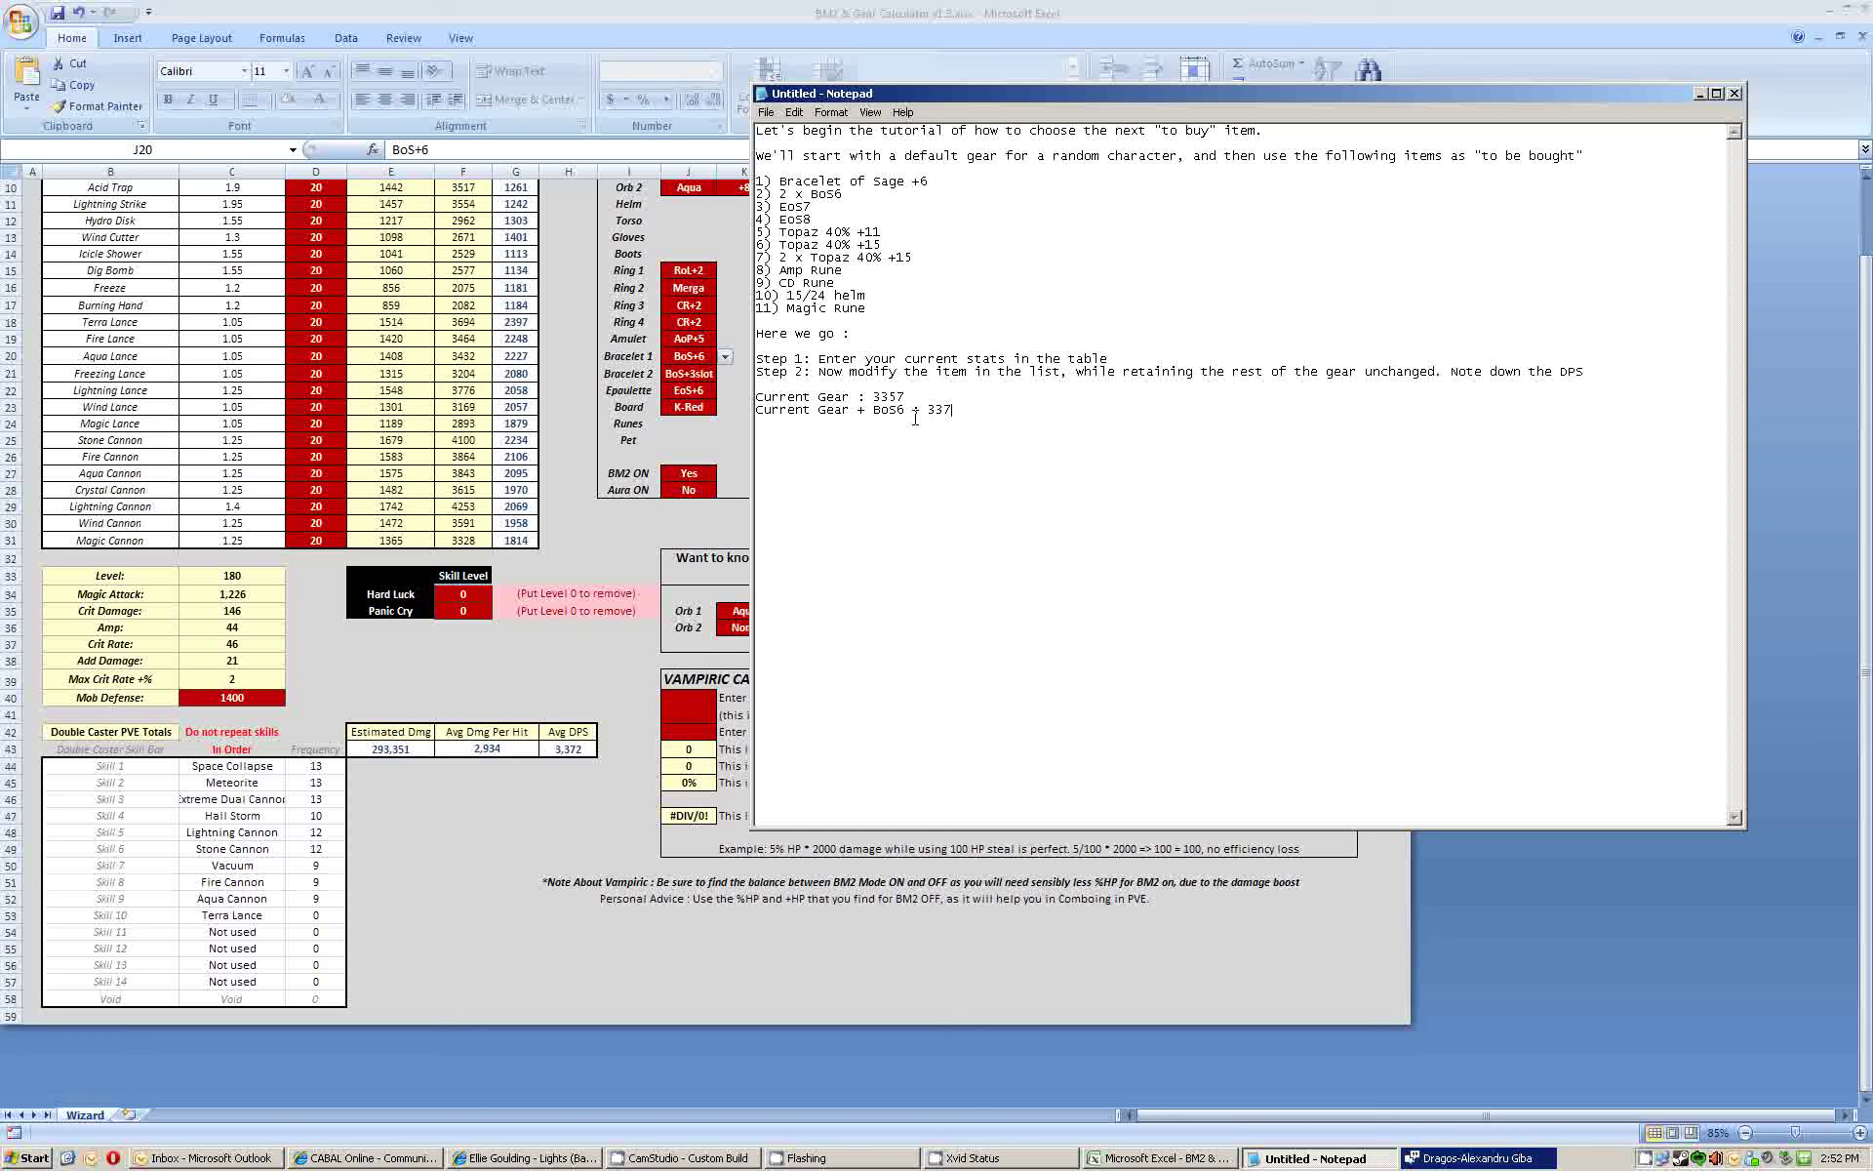
type("2 CG + 2 BoS :")
- Set Bracelet 2 to BoS+6 in Excel and, in Notepad, record 3386 for 'CG + 2 BoS' above a new 'CG + EoS7' line
key("alt+Tab")
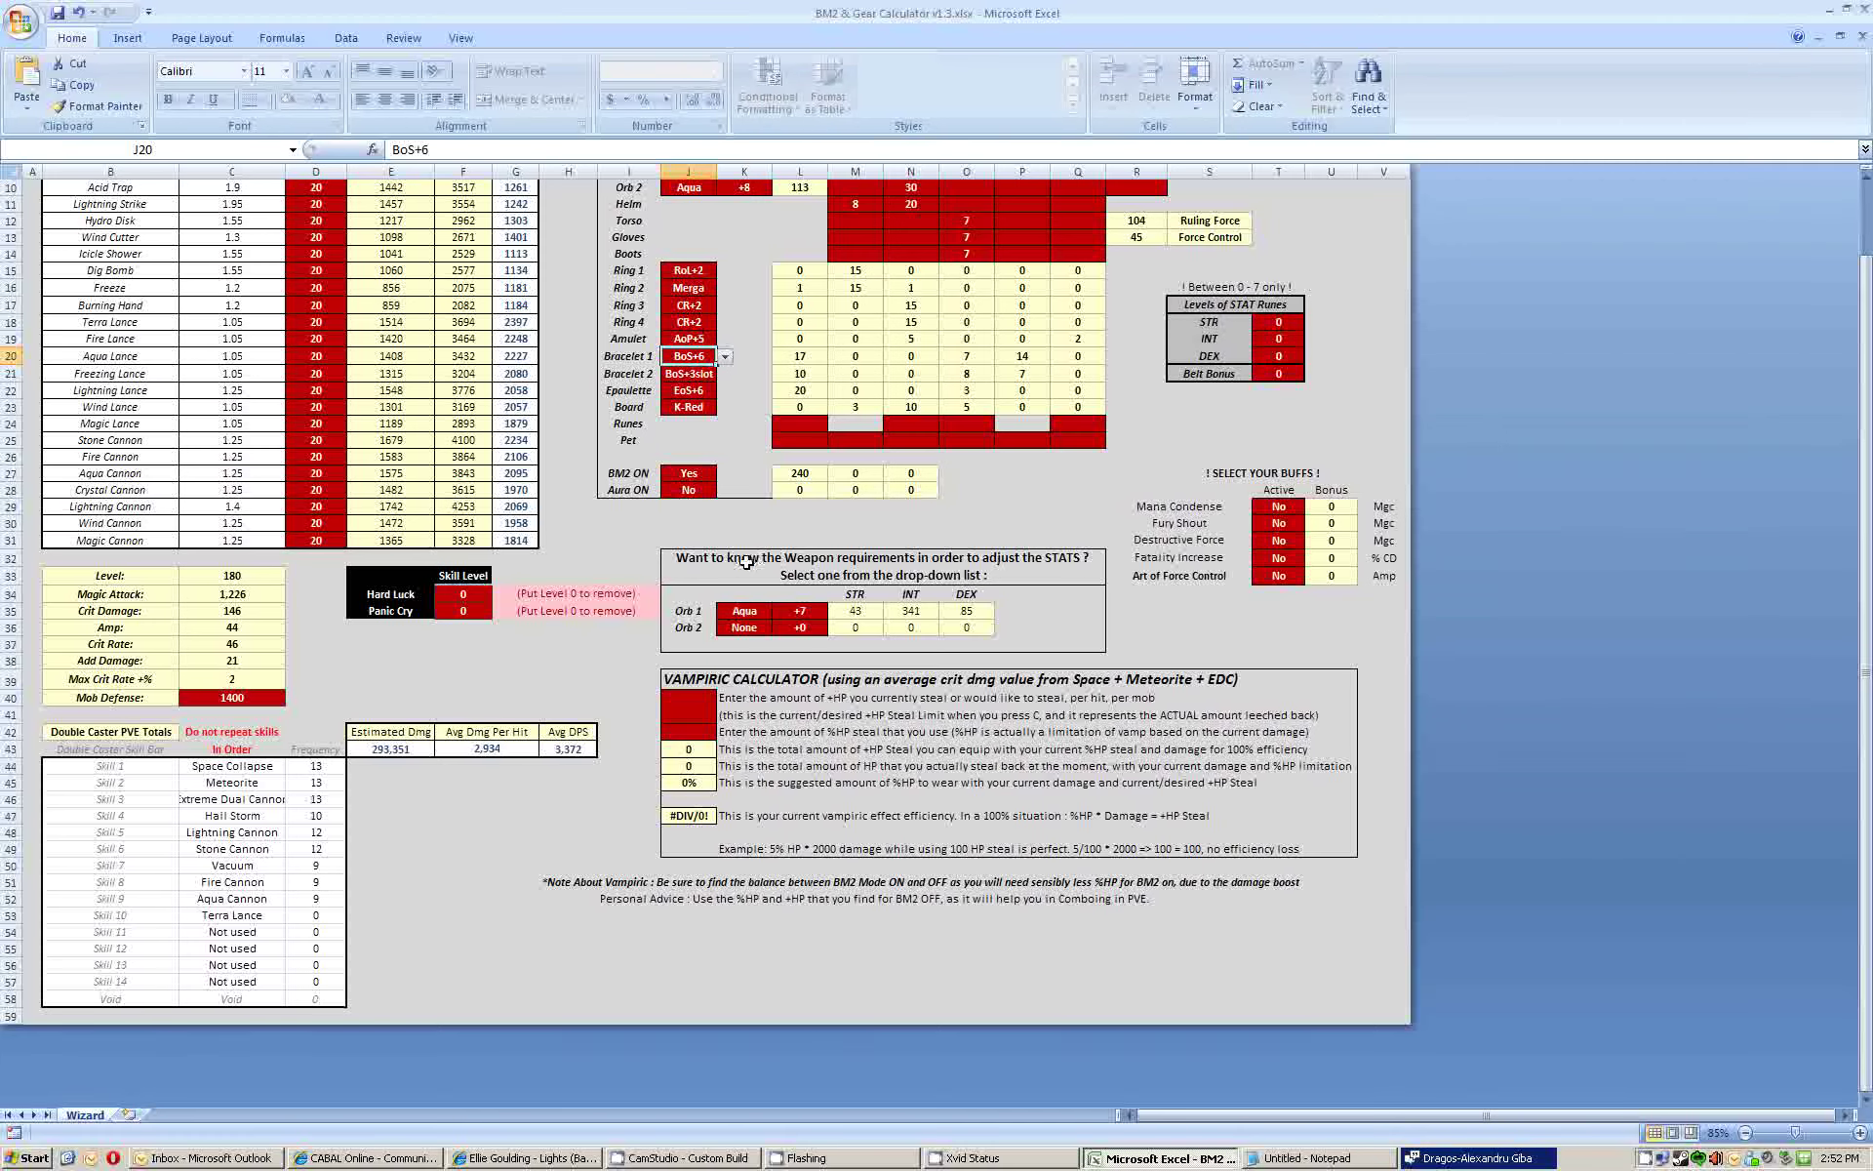
left_click(700, 375)
left_click(725, 374)
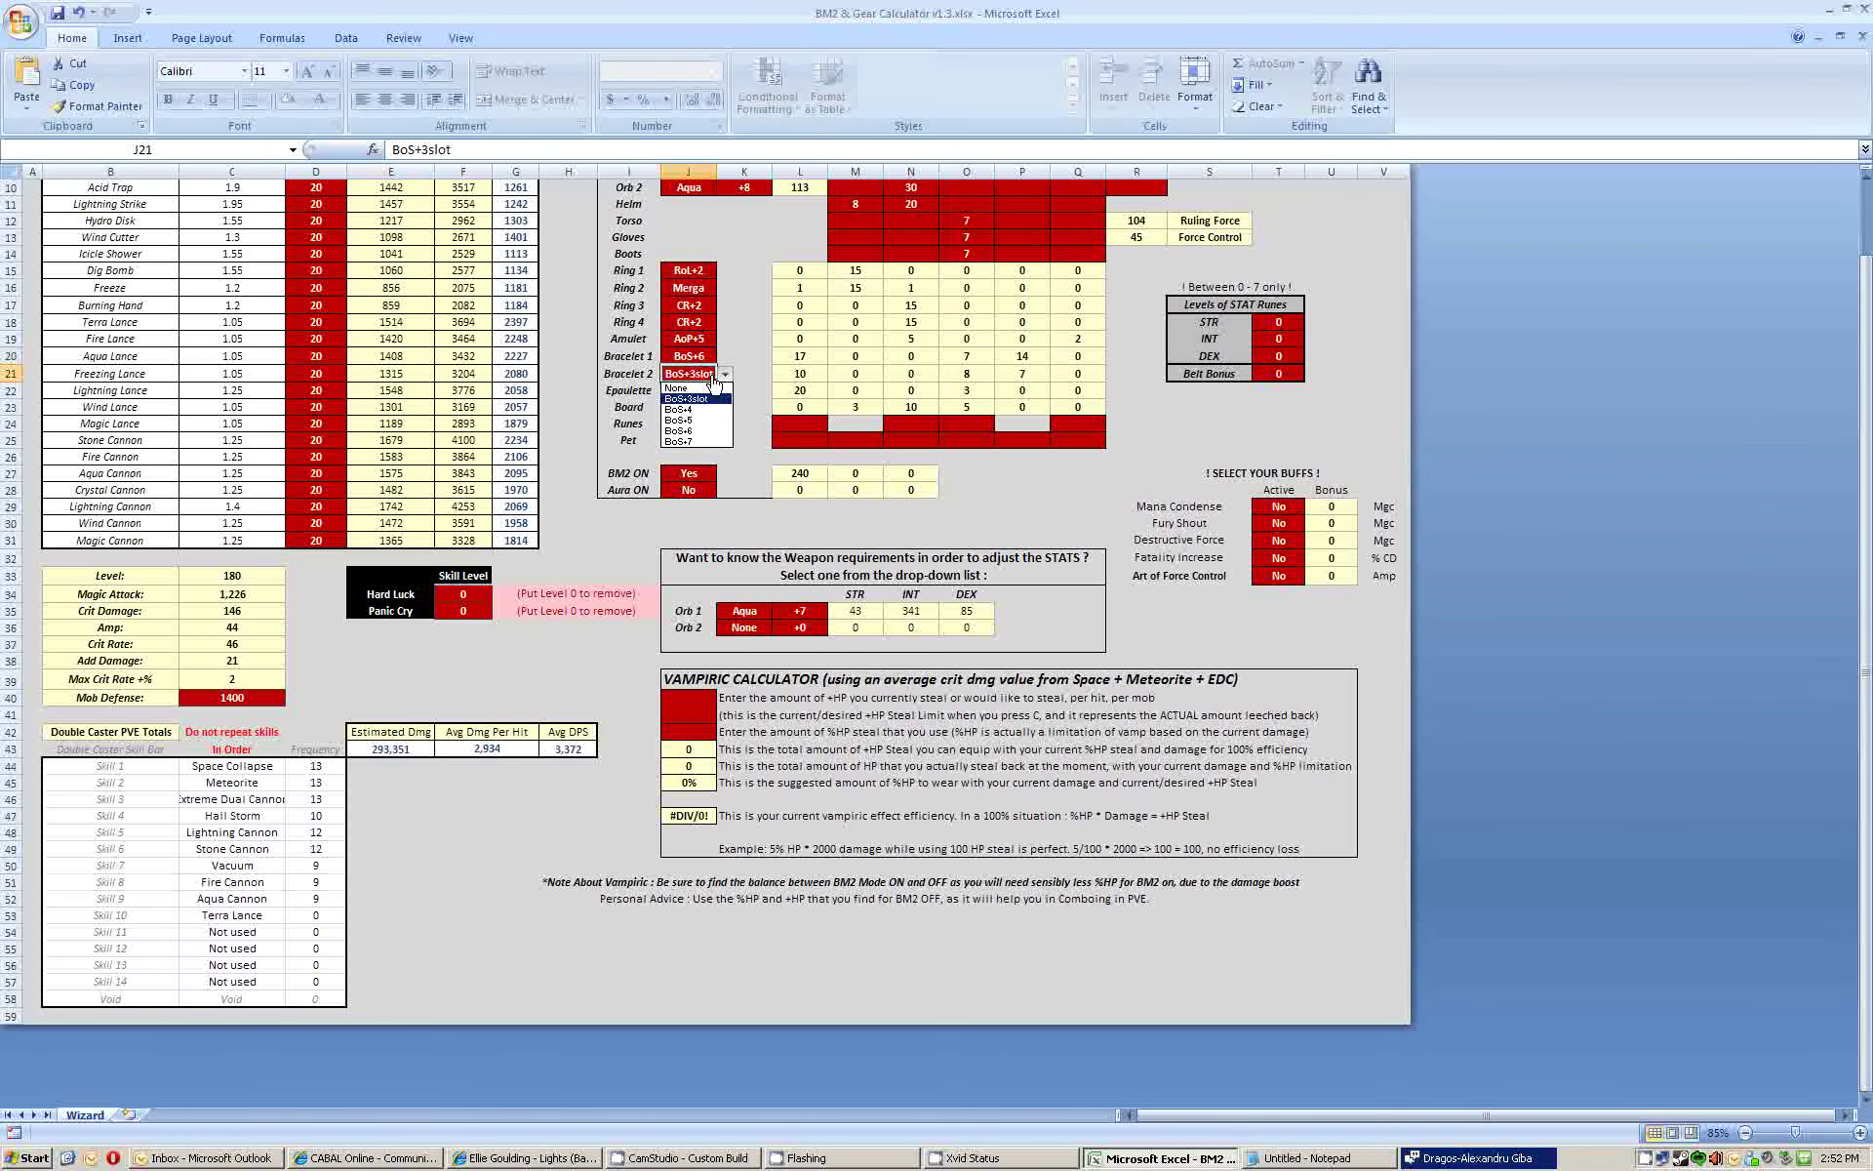
left_click(695, 431)
key("alt+Tab")
type("3386")
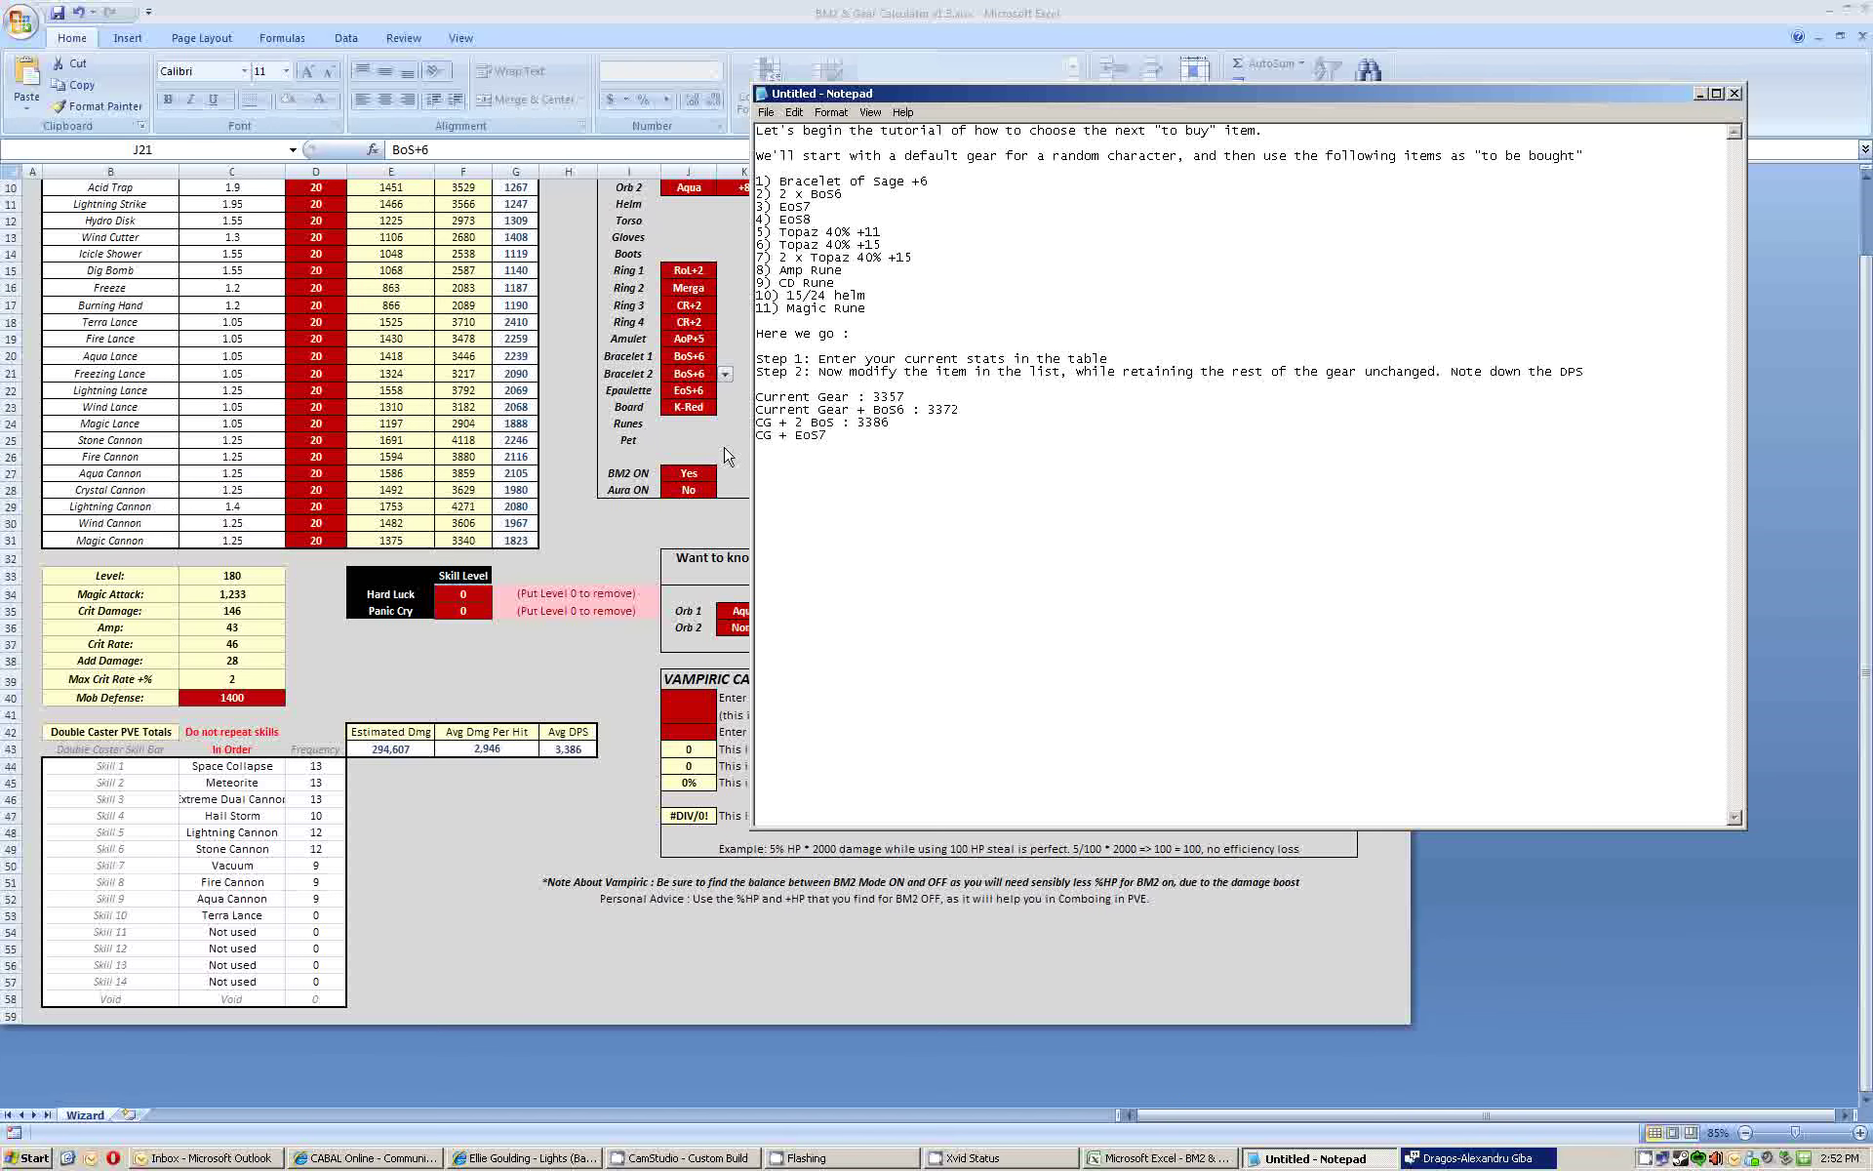
- Switch to Excel and reset both Bracelet 1 and Bracelet 2 to BoS+3slot
key("alt+Tab")
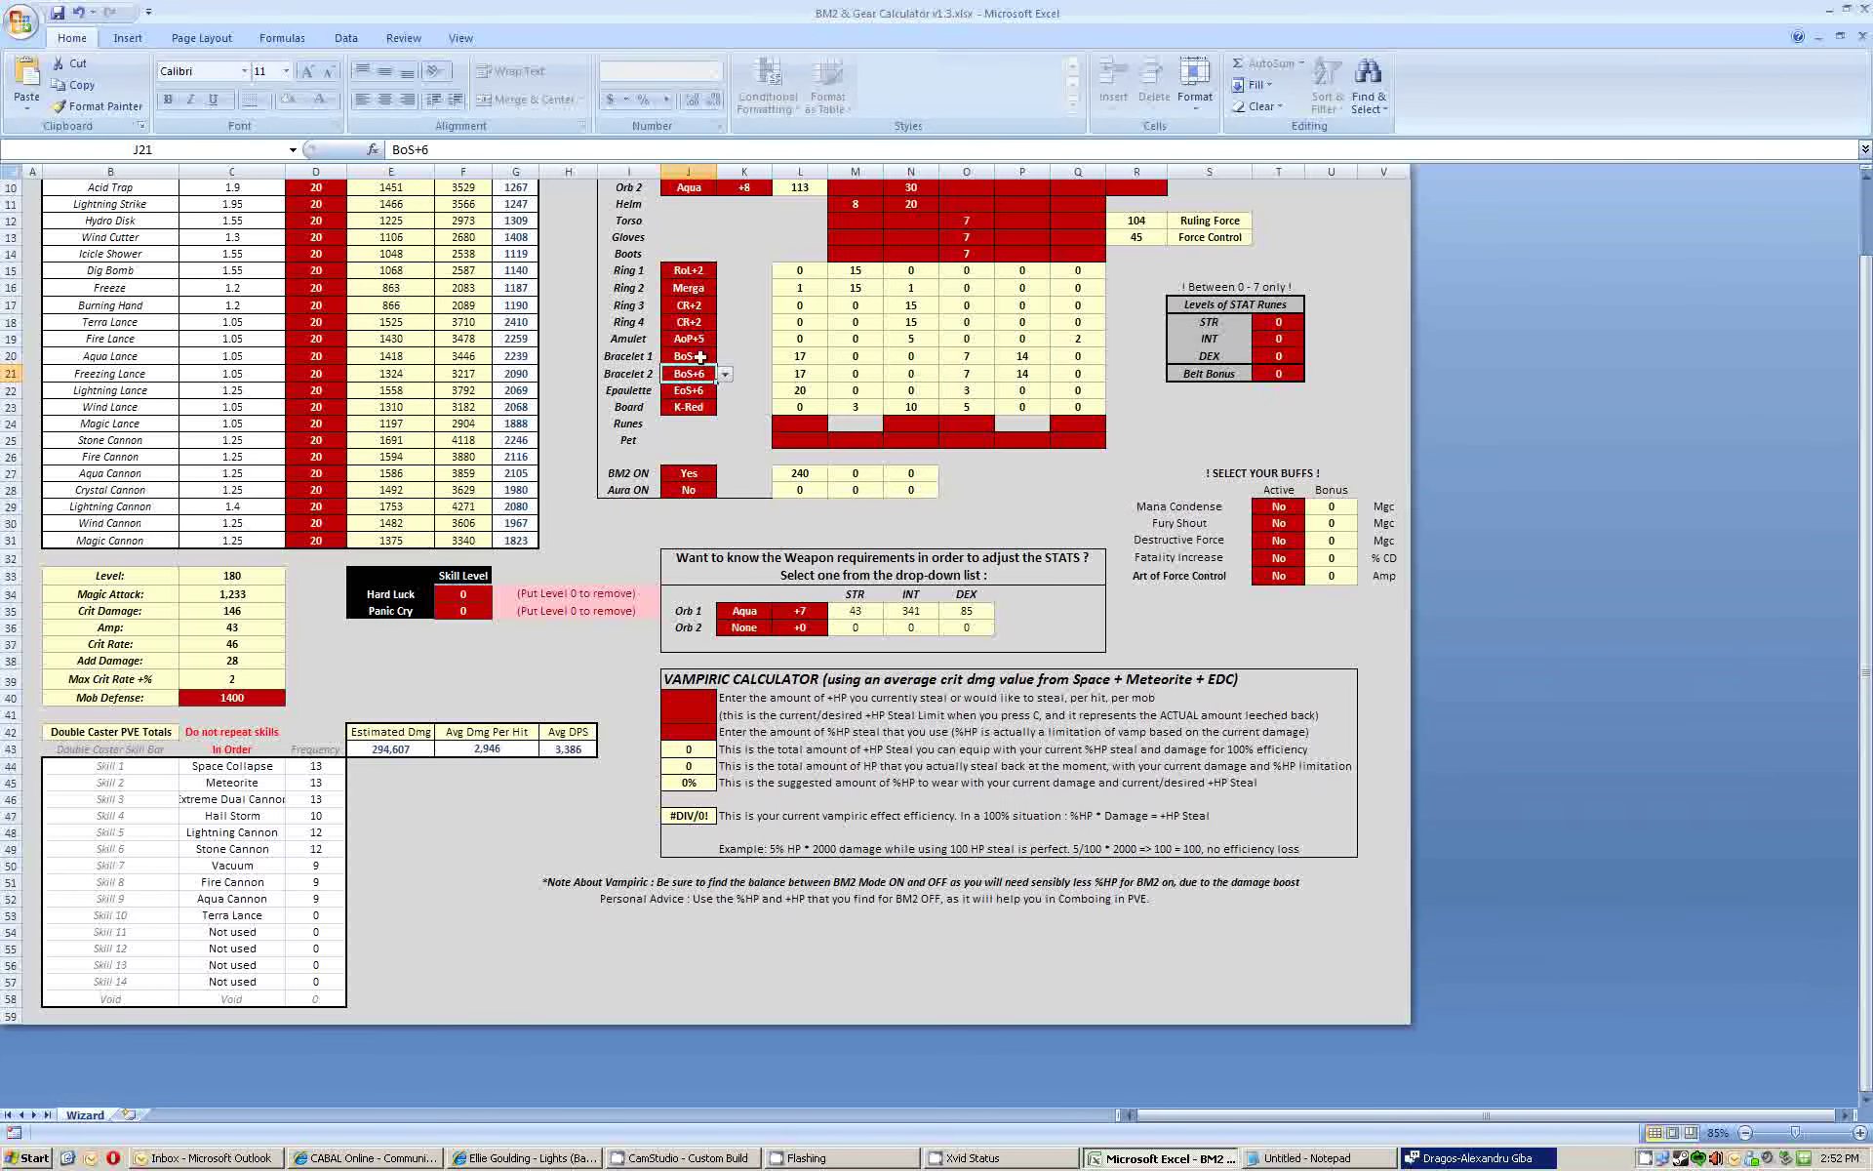
left_click(699, 356)
left_click(725, 356)
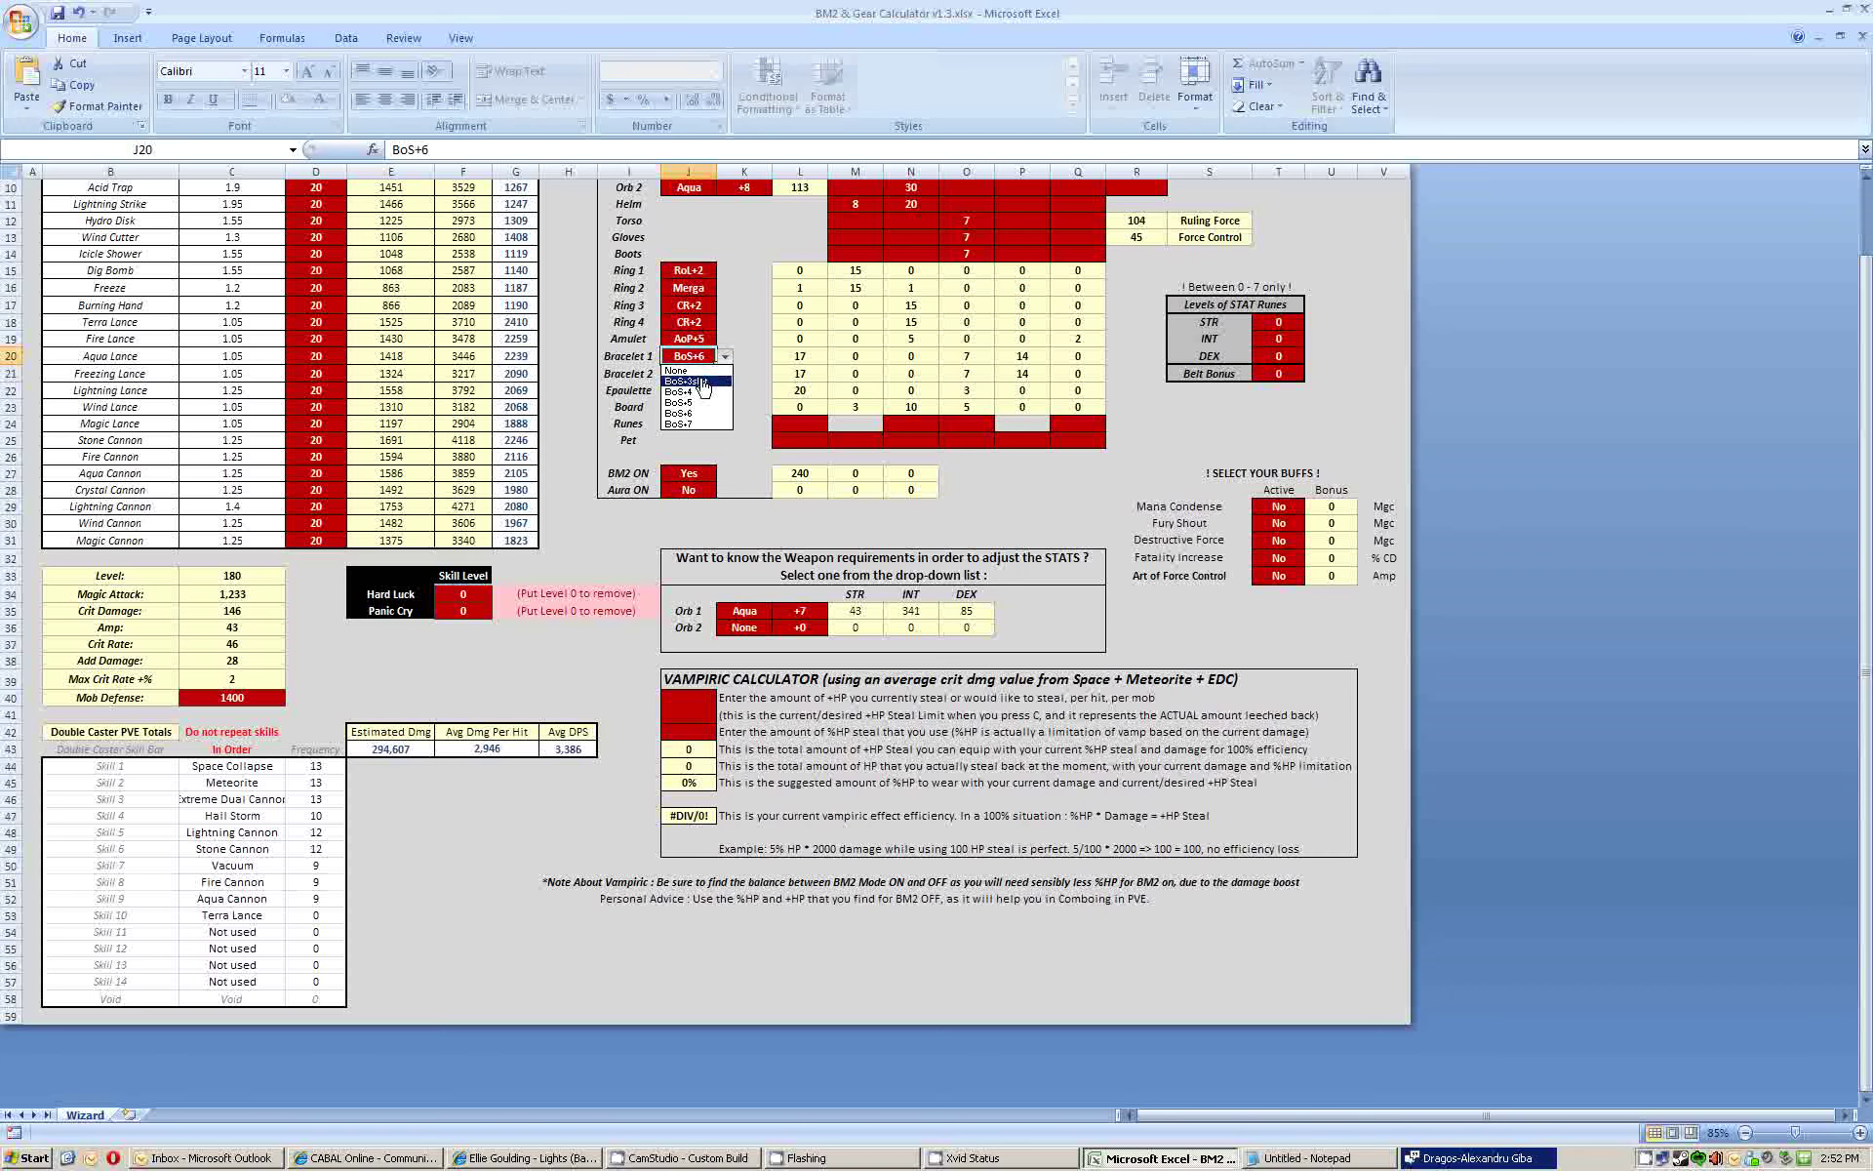
left_click(686, 380)
left_click(692, 374)
left_click(725, 374)
left_click(687, 398)
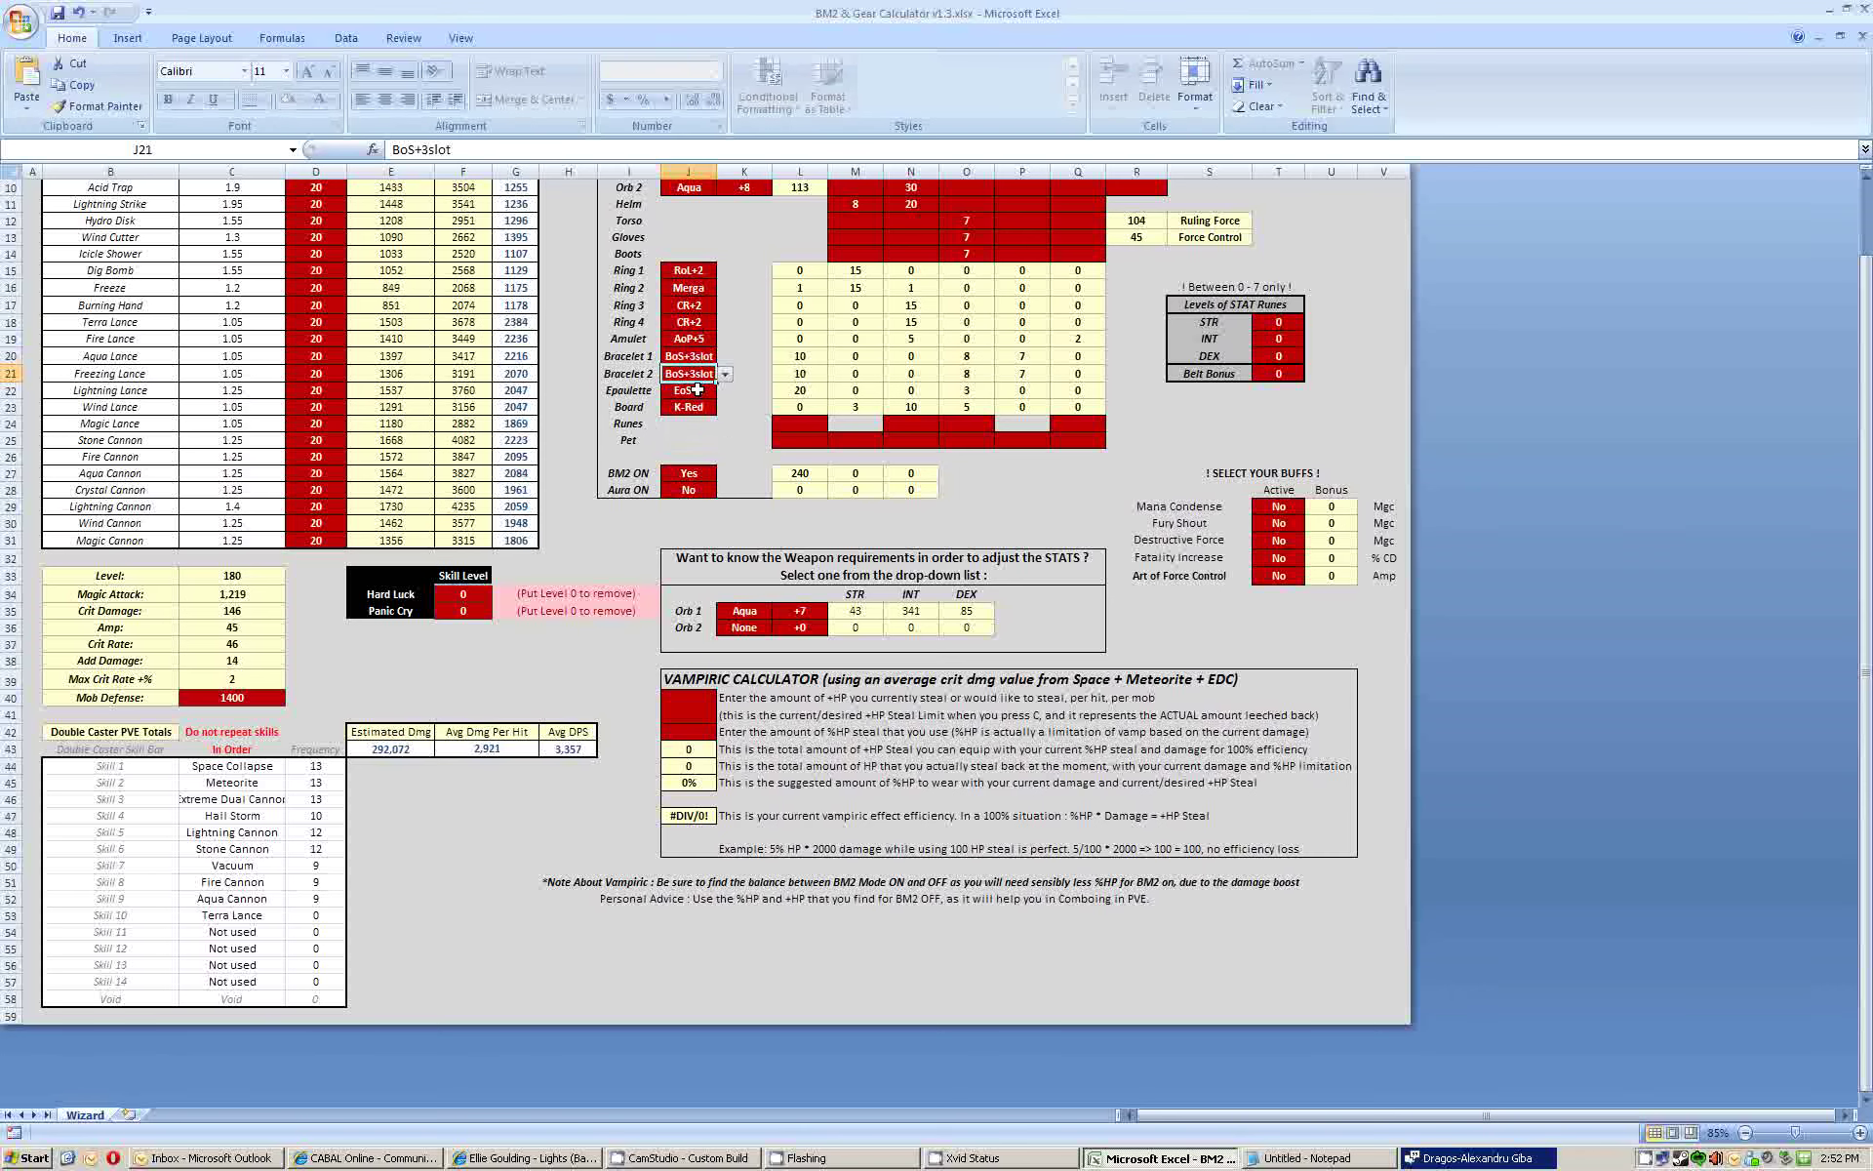
- Set the Epaulette to EoS+7 in the gear table
left_click(687, 391)
left_click(725, 390)
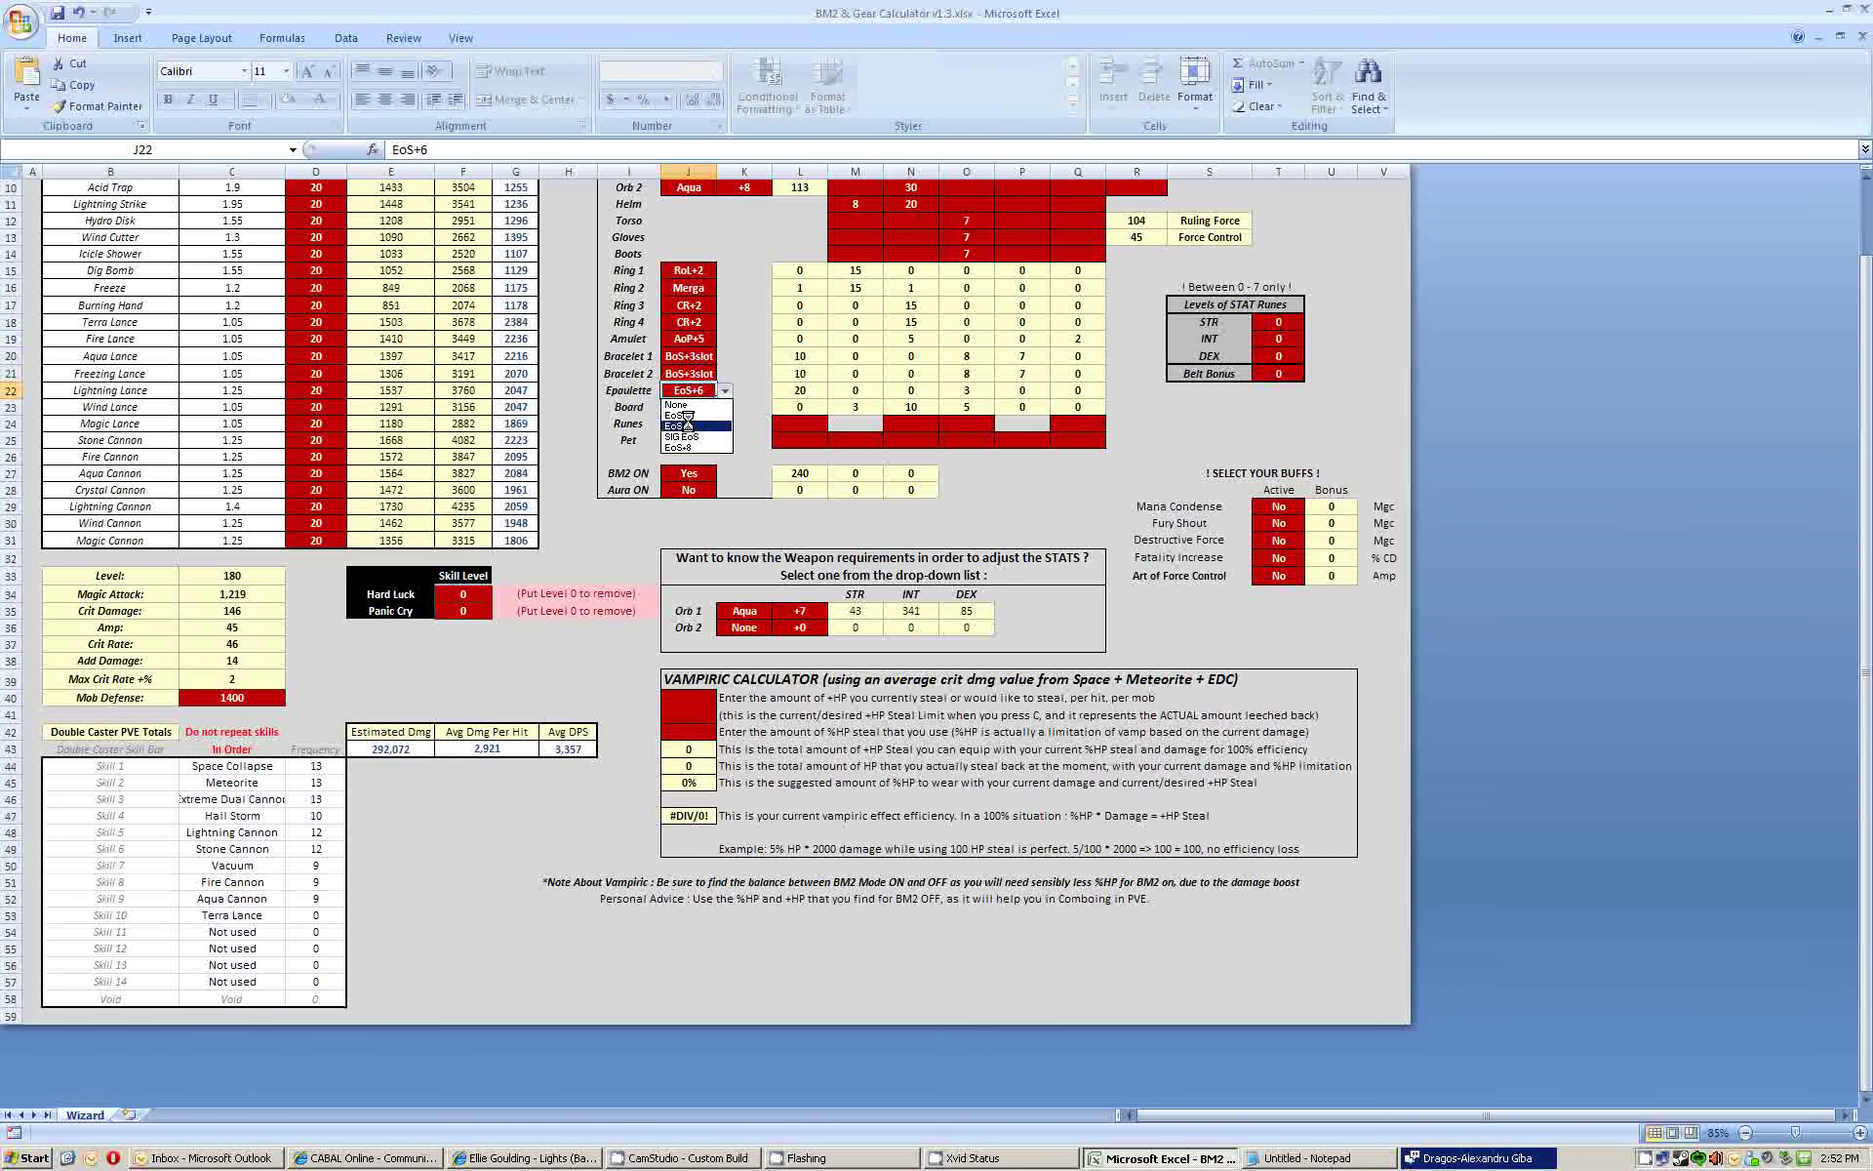
left_click(726, 447)
- In Notepad, record 3467 for EoS7 with '(remember to reset the gear to initial one, BoS3 slot in our example)' and start 'CG + EoS8 :'
key("alt+Tab")
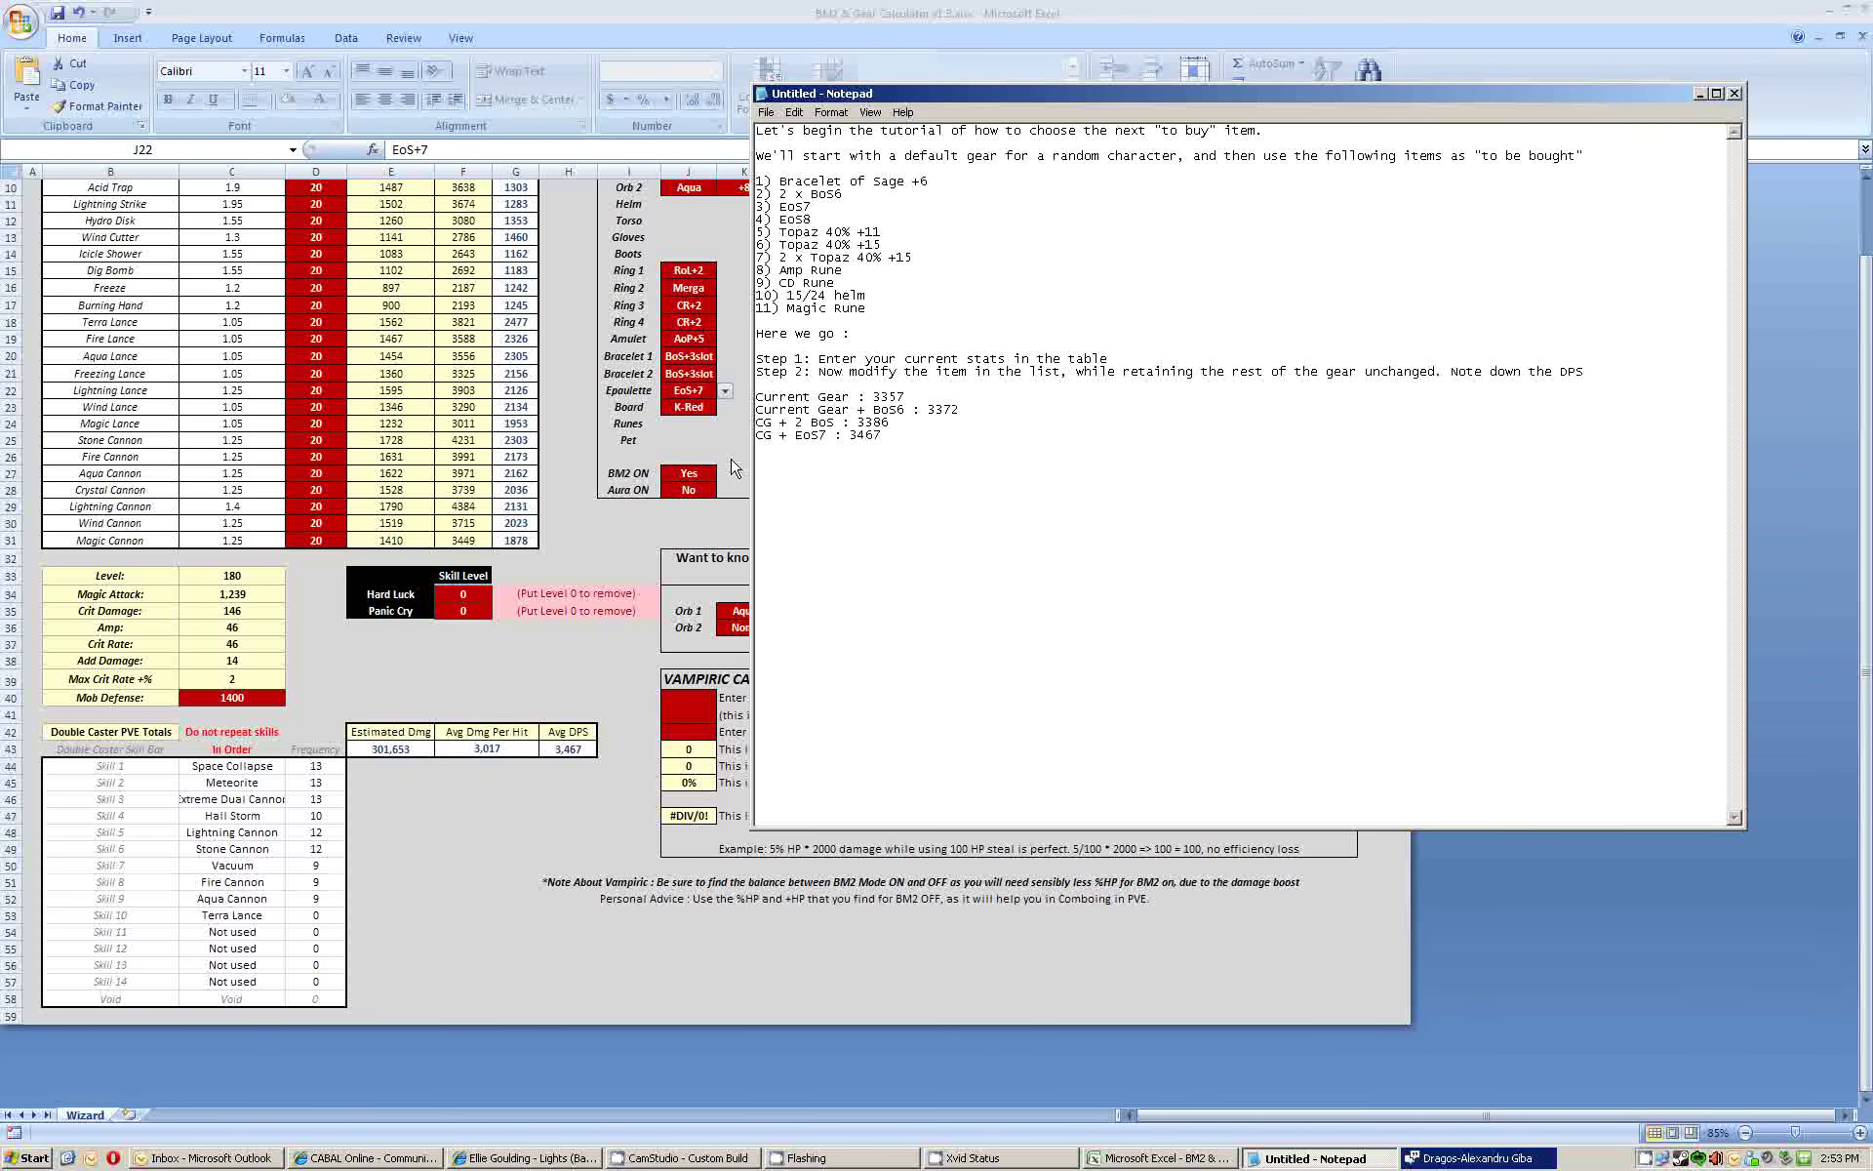
type("(remember to reset the gear to initial one, BoS3")
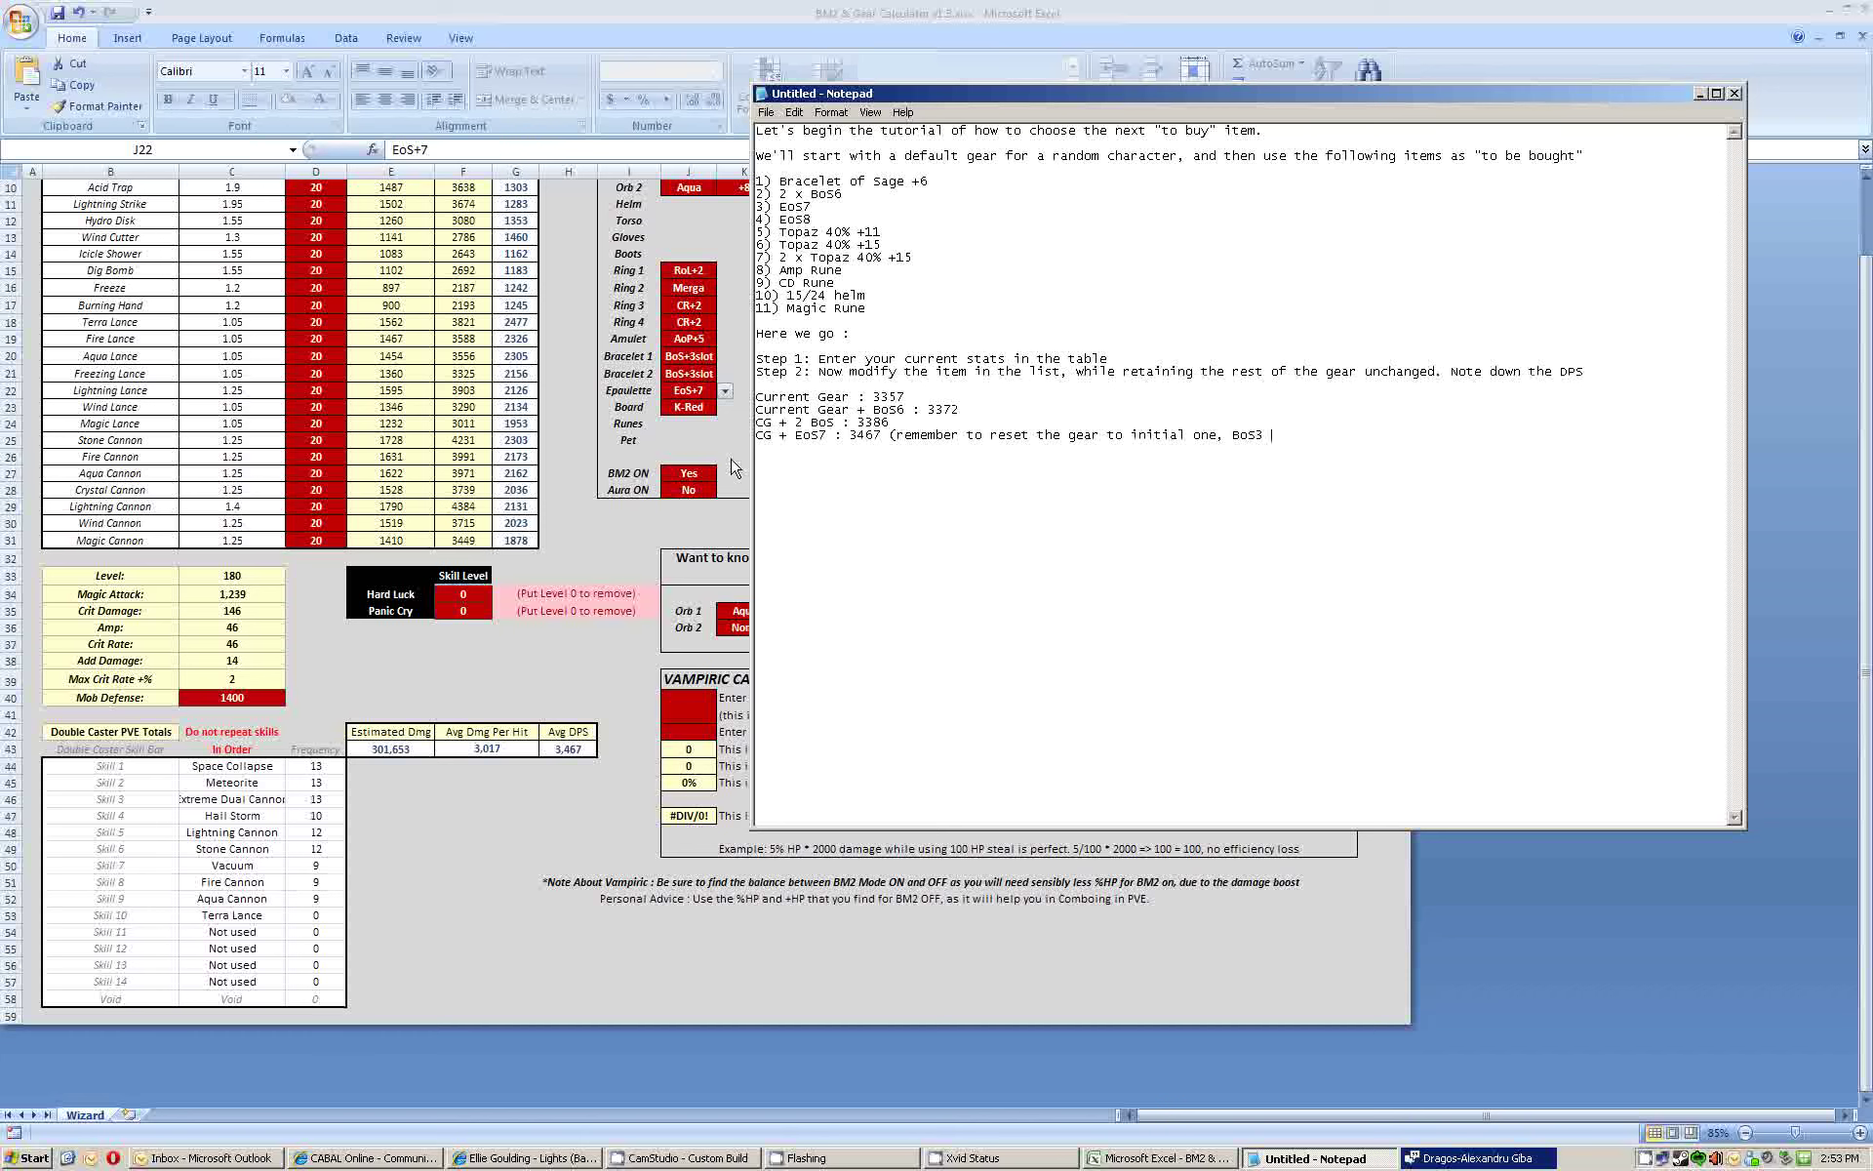
type("slo")
type("t in our example) CG + ")
type("EoS8 :")
- Switch to Excel and set the Epaulette to EoS+8
key("alt+Tab")
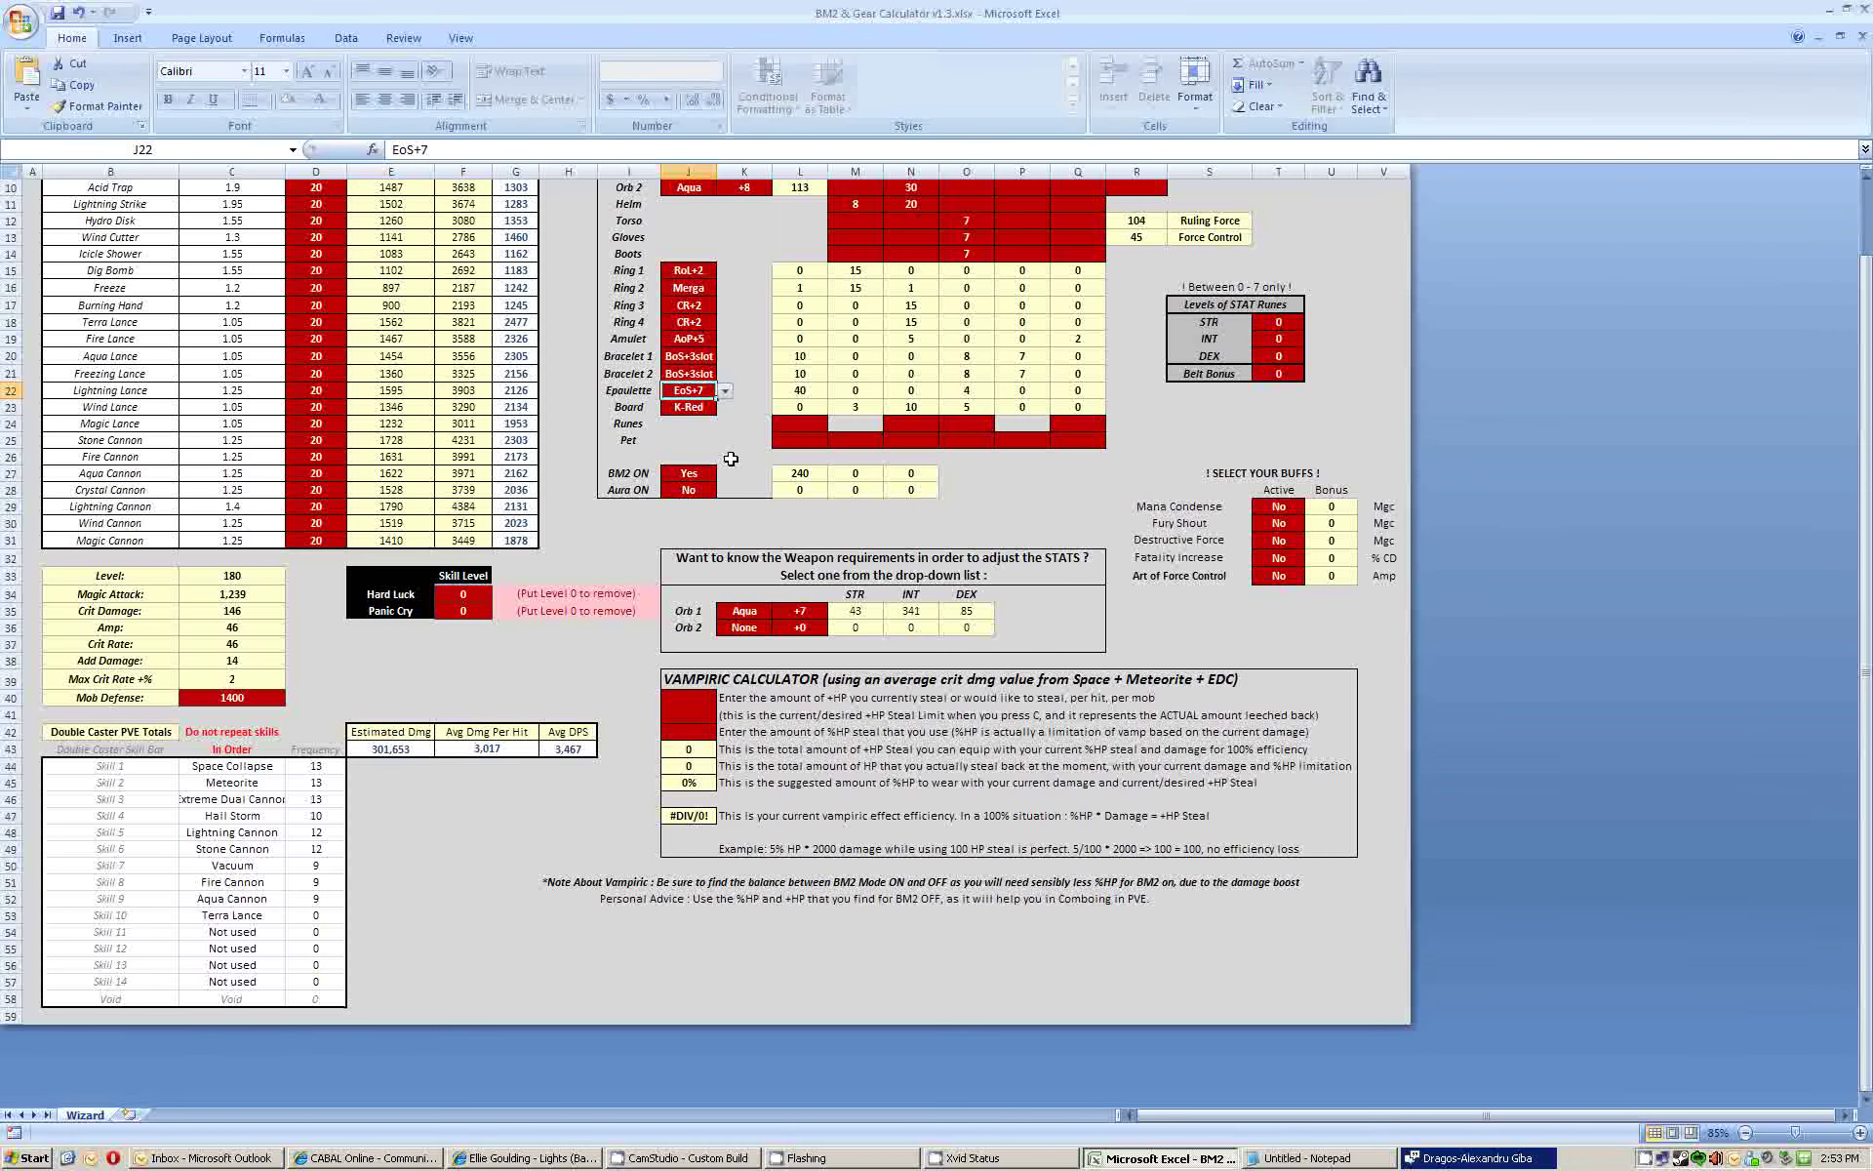
left_click(725, 391)
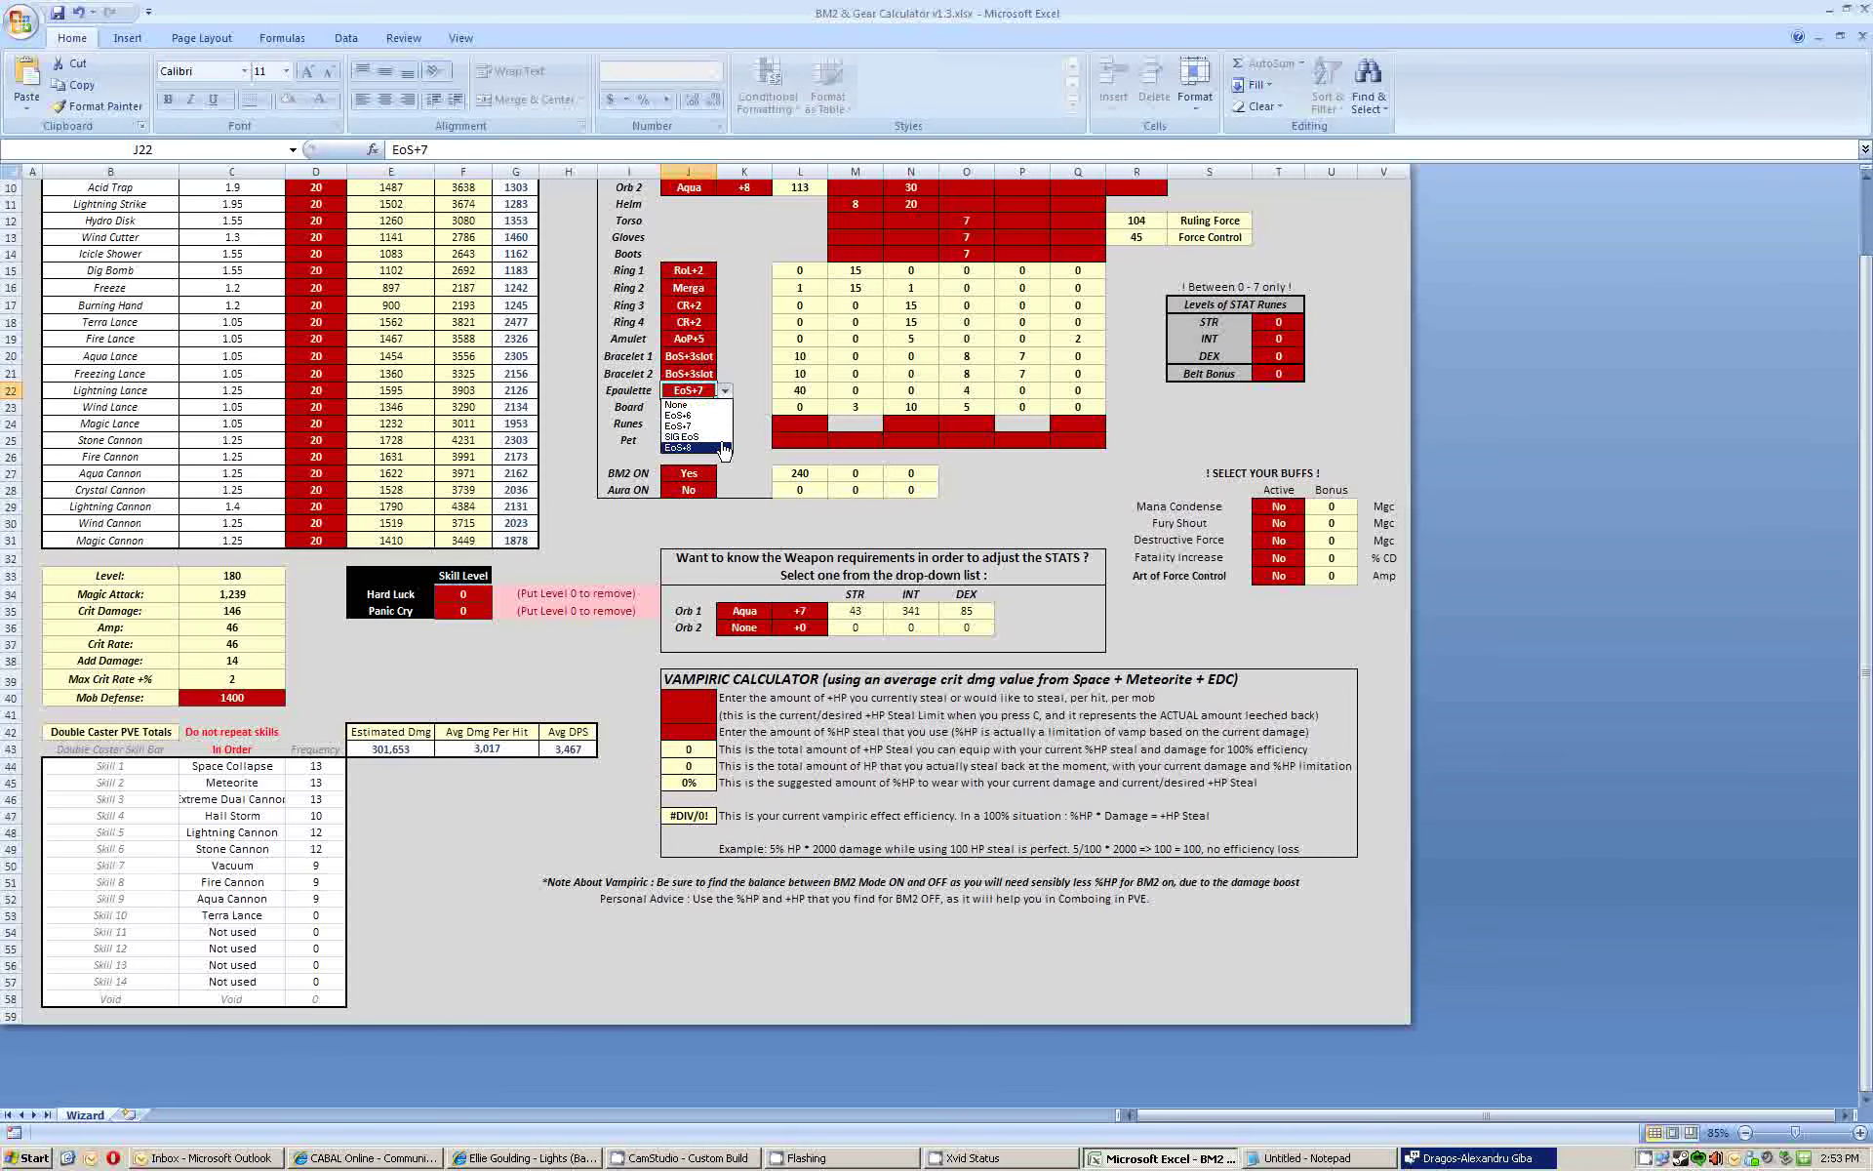
left_click(693, 422)
- In Notepad, record 3578 for EoS8 and start the line 'CG + Topaz 40 +11 (remember to reset stats for Topaz use) :'
key("alt+Tab")
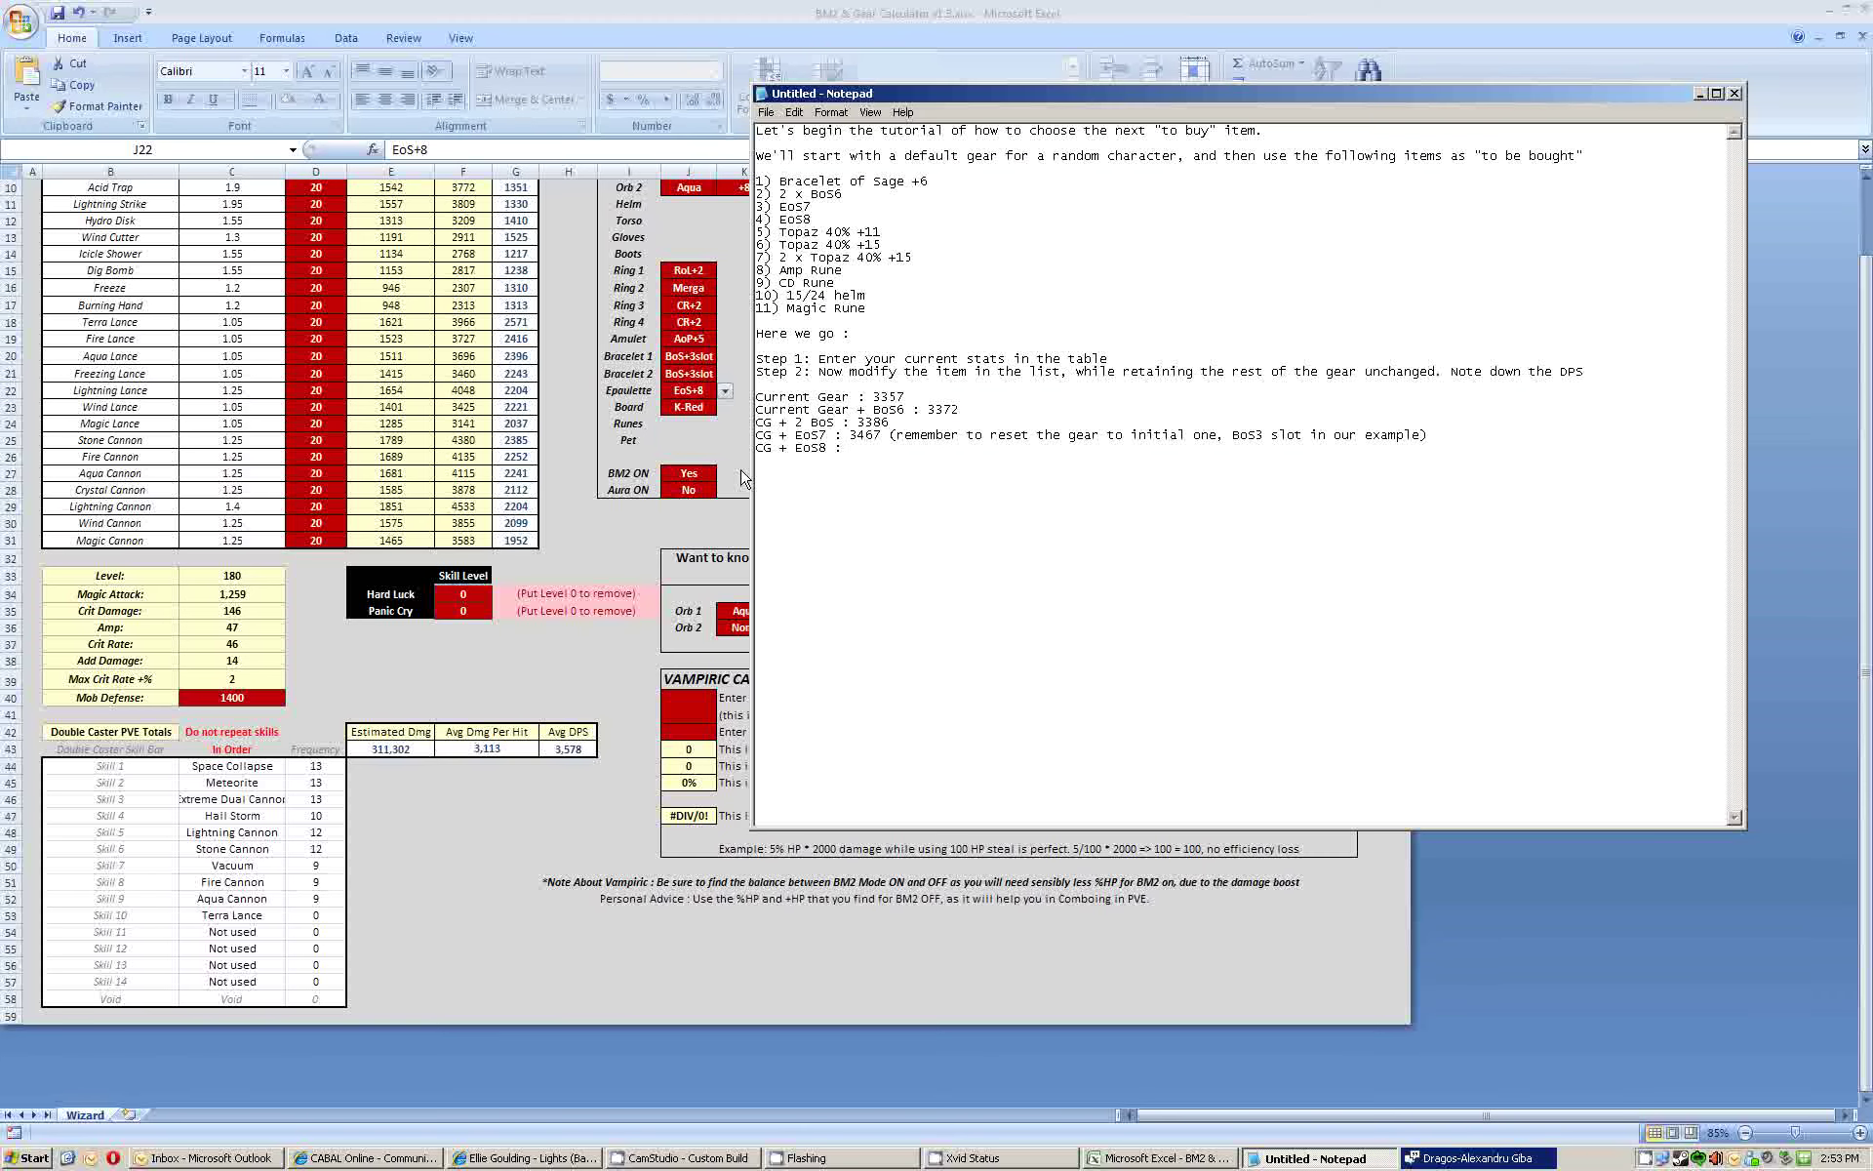
type("7")
type("oop")
type("az 40 +11 (remember to res")
type("et stats for")
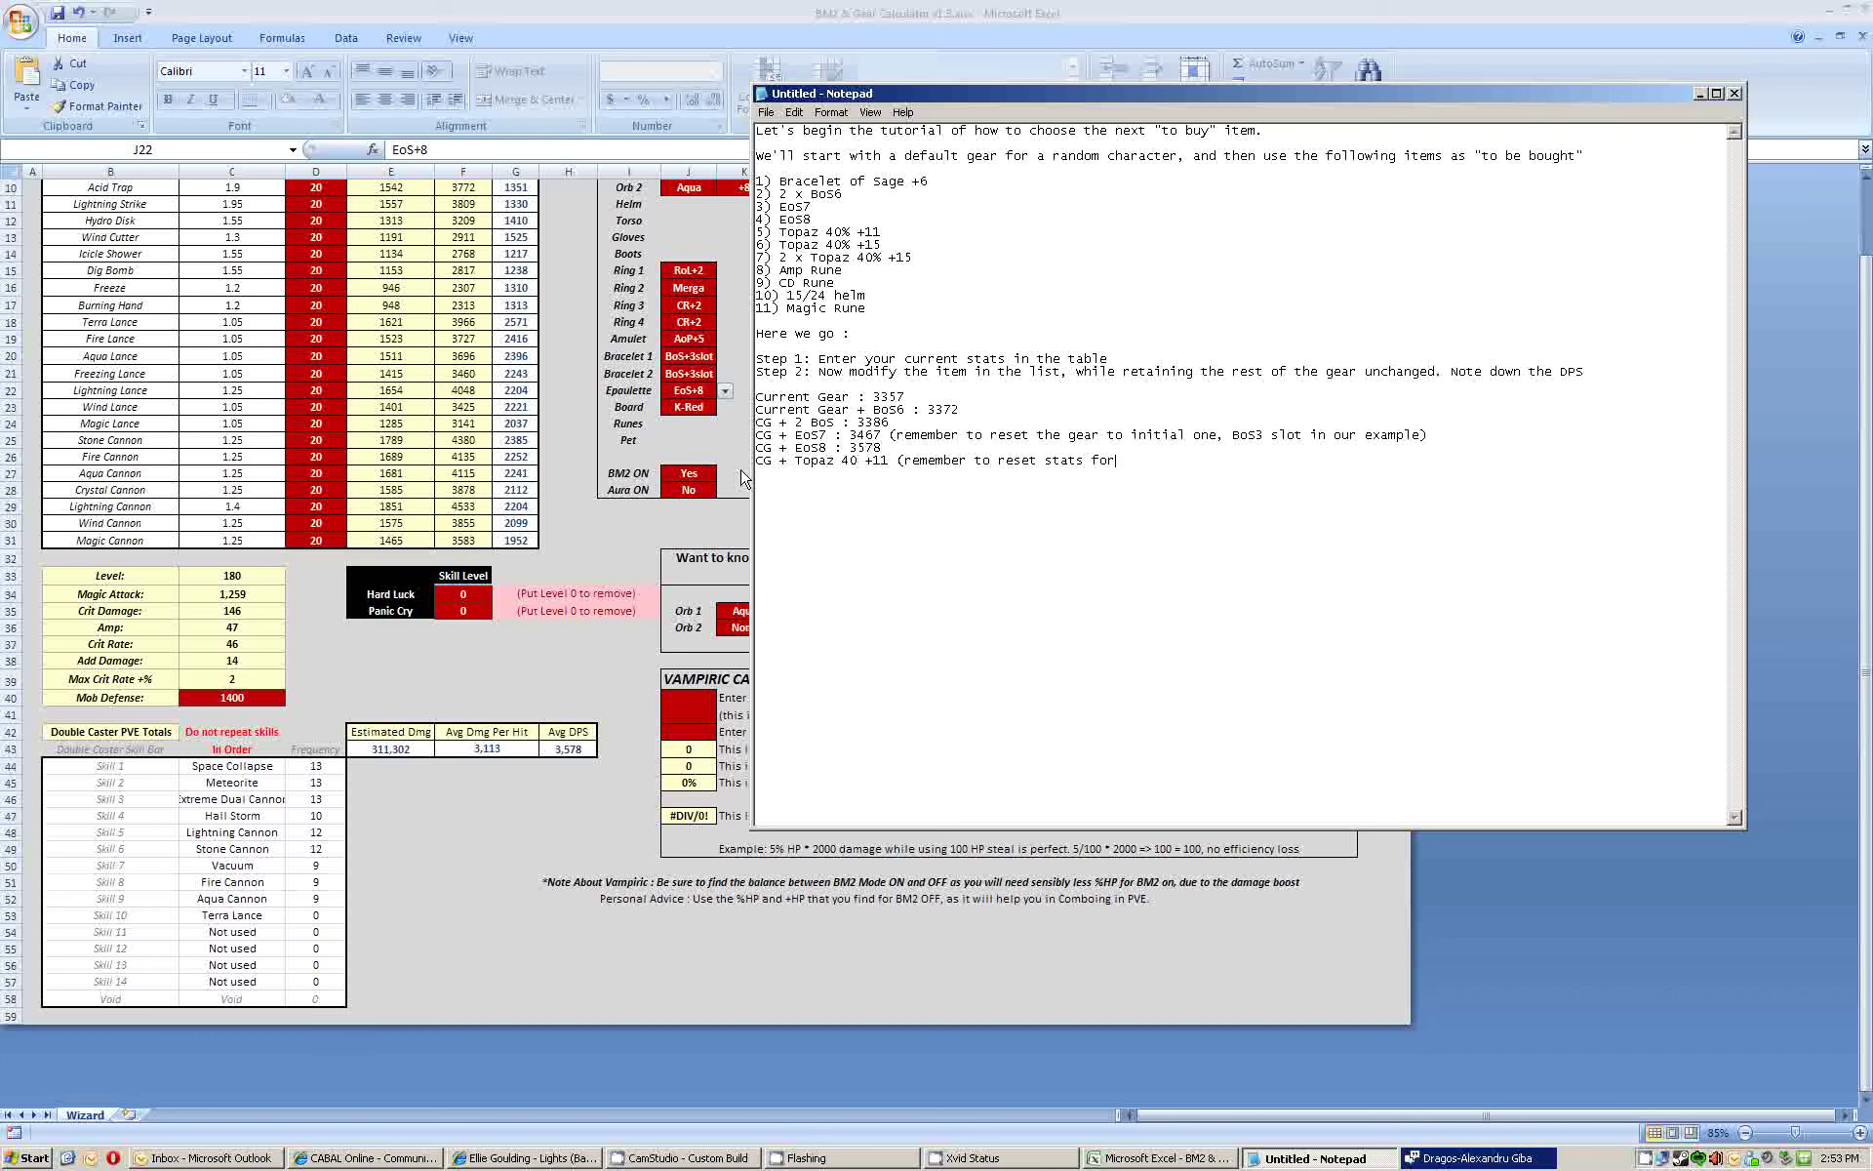
type(" Topaz use) :")
- Switch to Excel and reset the Epaulette to EoS+6
left_click(741, 478)
left_click(725, 391)
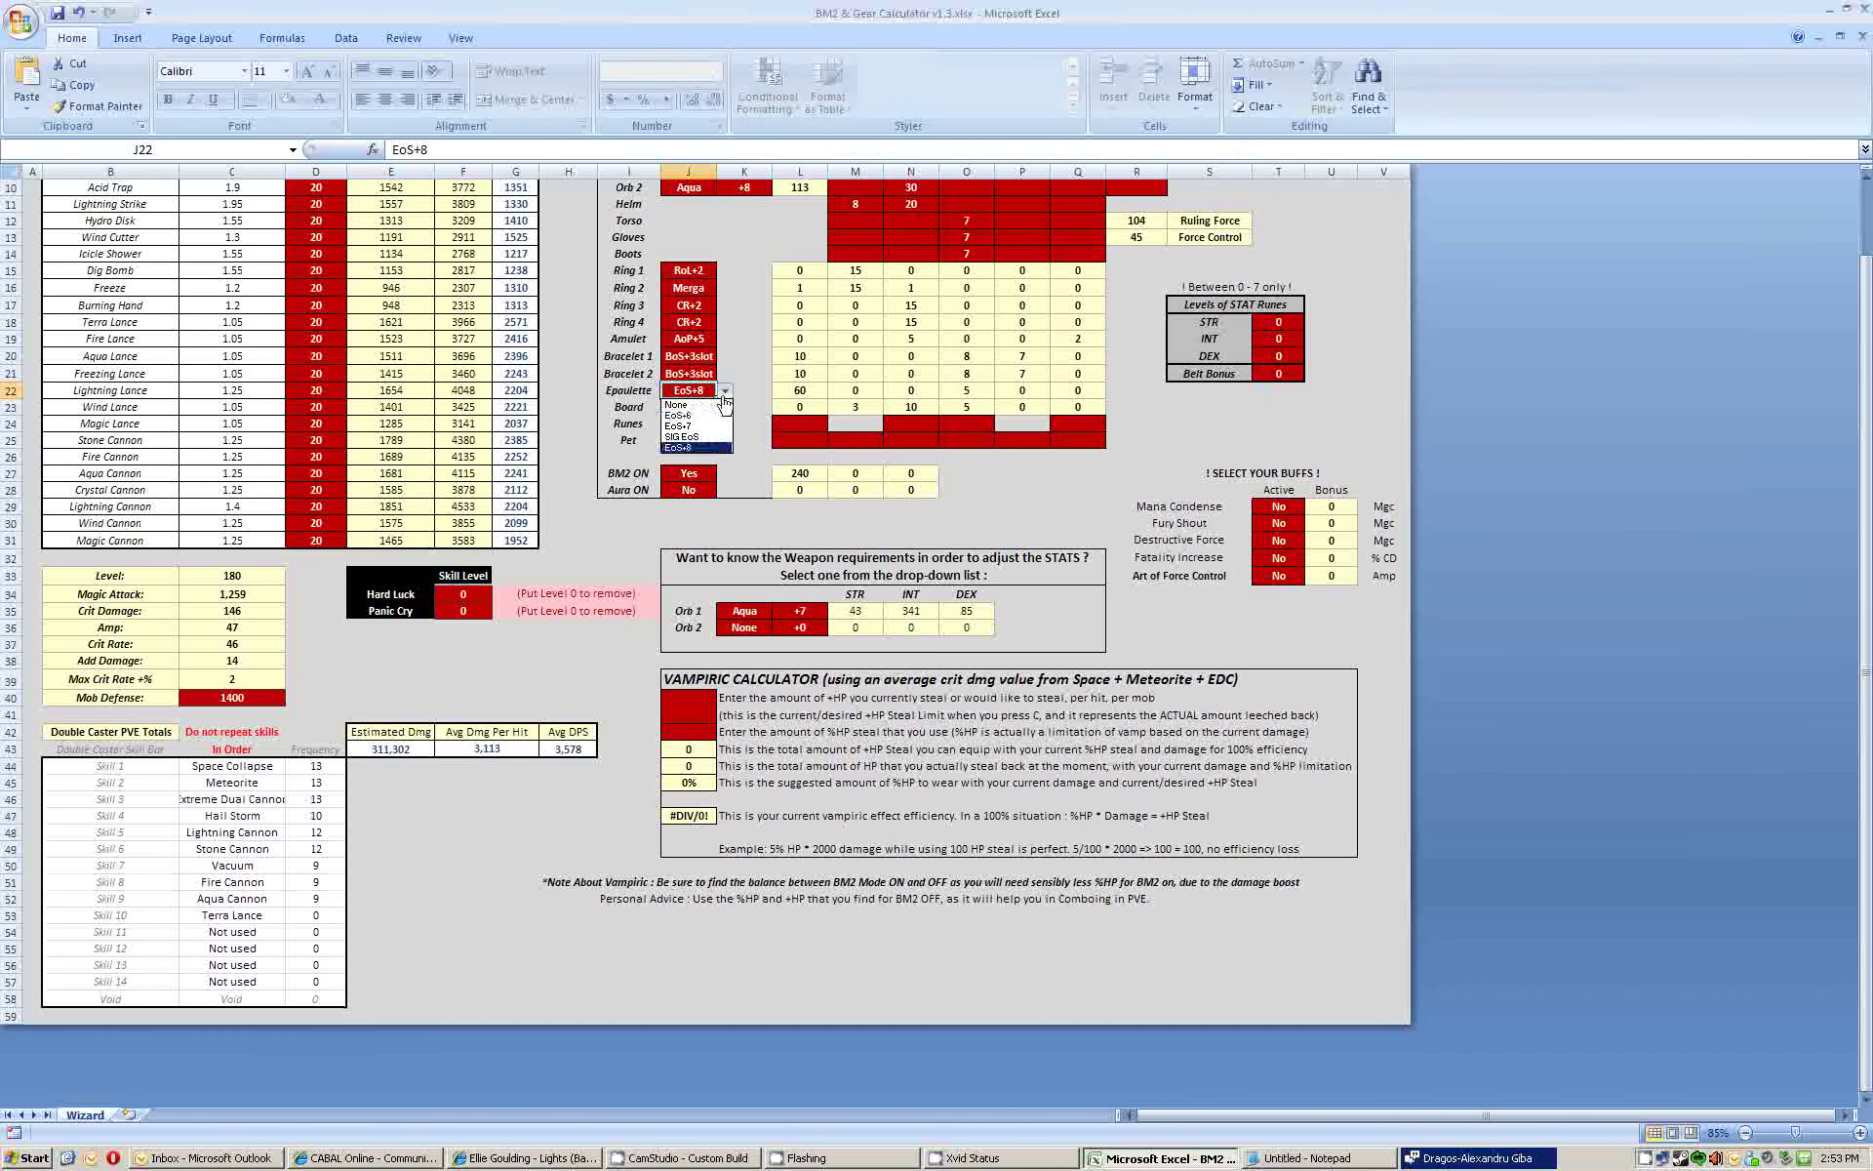
left_click(694, 415)
key("alt+Tab")
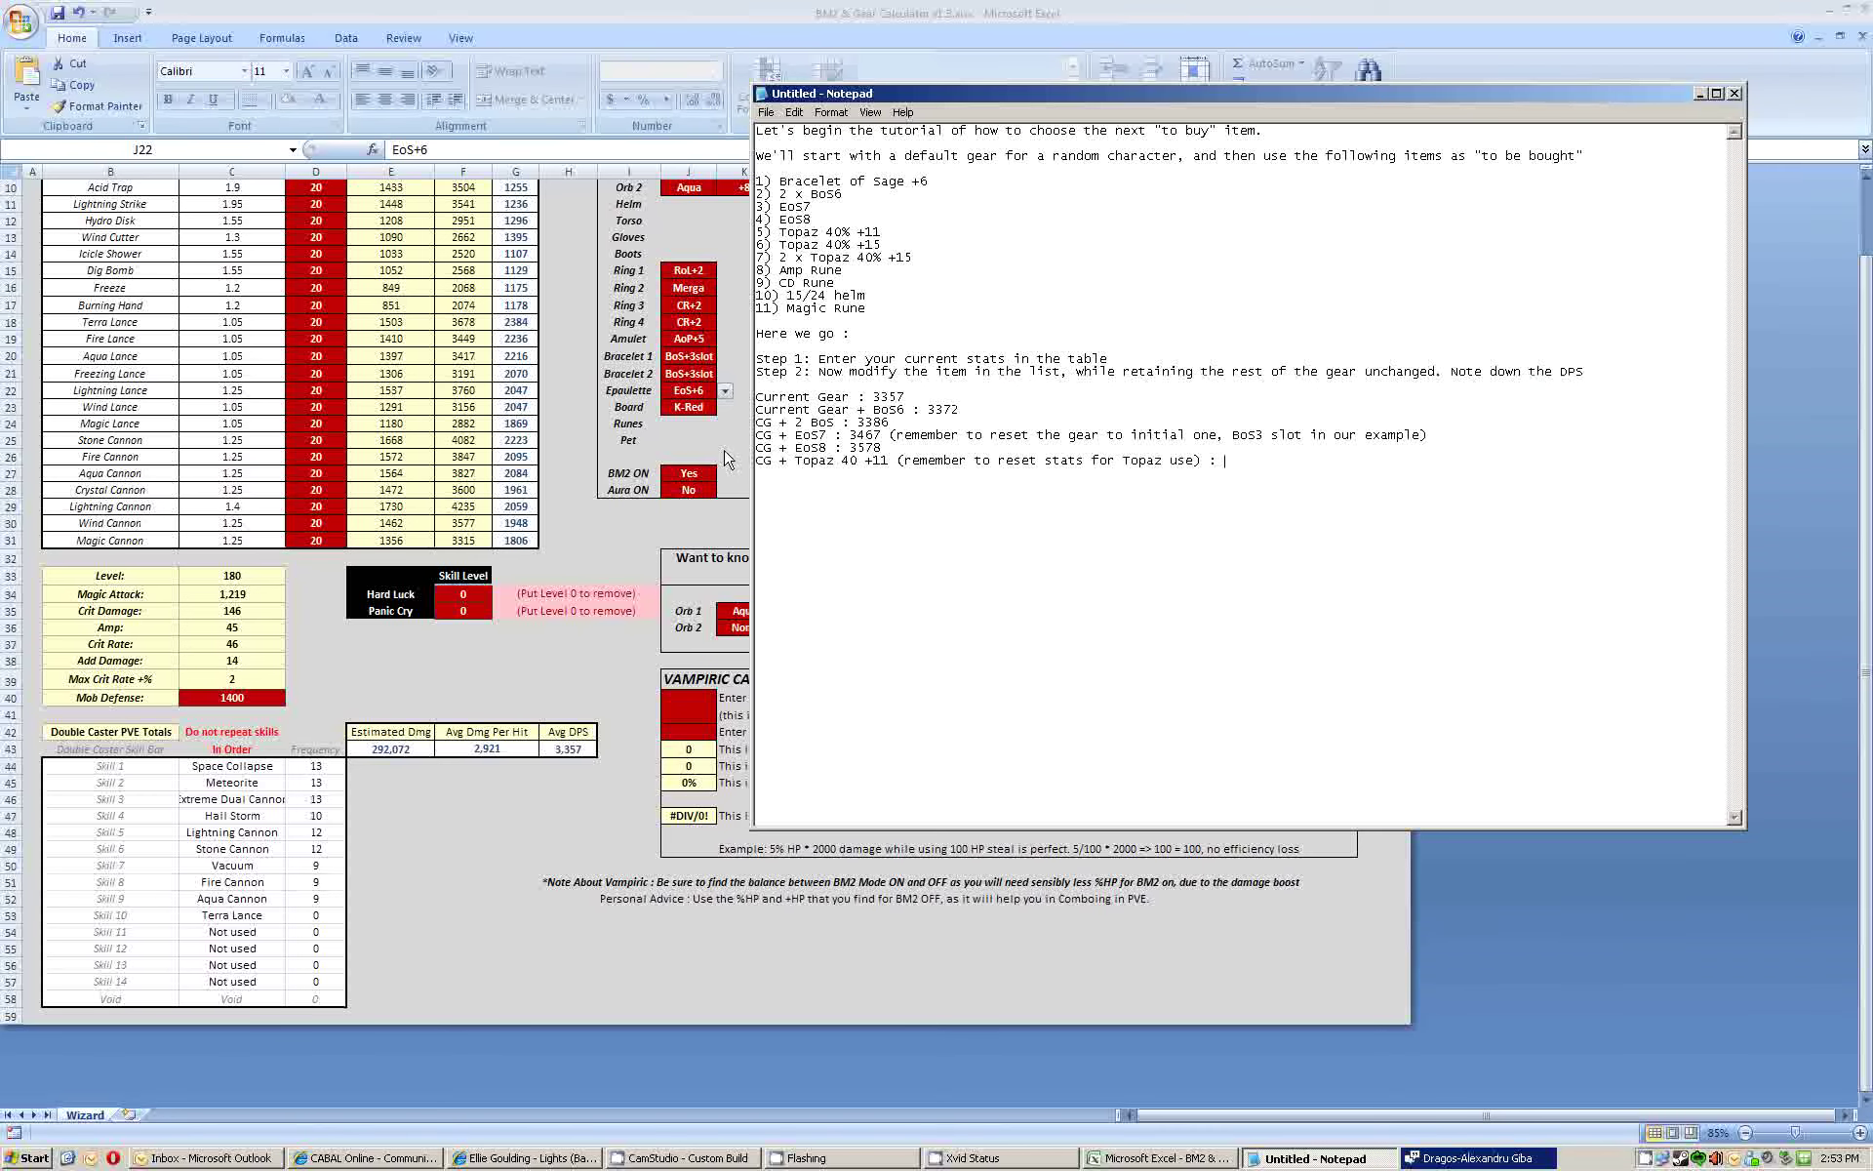
left_click(725, 458)
- Set Orb 2 in the weapon requirements lookup to Topaz with upgrade +7
left_click(756, 627)
left_click(781, 627)
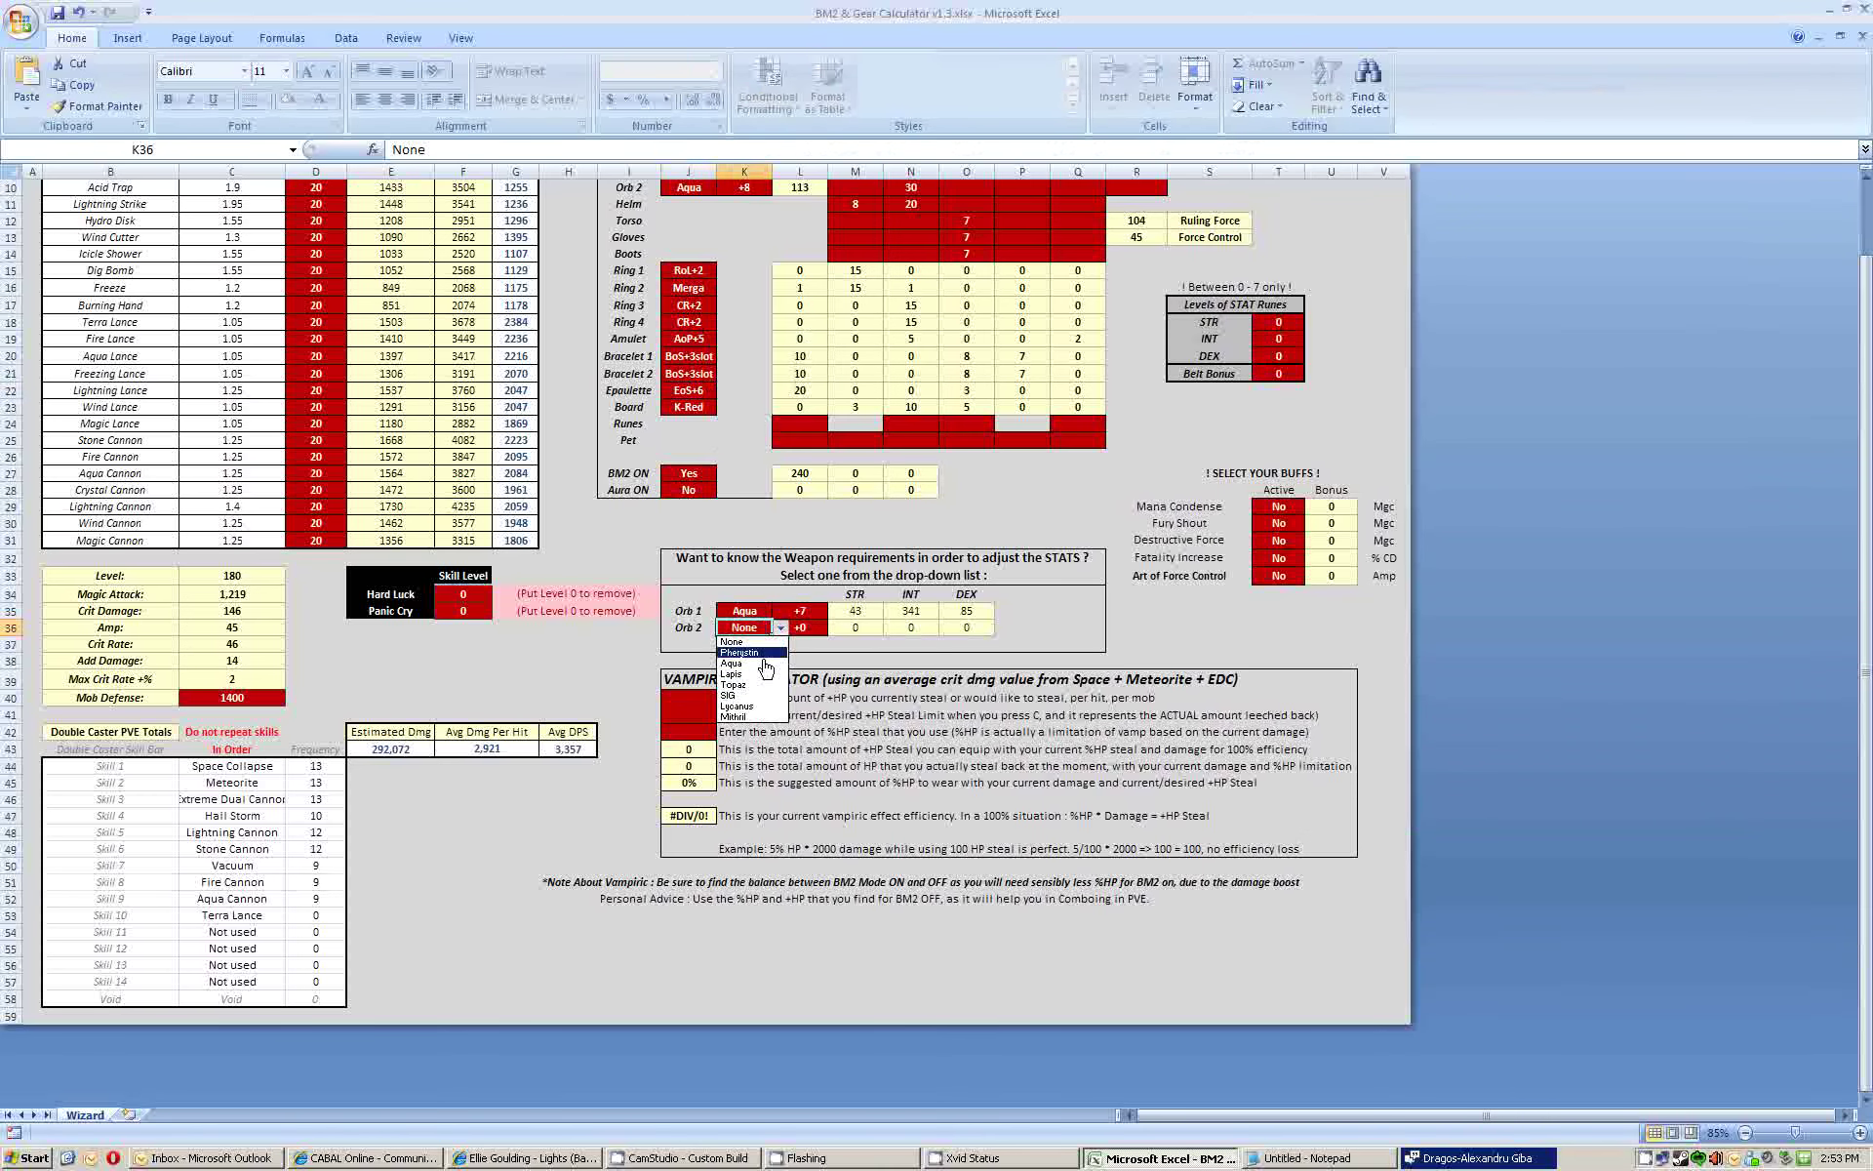
left_click(752, 684)
left_click(817, 627)
left_click(836, 627)
left_click(804, 719)
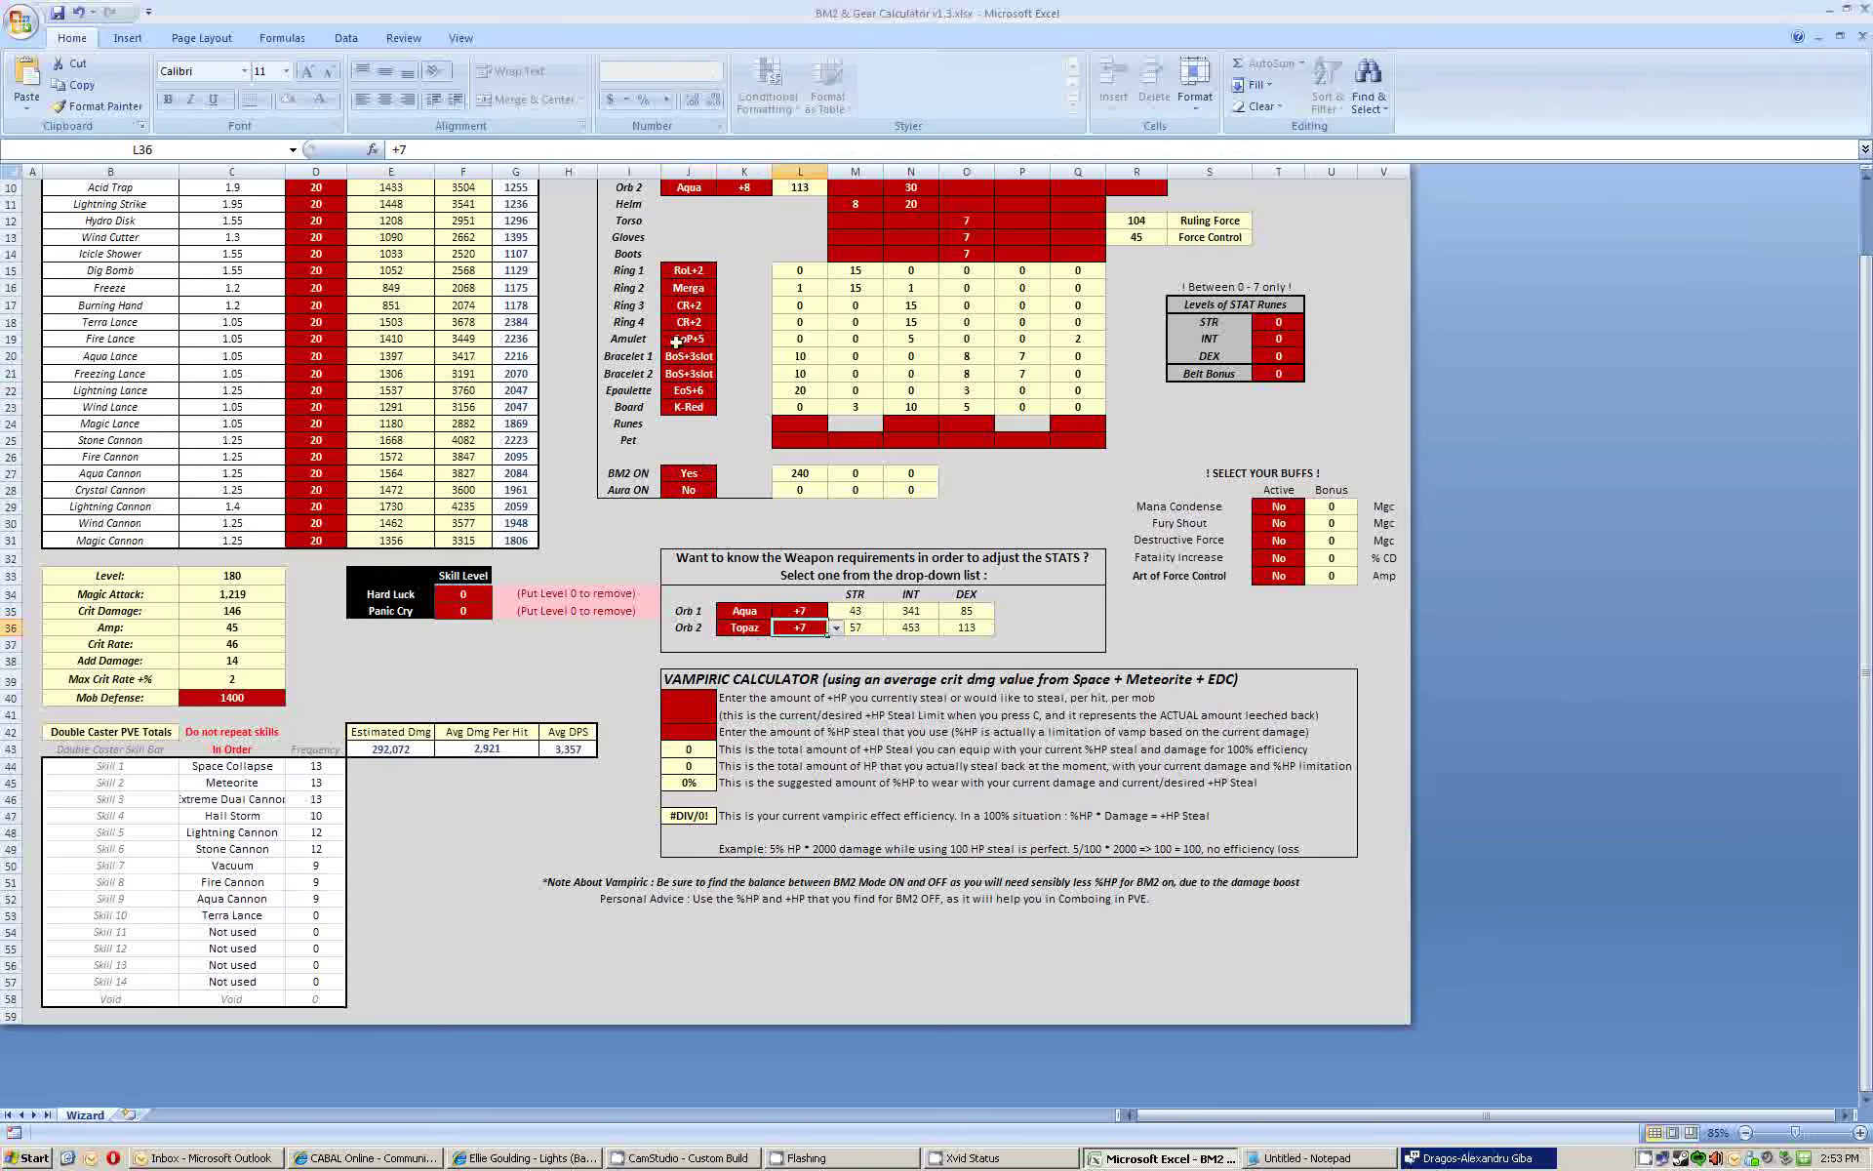
- Clear the character's INT, and set STR to 57 and DEX to 113
scroll(676, 342, "up", 3)
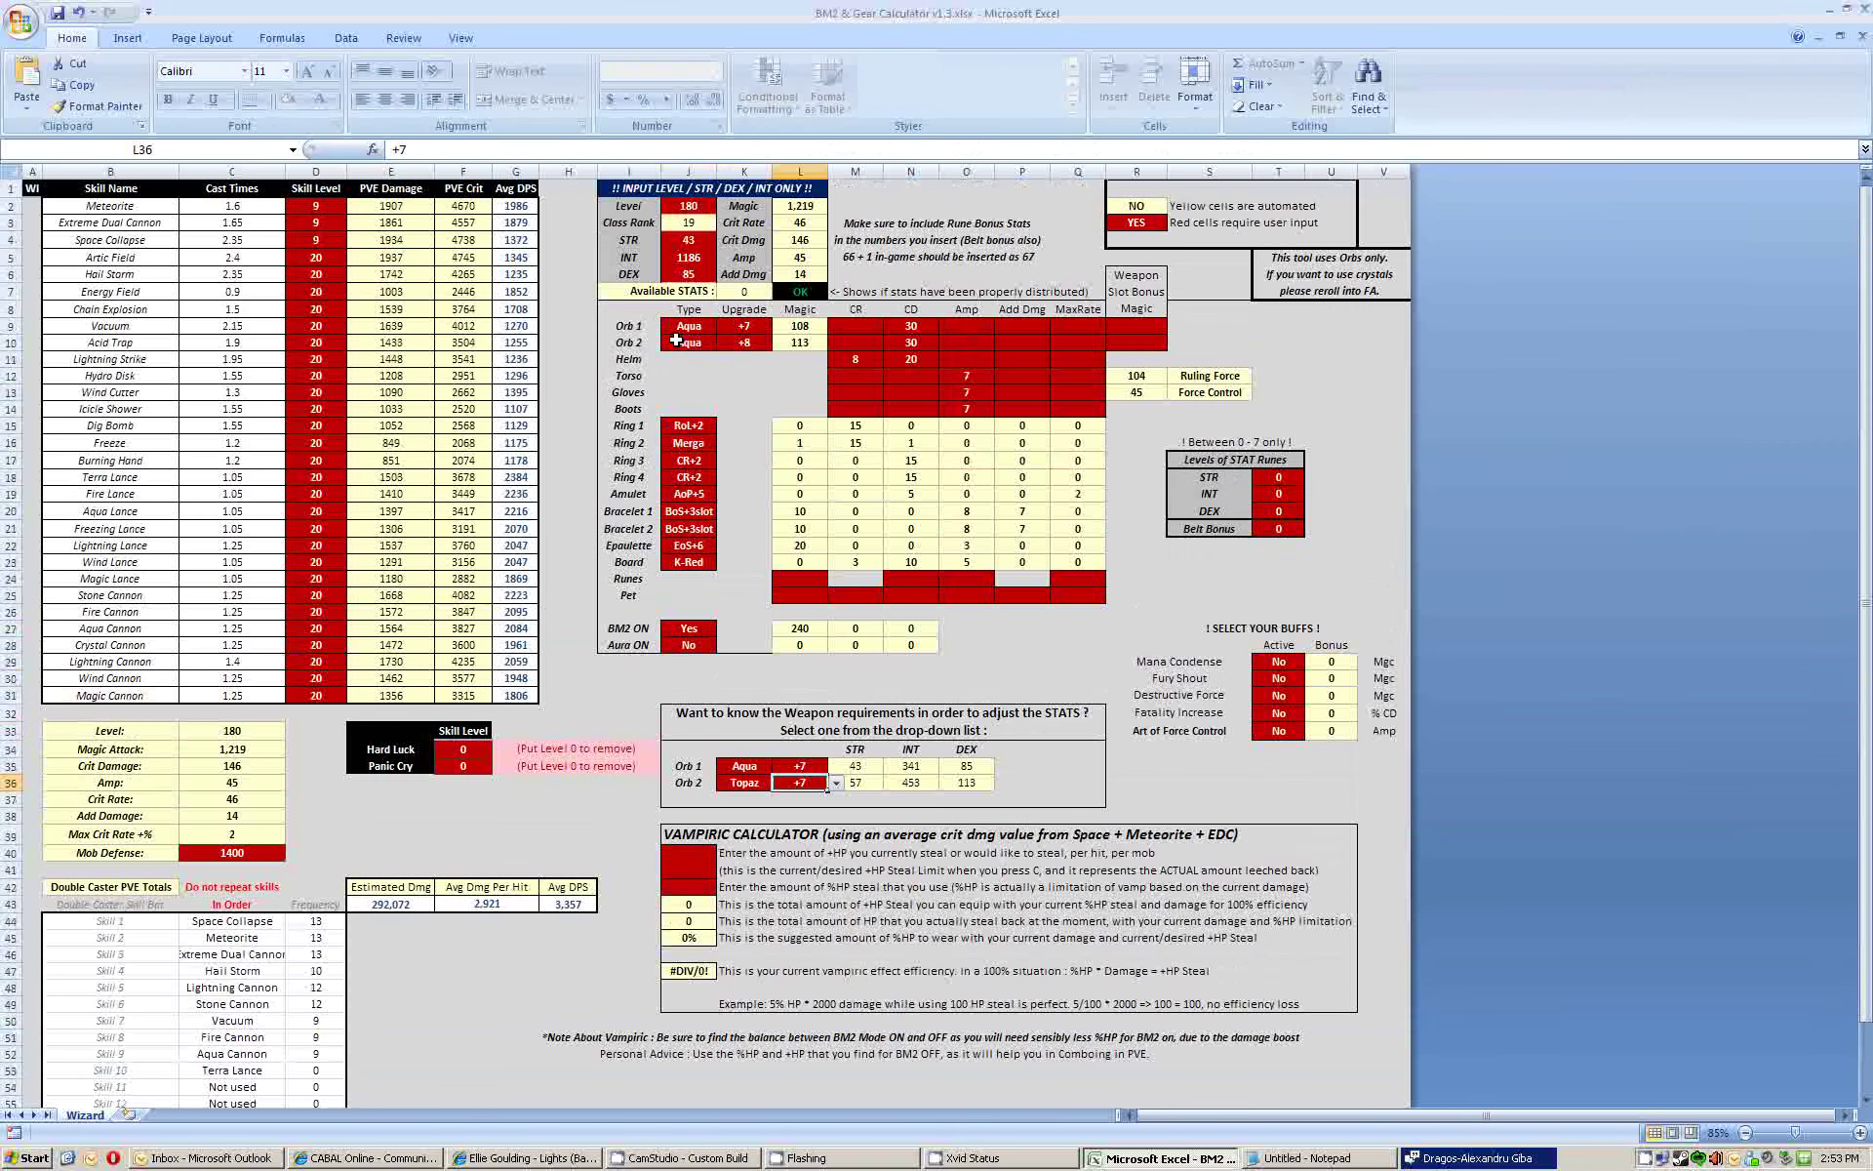
left_click(679, 256)
key("Delete")
key("Up")
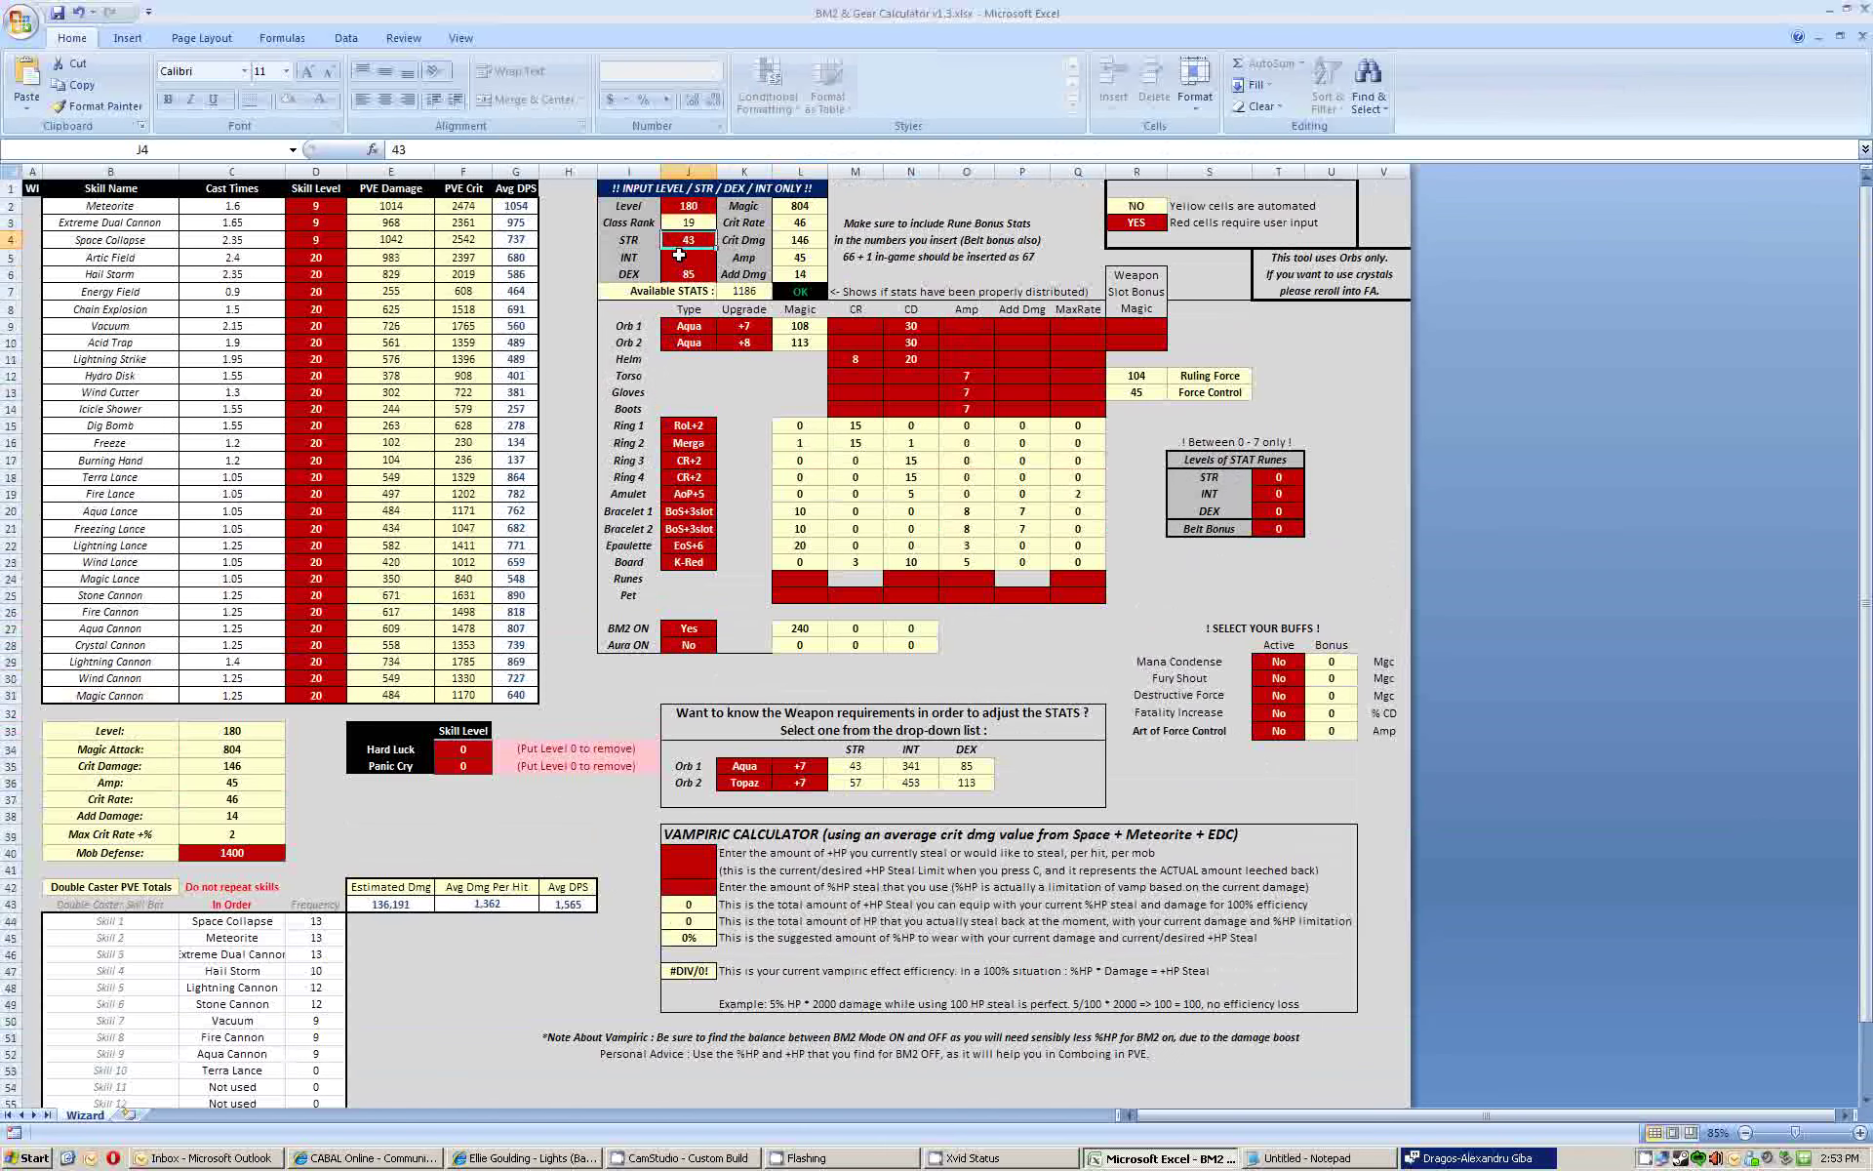
type("57")
key("Down")
key("Down")
type("1")
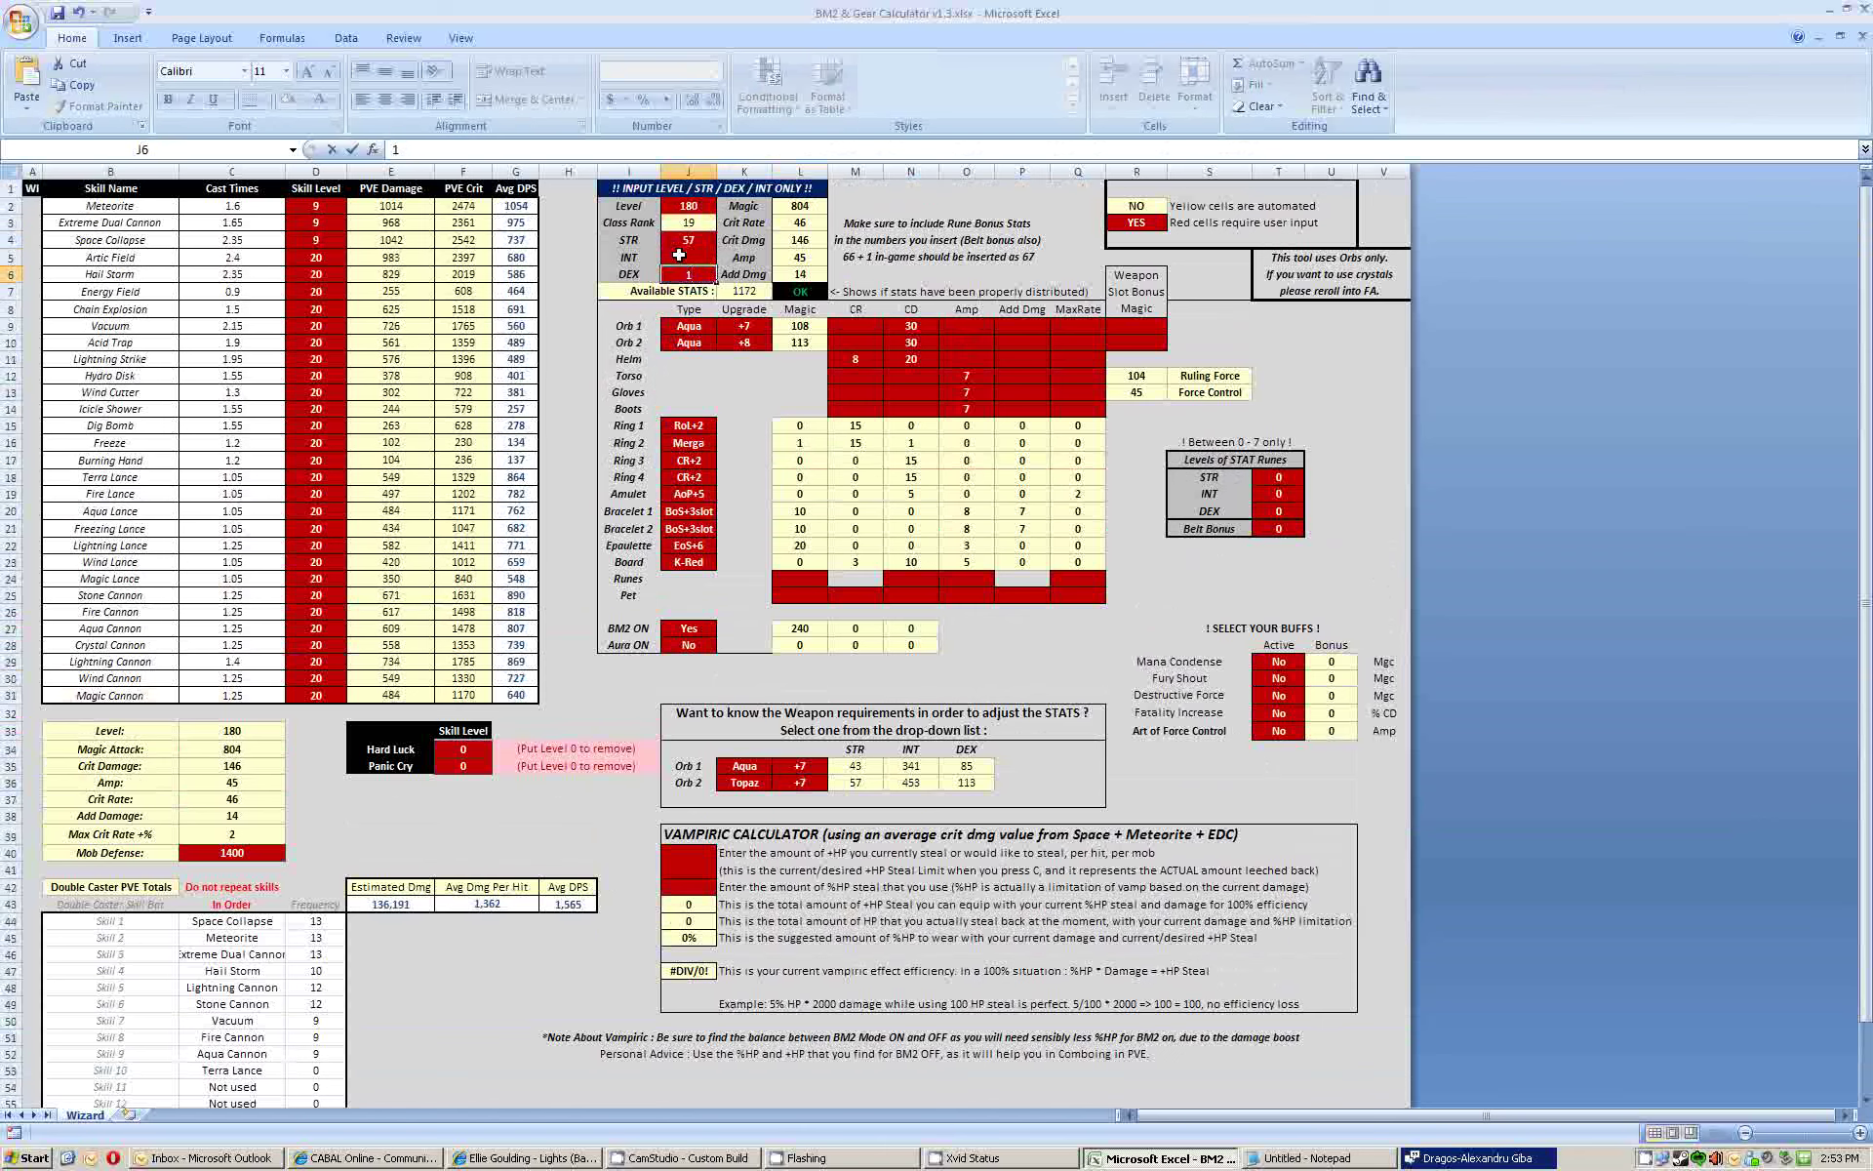
type("13")
- Set the character's INT to 1144 to use up the available stat points
key("Up")
type("1144")
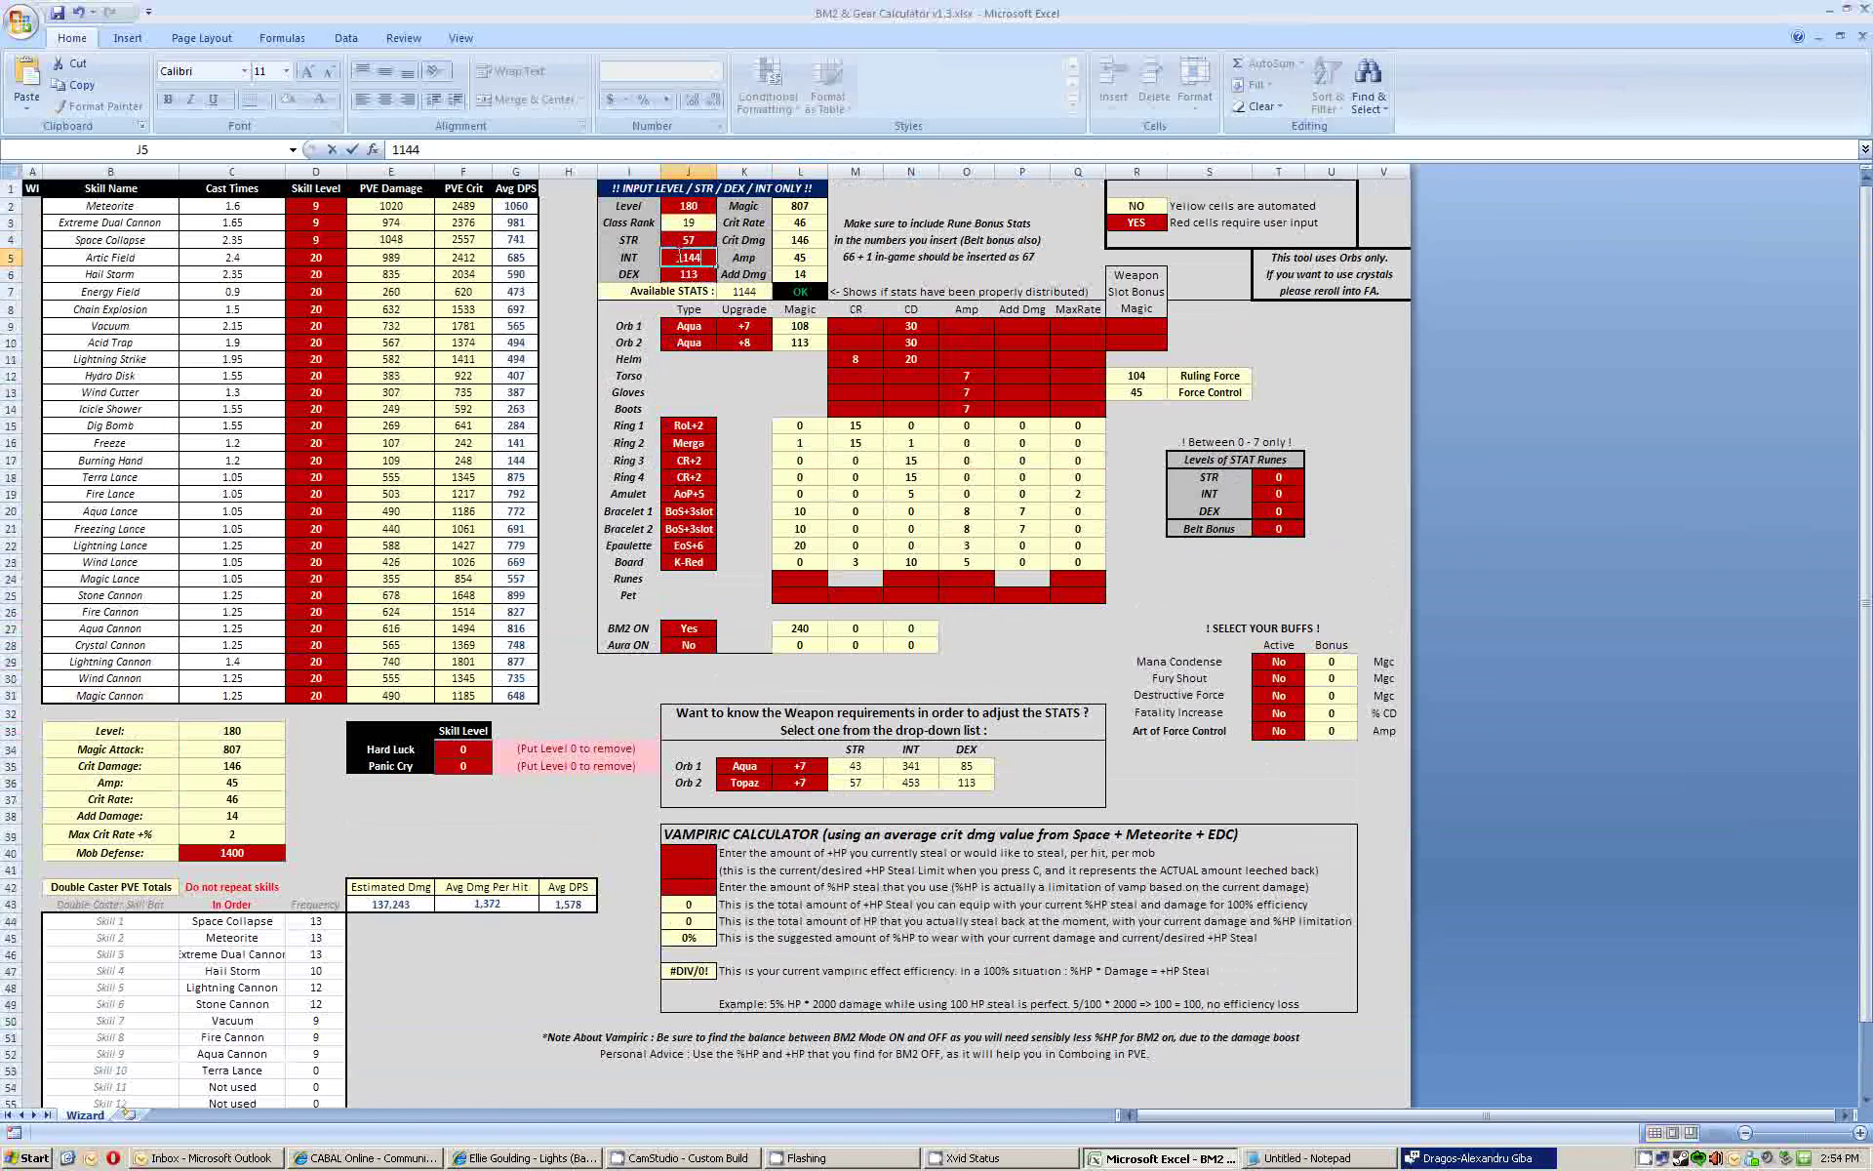
key("Down")
key("Down")
key("Down")
key("Down")
key("Down")
key("Down")
key("Down")
key("Down")
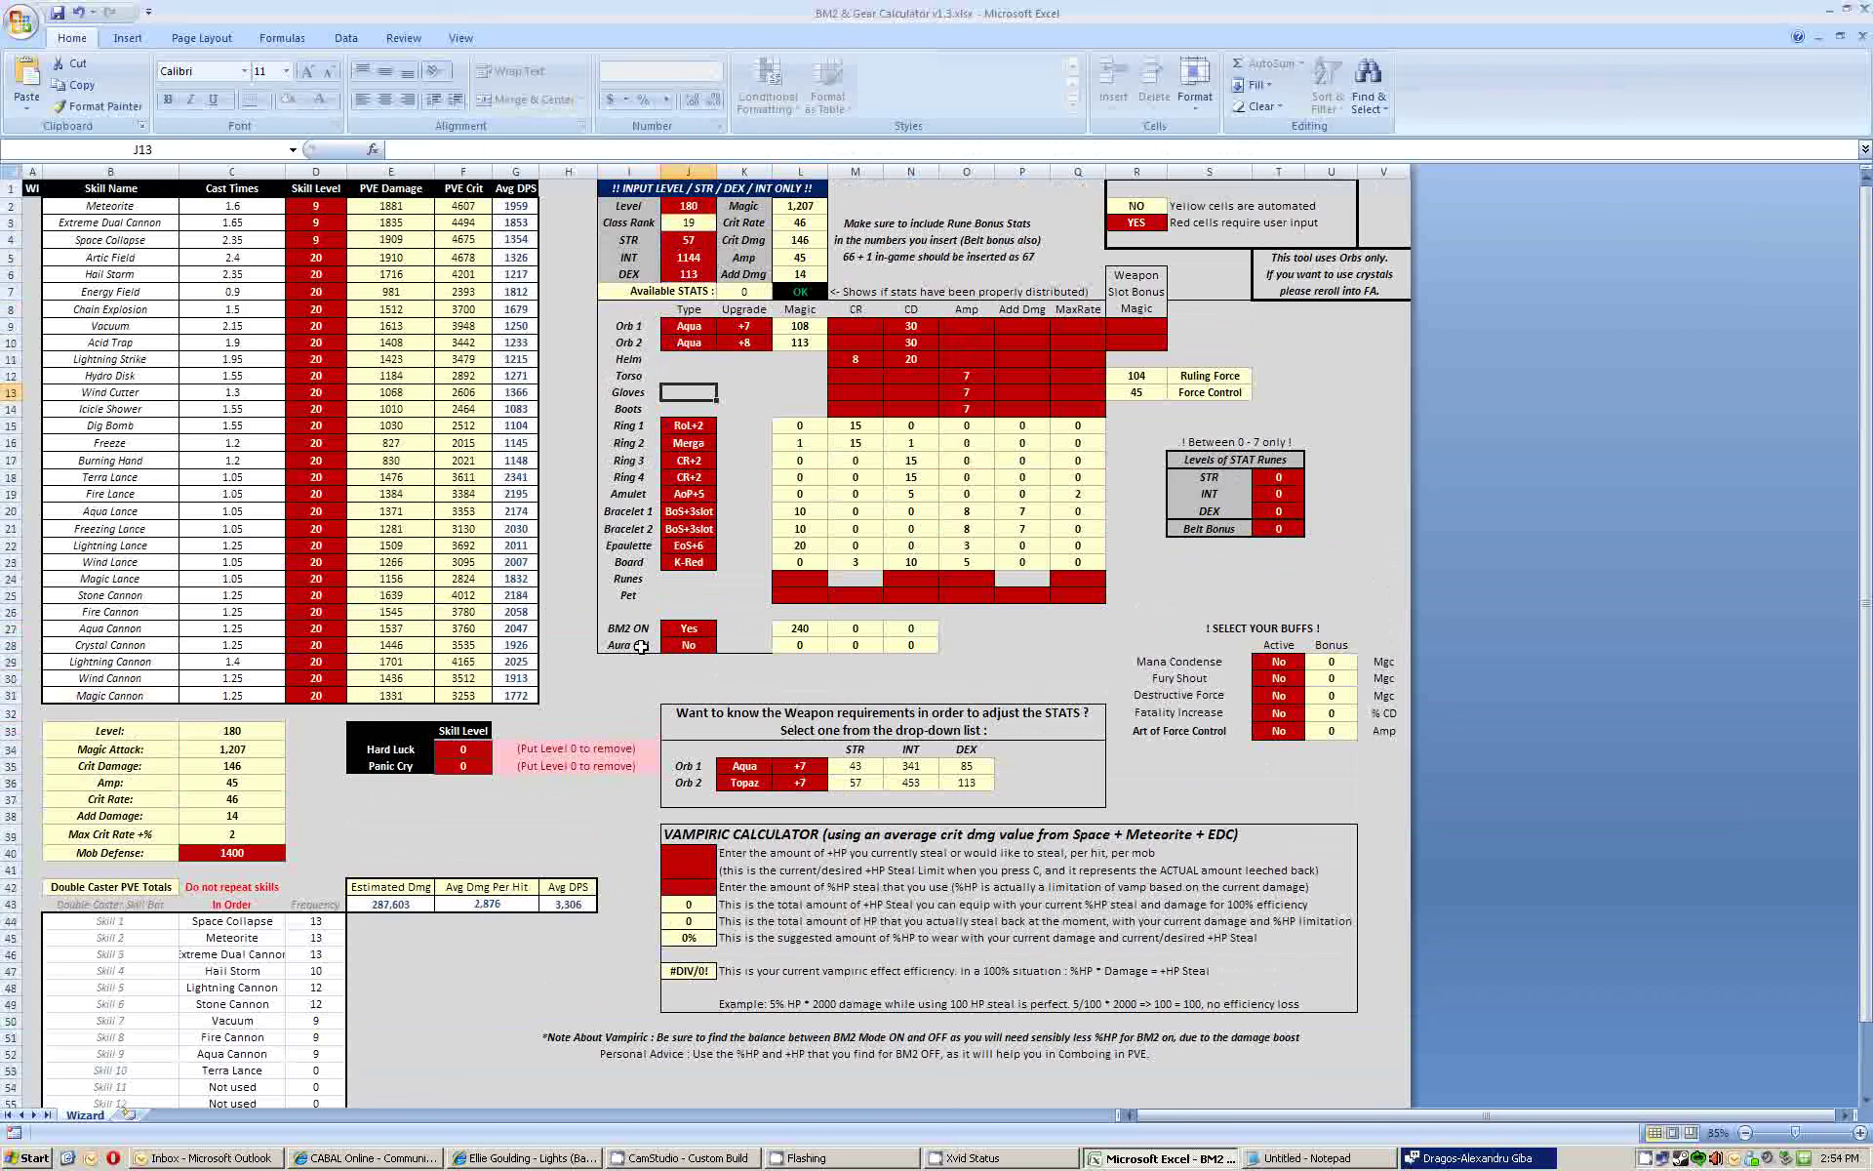
left_click(603, 712)
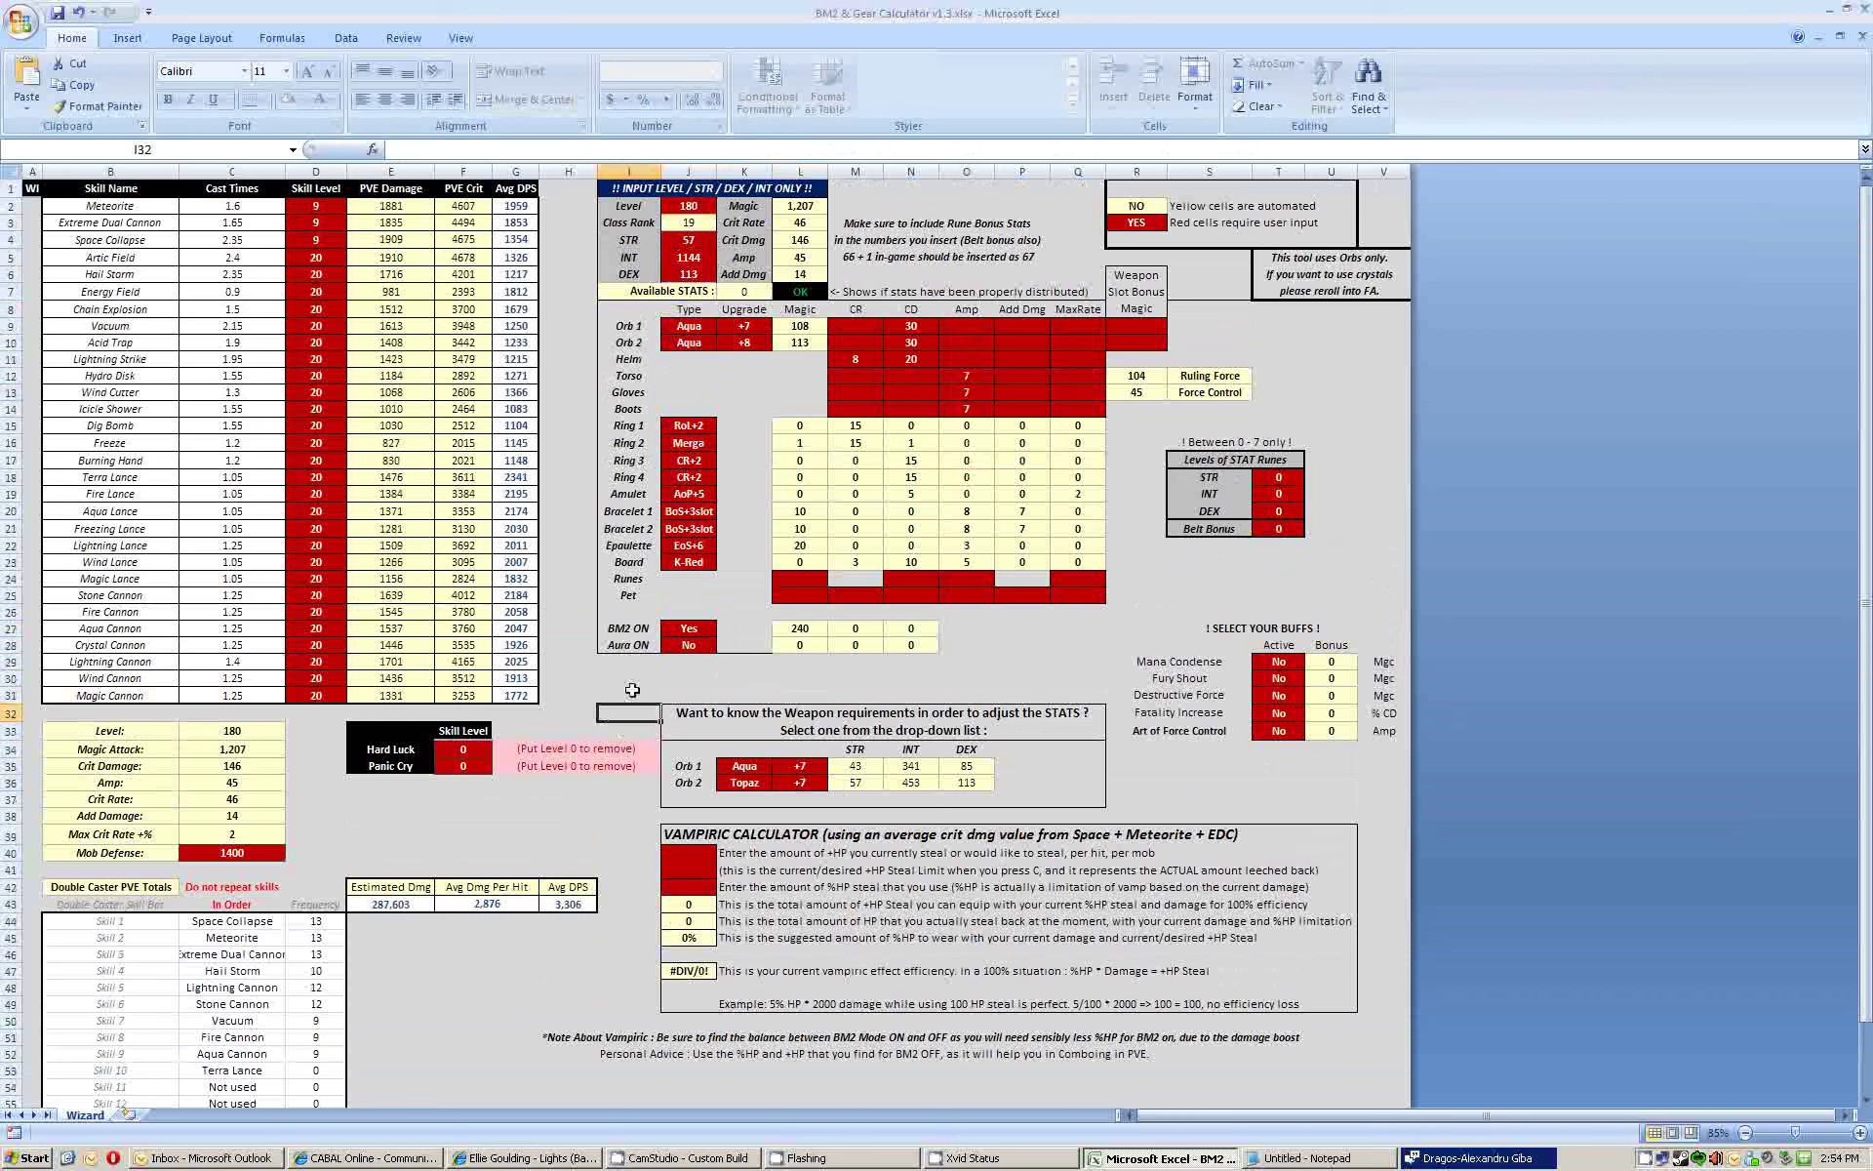
- Change Orb 2's type to Topaz and set its CD to 40
left_click(694, 347)
left_click(724, 347)
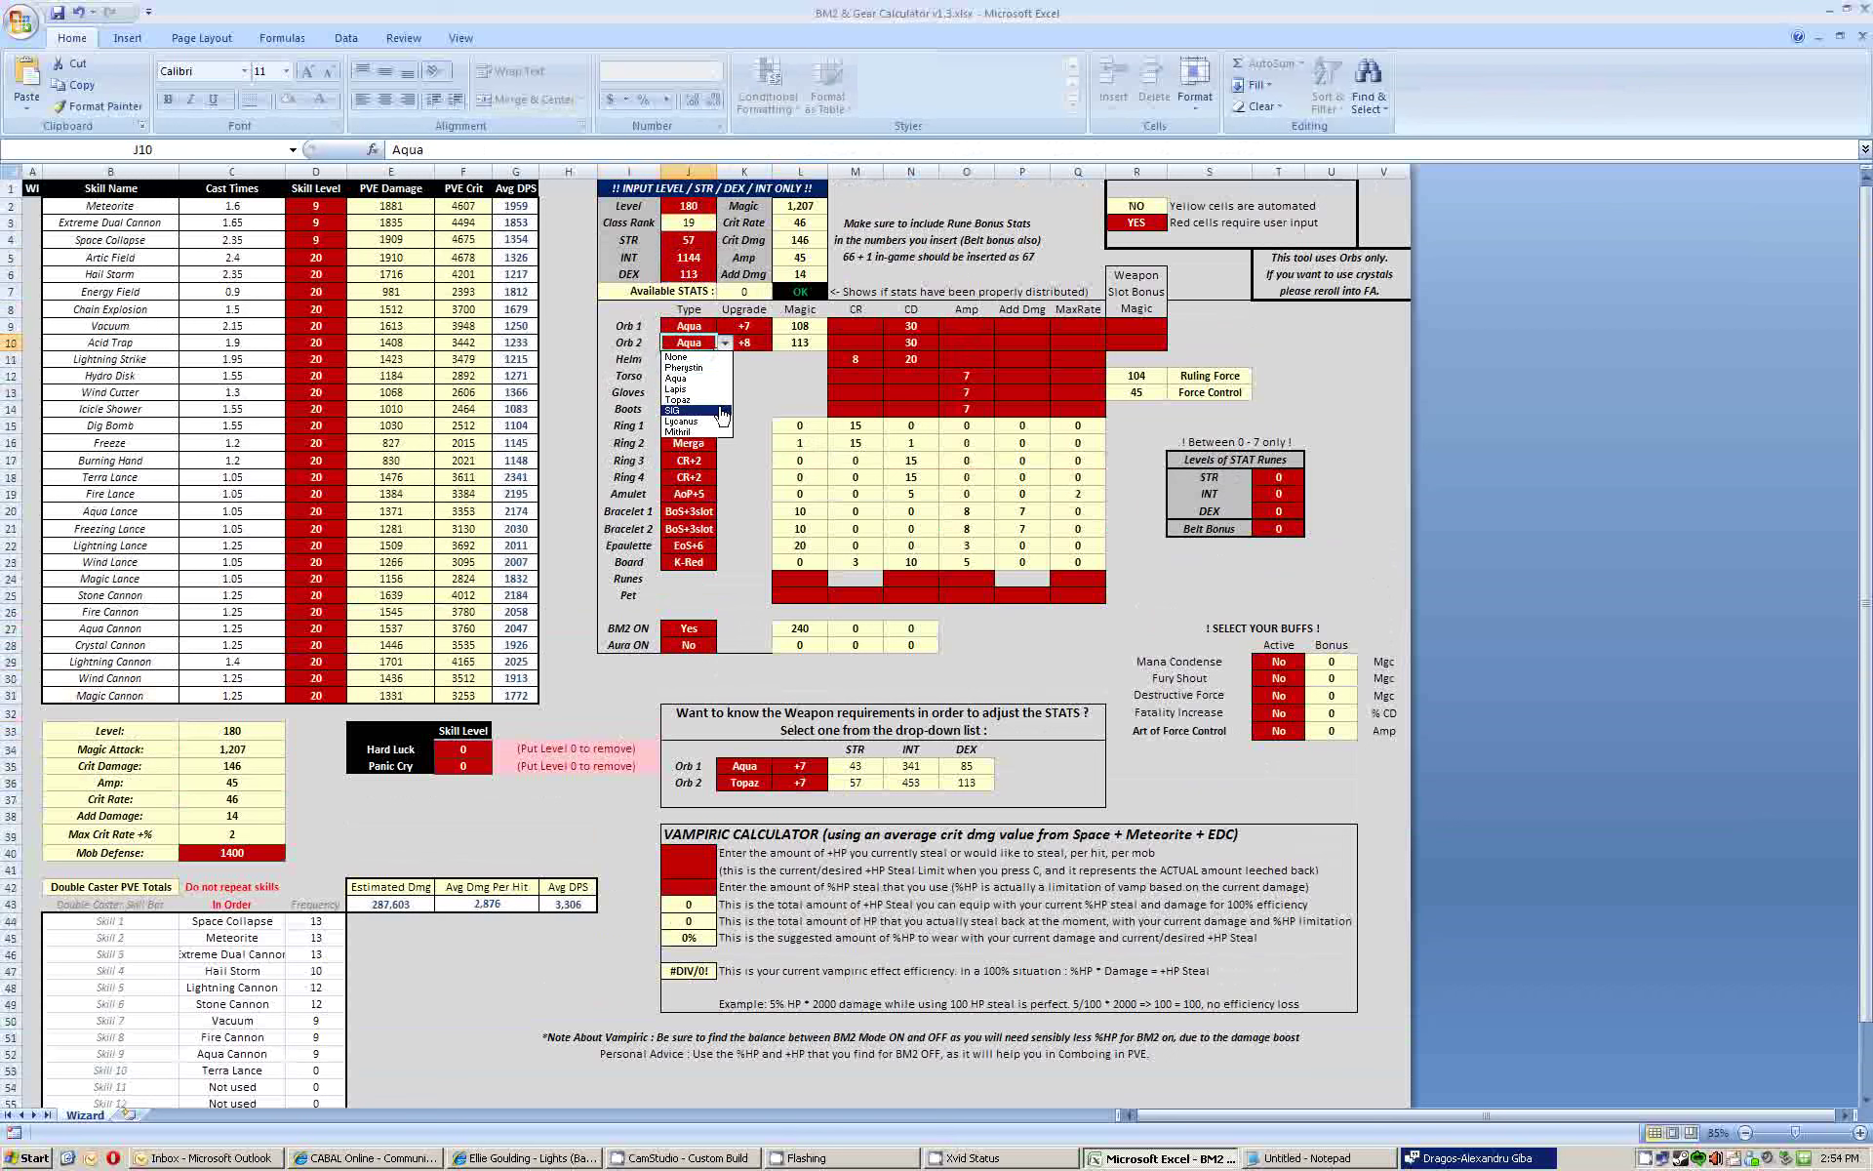
left_click(678, 399)
left_click(907, 342)
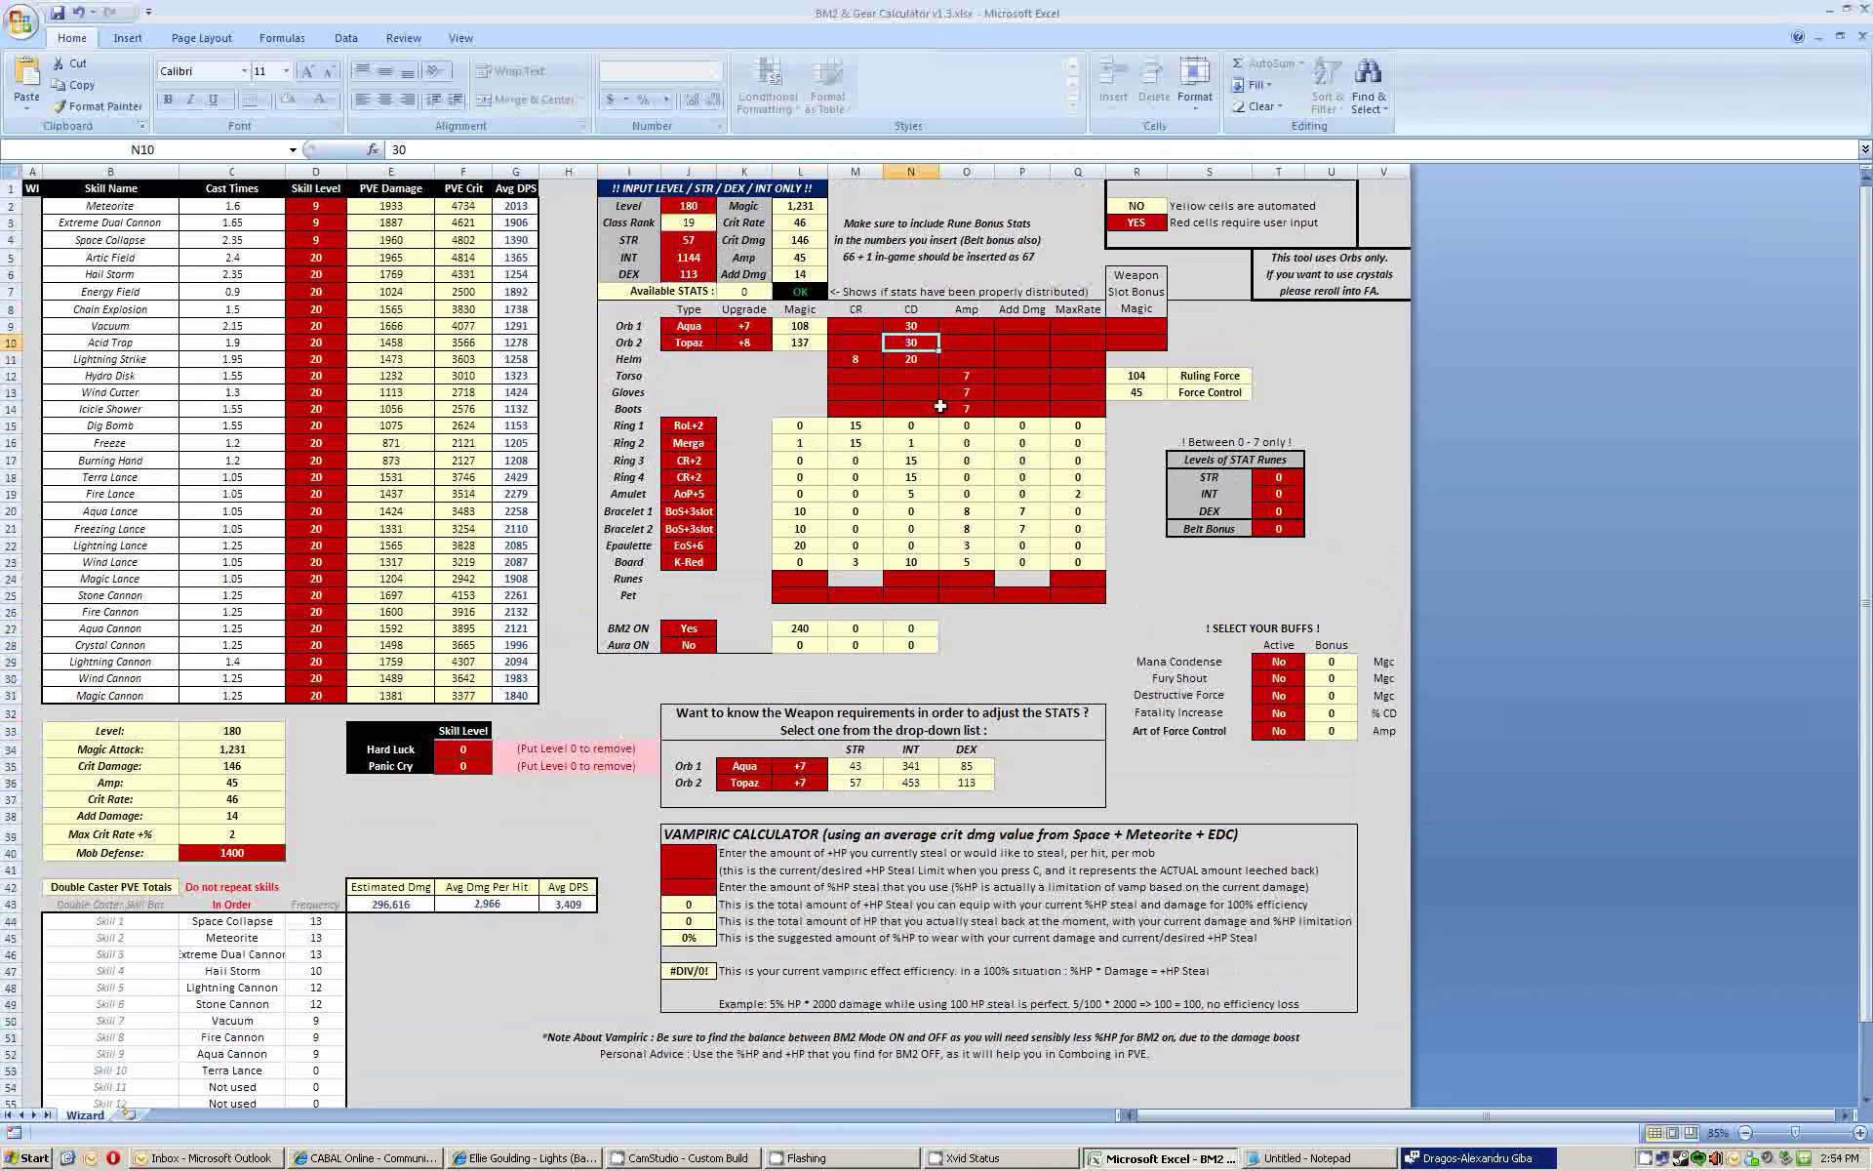
type("40")
key("Left")
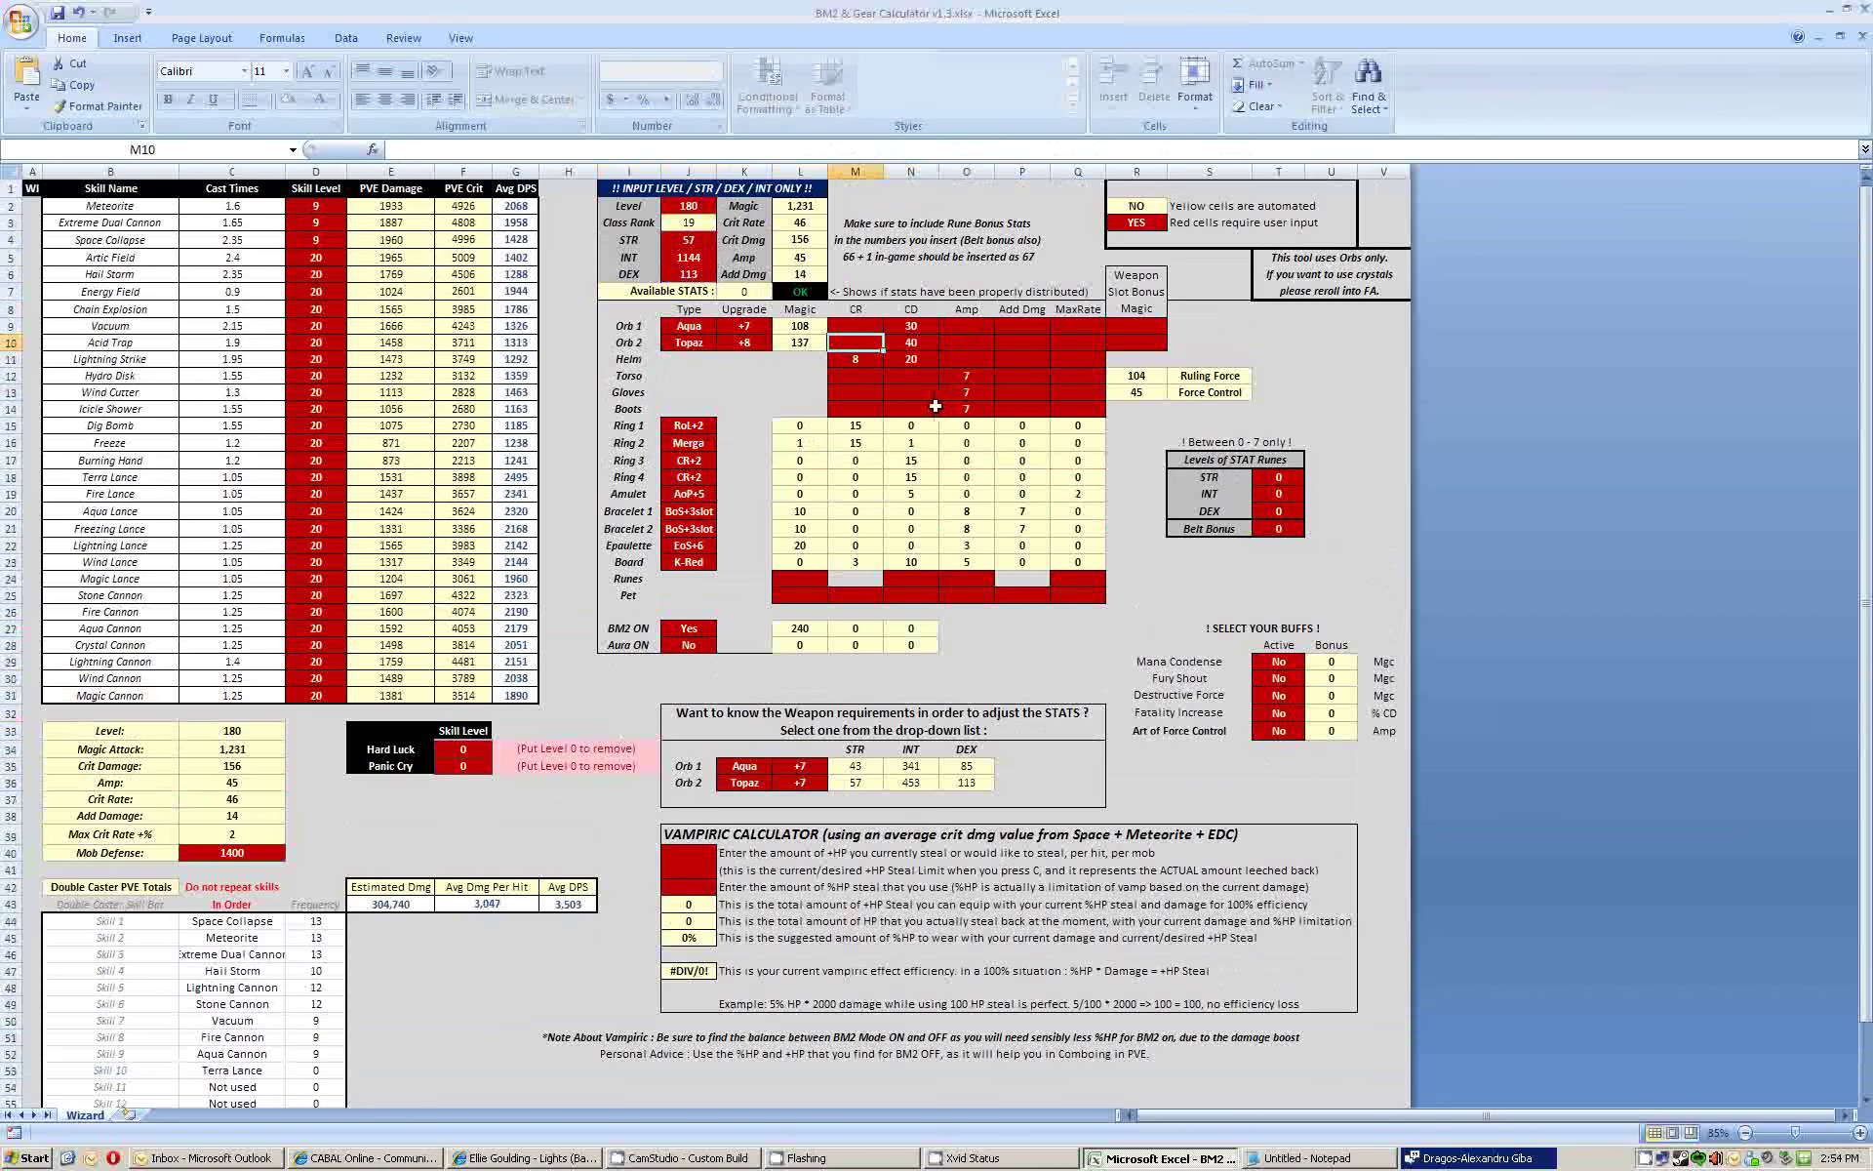
- Set Orb 2's upgrade to +11 and Orb 1's upgrade to +8
left_click(744, 343)
left_click(781, 343)
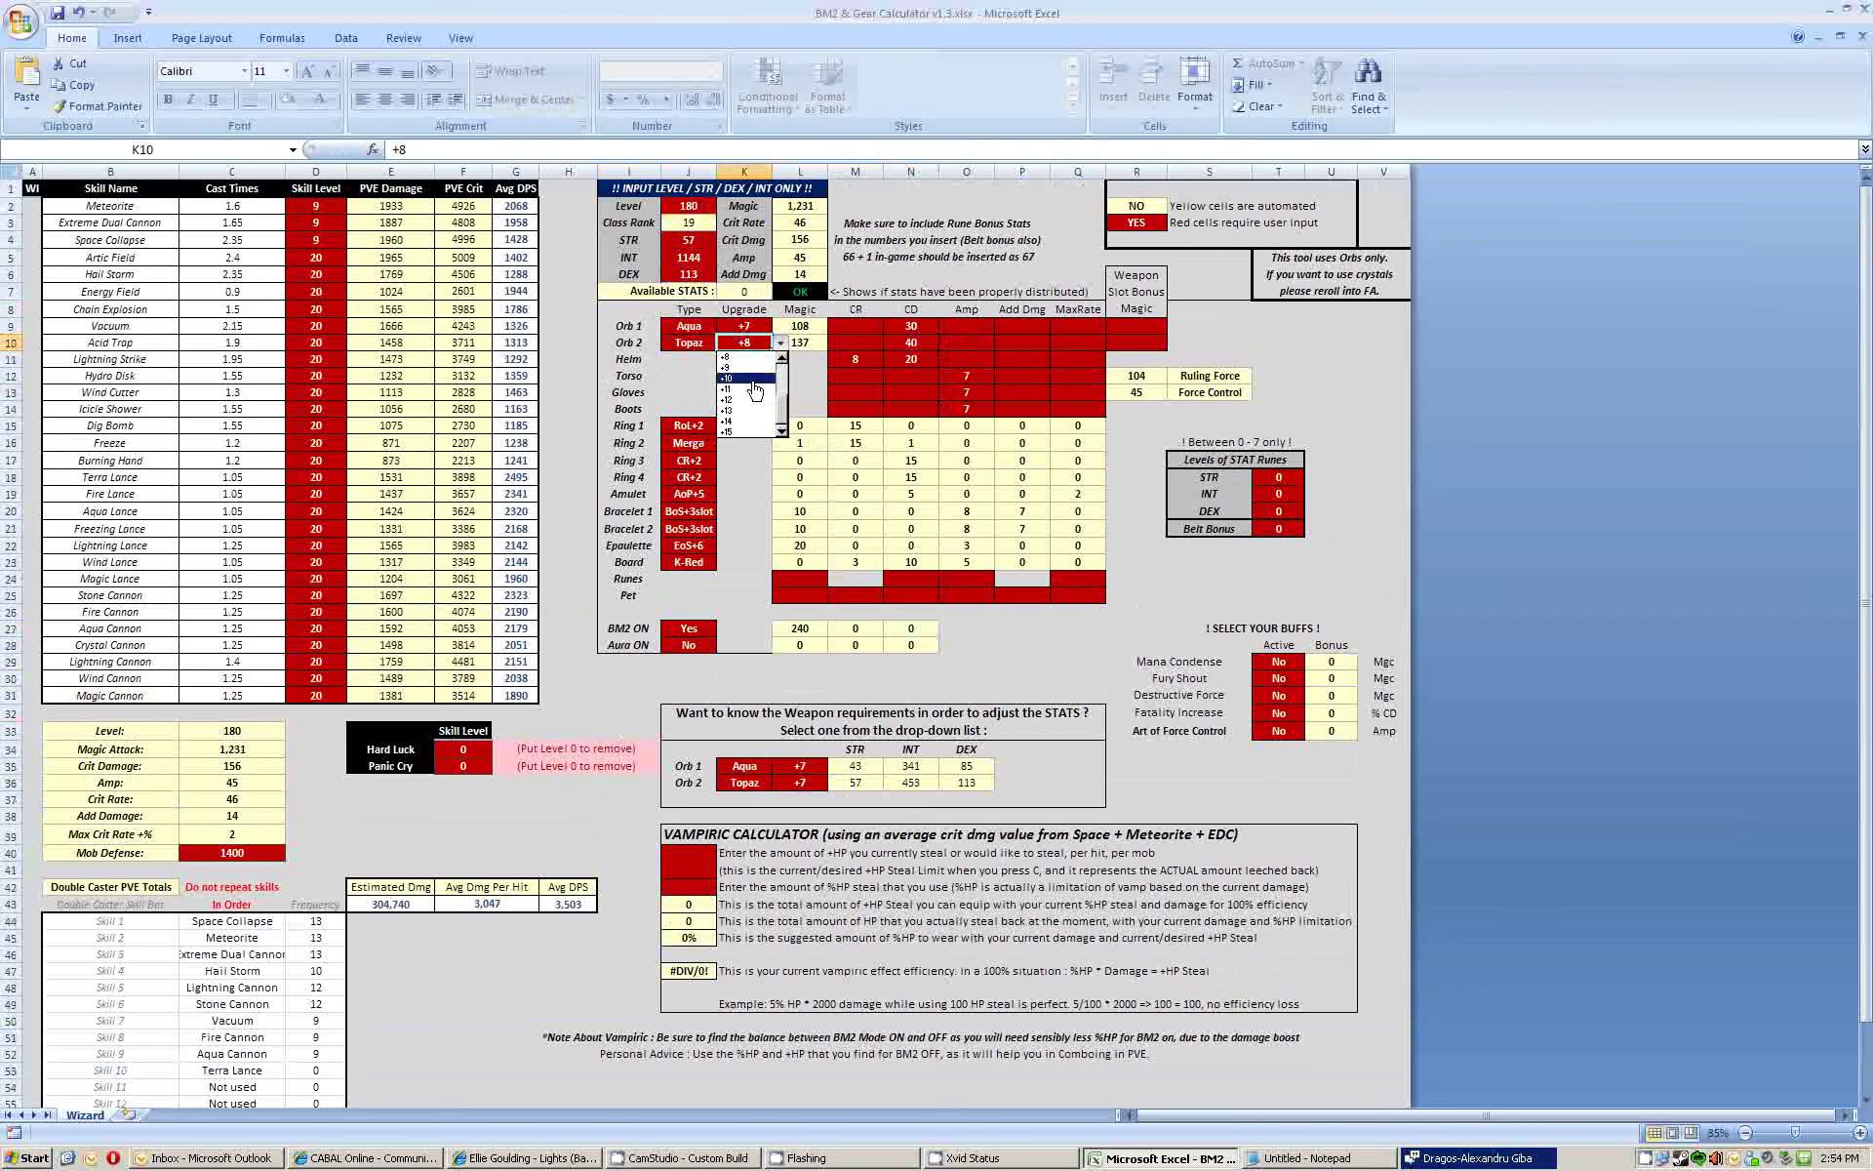
left_click(753, 409)
left_click(744, 325)
left_click(781, 326)
left_click(747, 350)
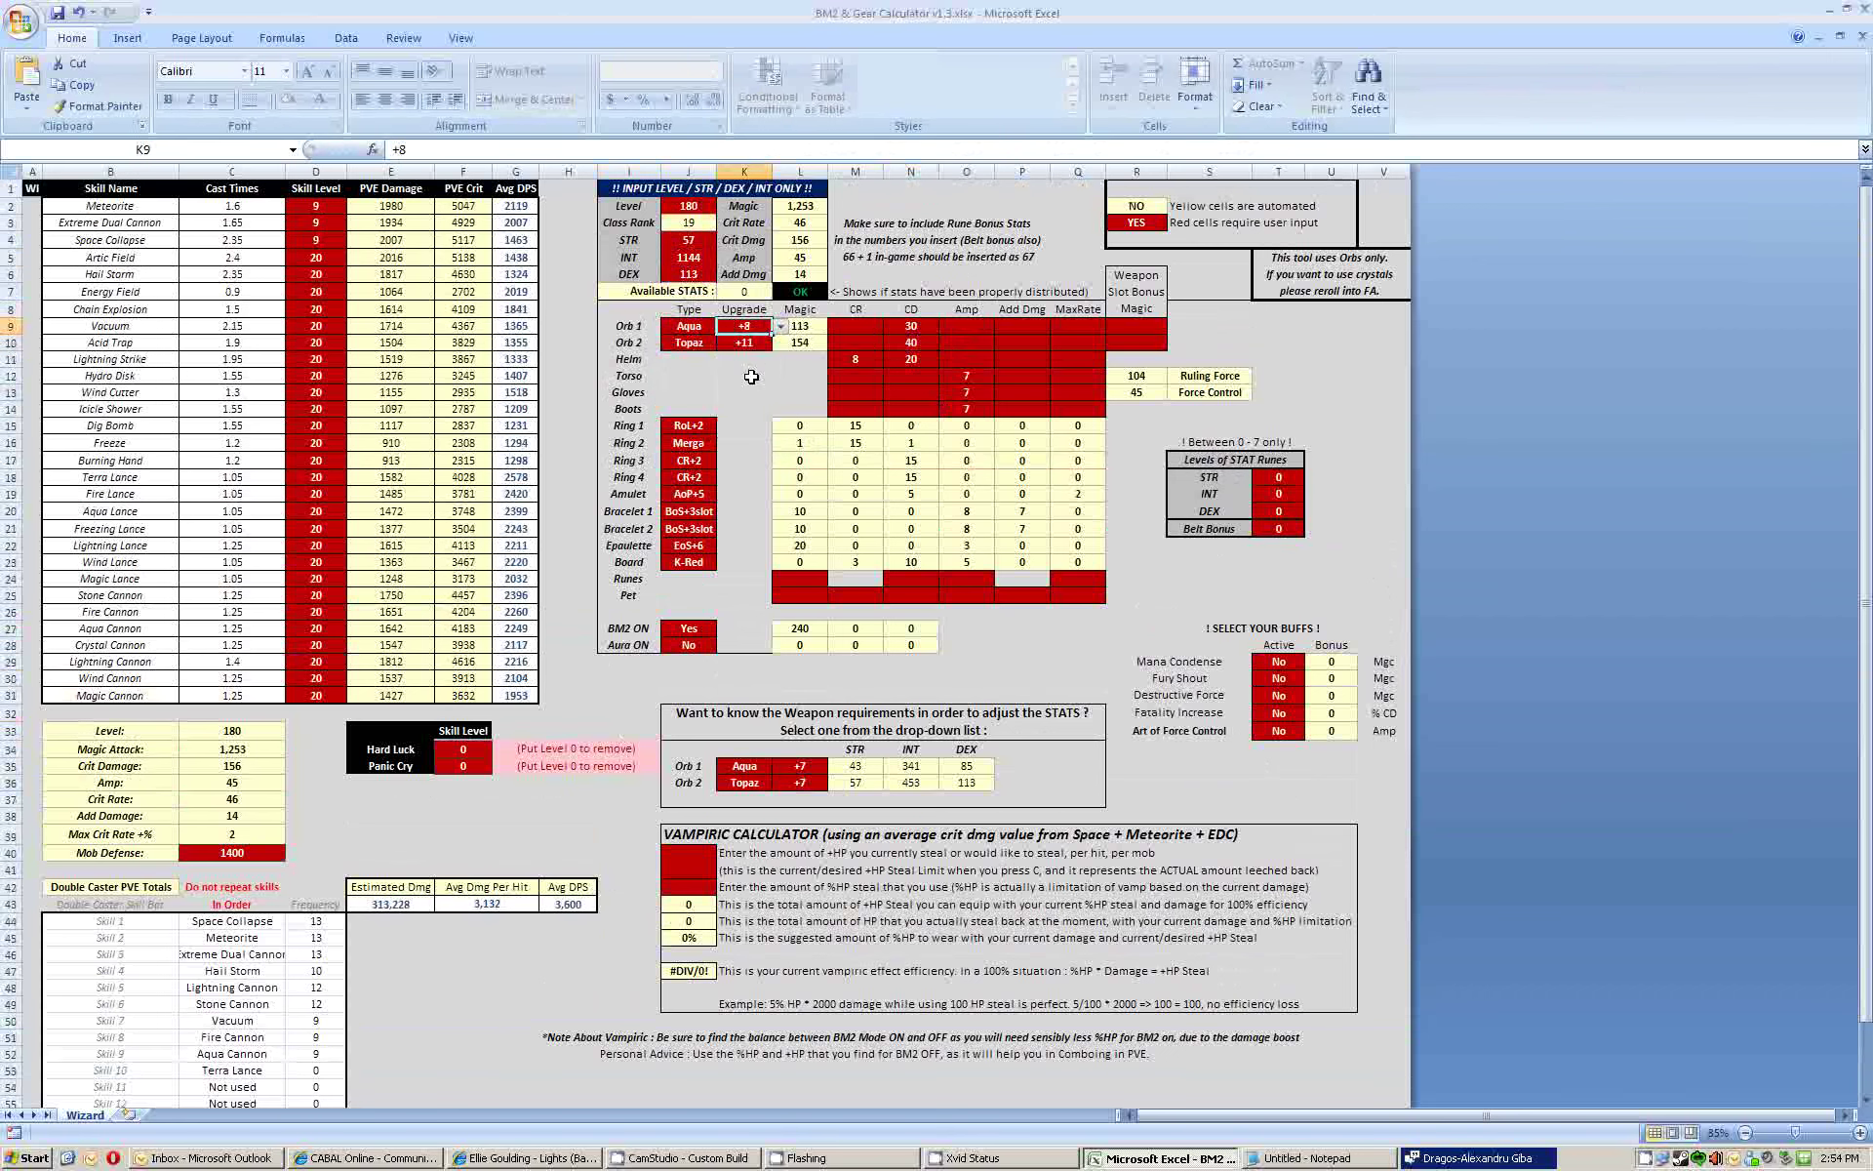
left_click(757, 379)
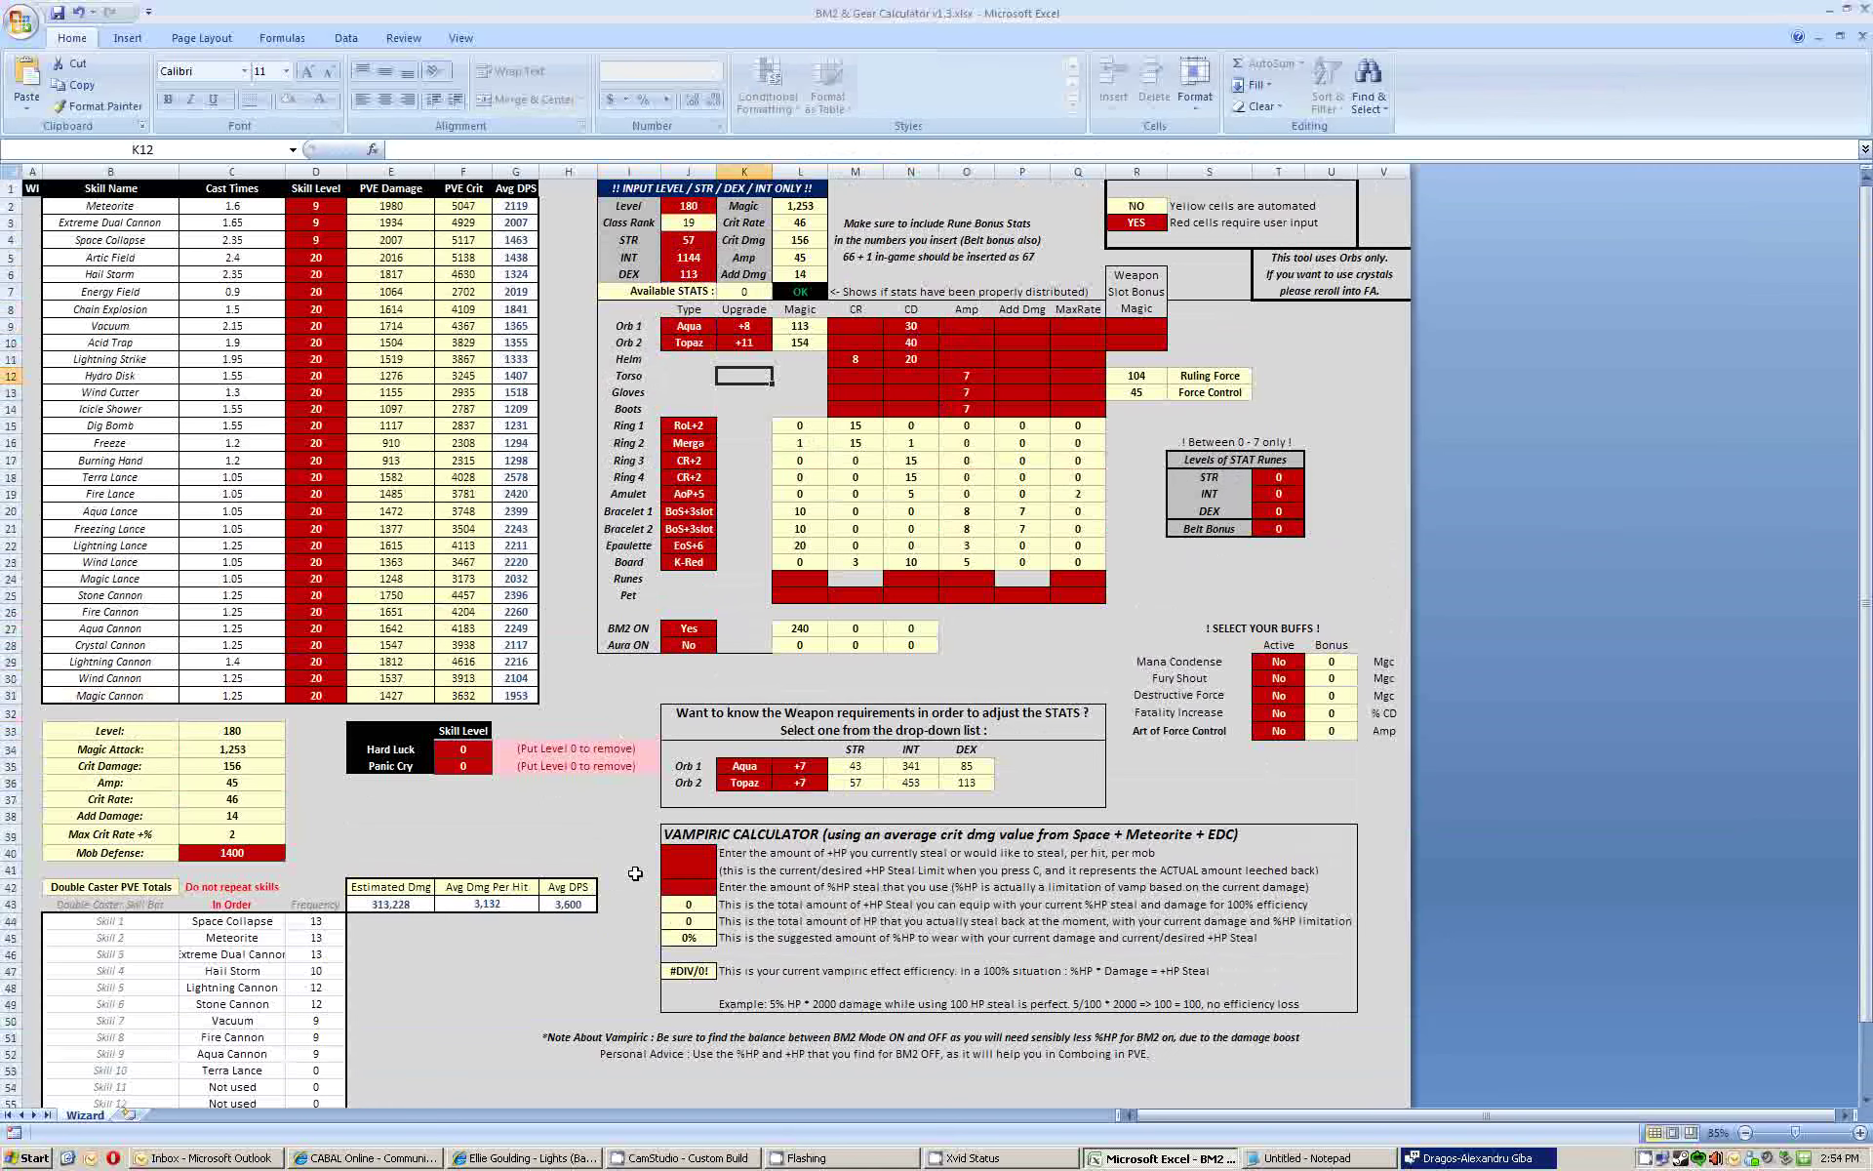
- Switch to Notepad, record 3600 for the Topaz 40 +11 entry, and start a new line "CG + Topaz 40 +15"
key("alt+Tab")
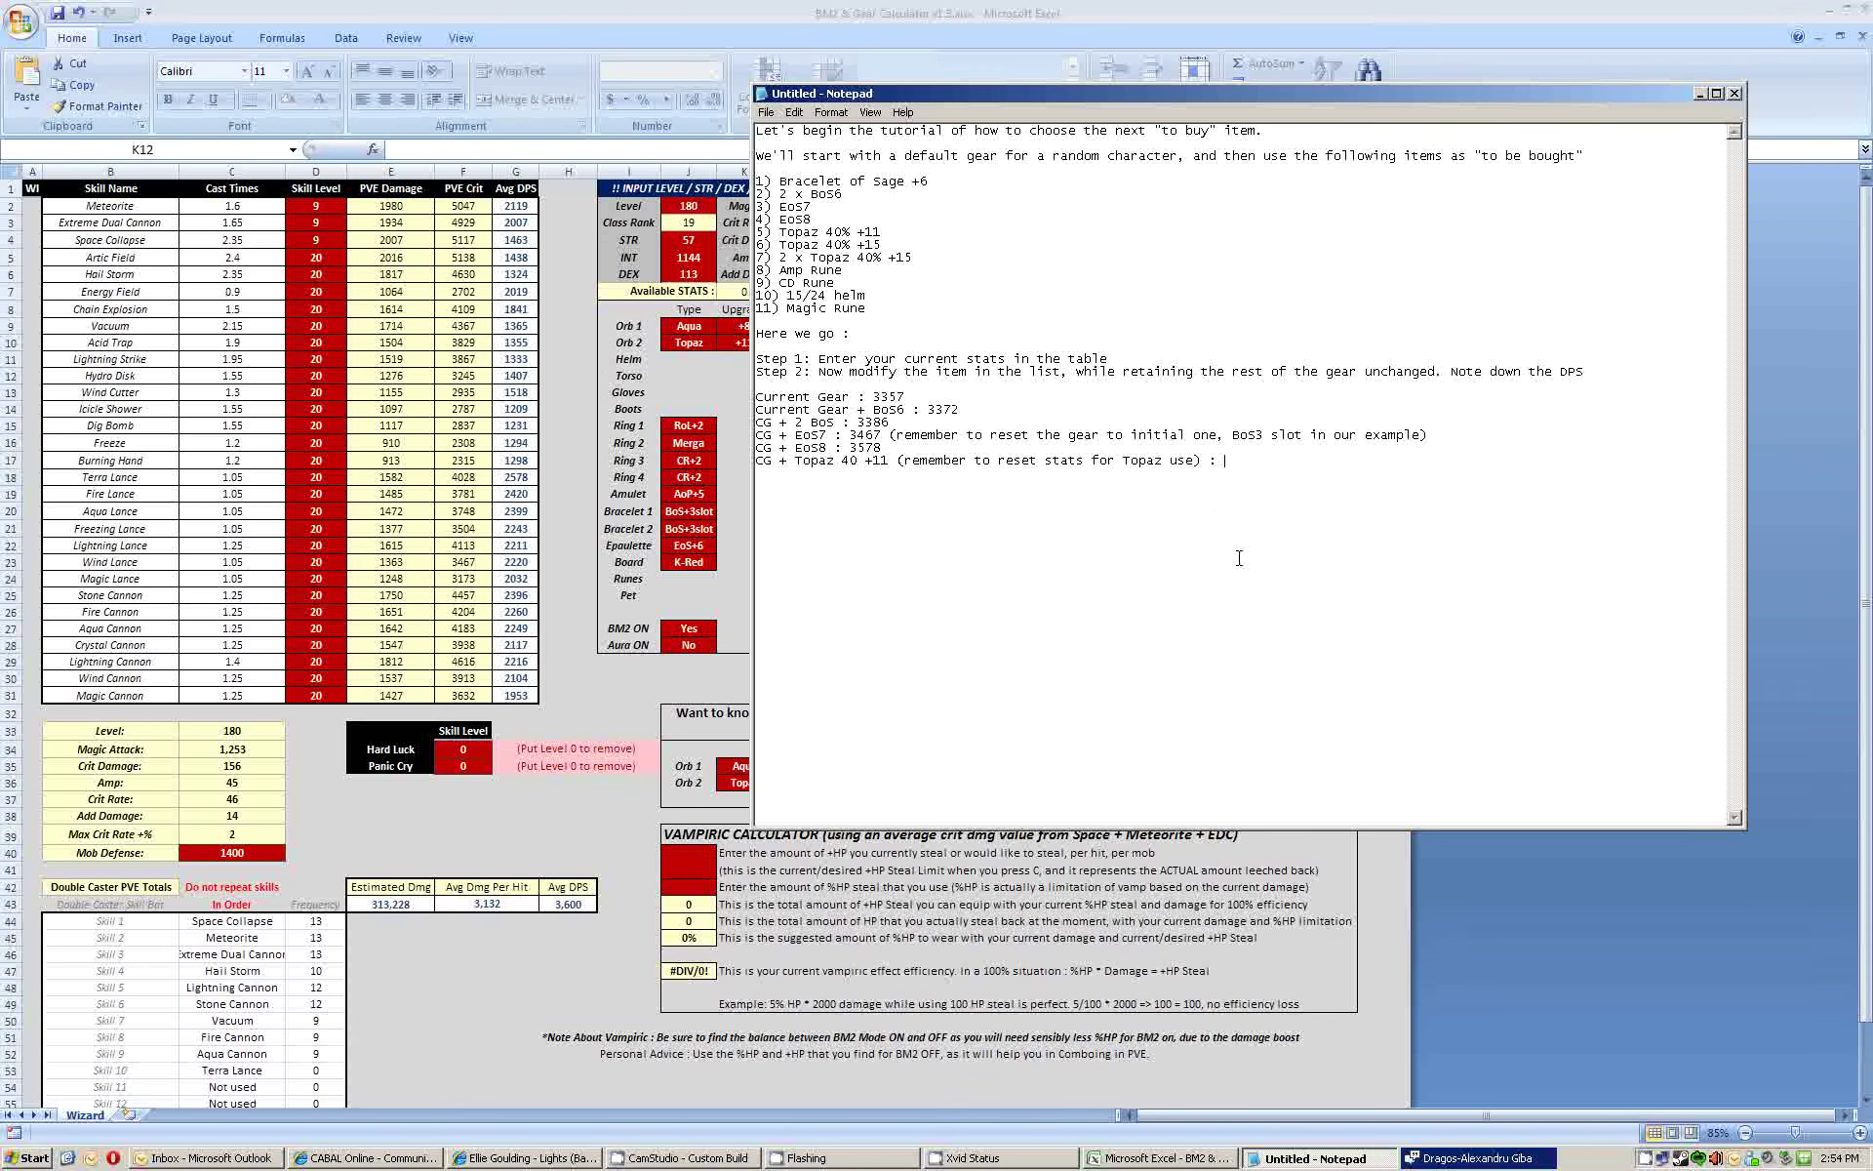
type("3600")
type(" CG + Topaz ")
type("40 +15 :")
- Switch to Excel and set Orb 2's upgrade to +15
key("alt+Tab")
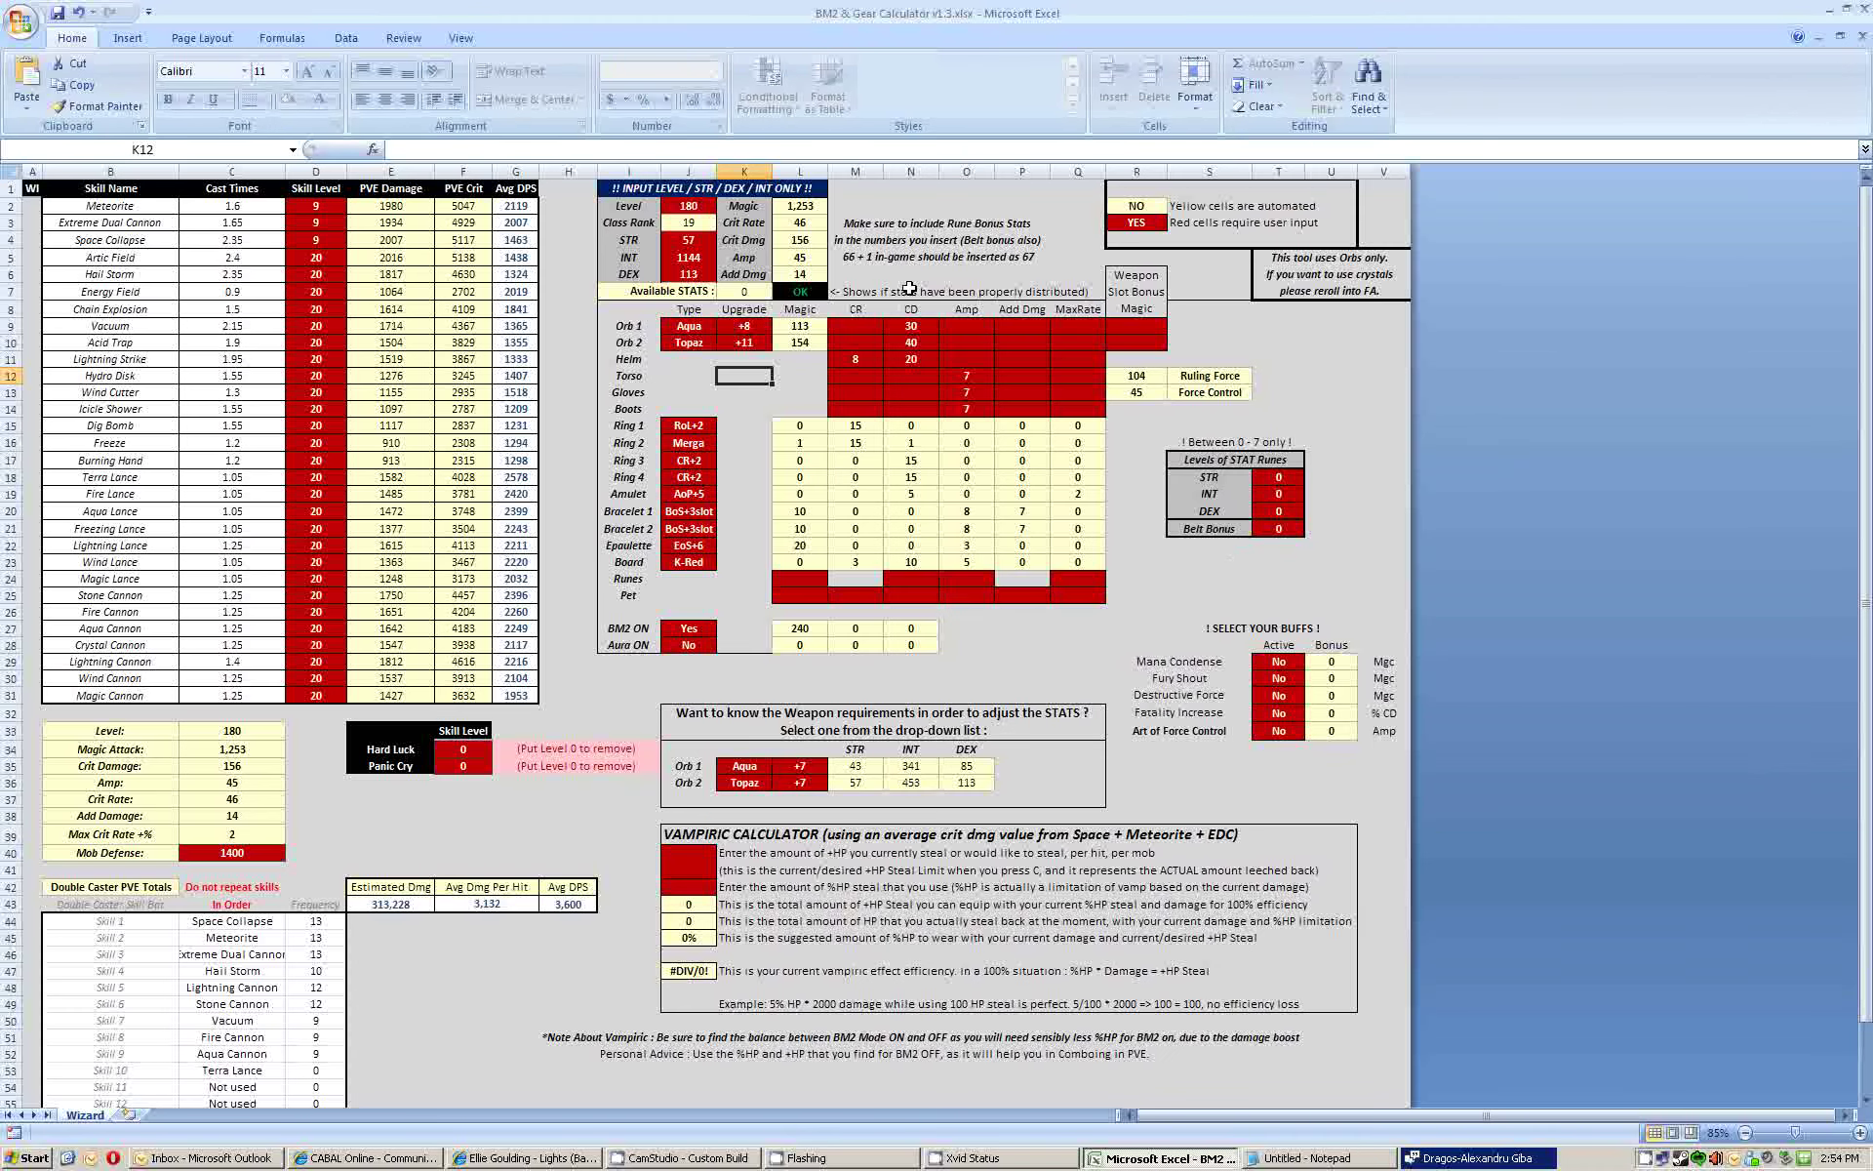
left_click(744, 342)
left_click(780, 342)
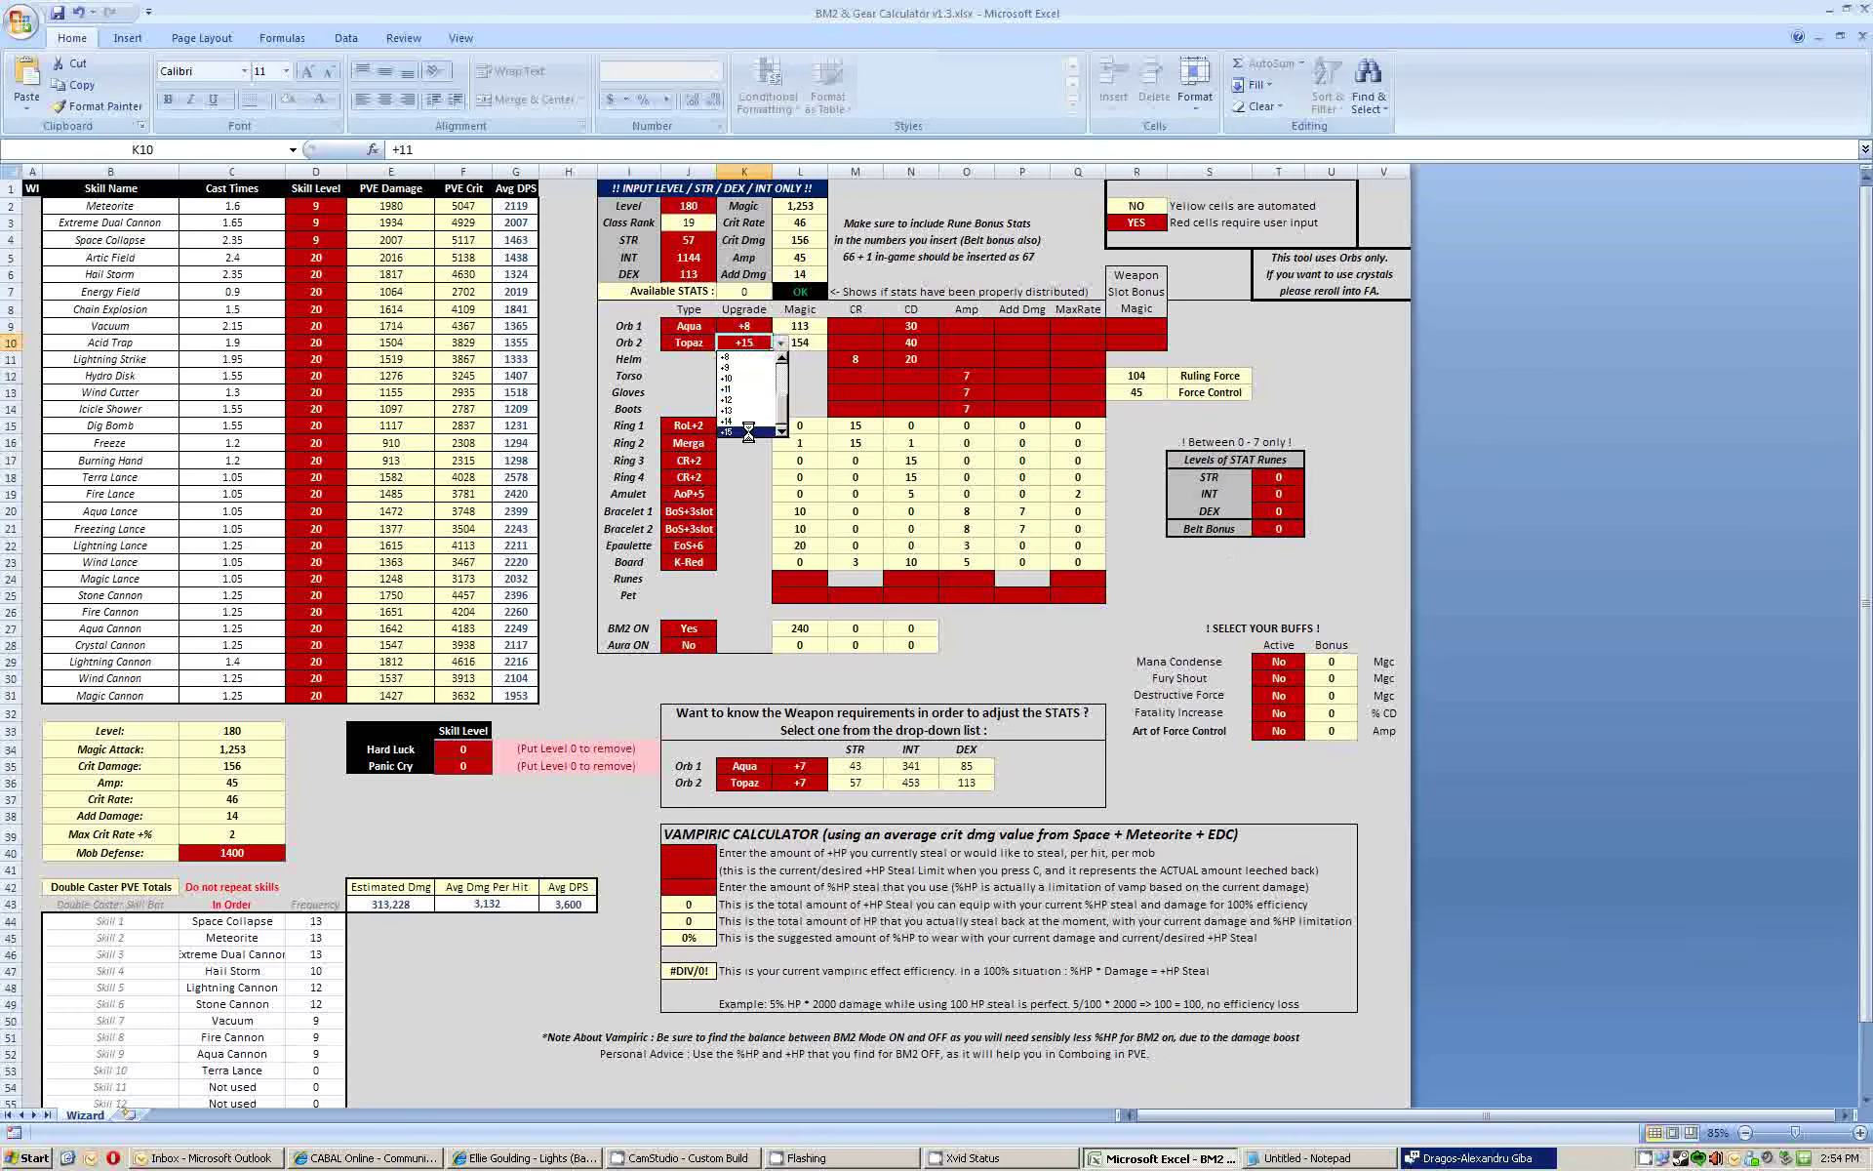
left_click(747, 431)
- Switch to Notepad, record 3720 for Topaz 40 +15, and add the line "CG + 2 Topaz 40 +15 :"
key("alt+Tab")
type("5 : 3720")
key("Return")
type("CG + 2 Topaz 40 +15 :")
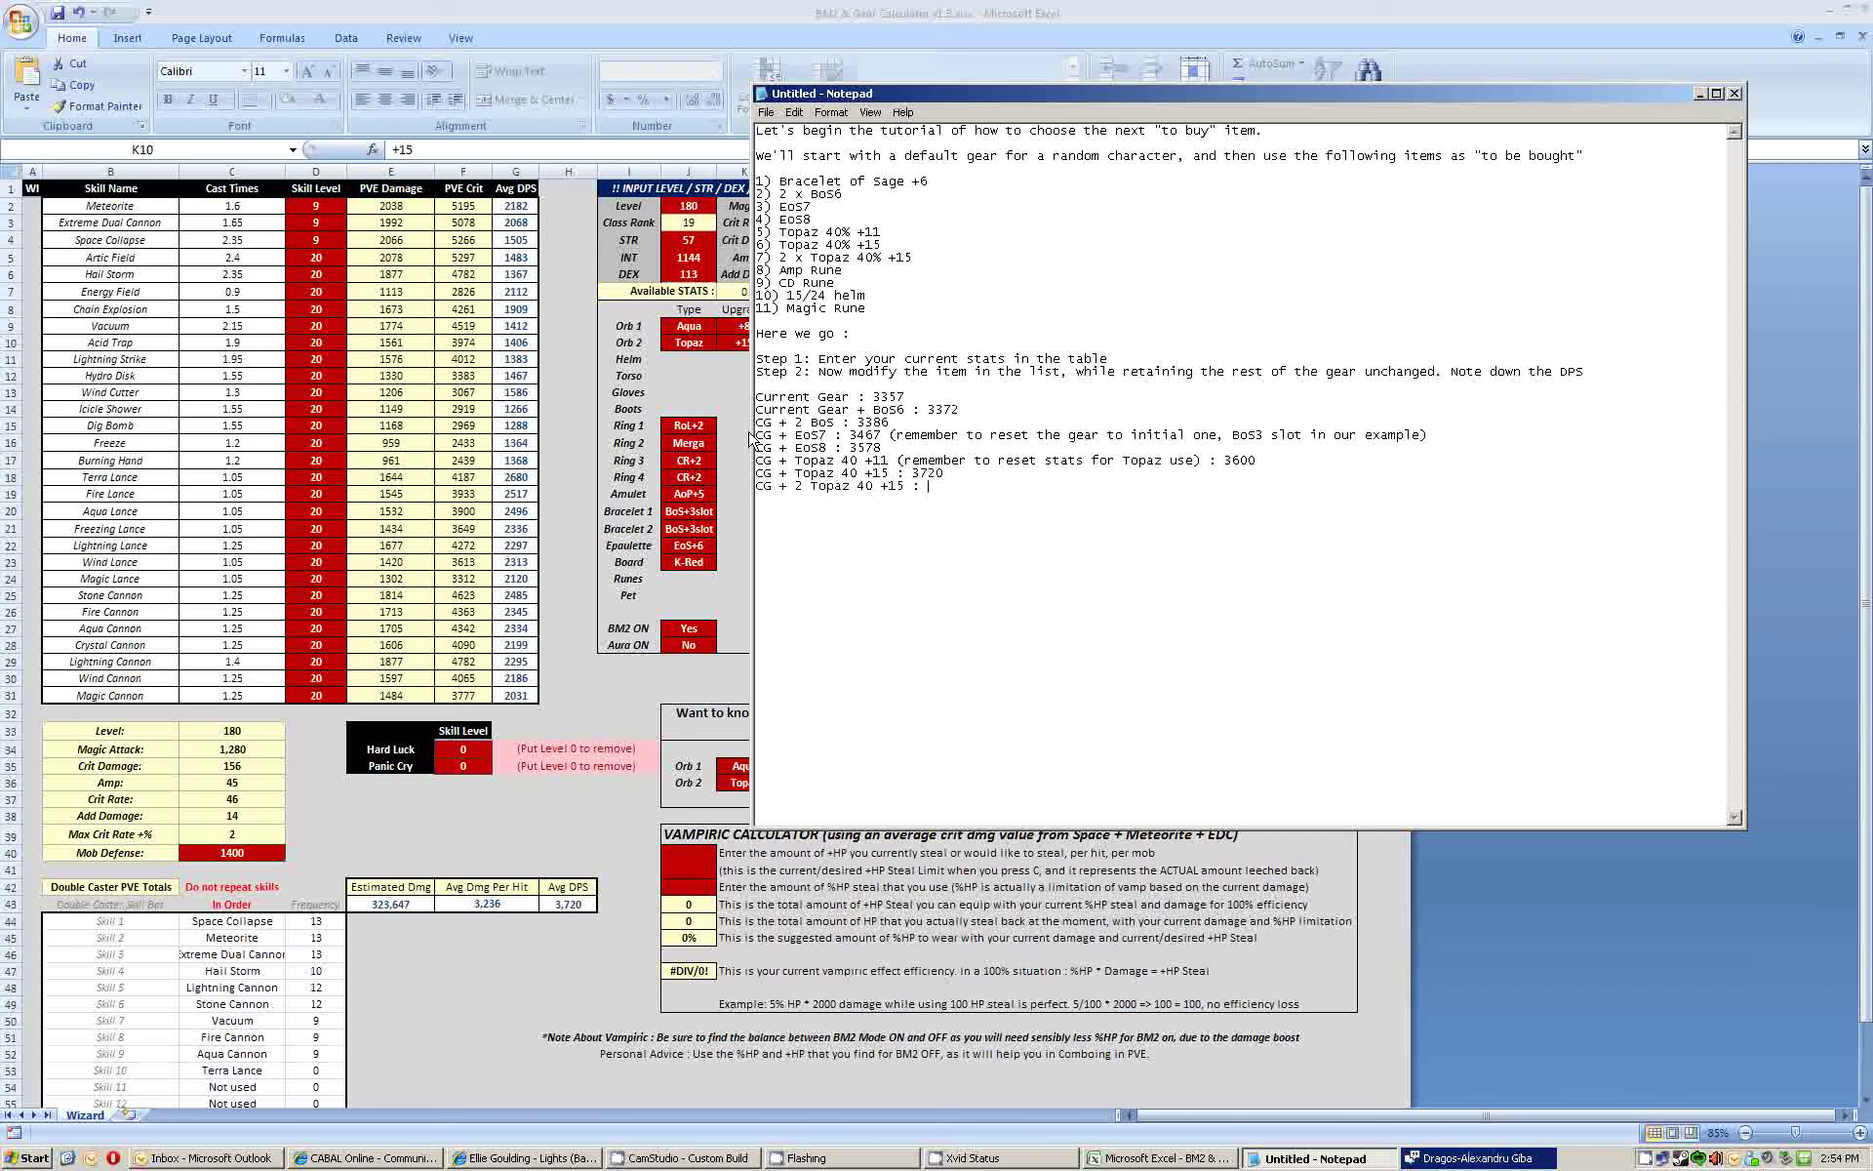
- Switch to Excel and change Orb 1 to Topaz with upgrade +15
key("alt+Tab")
left_click(688, 326)
left_click(725, 326)
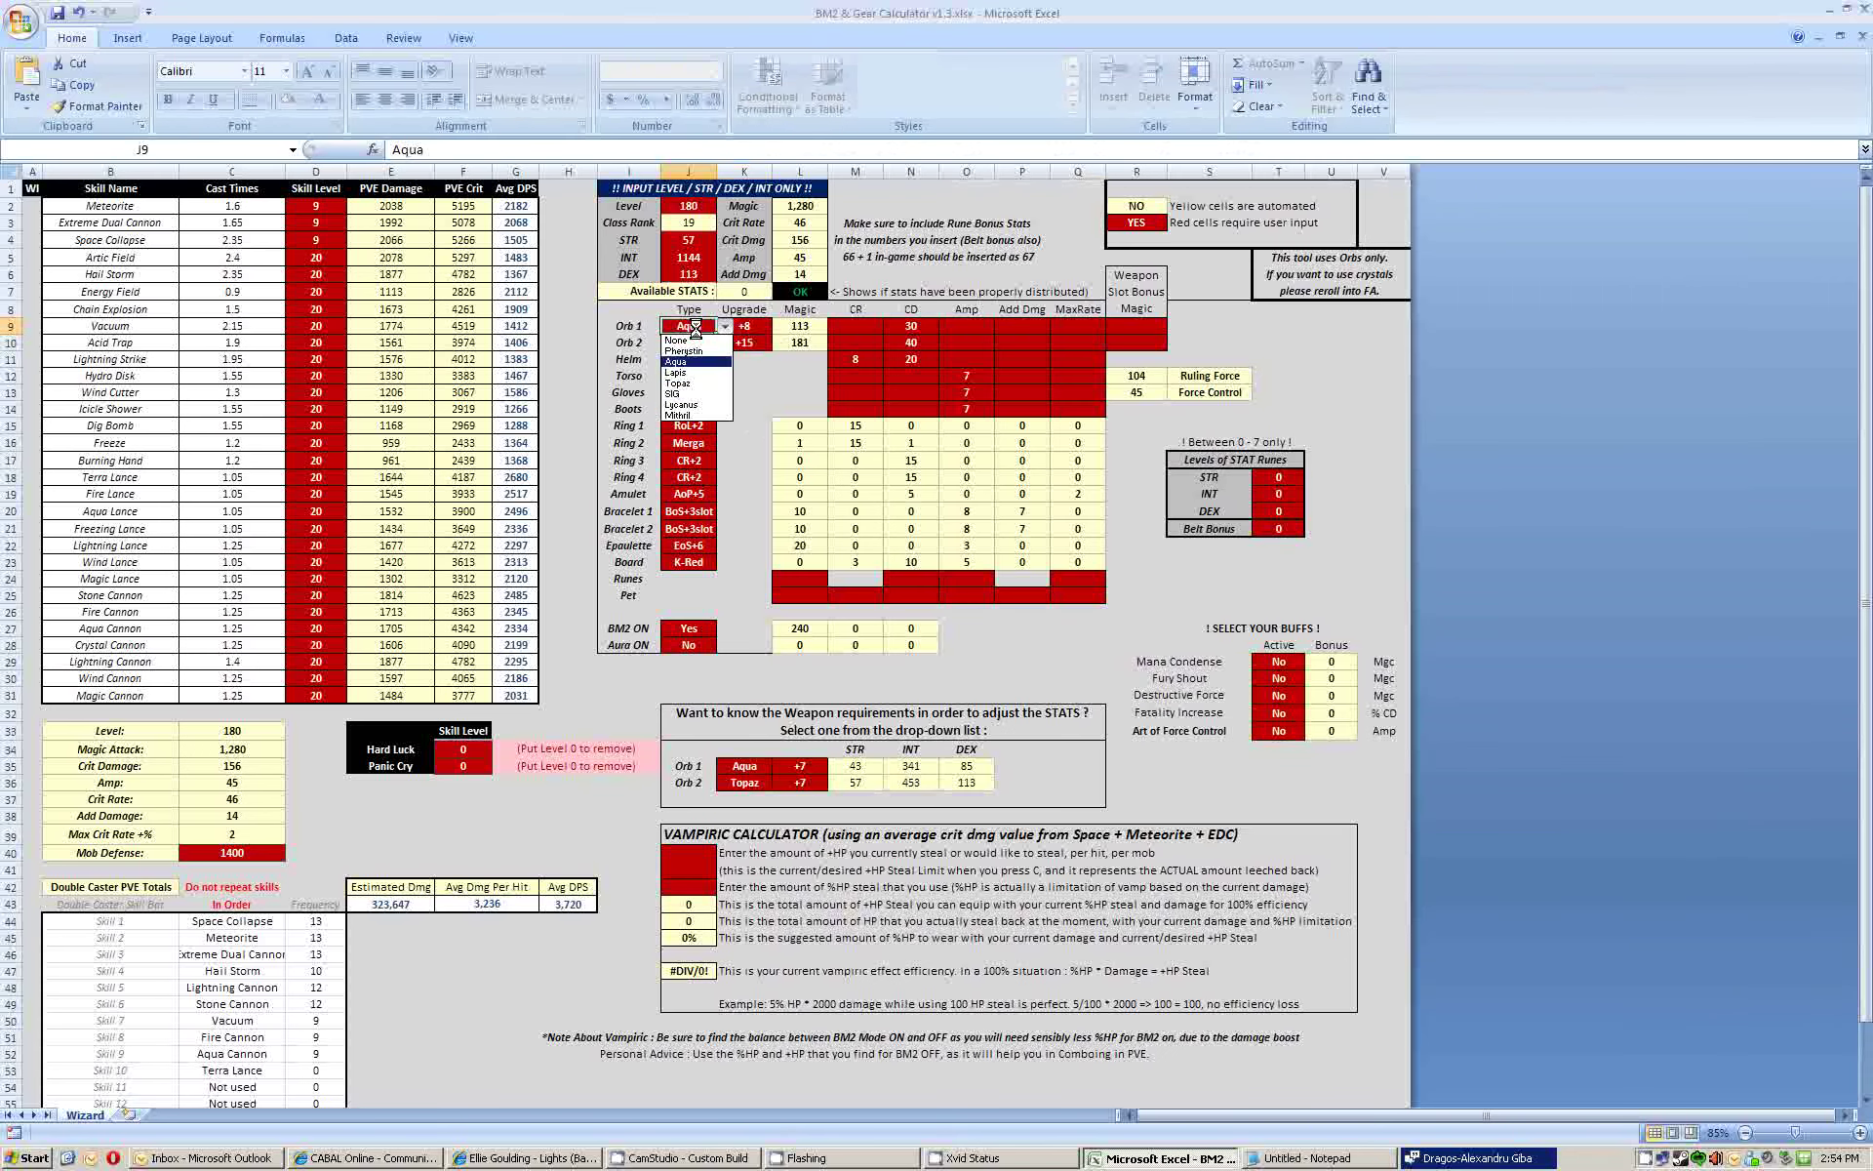
left_click(680, 382)
left_click(745, 326)
left_click(782, 326)
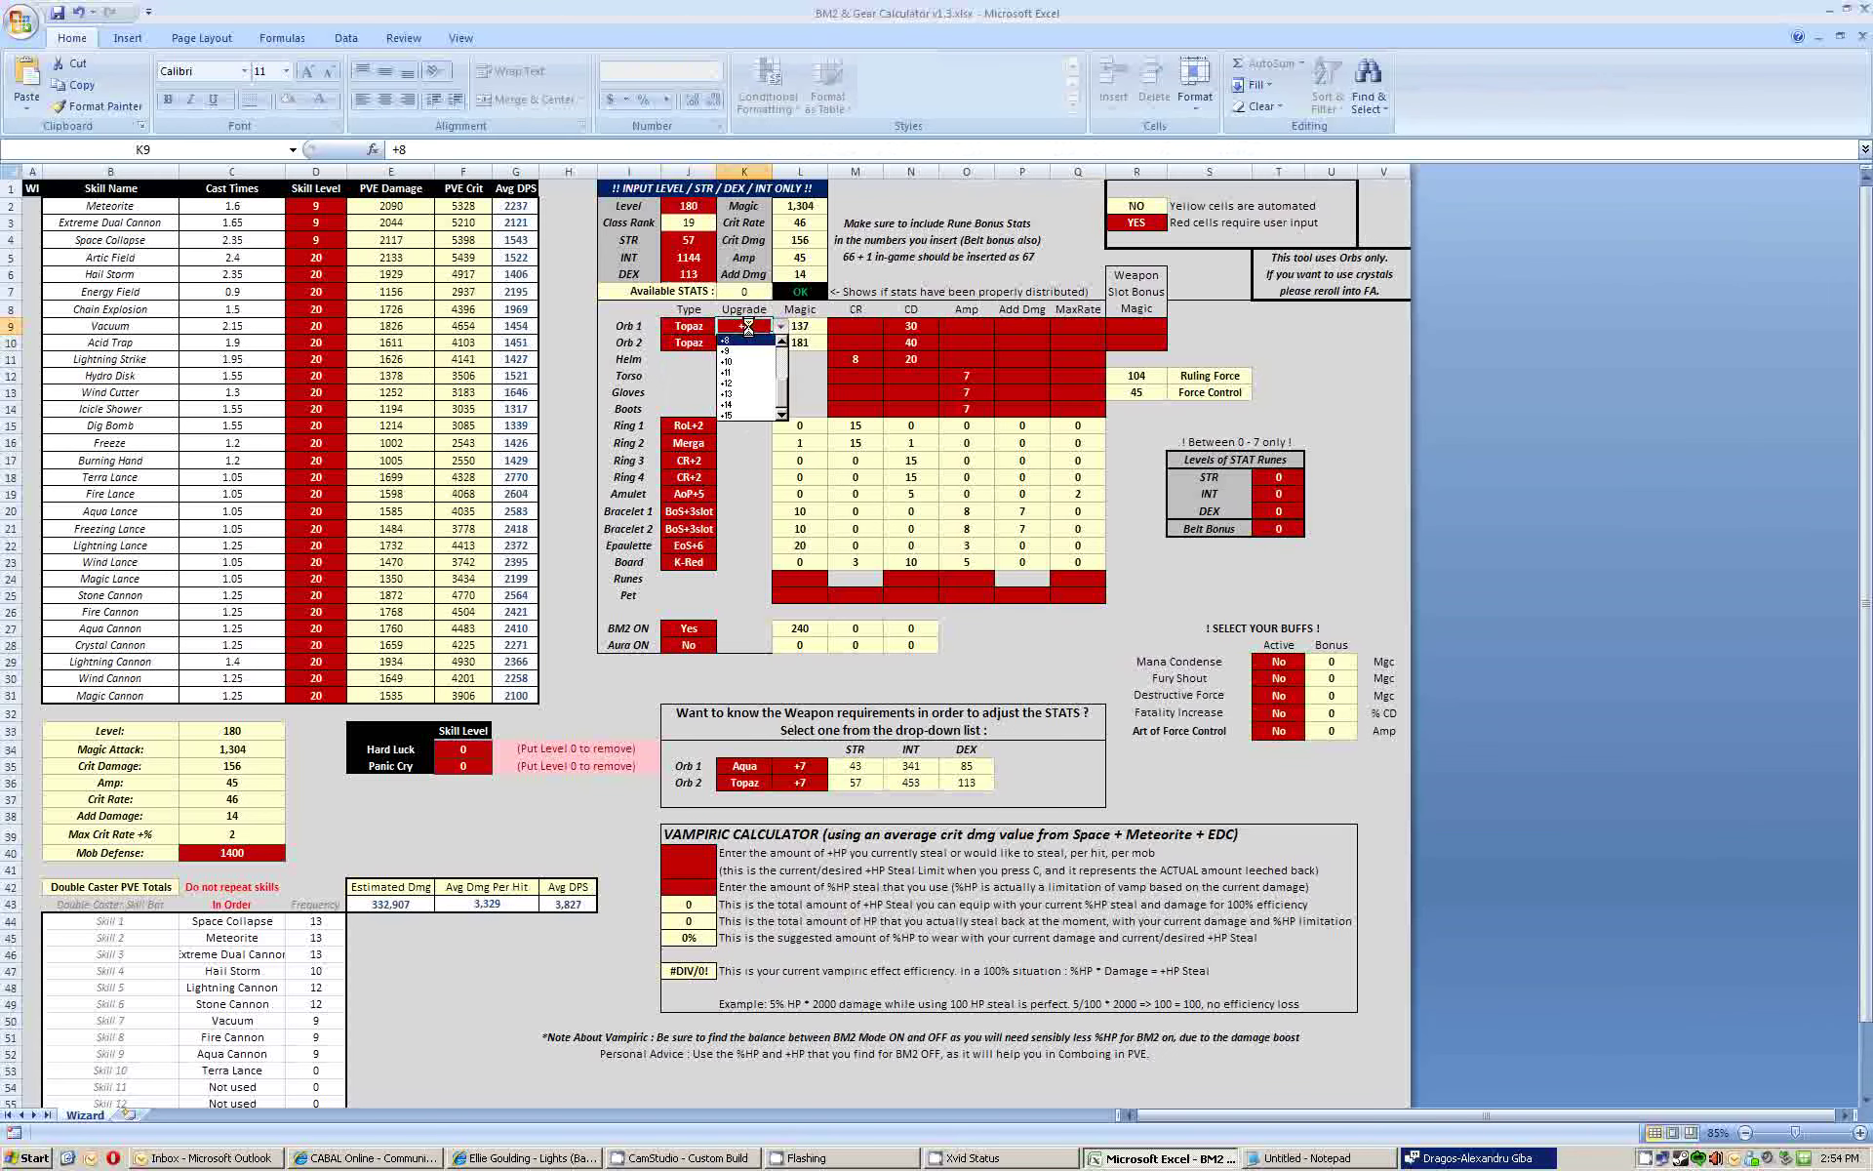
left_click(746, 404)
left_click(782, 326)
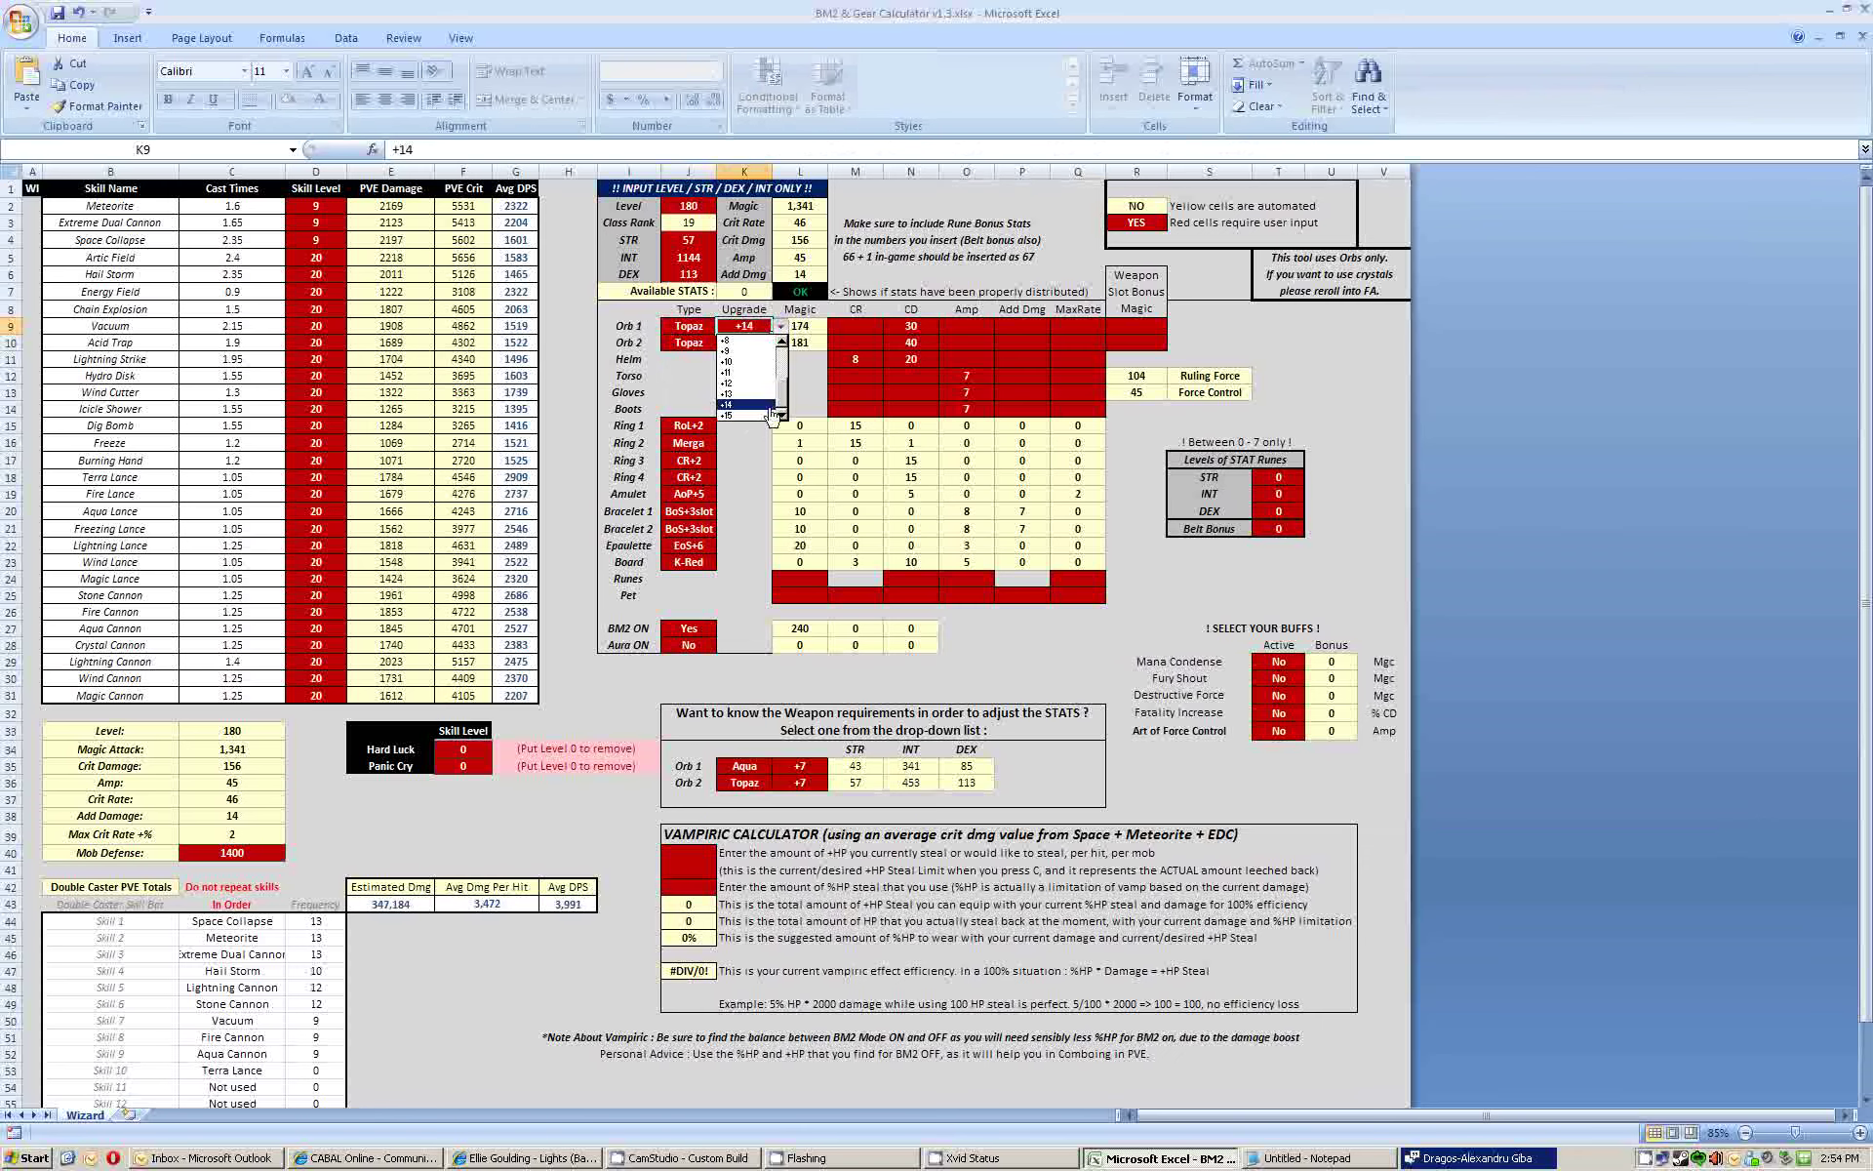
left_click(746, 414)
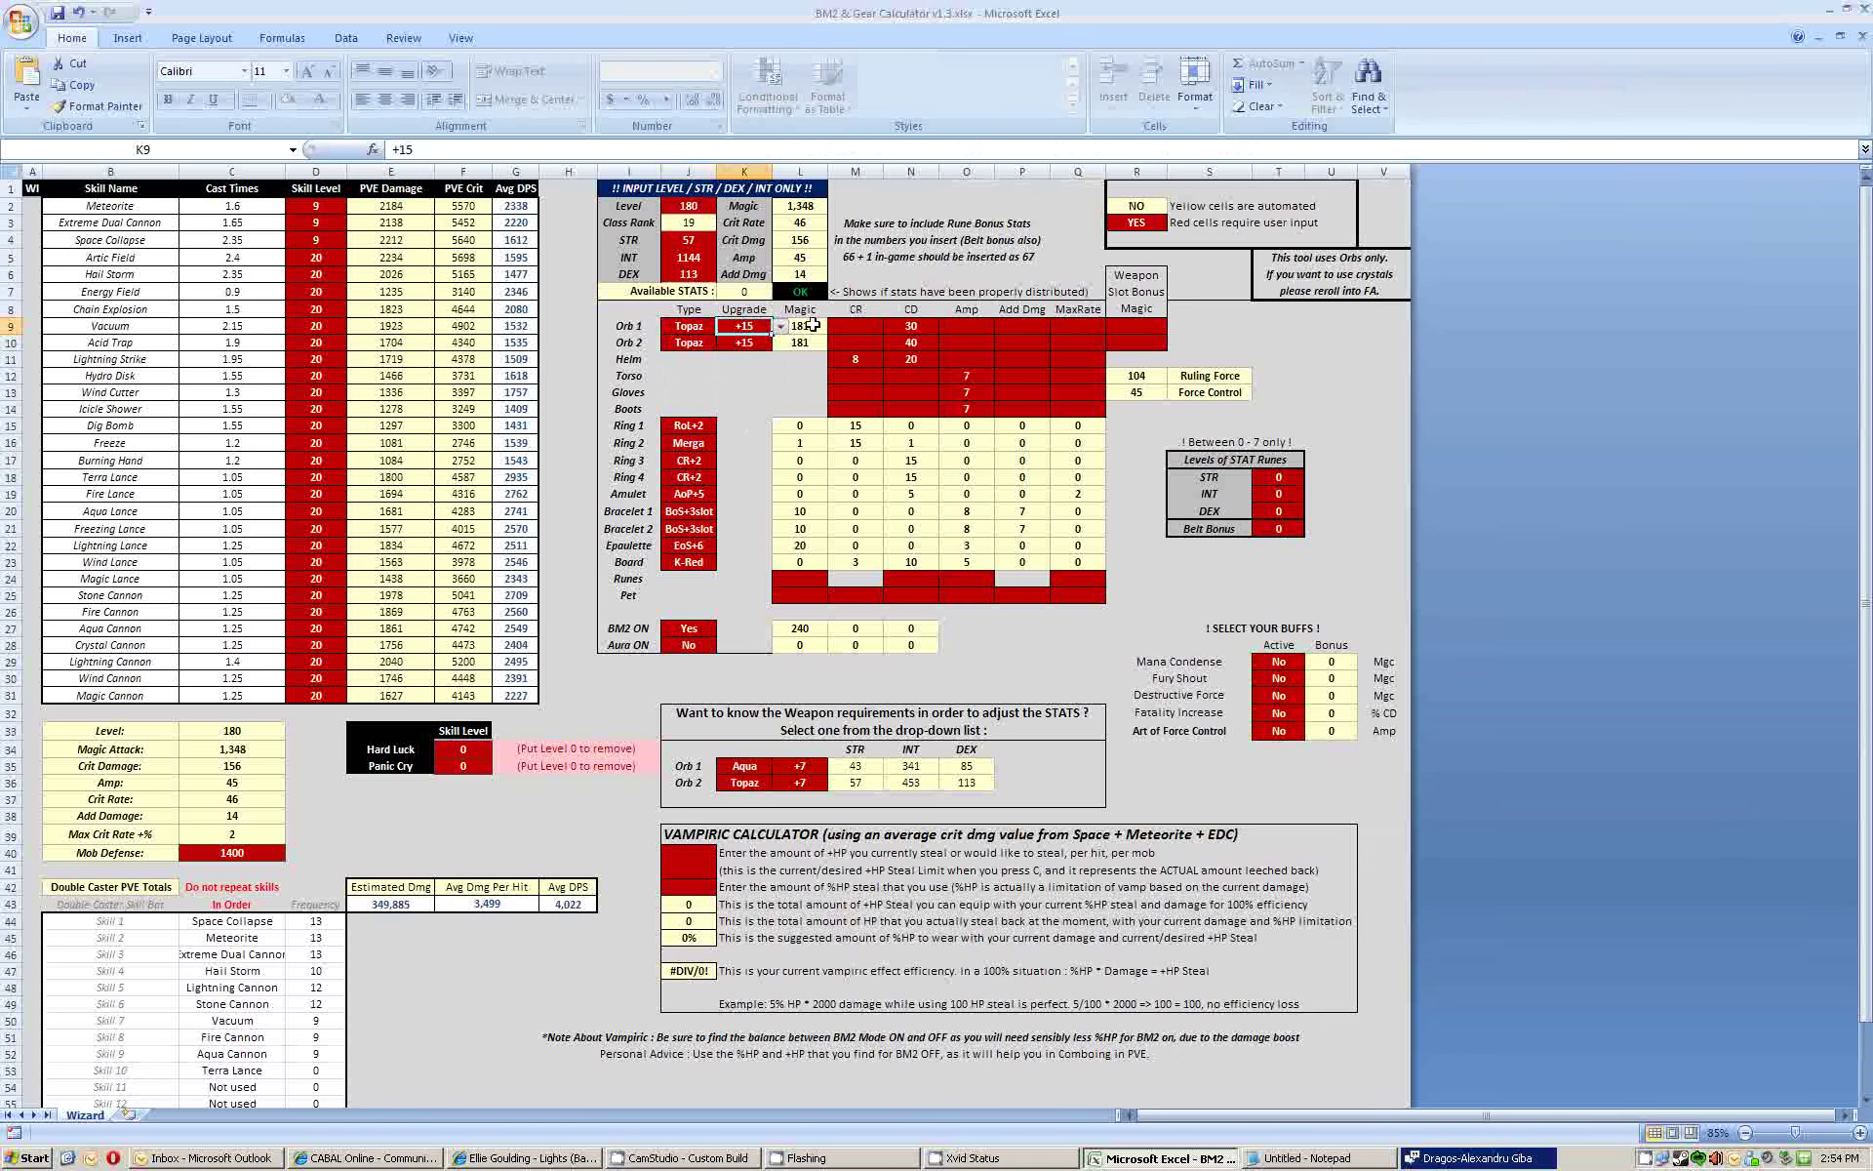
- Set Orb 1's CD to 40
left_click(897, 328)
type("40")
key("Left")
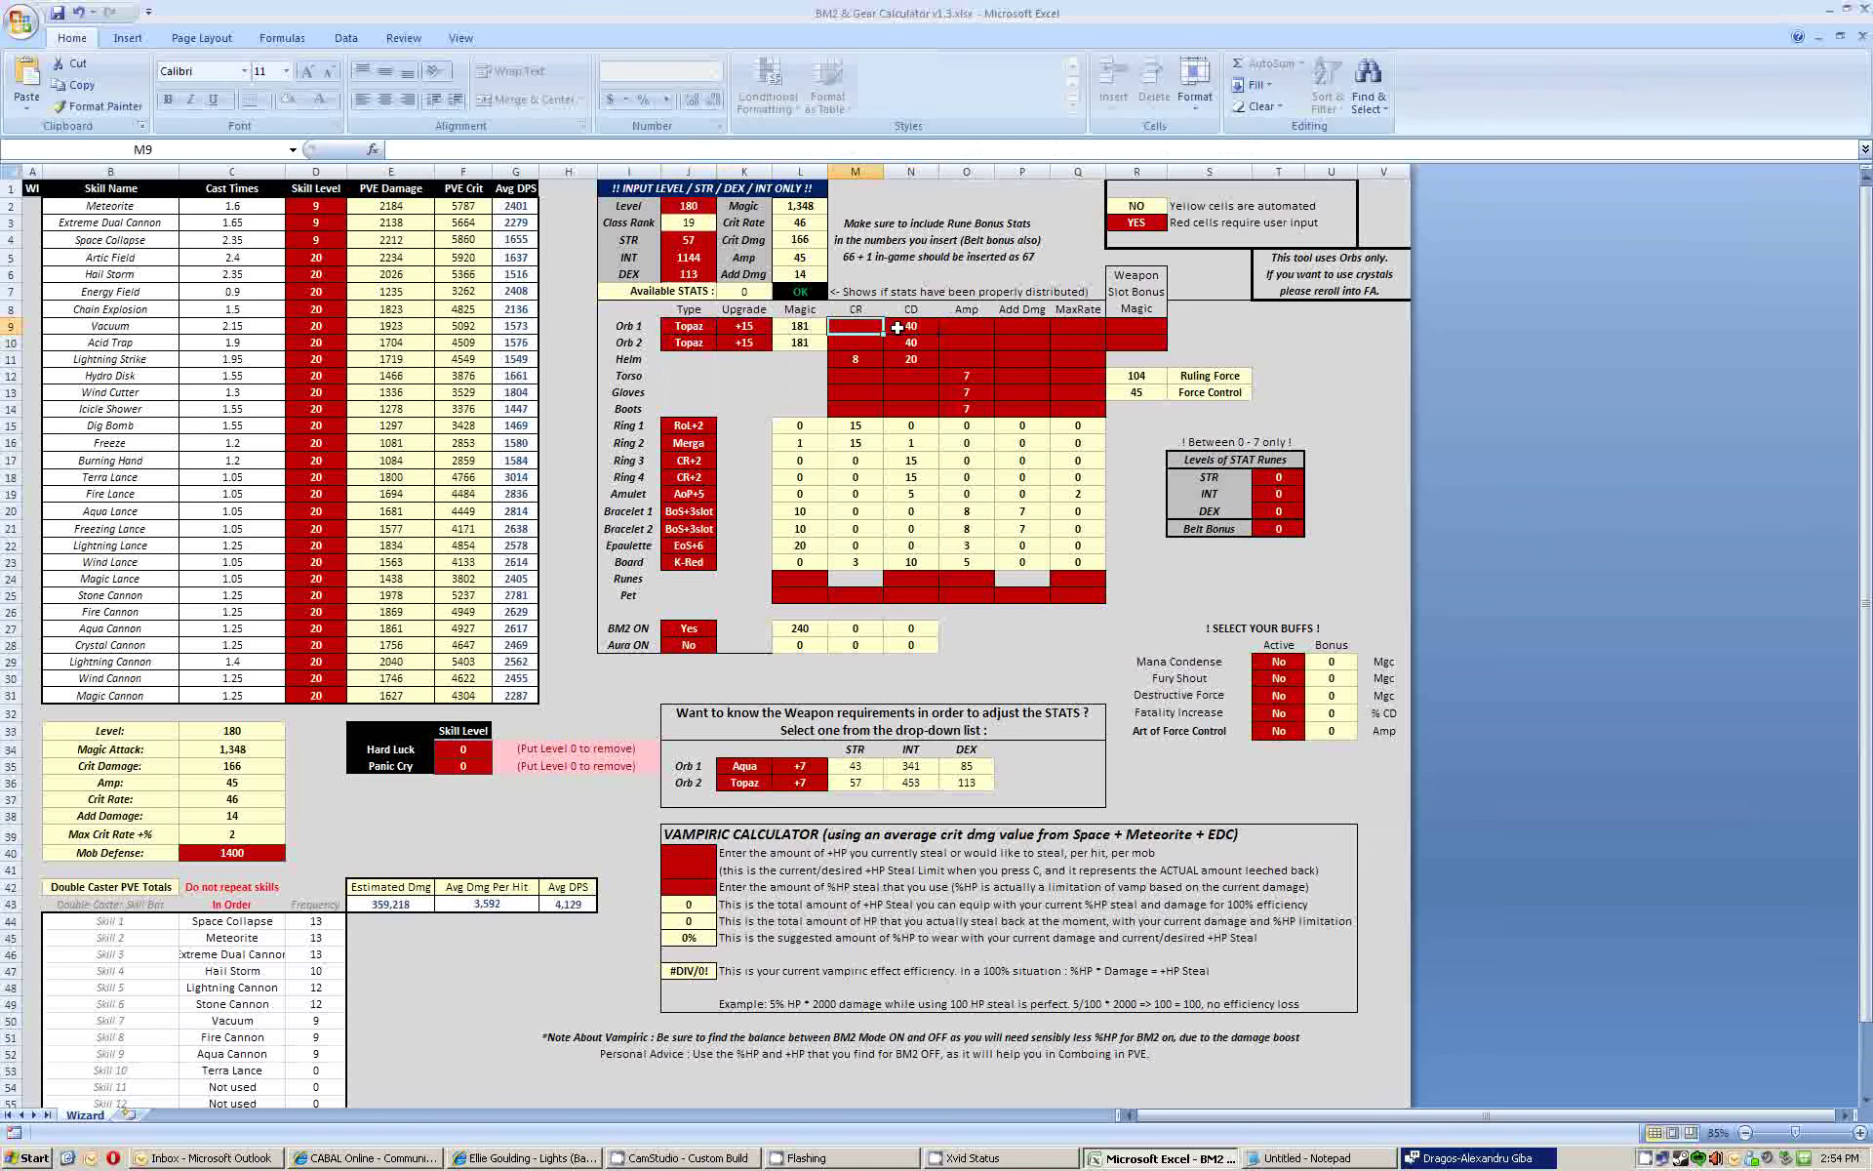
- Switch to Notepad, record 4129 for 2 Topaz 40 +15, and add the line "CG + Amp Rune"
key("alt+Tab")
type("4129 CG + ")
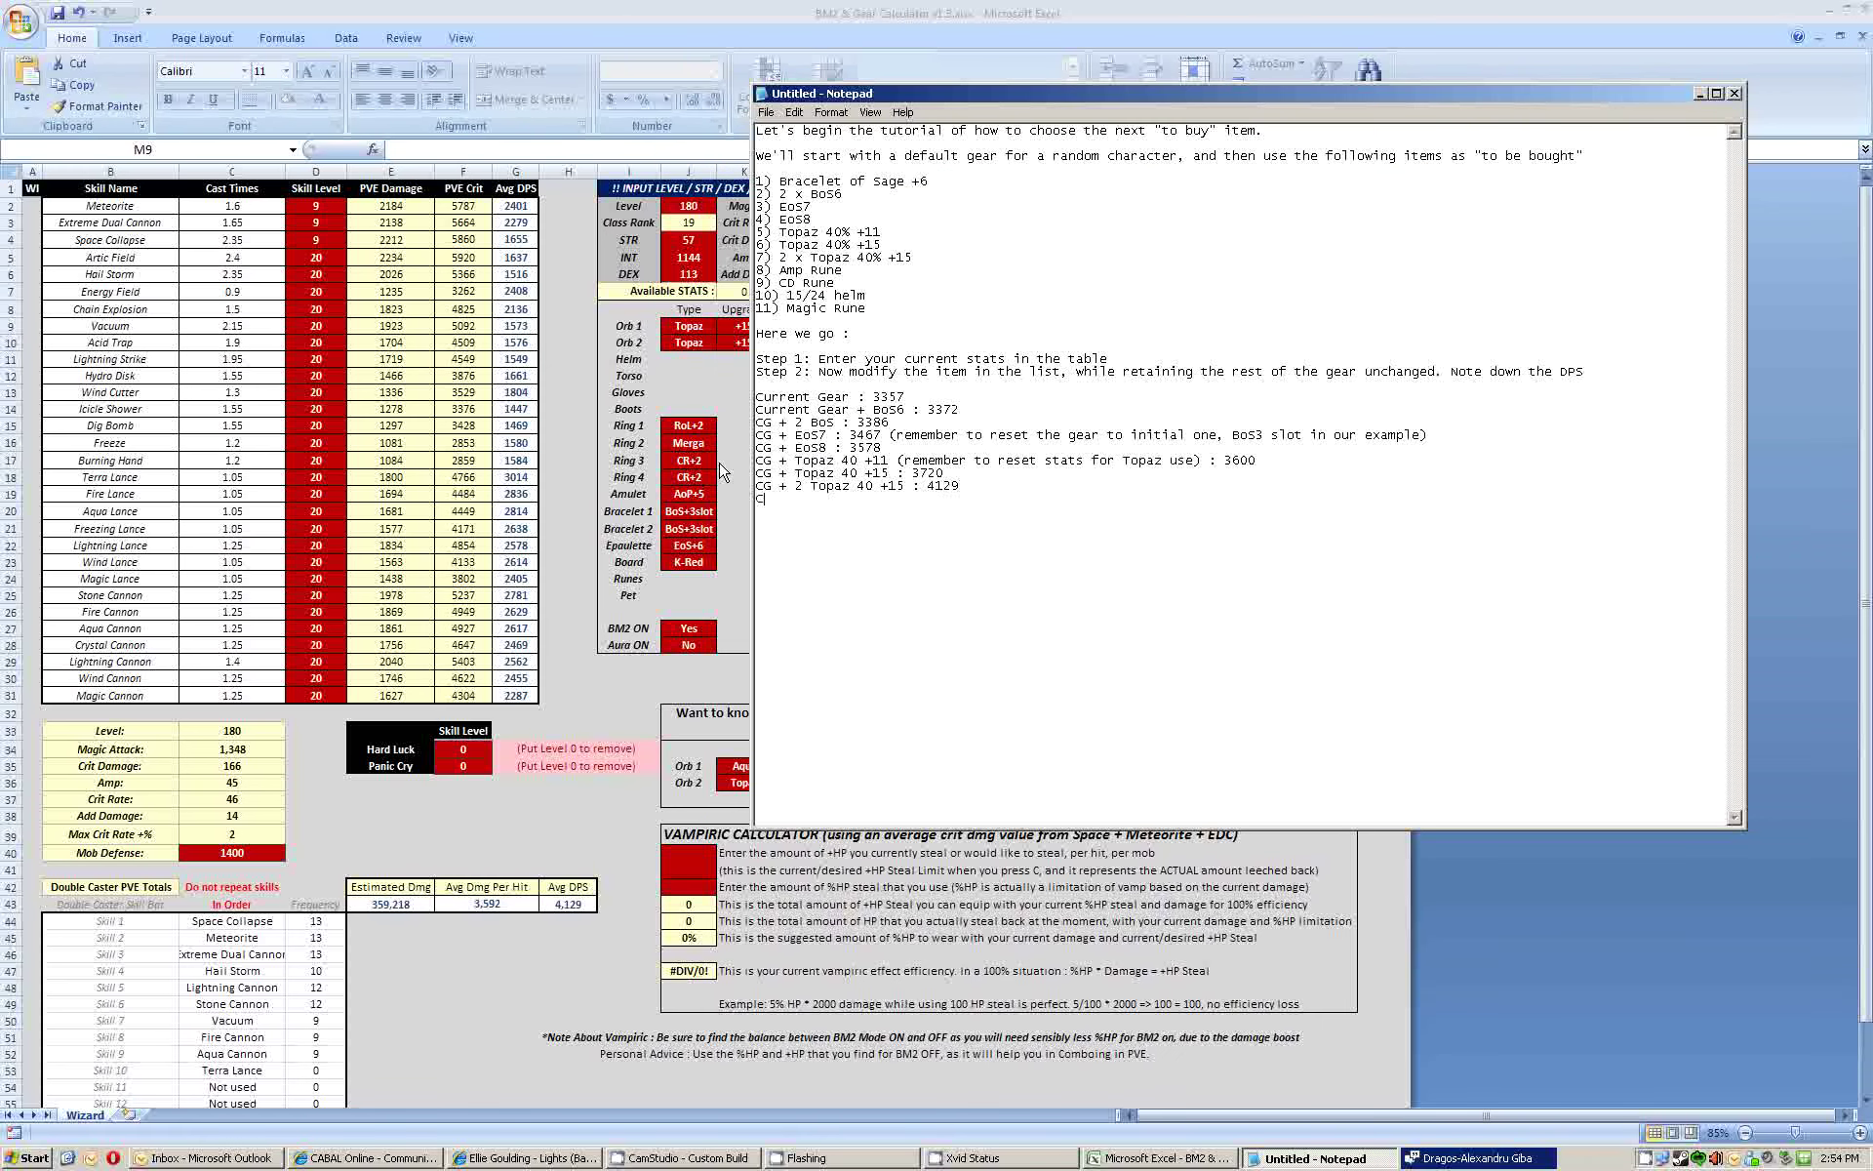
type("Amp Rune")
- Switch to Excel and reset the type of both Orb 1 and Orb 2 to Aqua
key("alt+Tab")
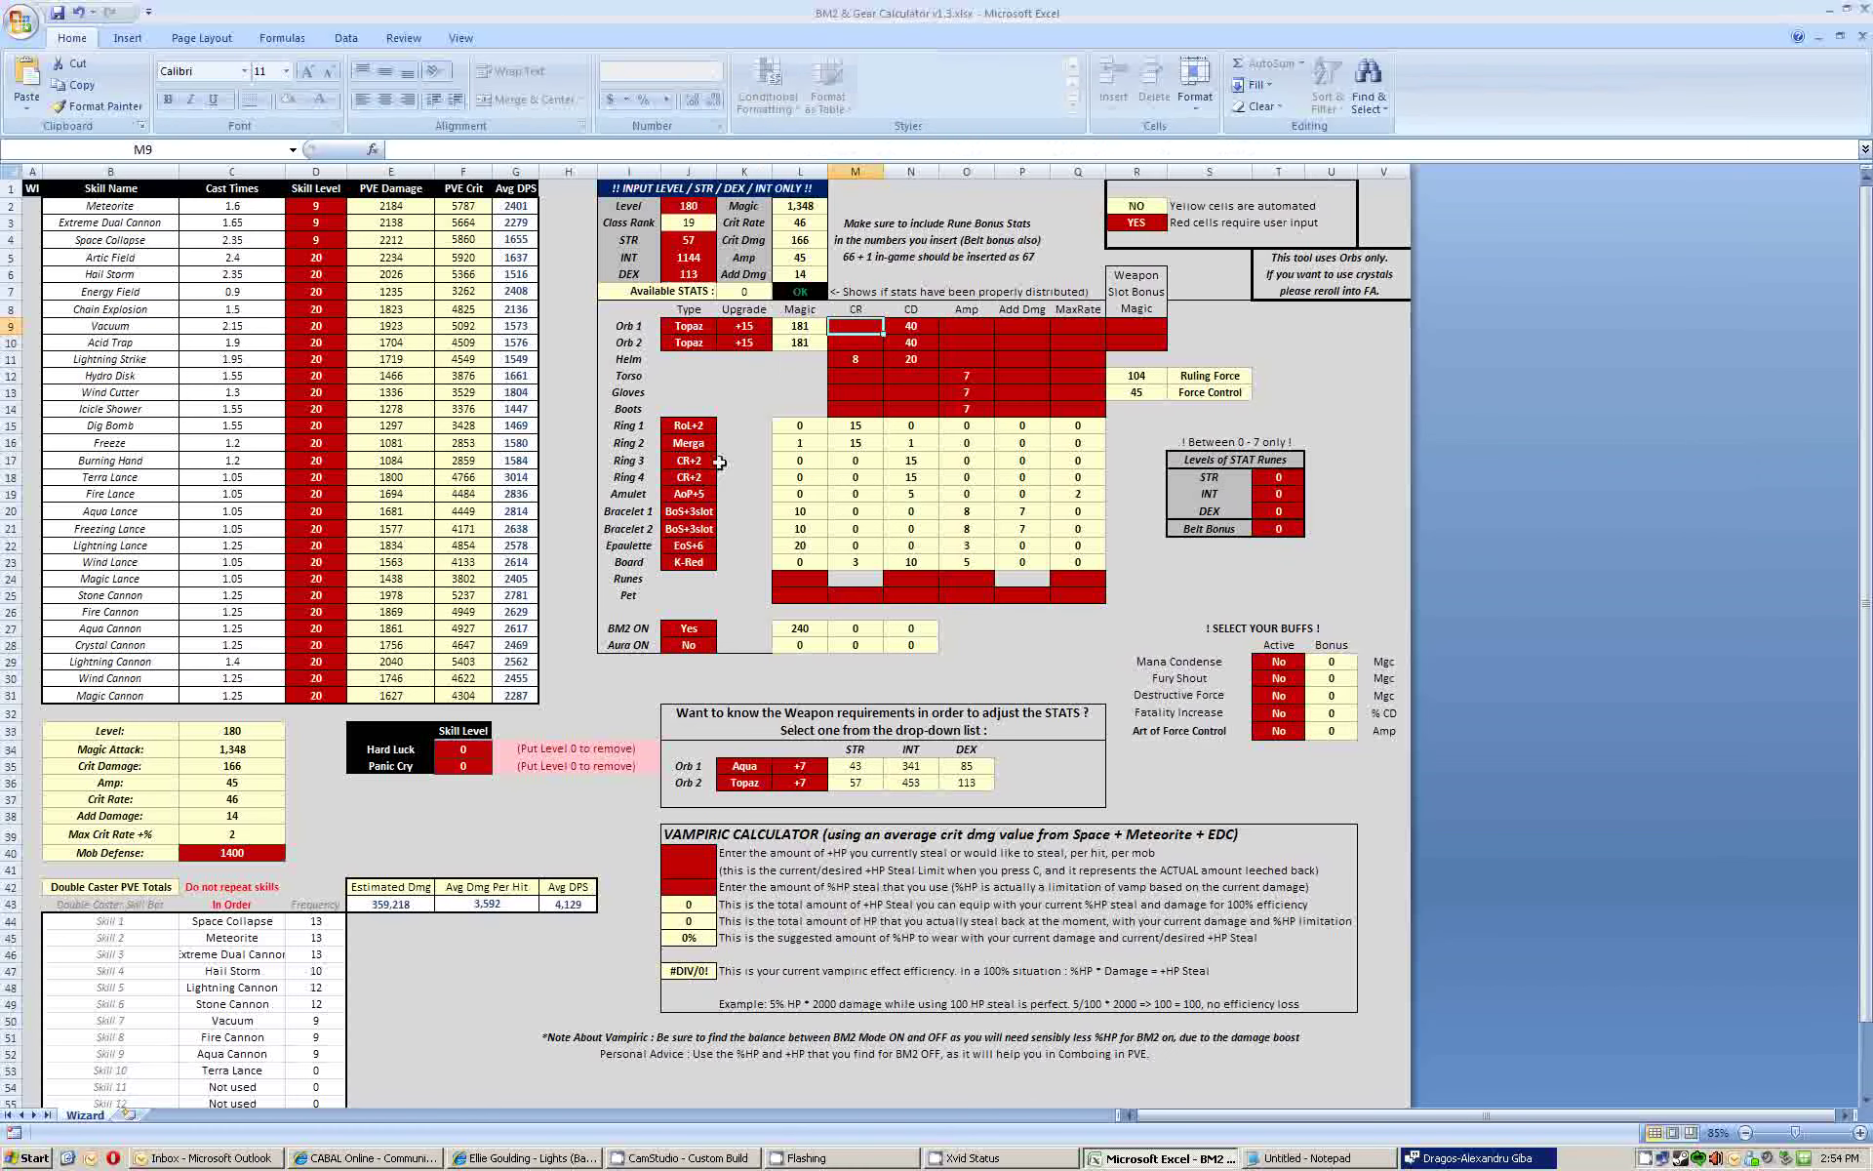
left_click(705, 332)
left_click(724, 325)
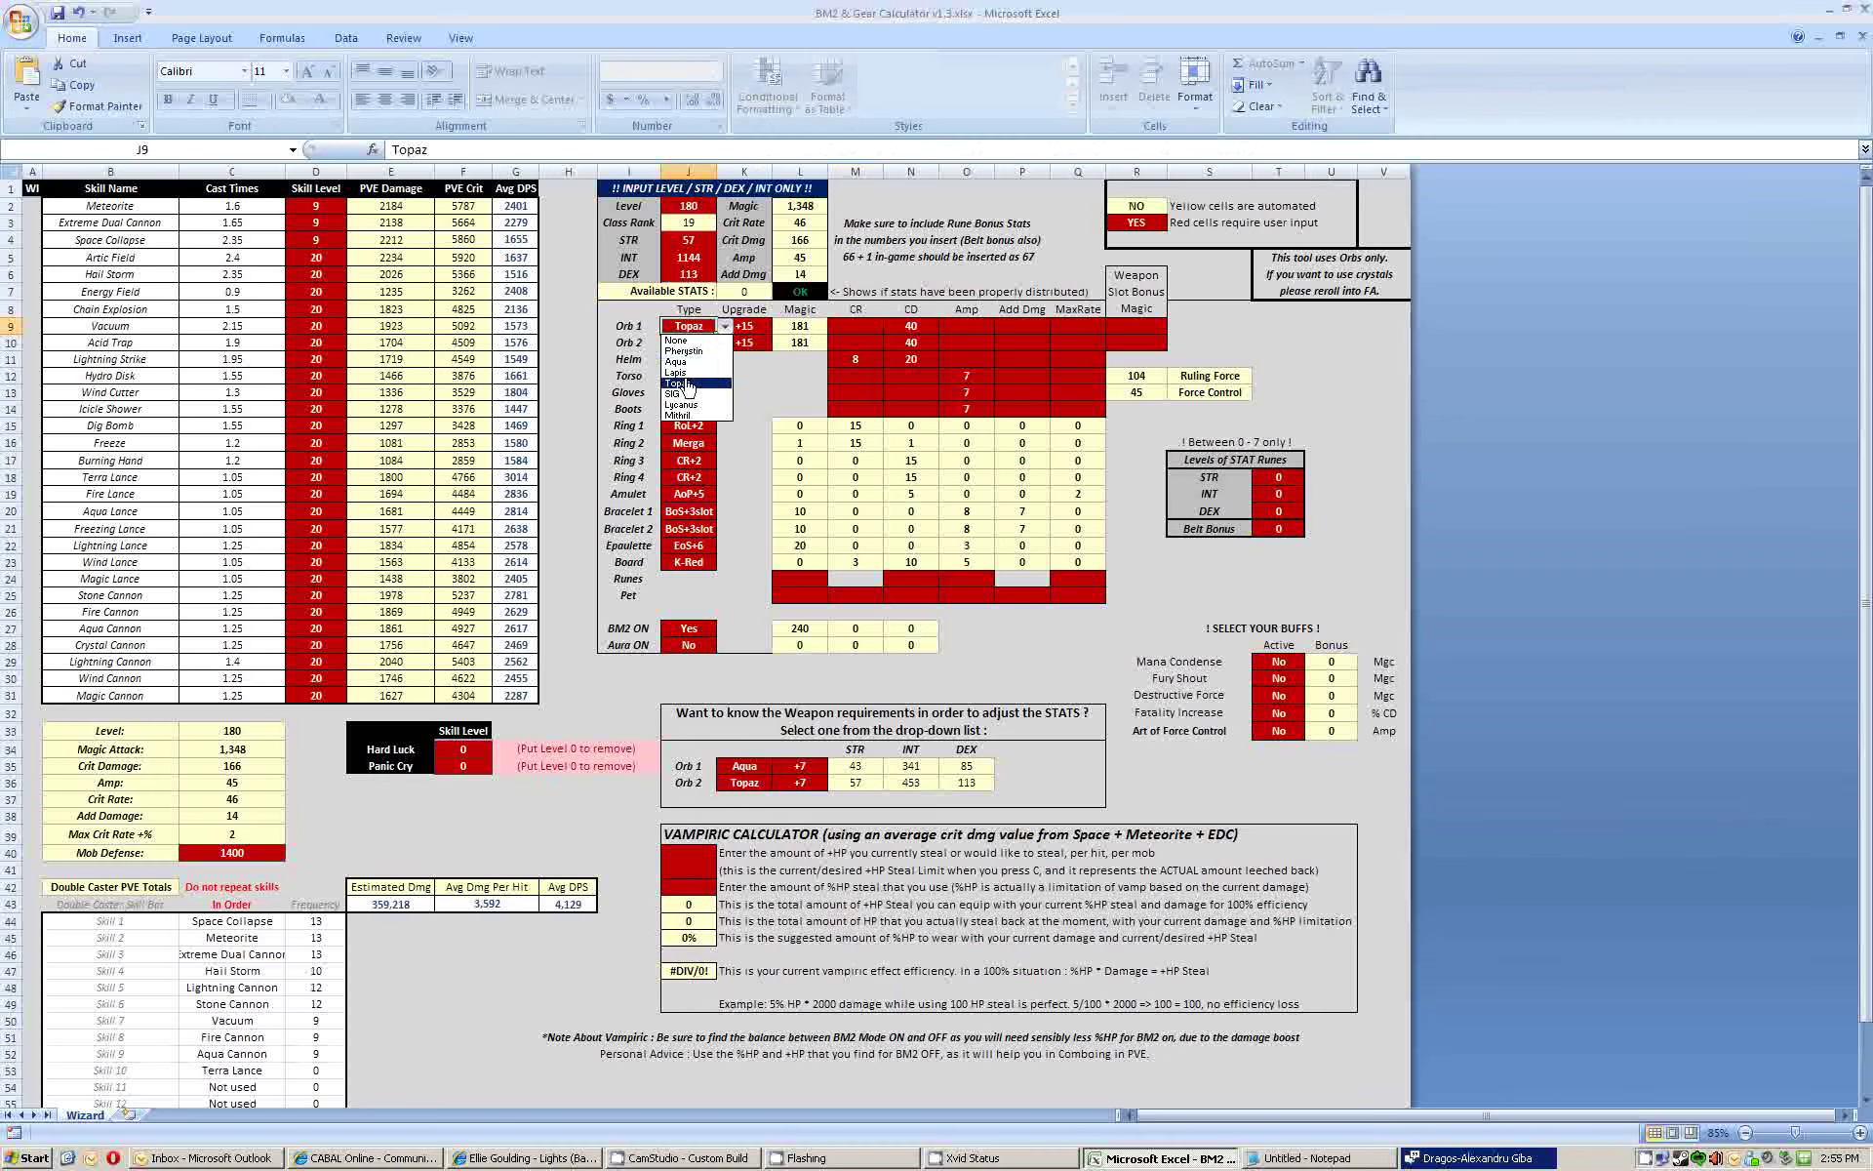
left_click(683, 361)
left_click(693, 342)
left_click(724, 342)
left_click(694, 379)
- Set Orb 1's upgrade to +8 and Orb 2's upgrade to +7
left_click(746, 326)
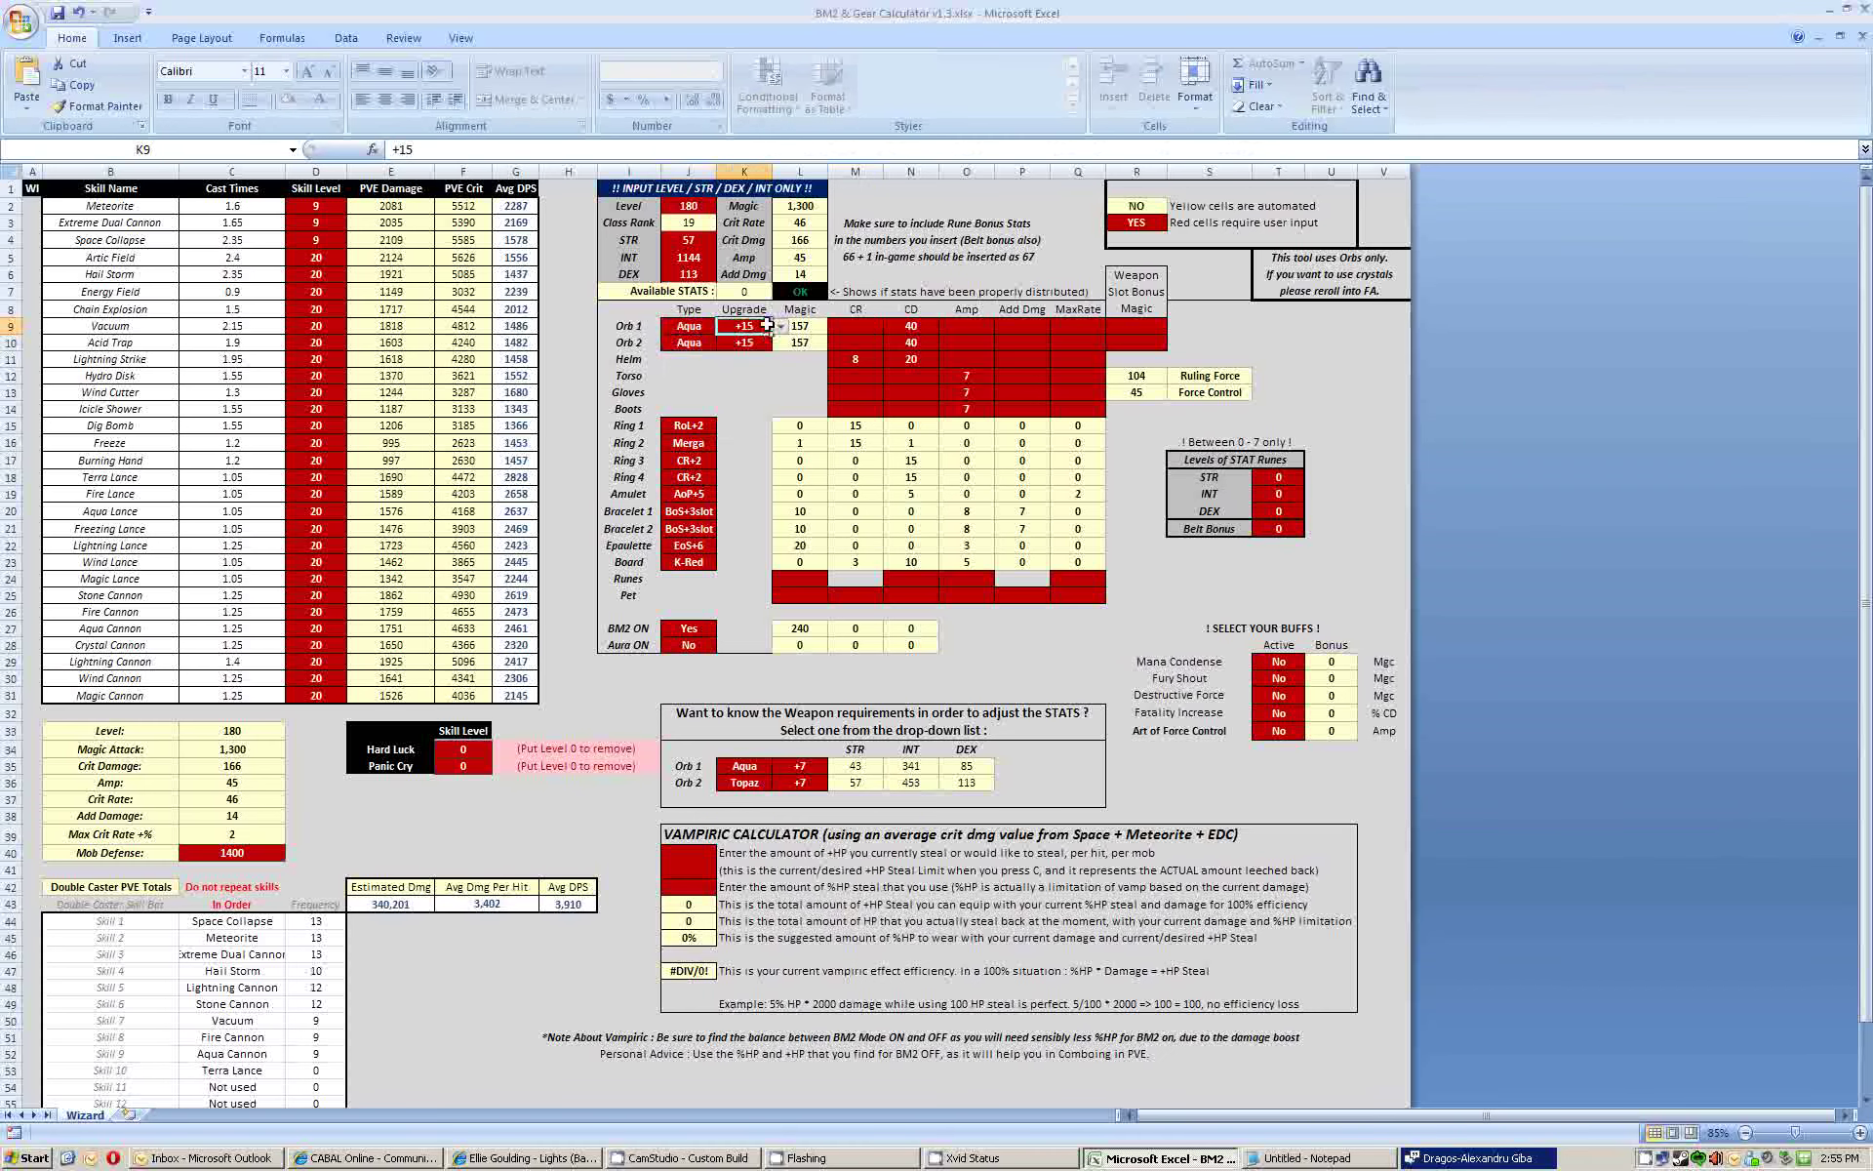
left_click(780, 326)
left_click(756, 341)
left_click(760, 346)
left_click(780, 342)
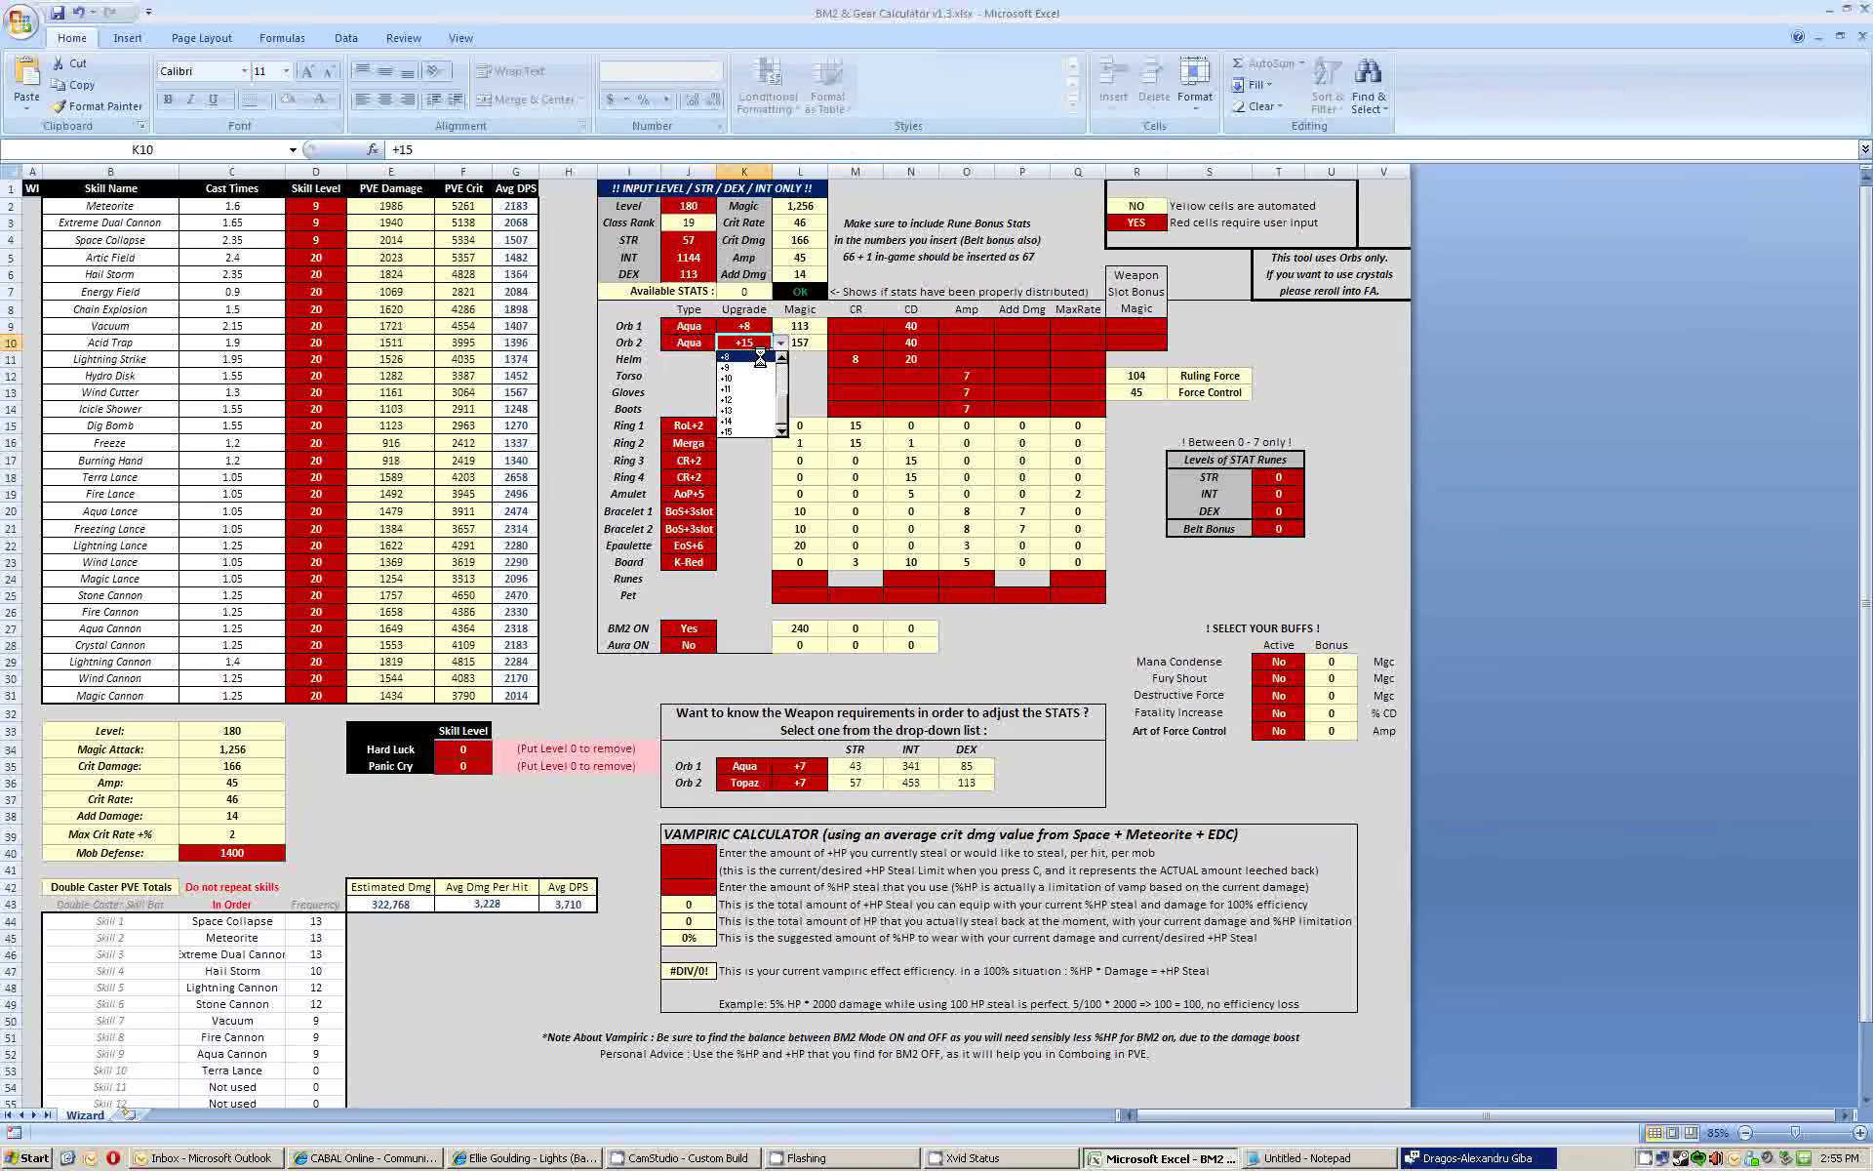
left_click(756, 355)
- Reset the CD of both Orb 1 and Orb 2 to 30
left_click(909, 328)
type("30")
key("Return")
type("30")
key("Return")
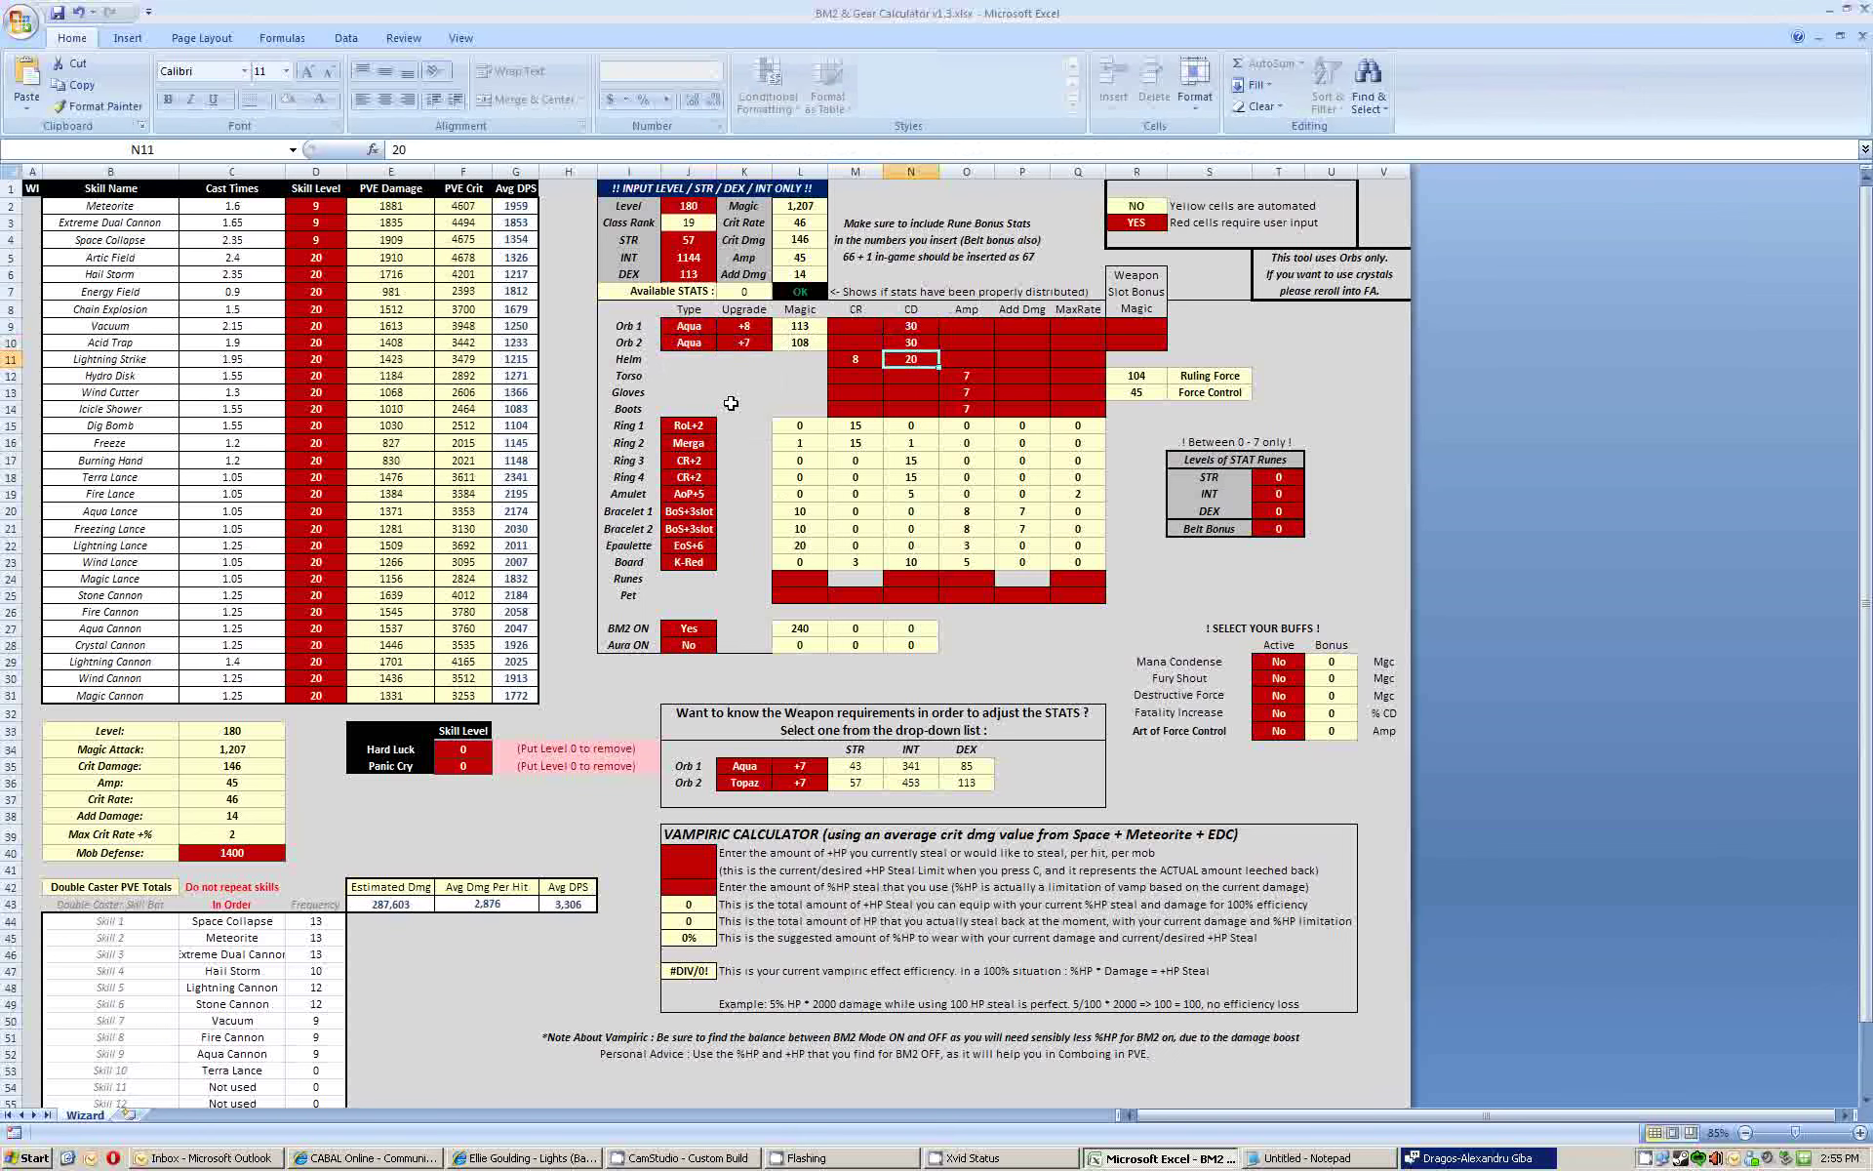
left_click(736, 395)
- Check the Notepad list, return to Excel, and enter 4 as the Amp value in the Runes row
key("alt+Tab")
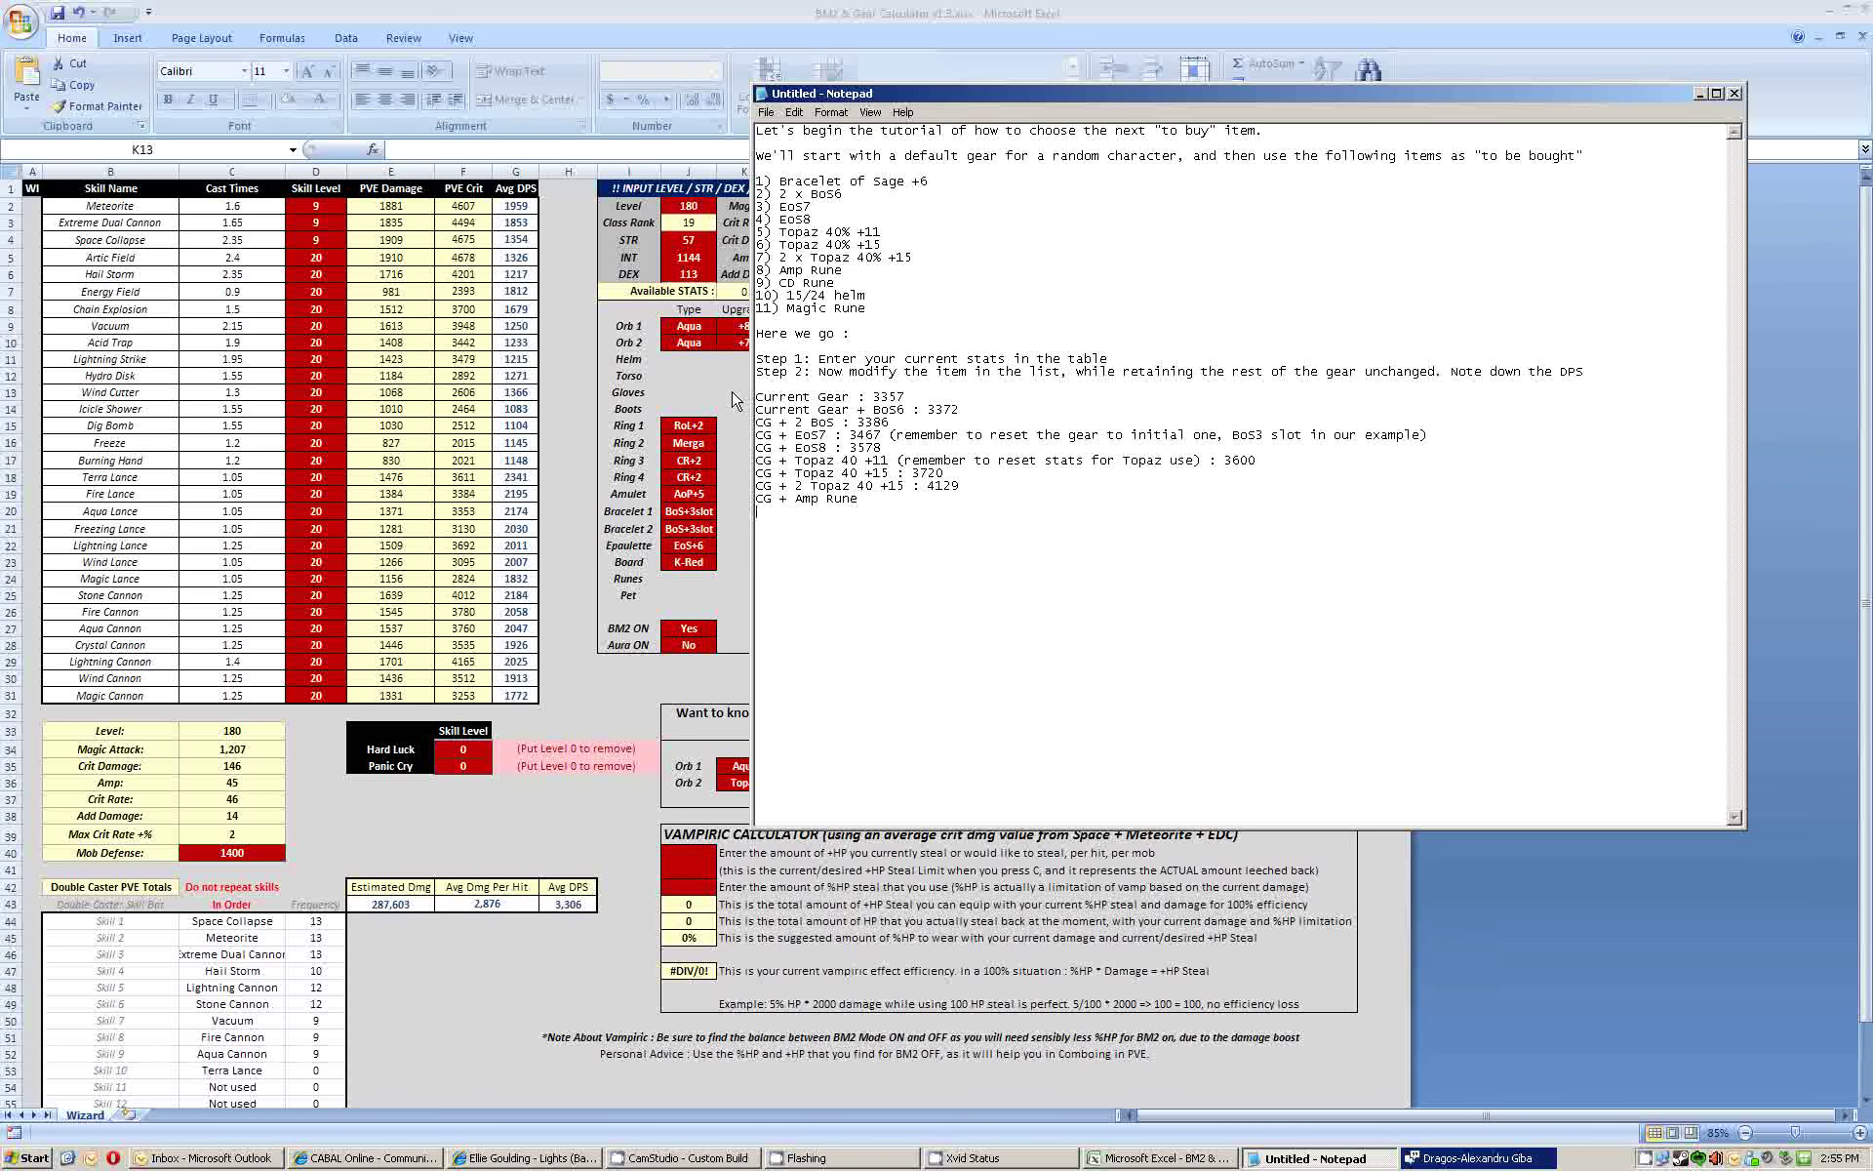
key("alt+Tab")
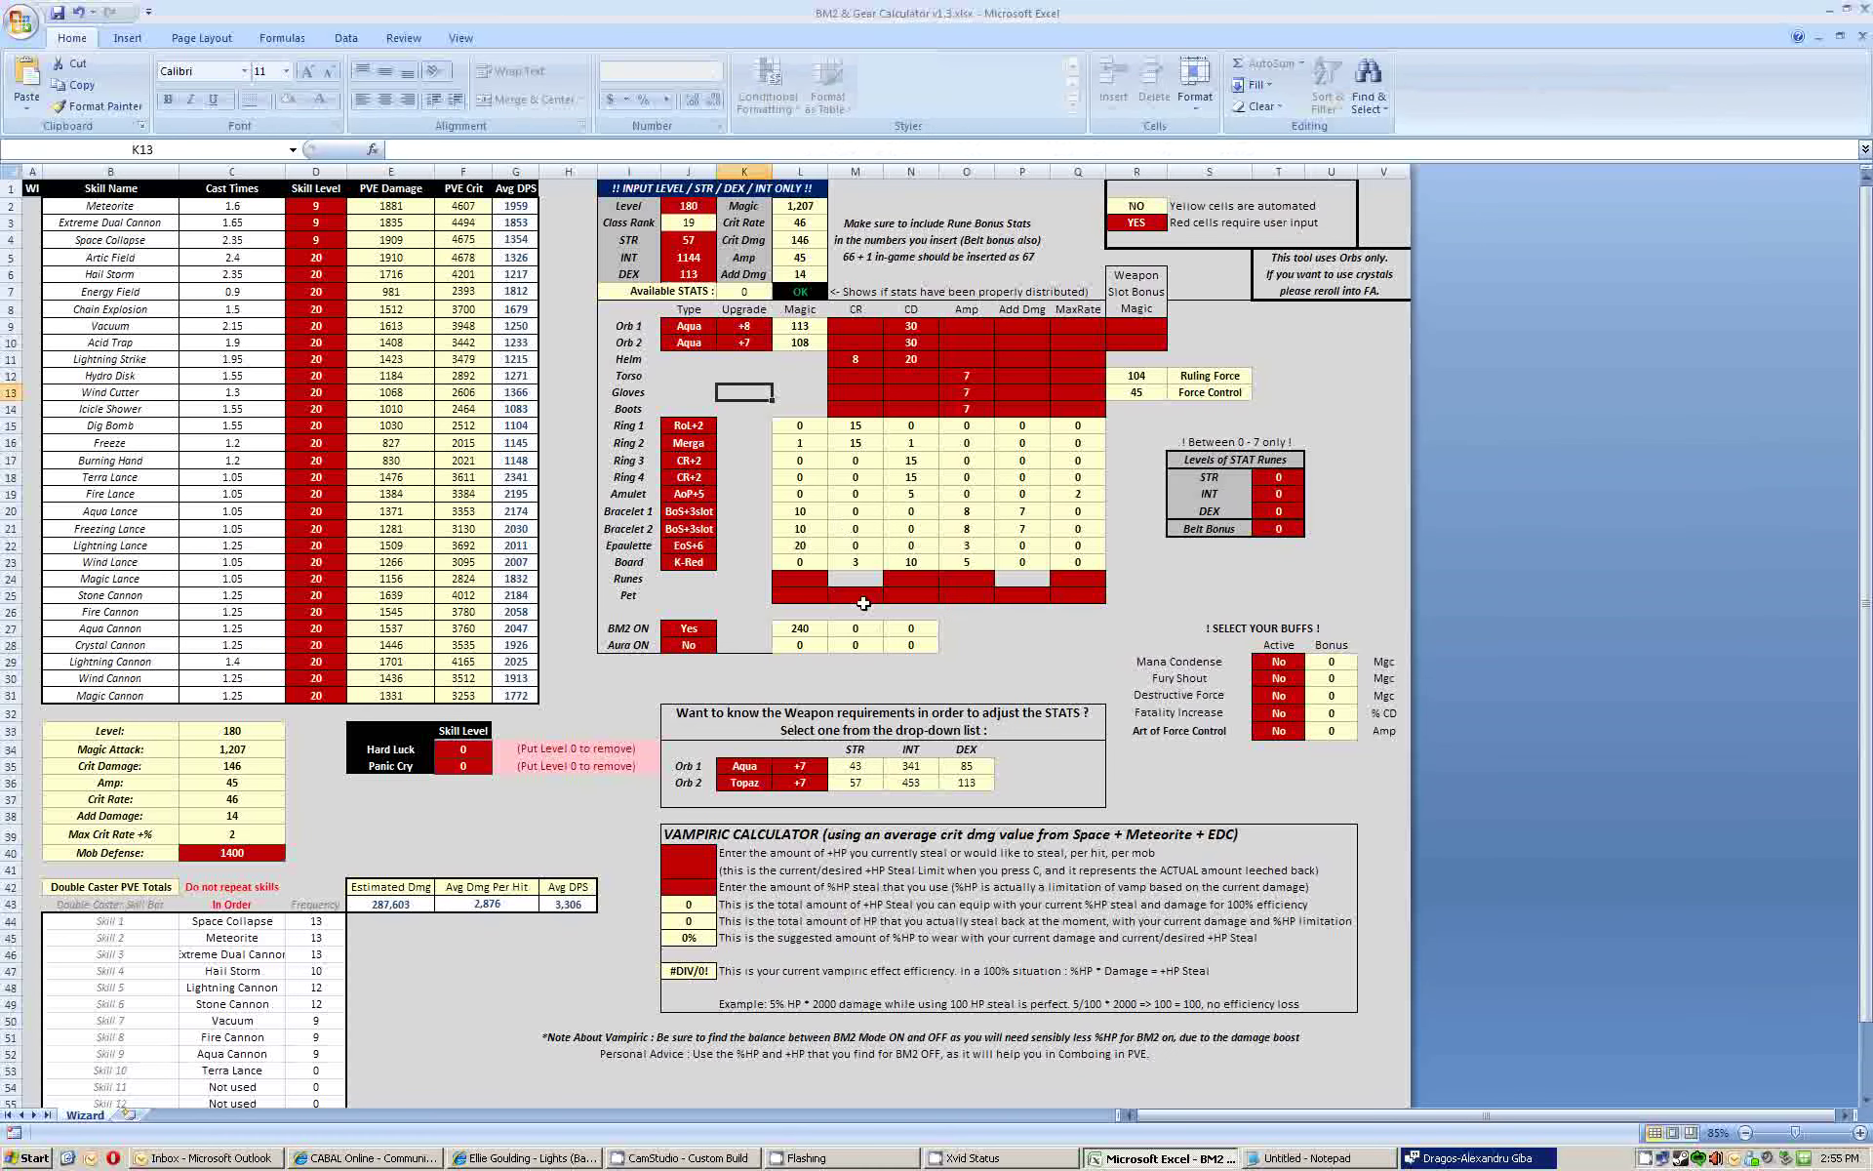
left_click(953, 578)
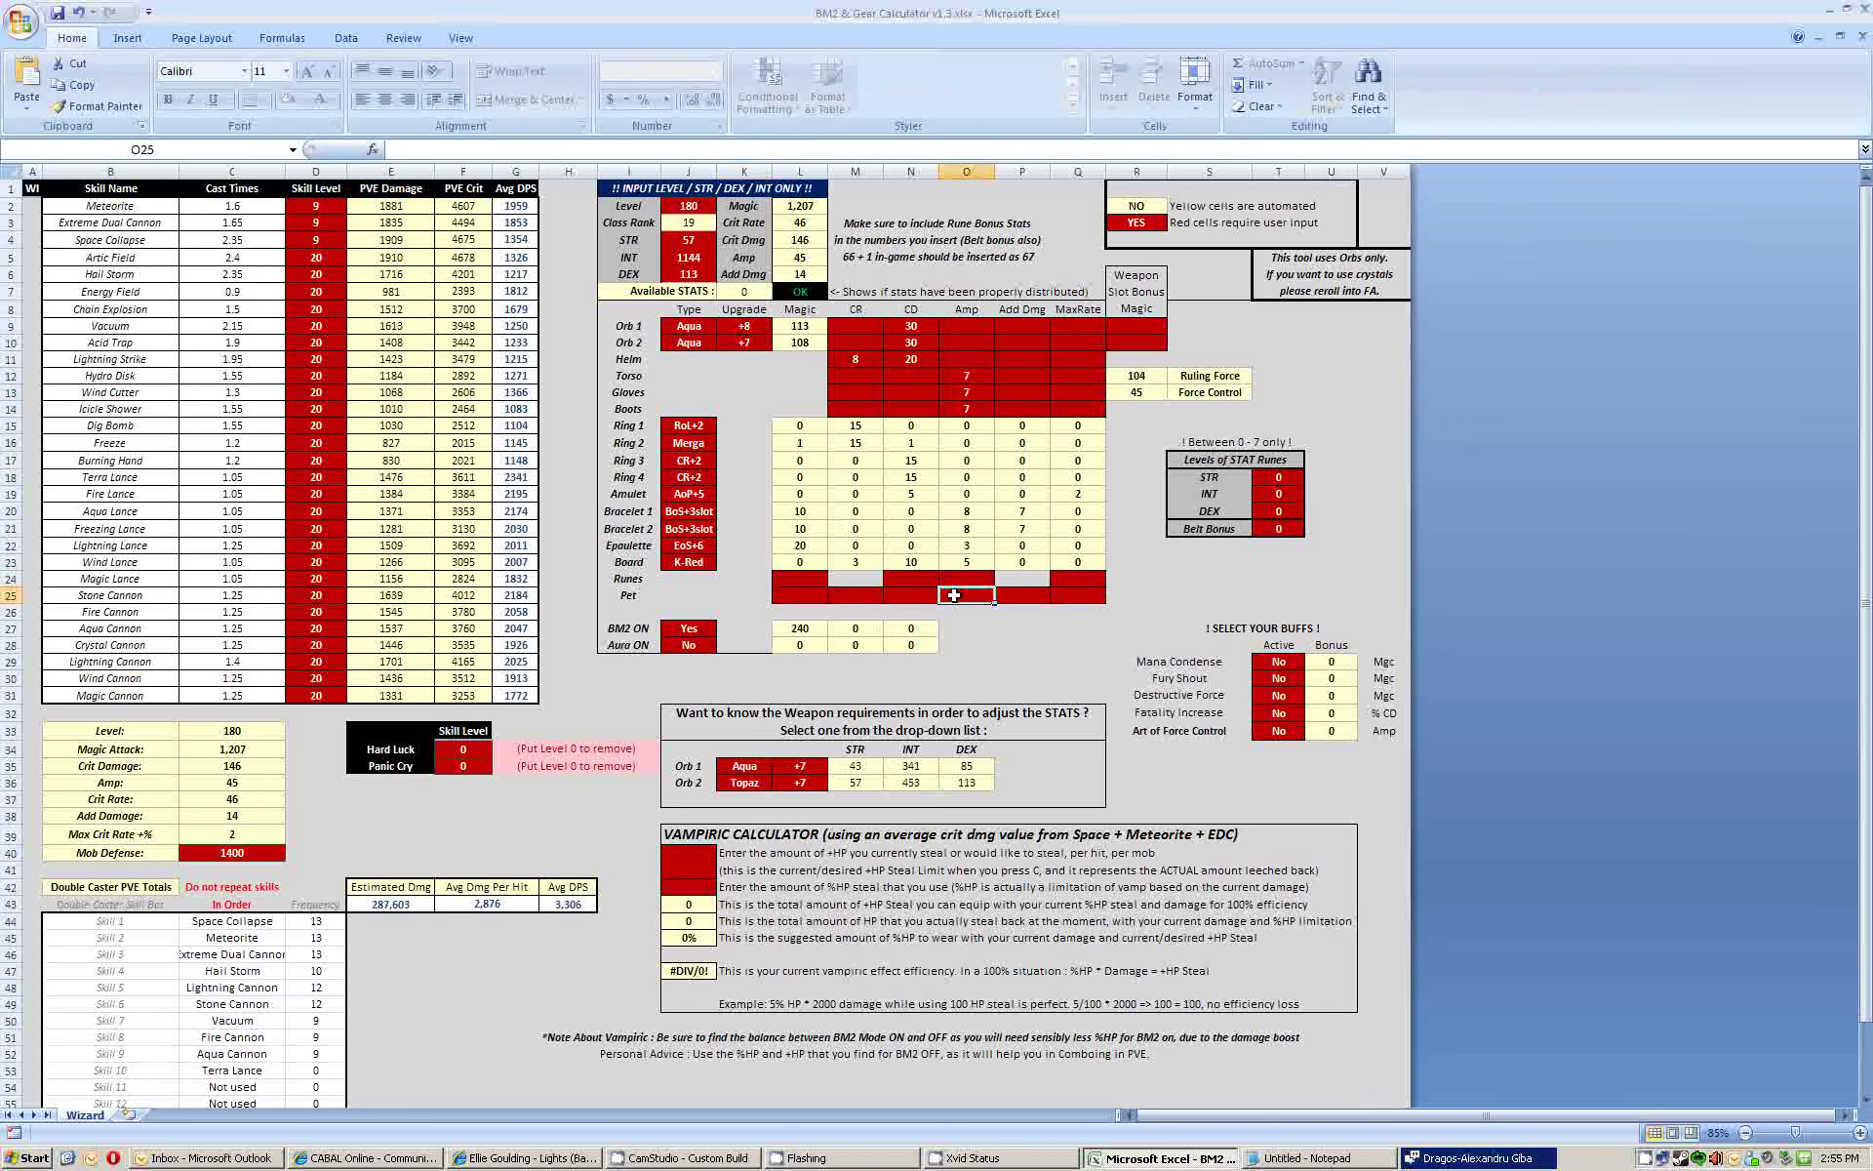
type("4")
left_click(959, 624)
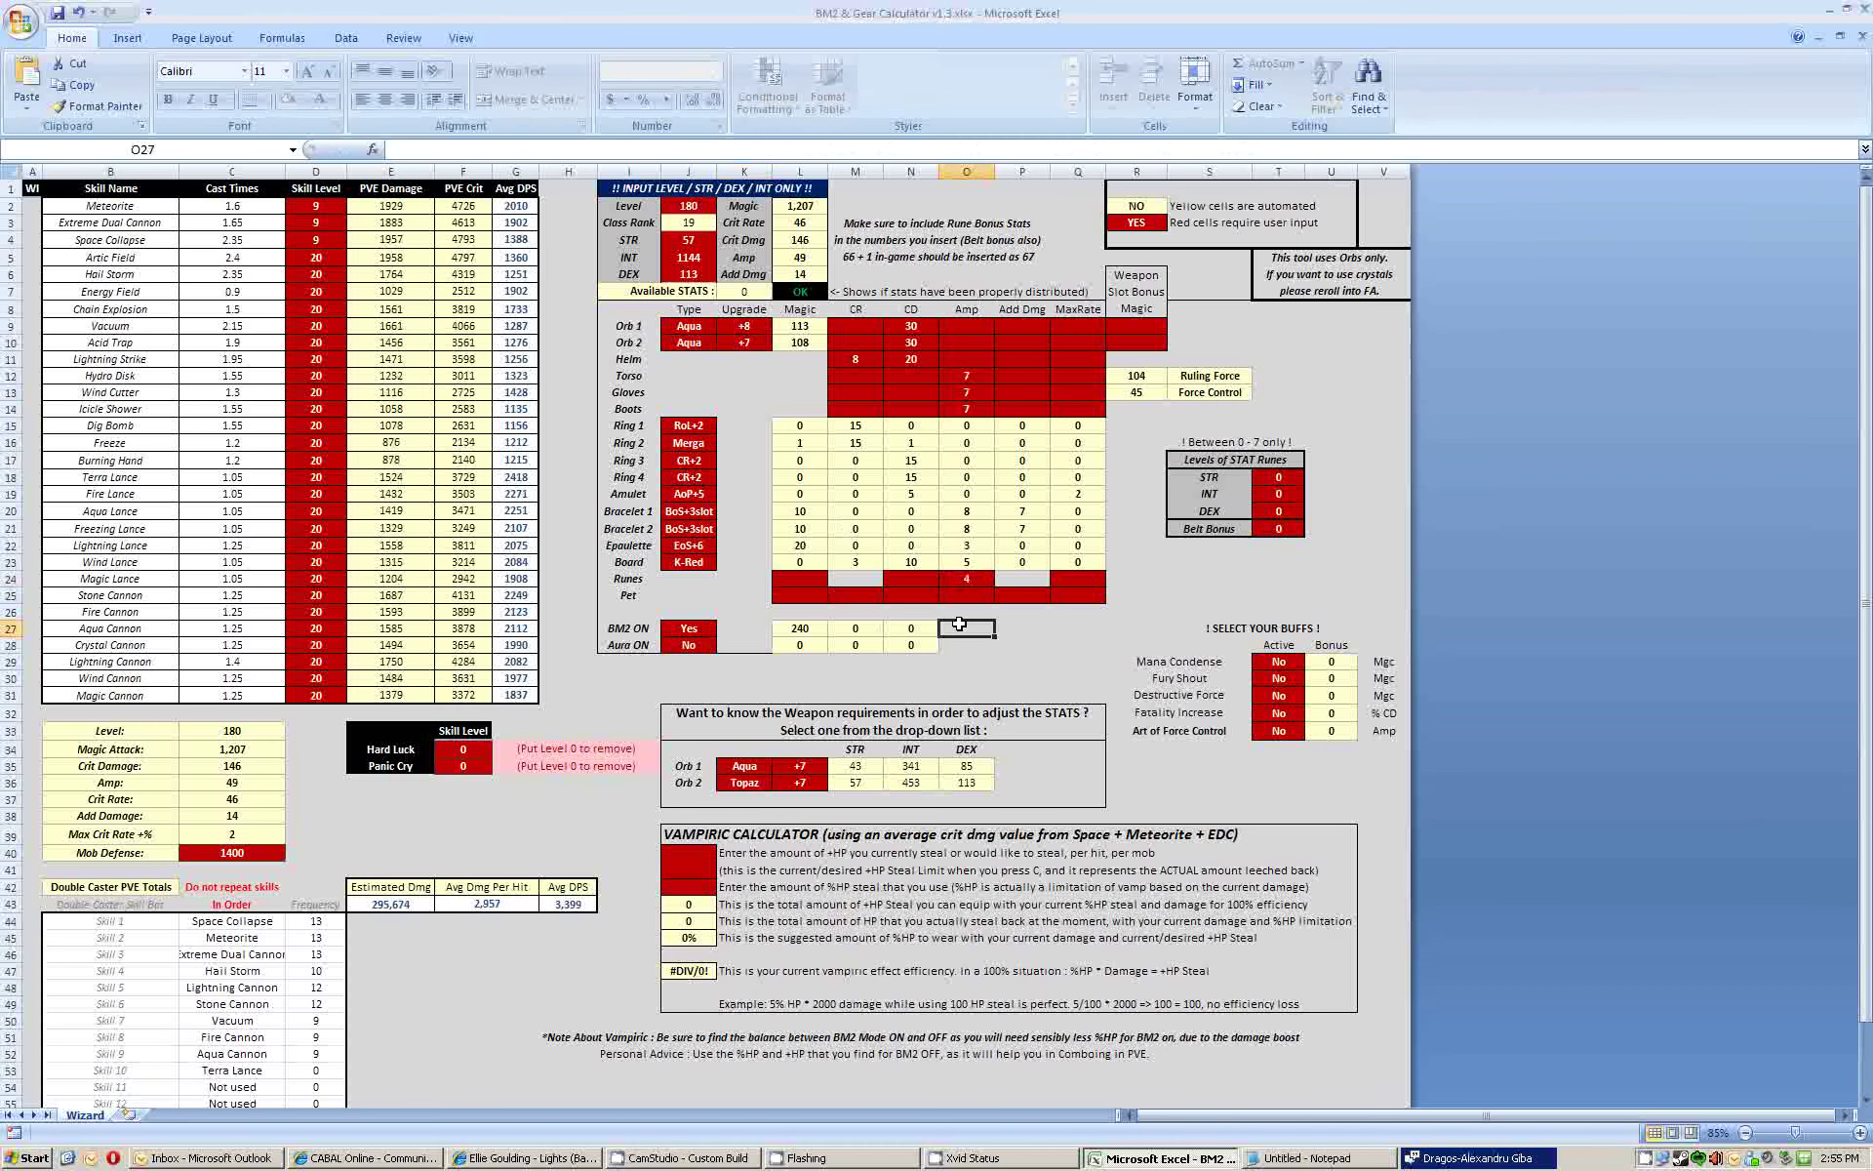
left_click(615, 697)
- Switch to Notepad and record 3399 as the DPS for the "CG + Amp Rune" entry
key("alt+Tab")
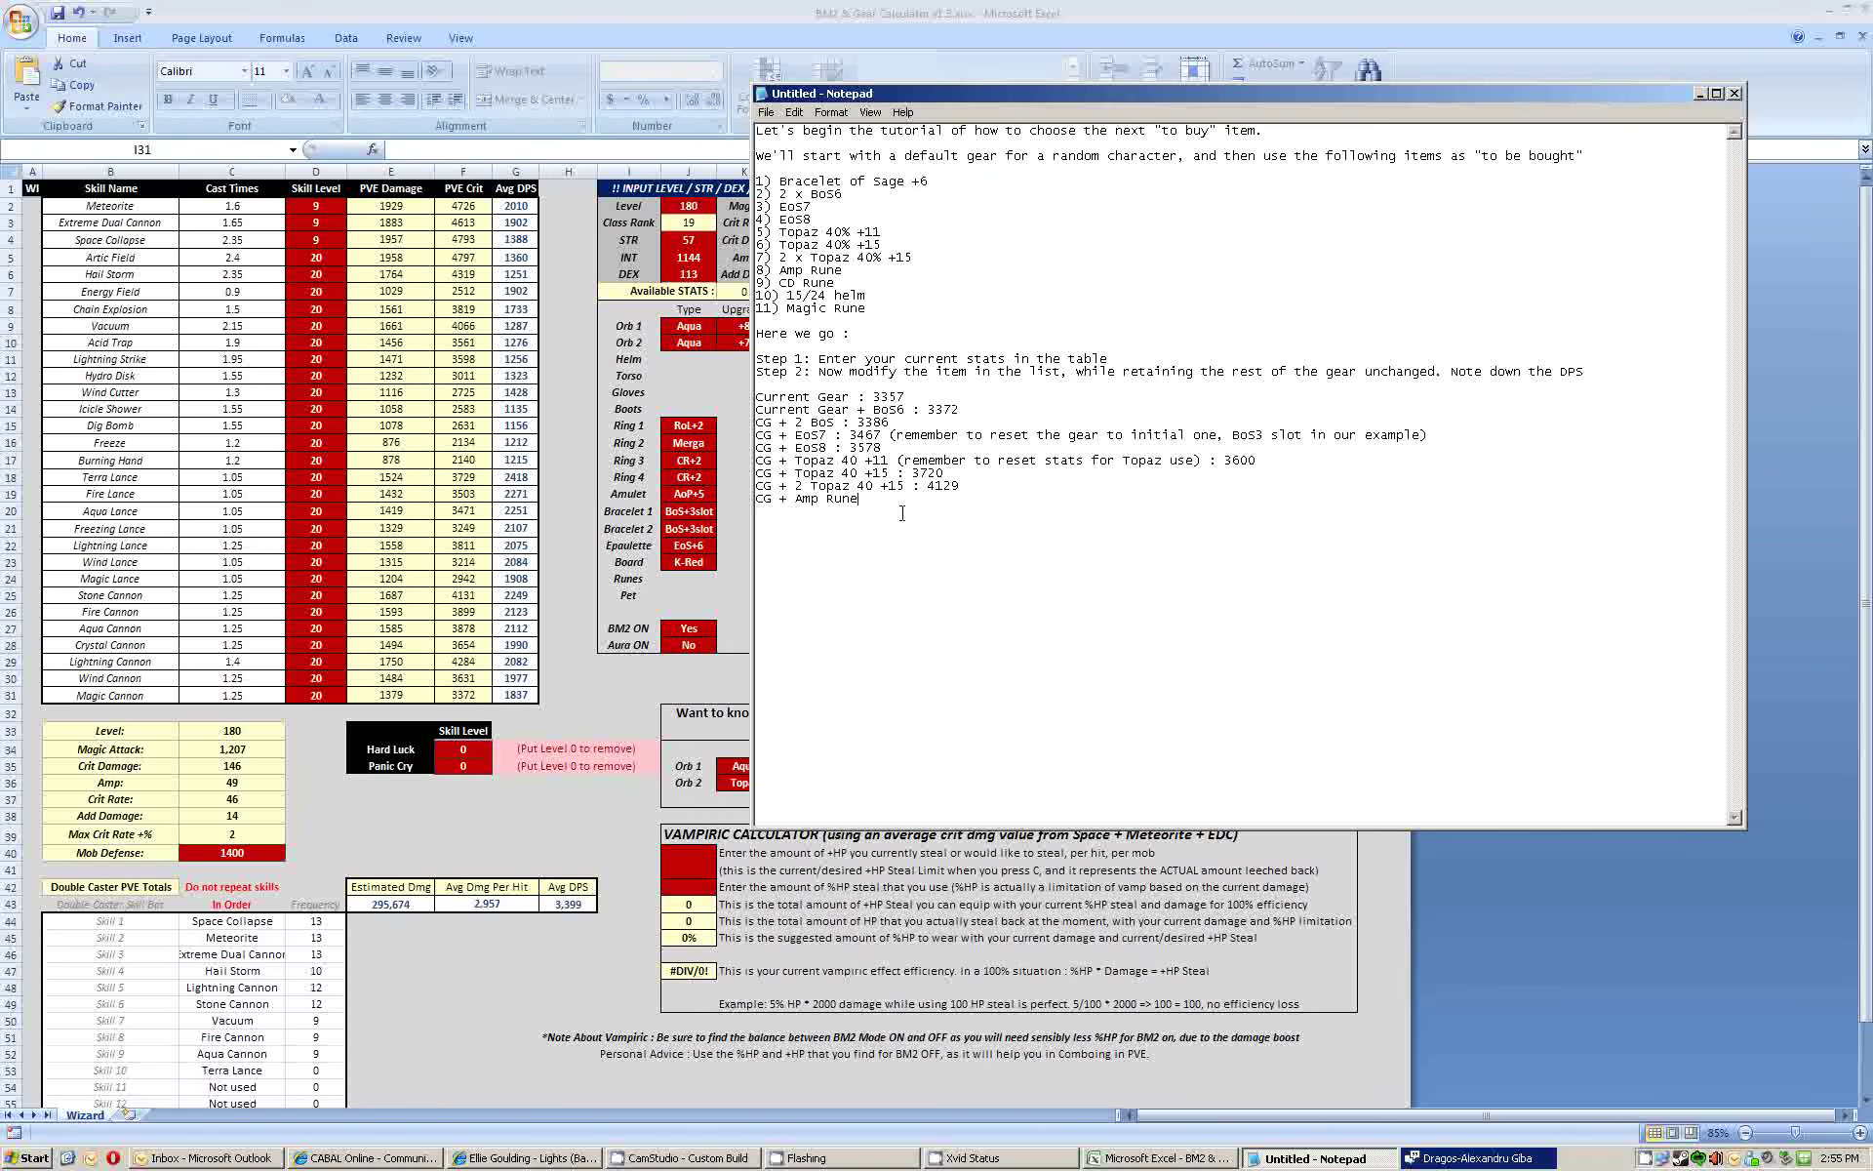
type("3399")
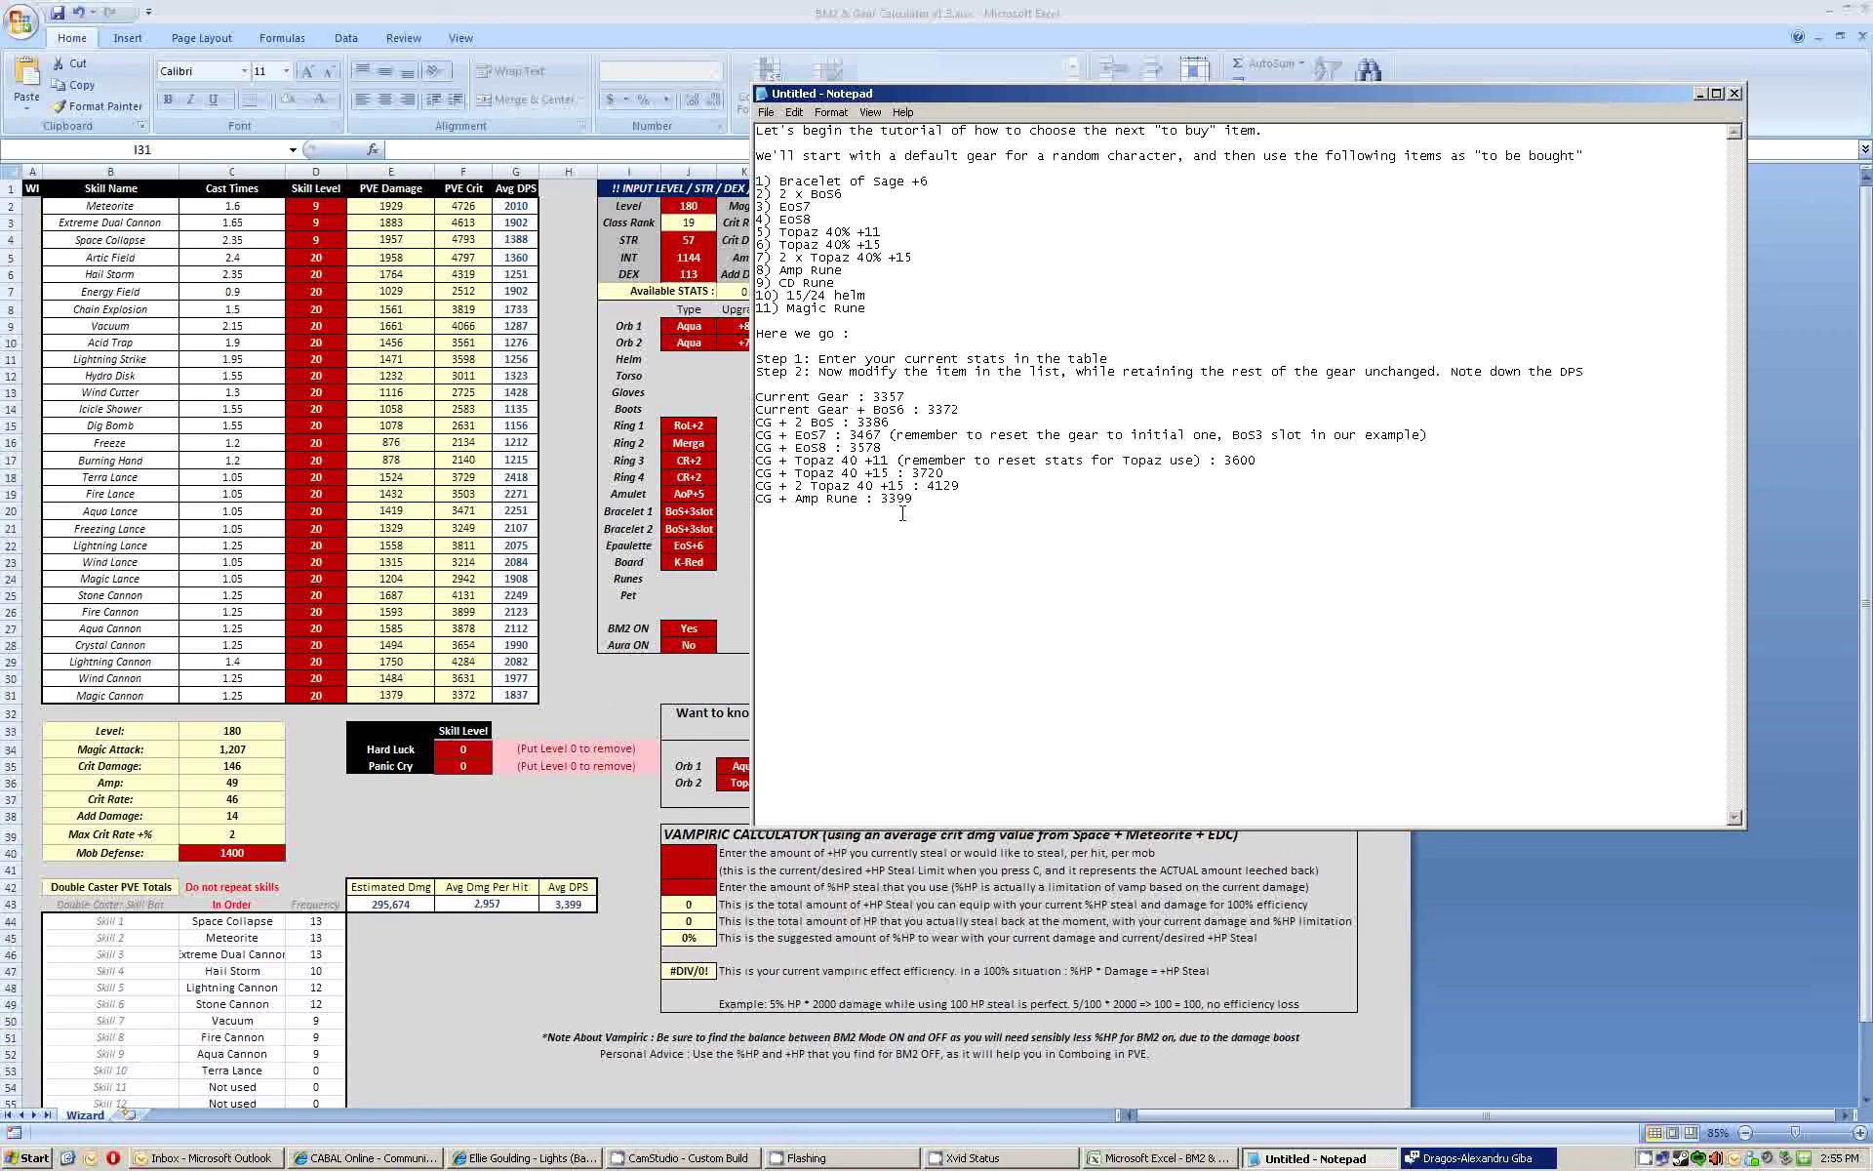